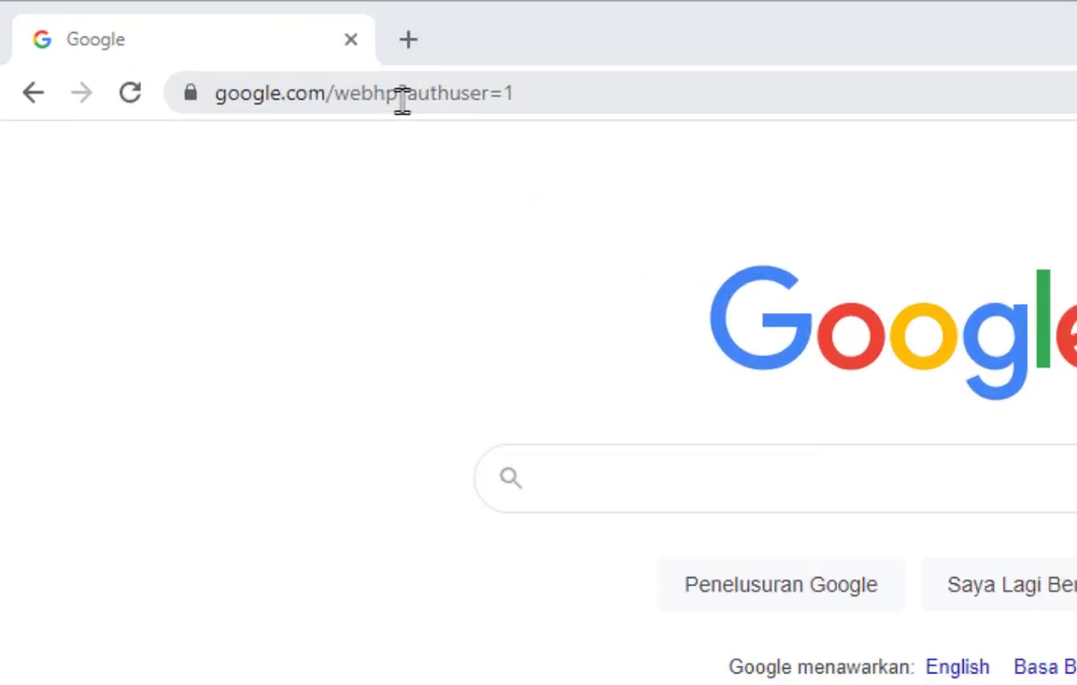
- Go to google.com in the browser
click(743, 190)
text(g)
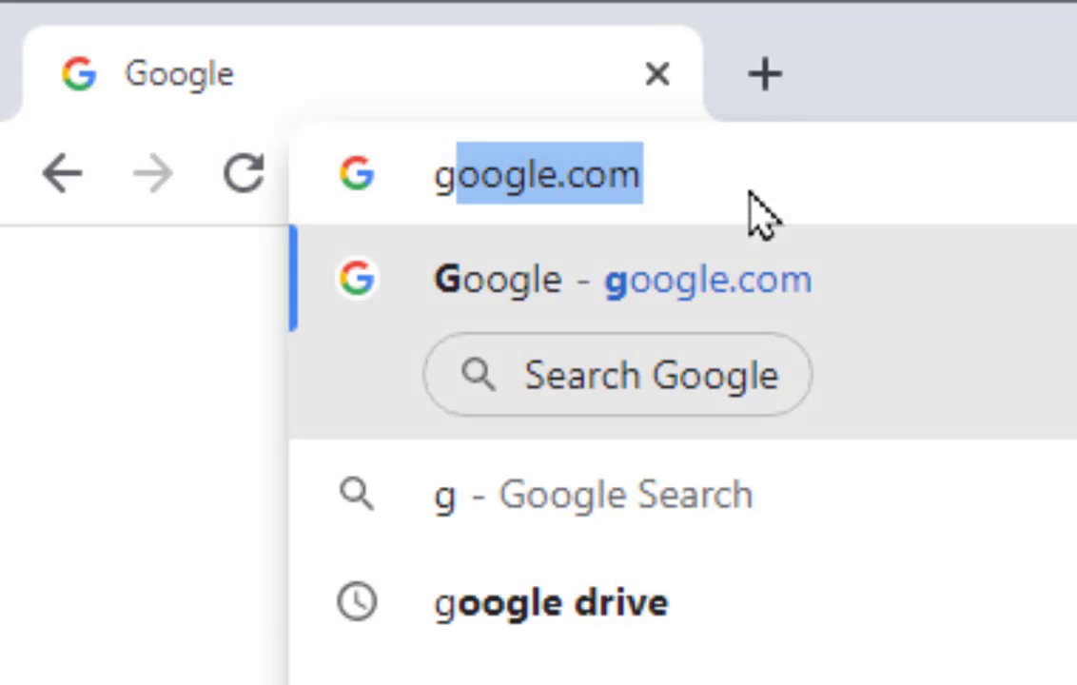
text(oogle.com)
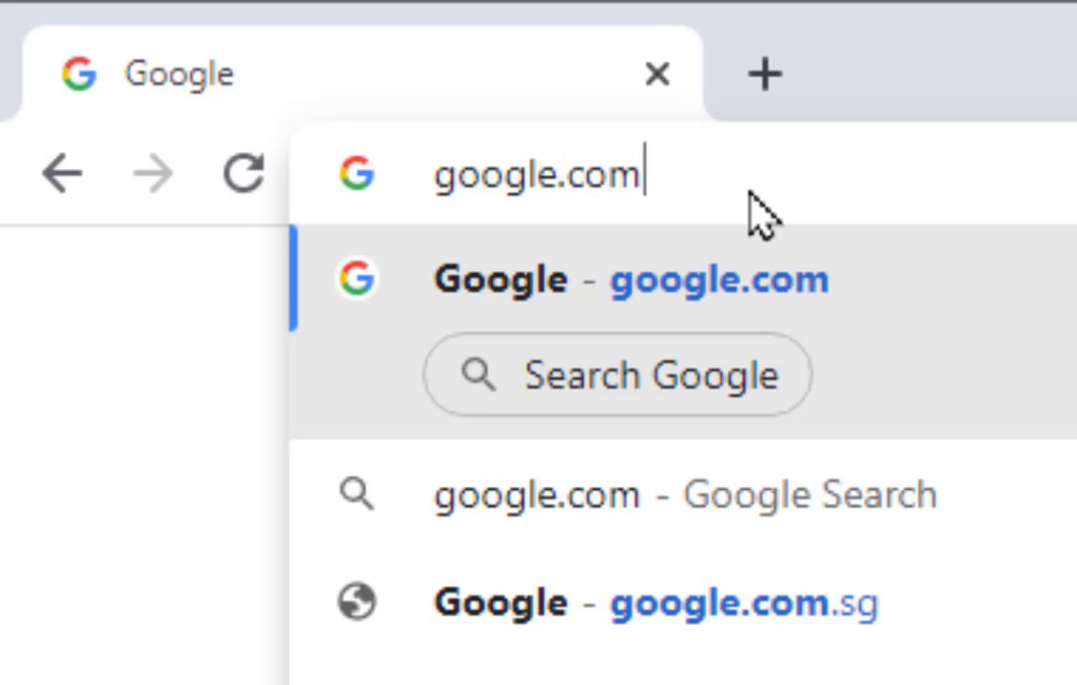
key(Return)
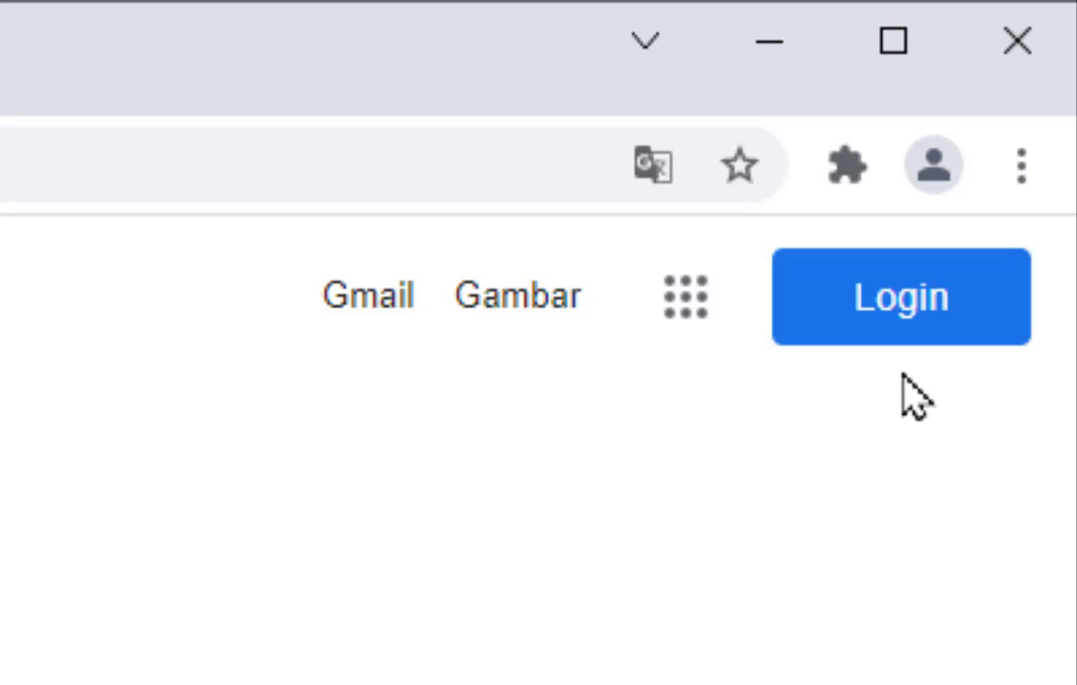
- Sign in to Google with the first listed account and enter the account password
click(899, 325)
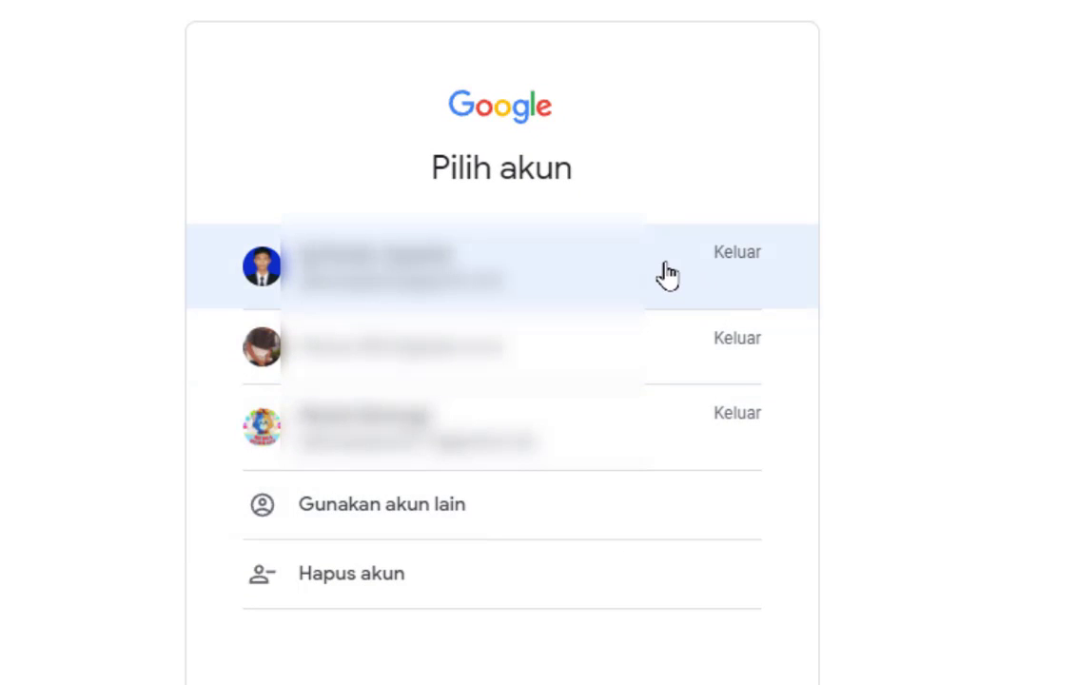
click(665, 270)
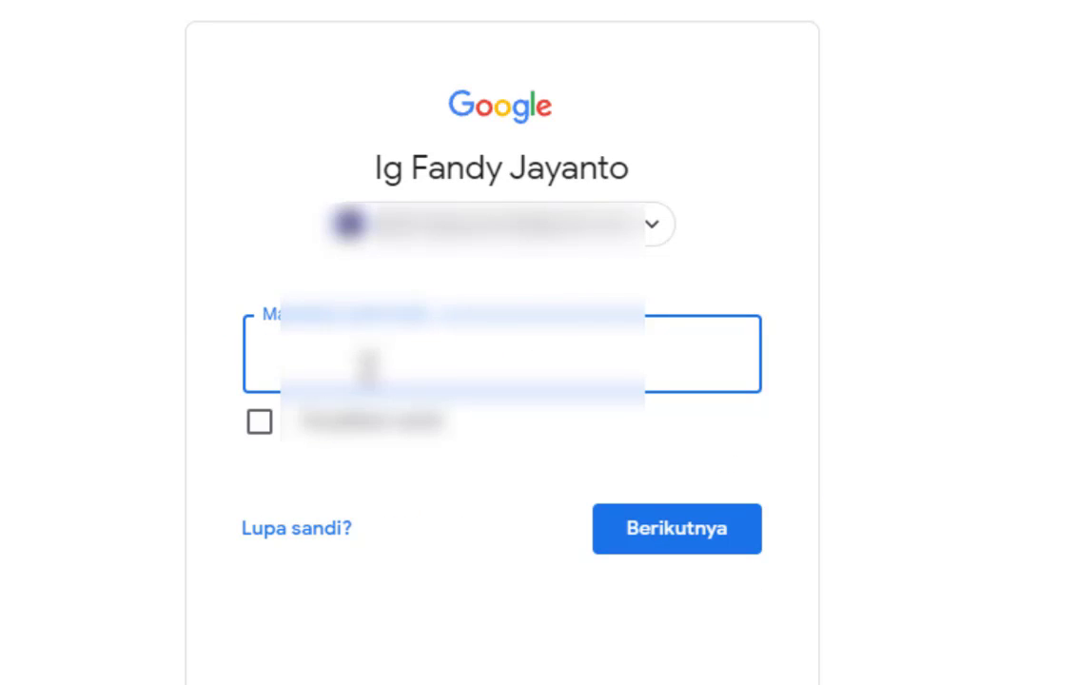
text(••)
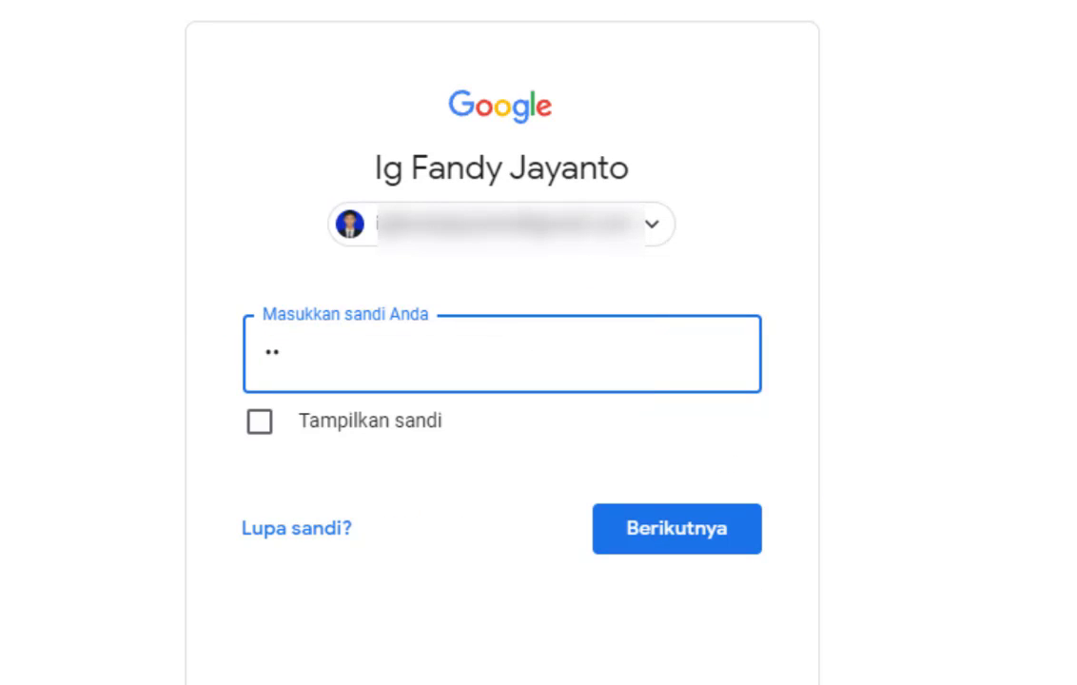
text(••••••••••••)
key(Return)
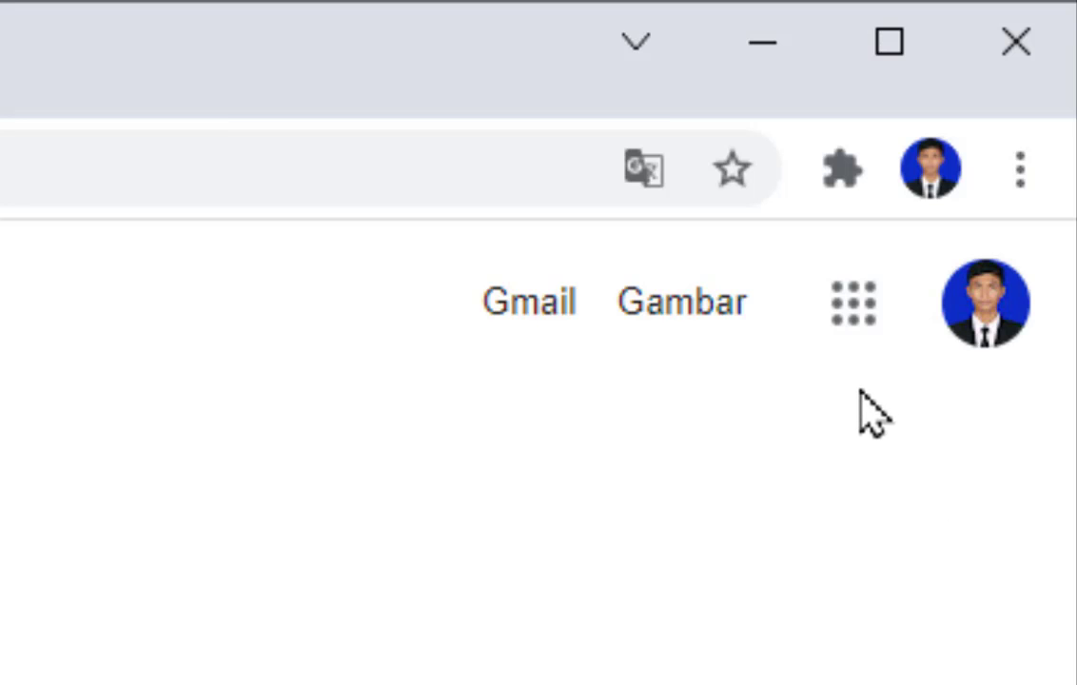
- Open Google Forms (Formulir) from the list of Google apps
click(854, 307)
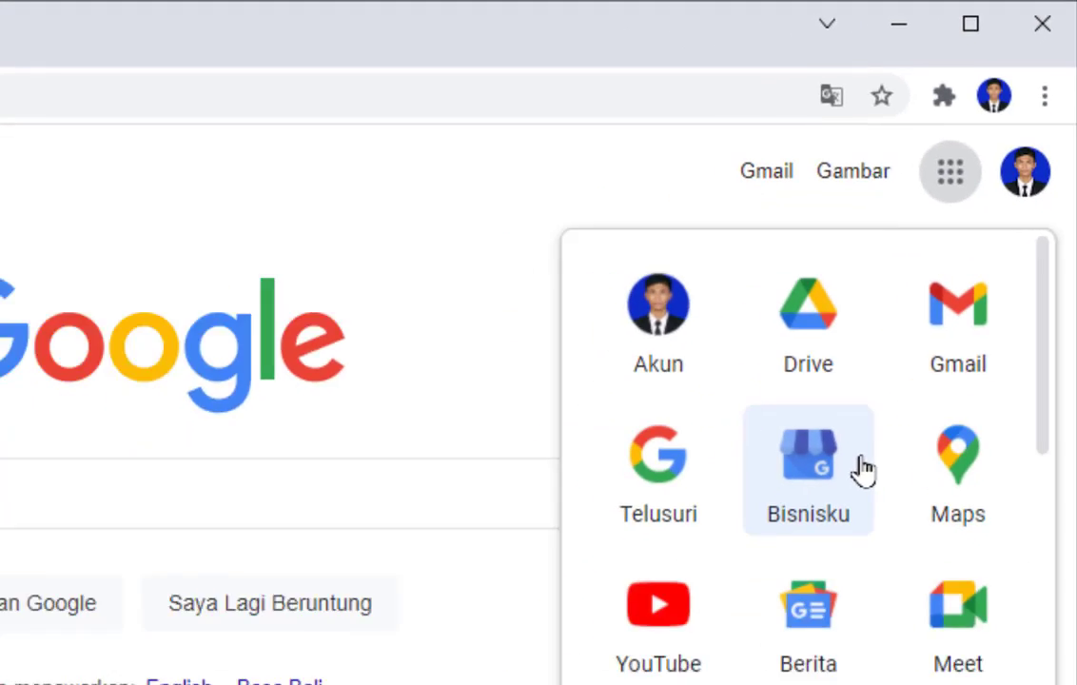
scroll(863, 468, down, 2)
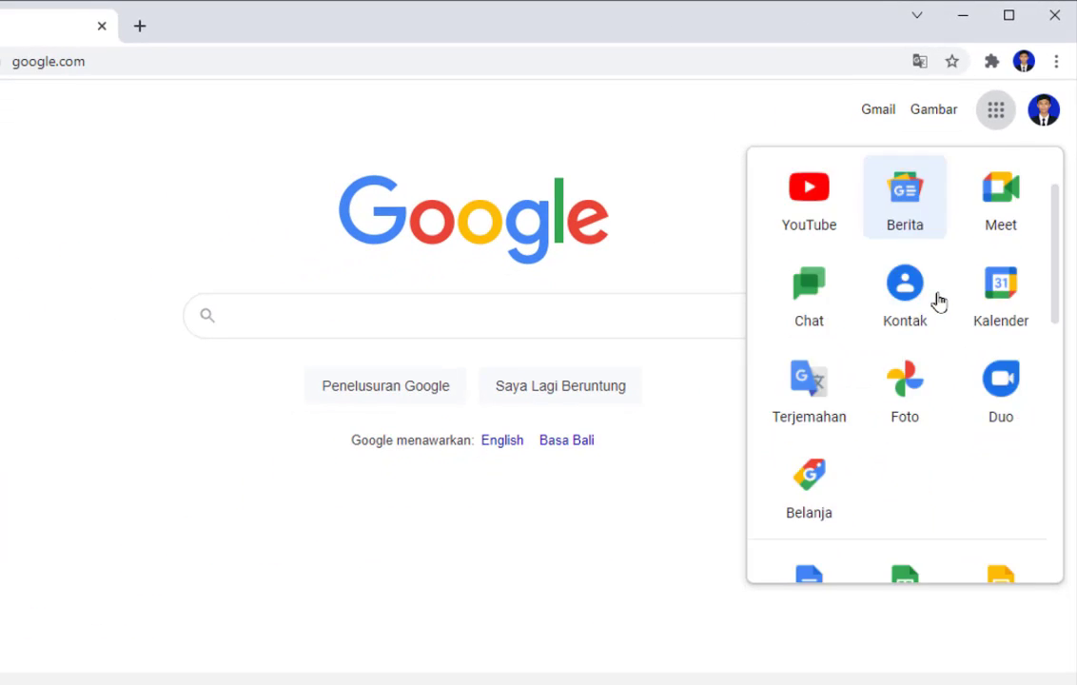
scroll(862, 468, down, 1)
scroll(936, 302, down, 6)
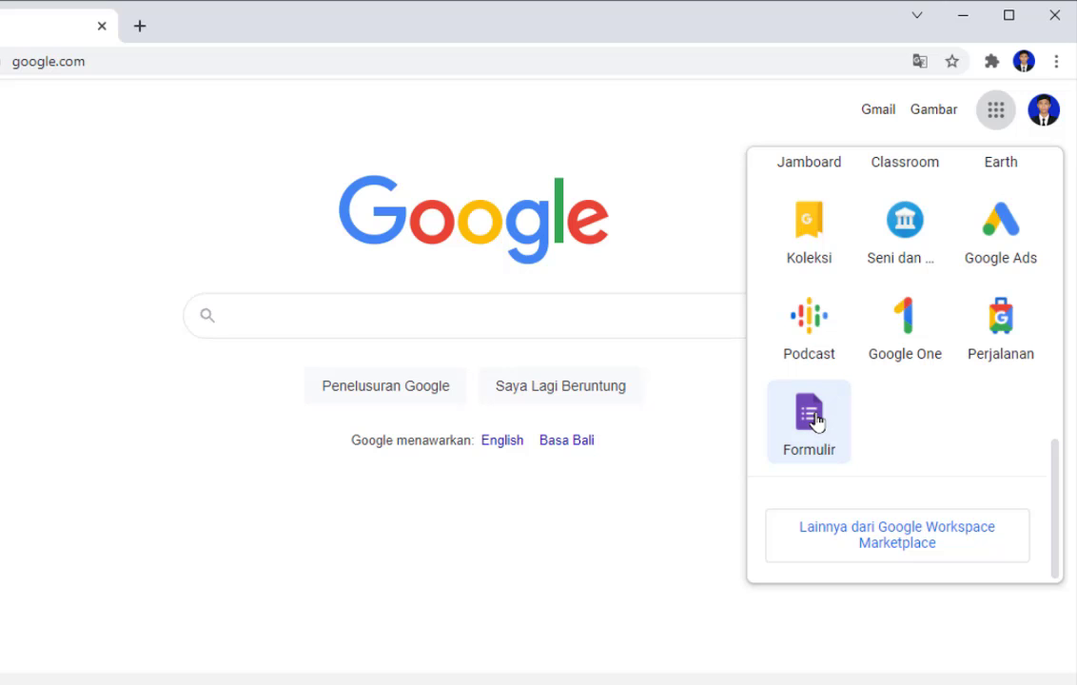
click(810, 416)
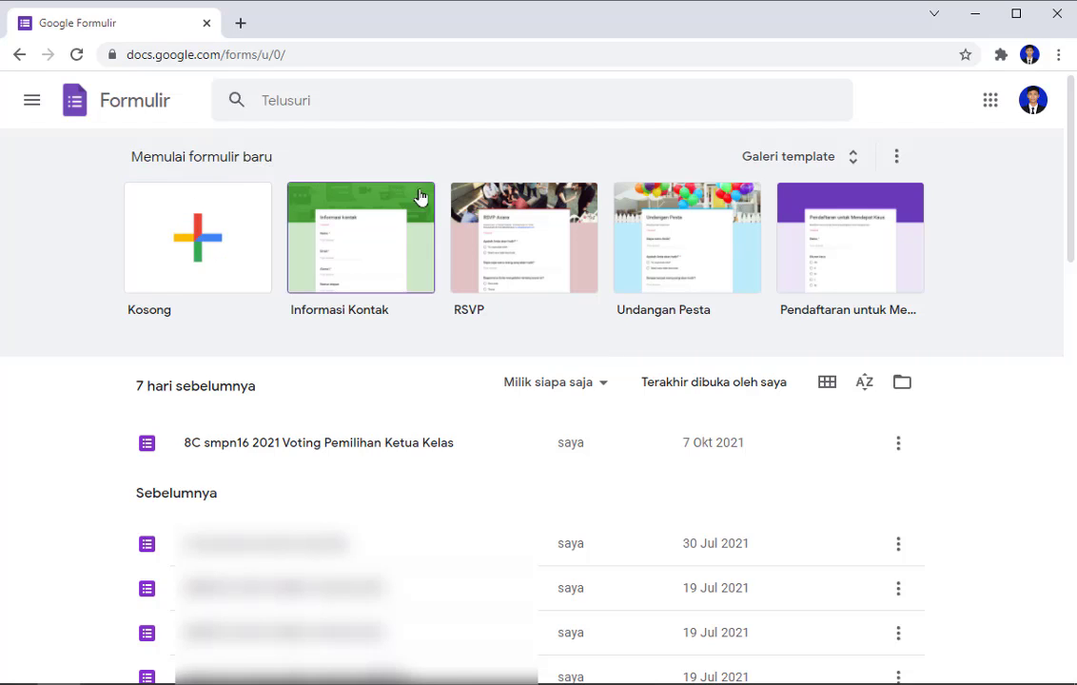
- Examine the template display options and the form template gallery, and return to the Forms home page
click(900, 158)
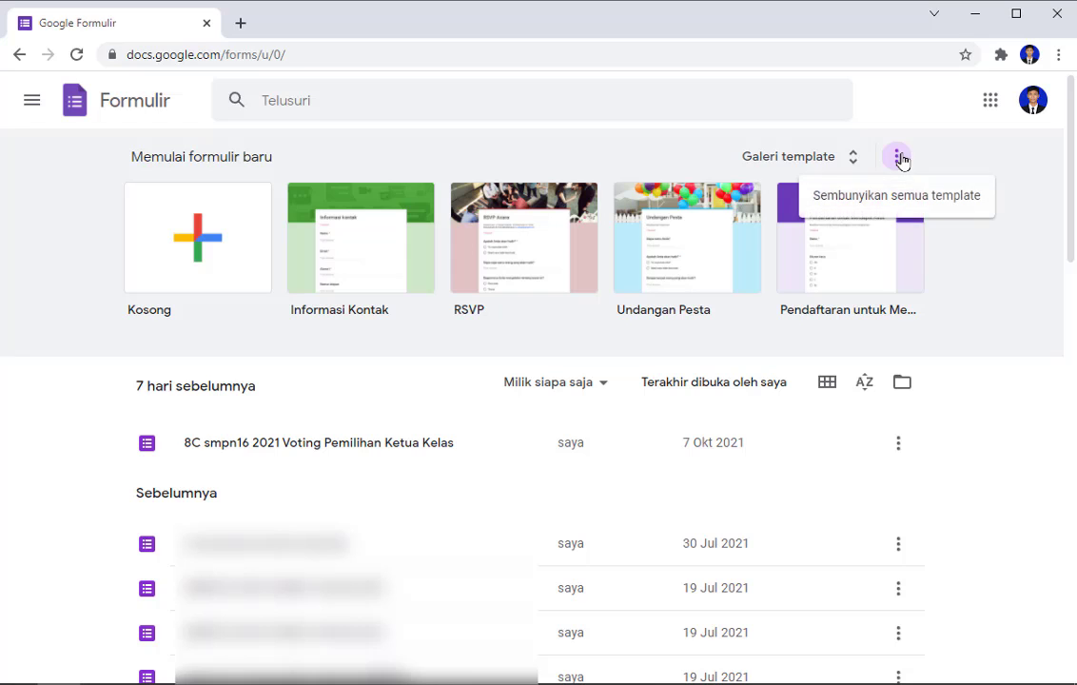
click(898, 158)
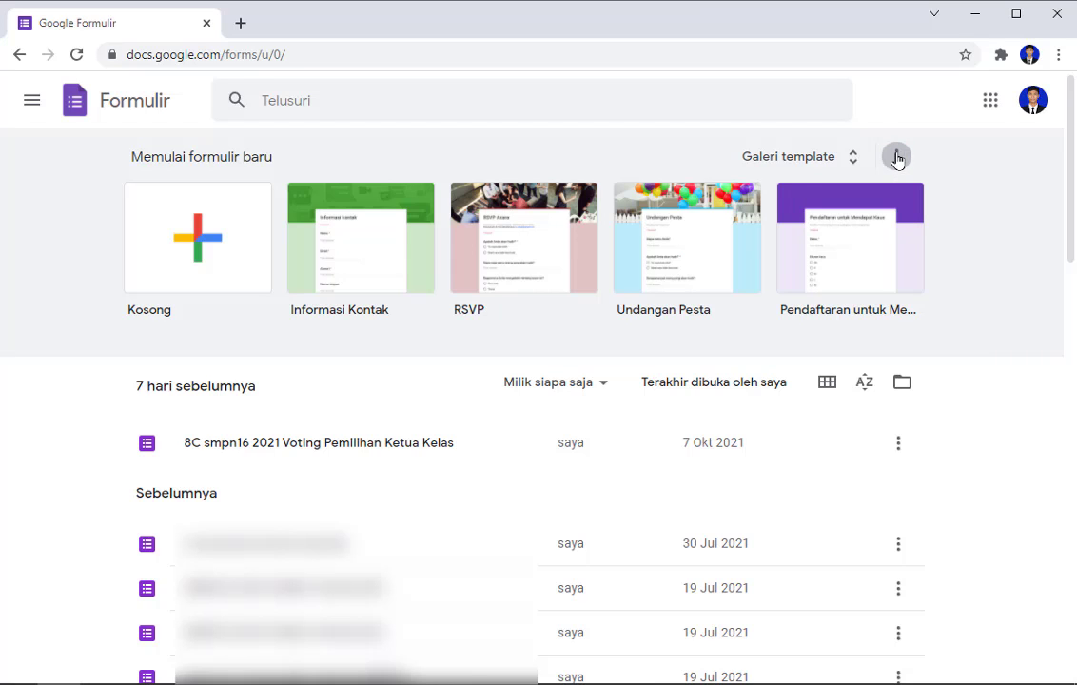
click(850, 158)
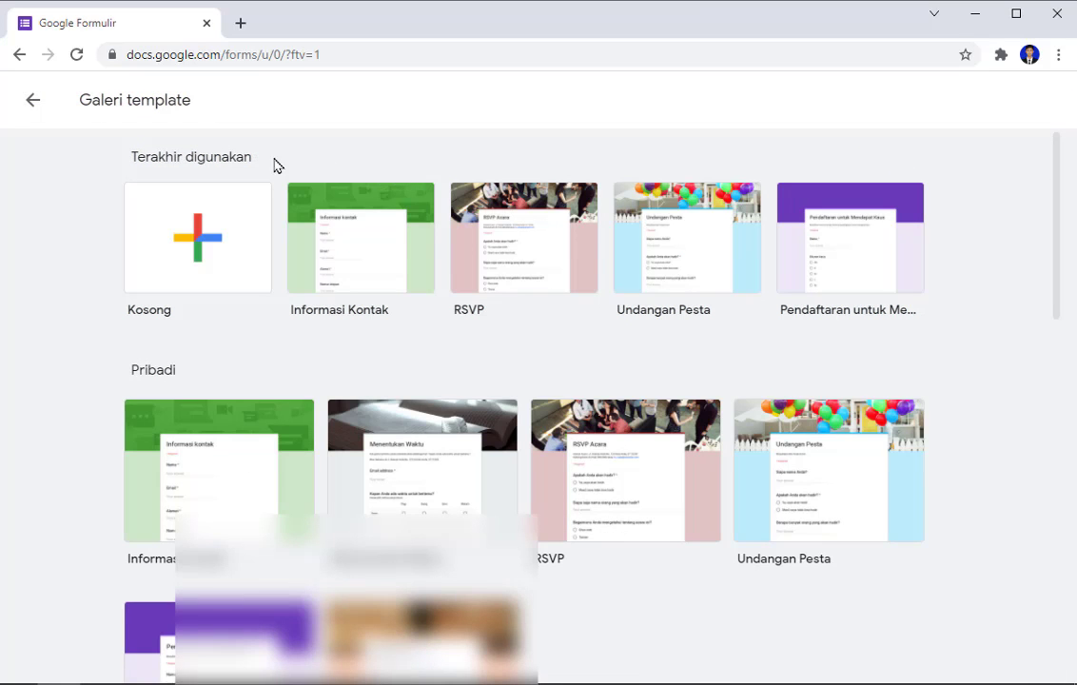
scroll(597, 233, down, 5)
scroll(524, 236, up, 5)
click(35, 101)
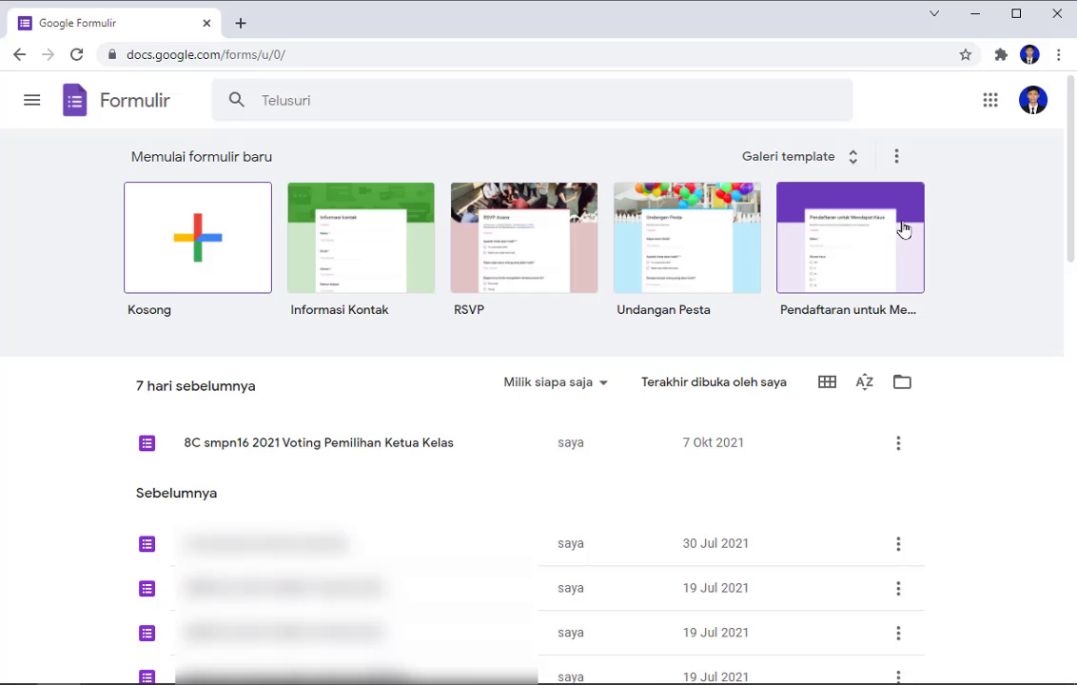
- Look through the personal, office and education templates in the gallery and create a blank form (Kosong)
click(839, 160)
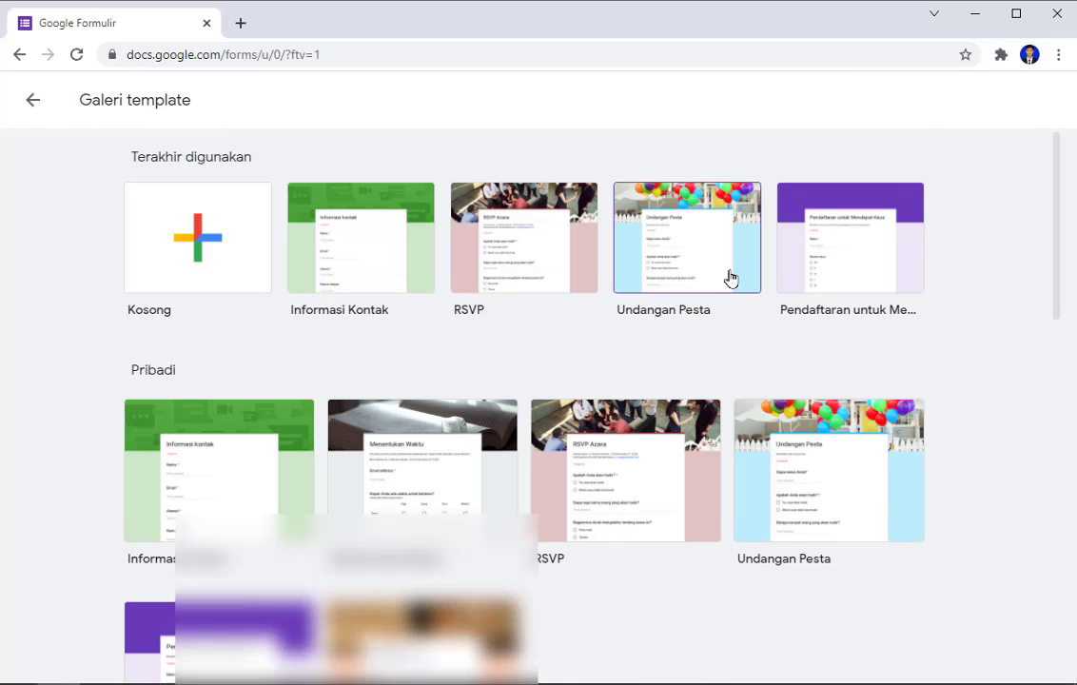
scroll(729, 277, down, 3)
scroll(728, 277, down, 8)
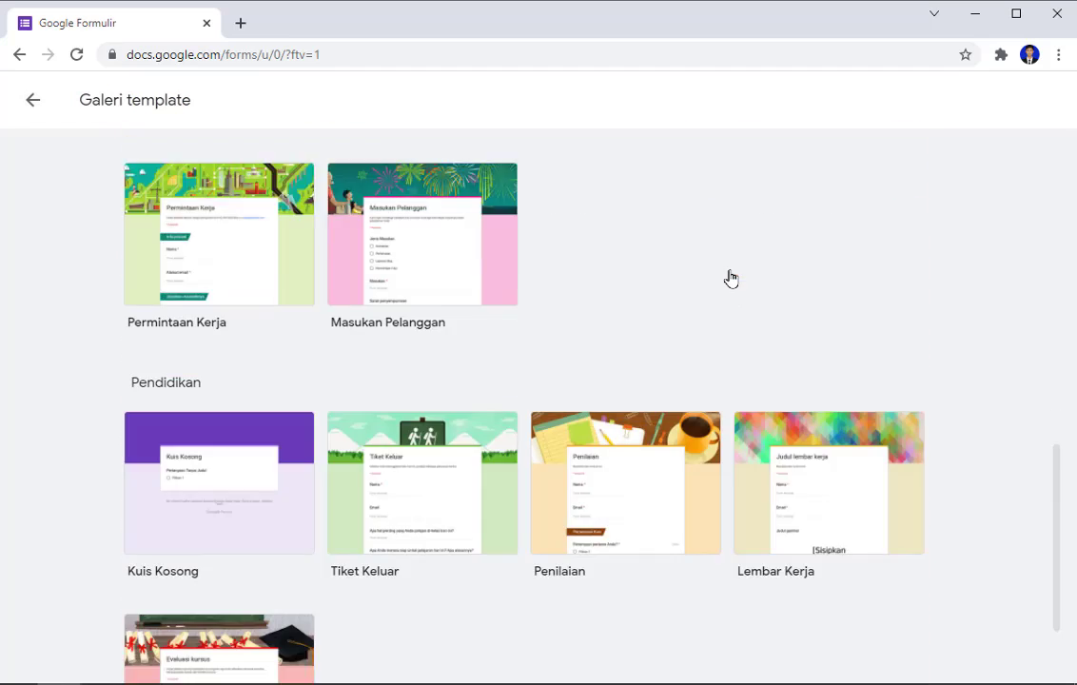
scroll(729, 277, down, 1)
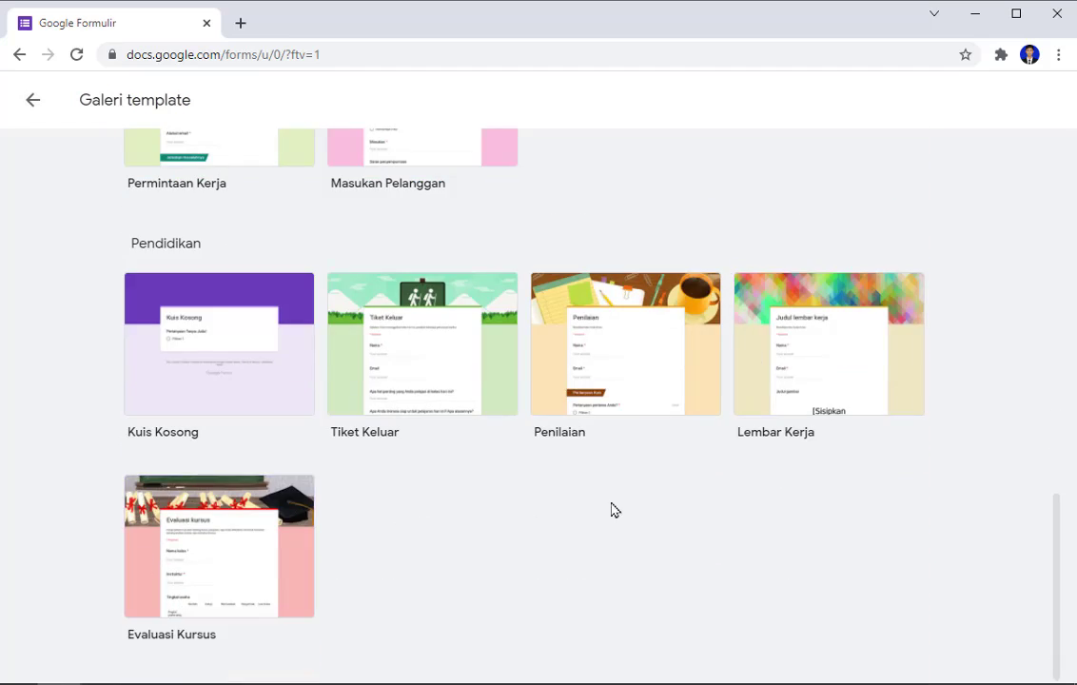
scroll(615, 510, up, 2)
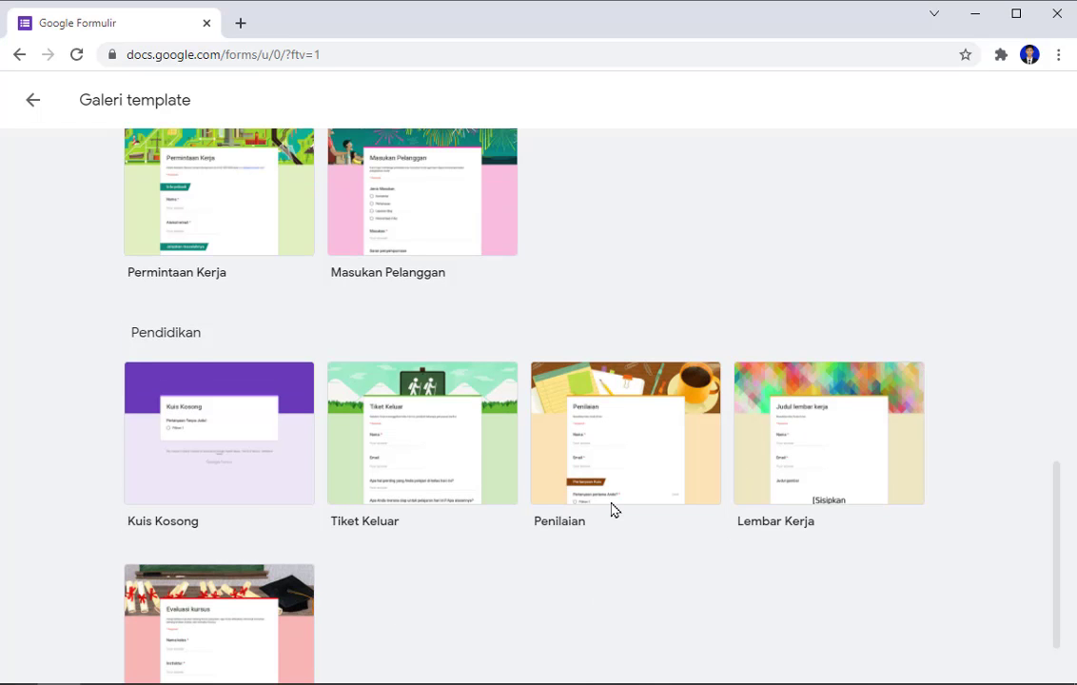
scroll(612, 510, up, 2)
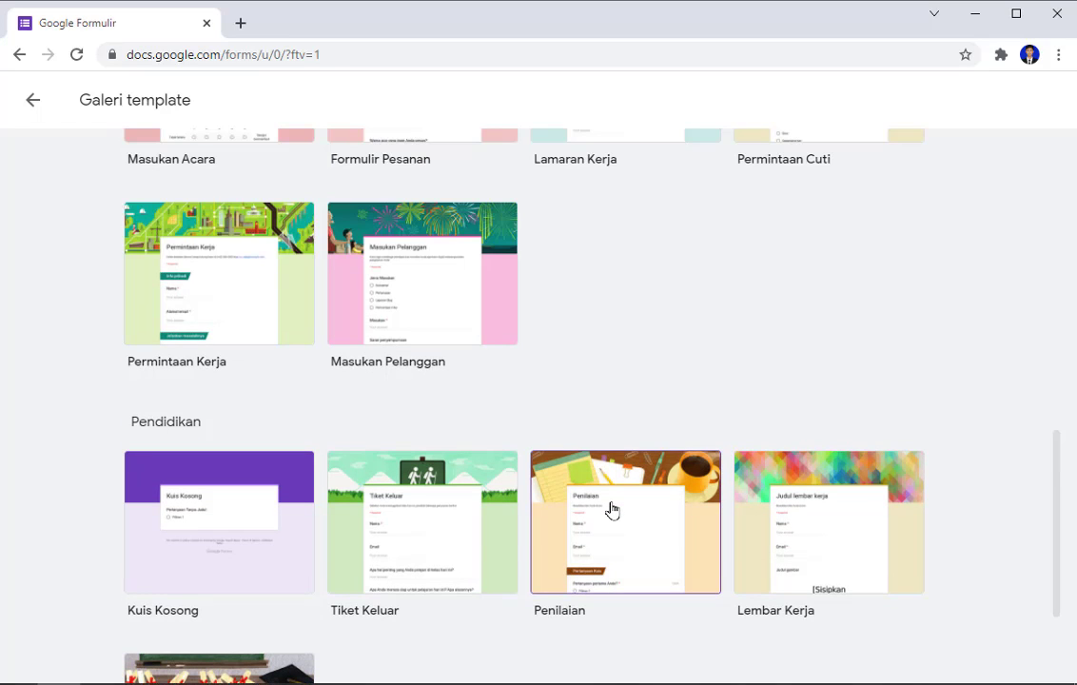
scroll(612, 510, up, 4)
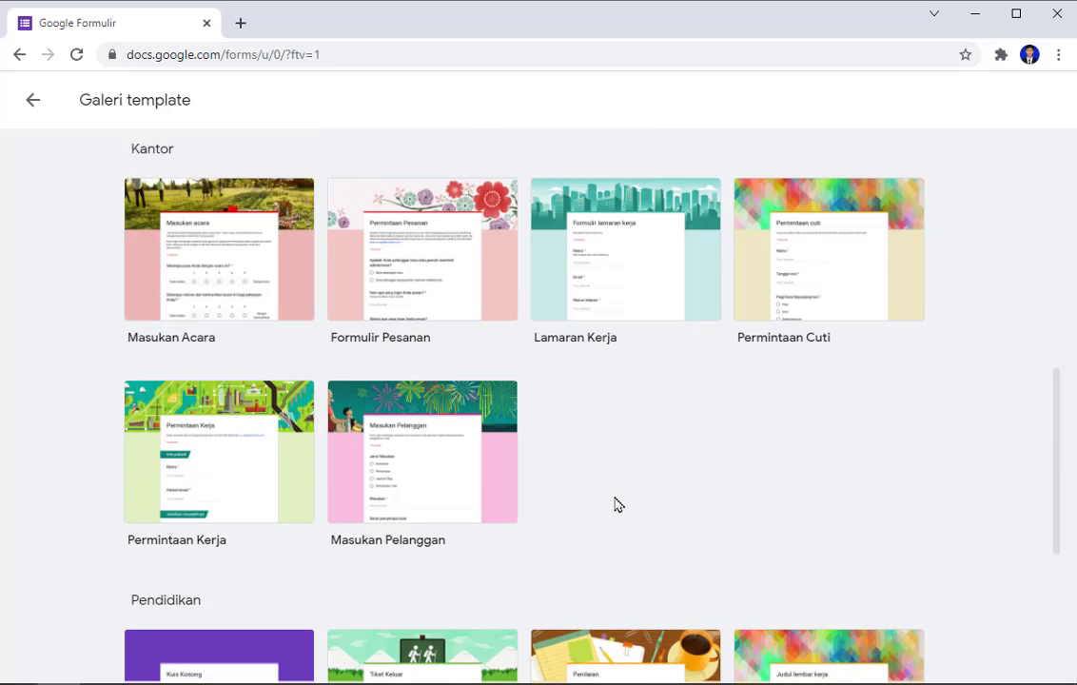
scroll(615, 504, up, 2)
scroll(620, 435, up, 8)
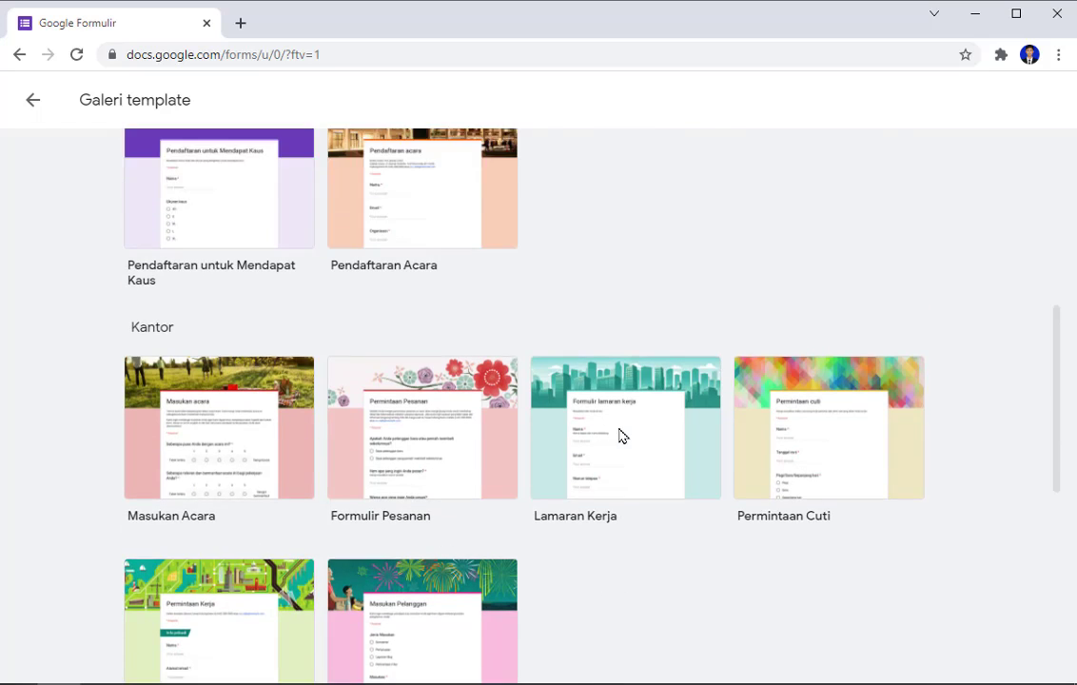
scroll(613, 431, up, 5)
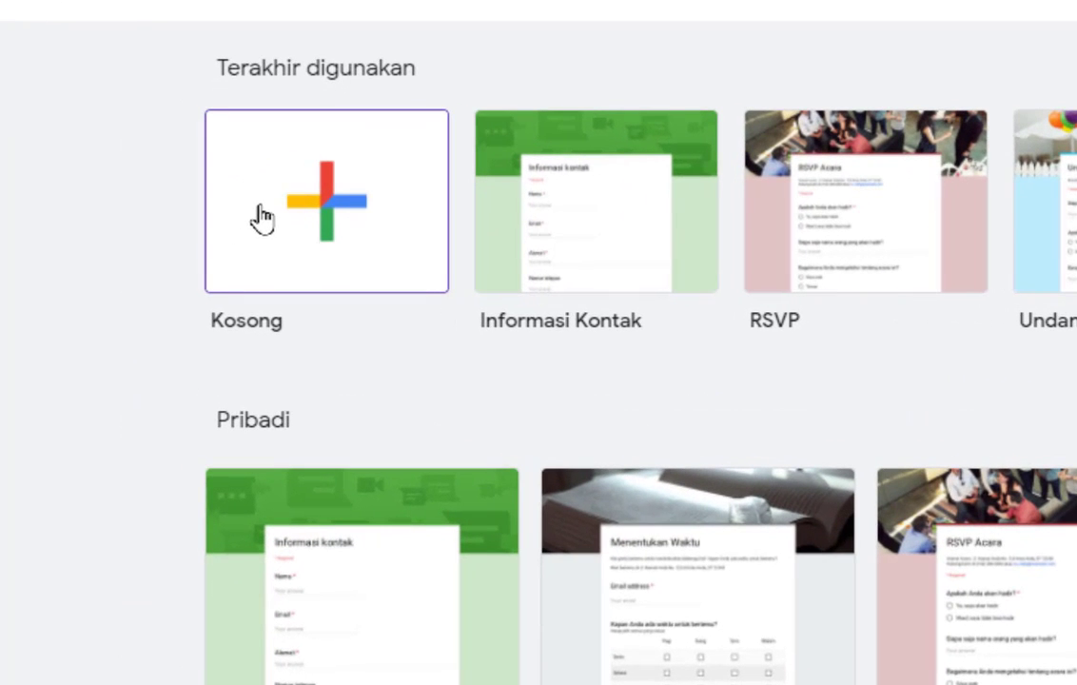
click(325, 202)
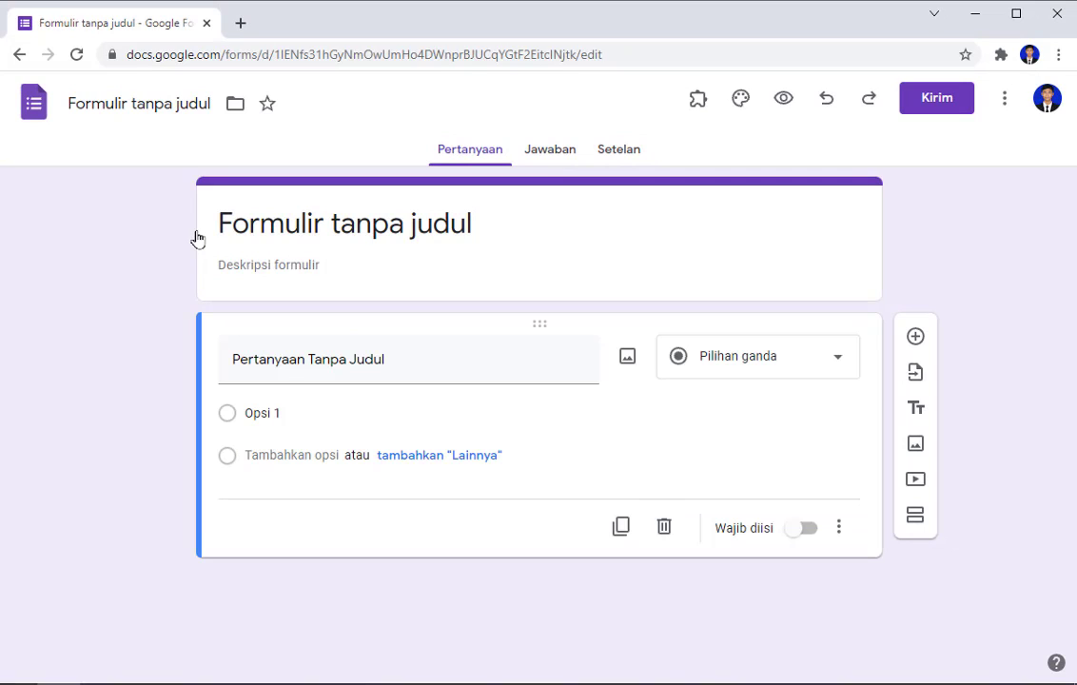
- Replace the form's default title with "ANGKET IDENTITAS SISWA"
click(406, 233)
drag(486, 221, 212, 219)
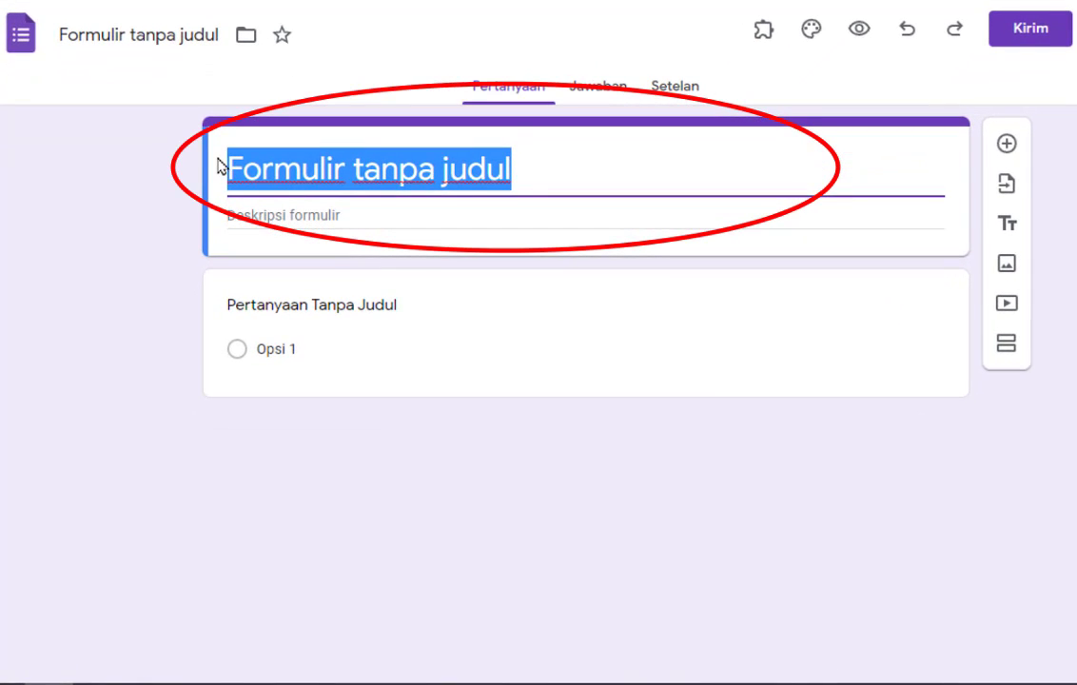
key(BackSpace)
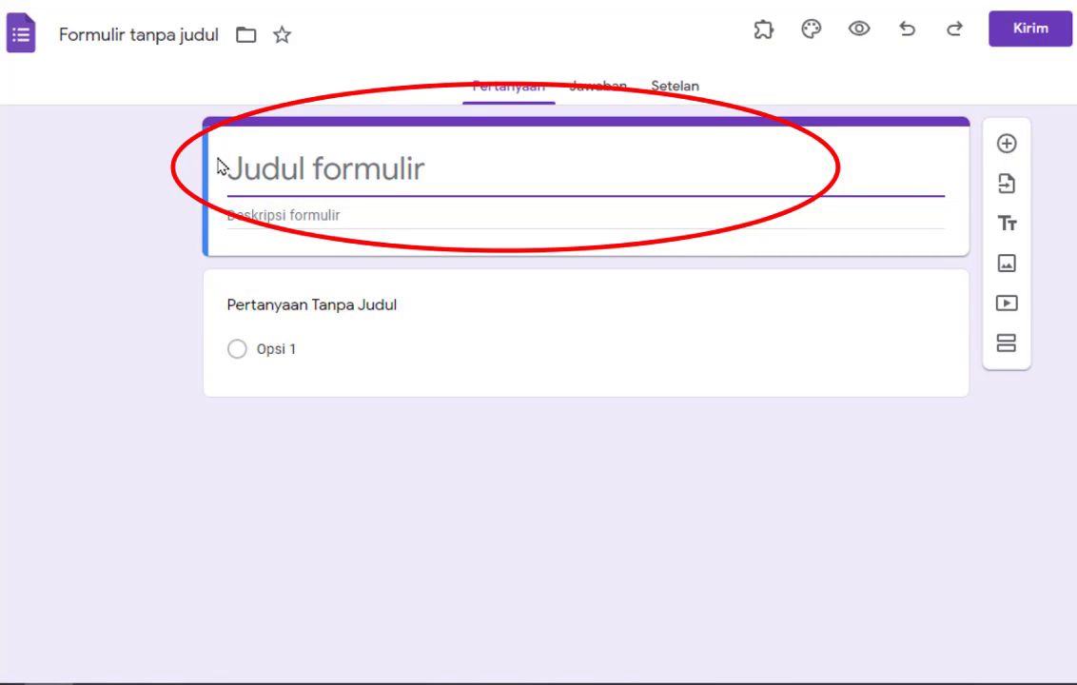
text(A)
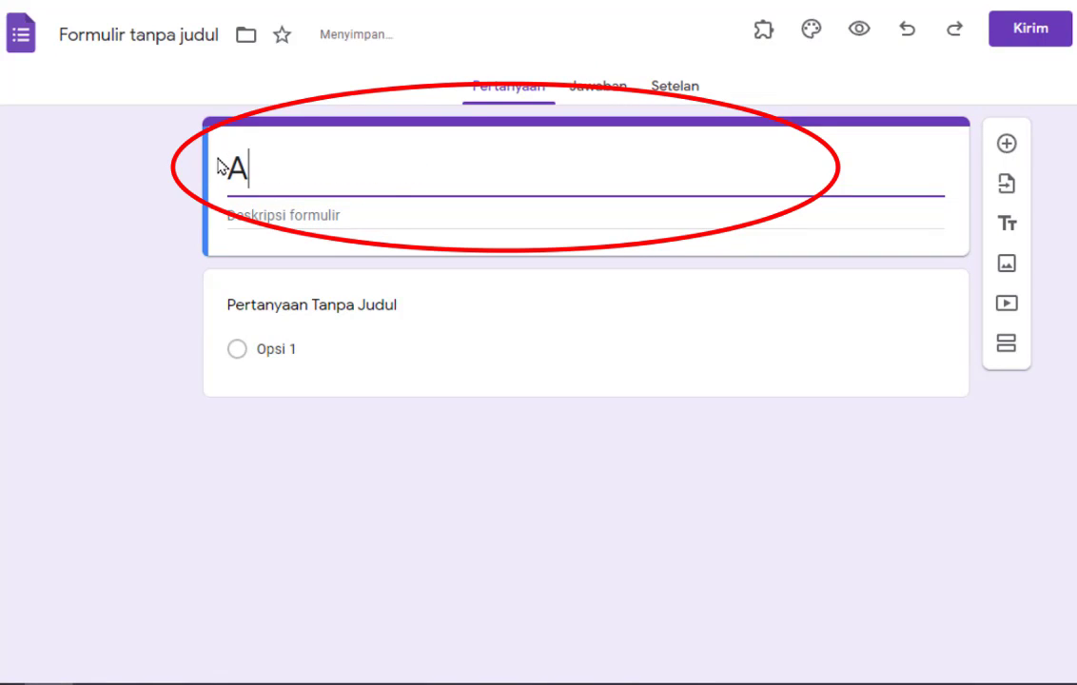
text(NGKET IDE)
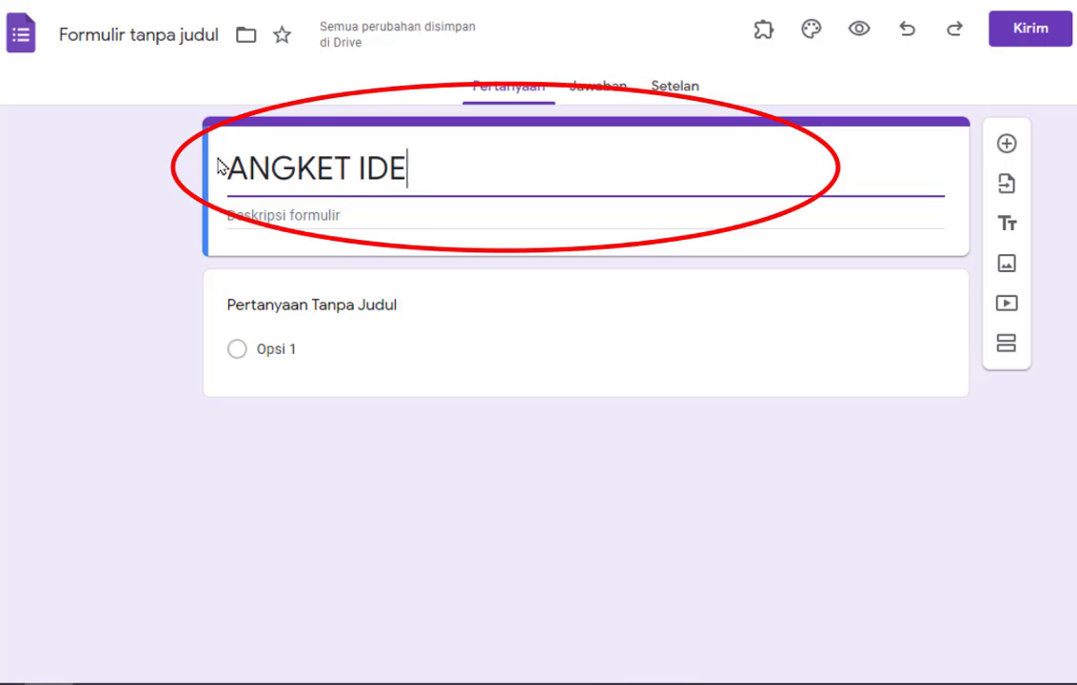
text(NTITAS SIS)
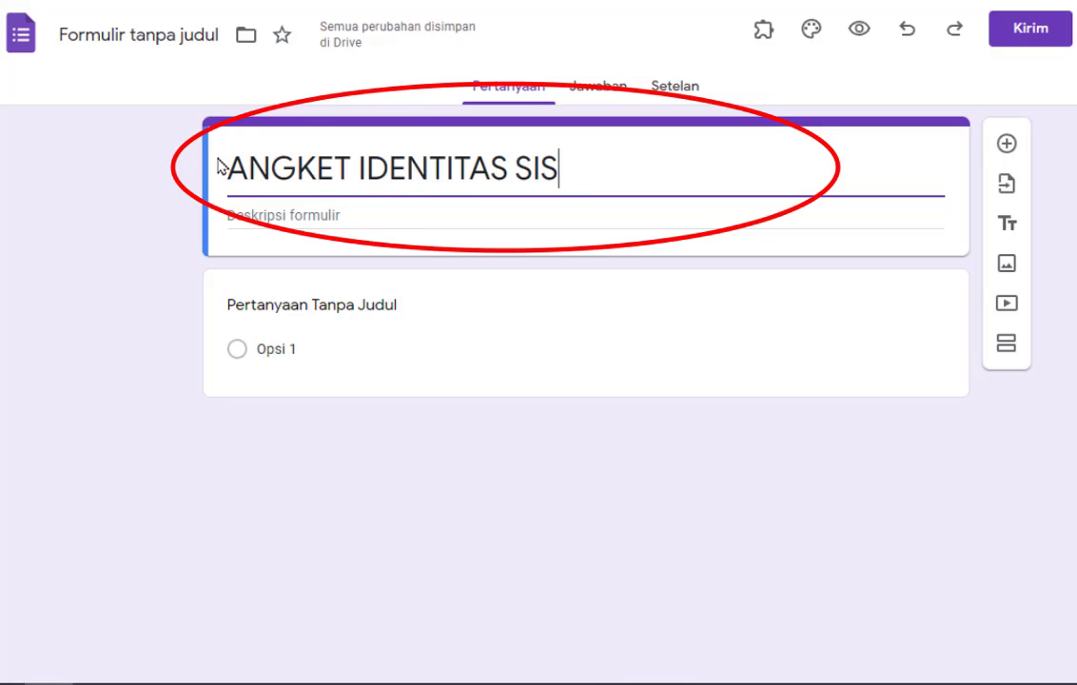
text(SWA)
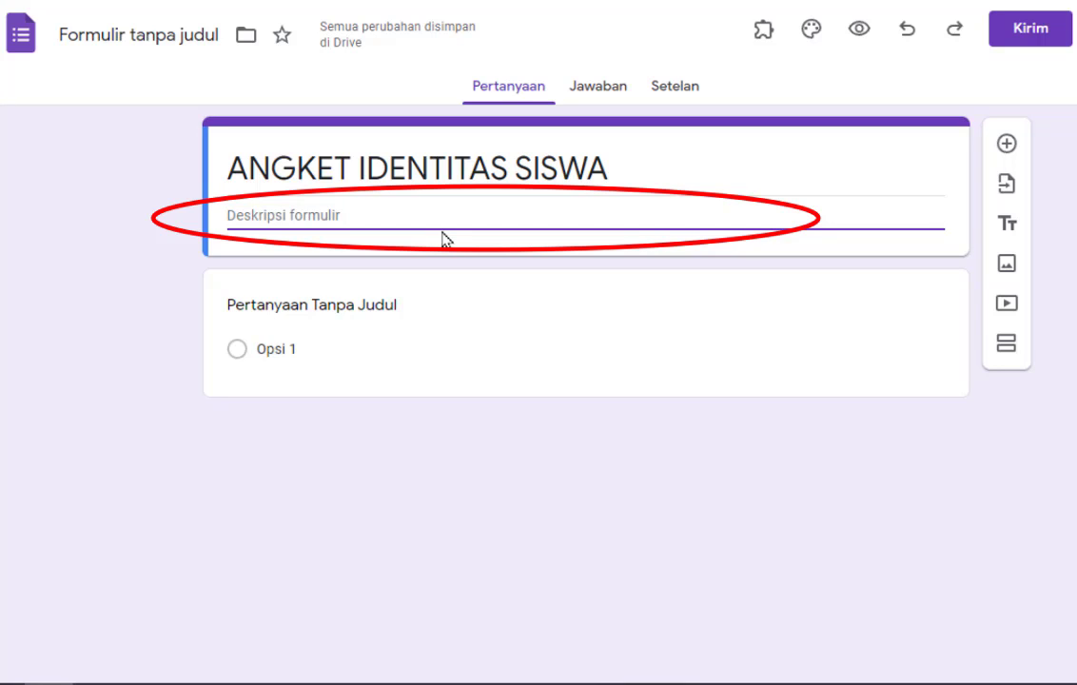
- Enter the form description "isilah angket berikut dengan benar" below the title
text(i)
key(BackSpace)
text(i)
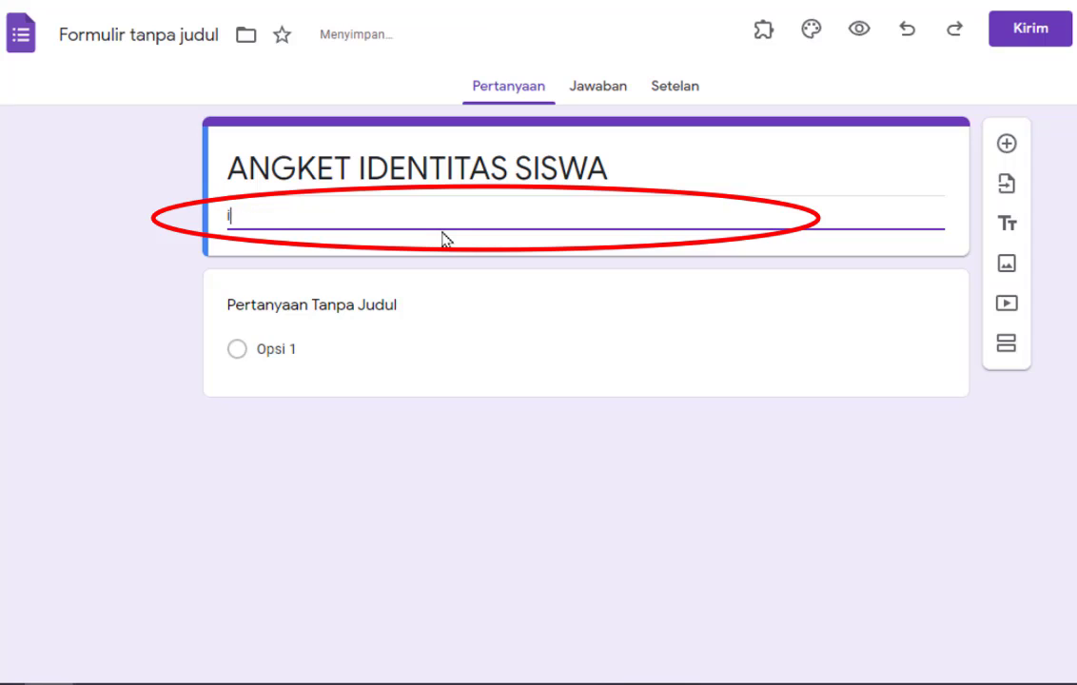
text(silah angk)
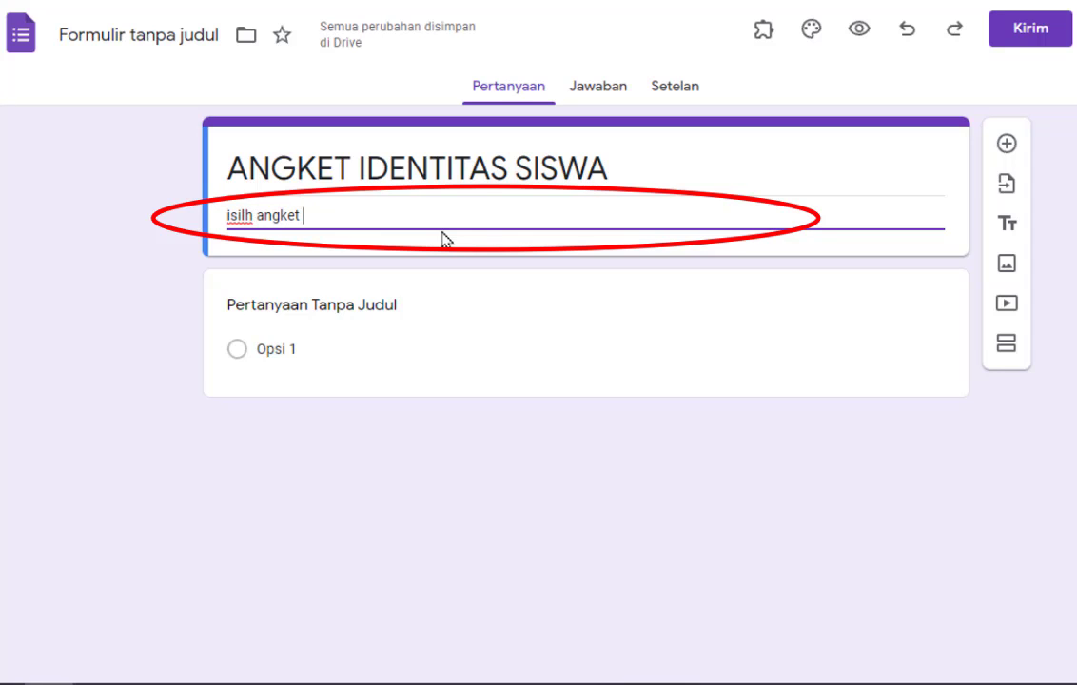
text(et berikut denga)
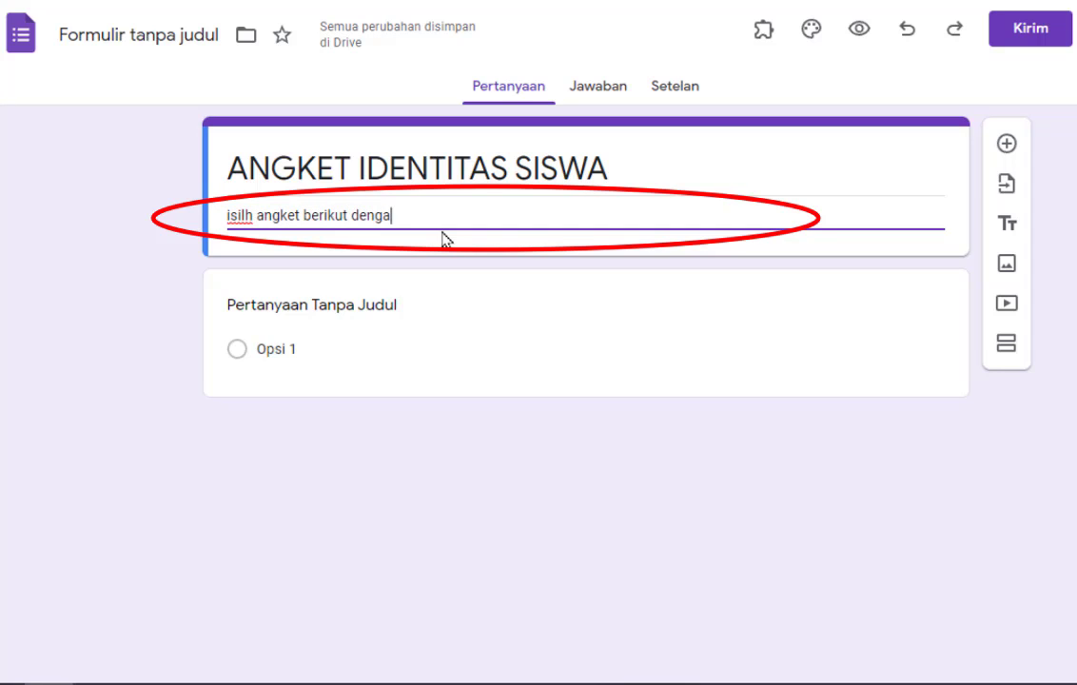
text(n benar)
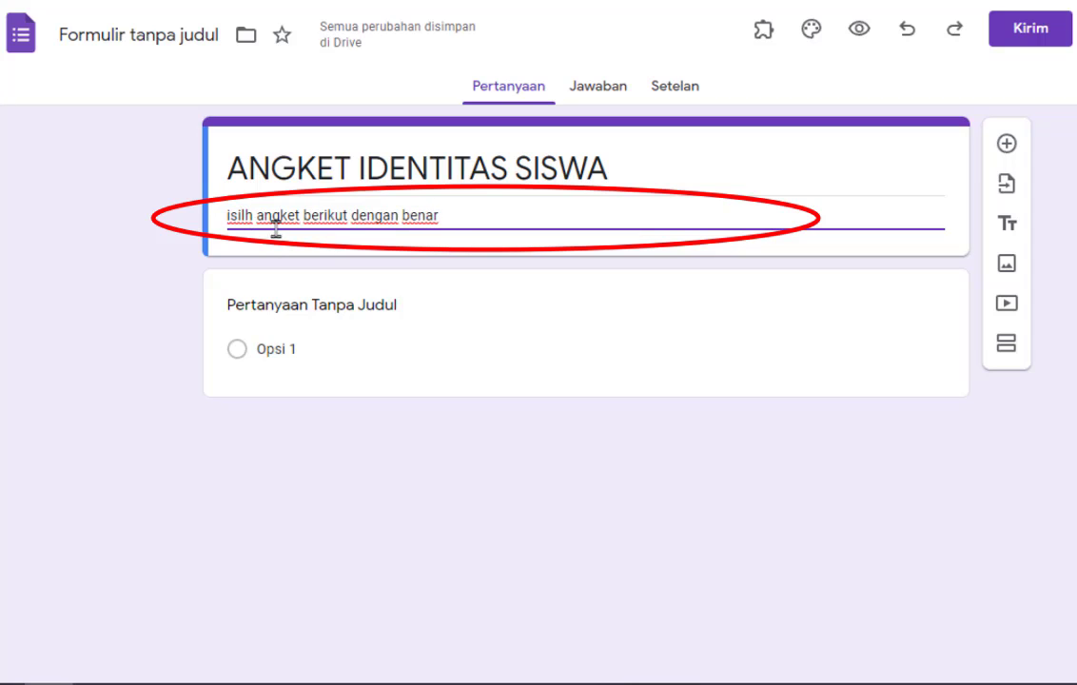
text(a)
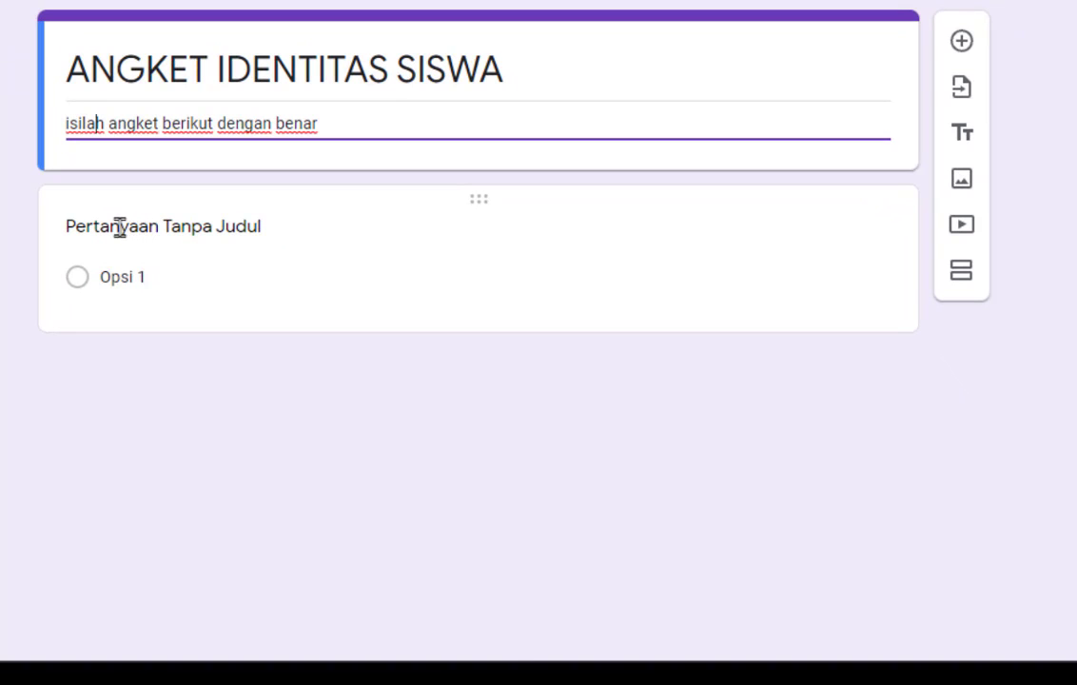
- Replace the first question's placeholder text with "tuliskan nama lengkap kalian?"
click(119, 226)
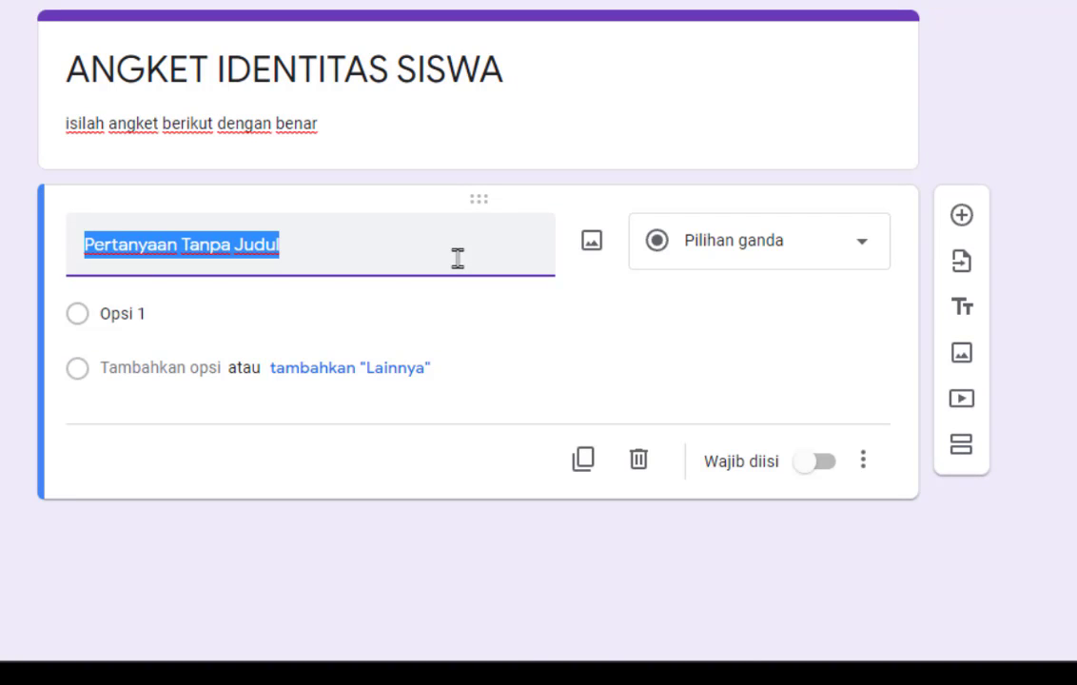
text(tul)
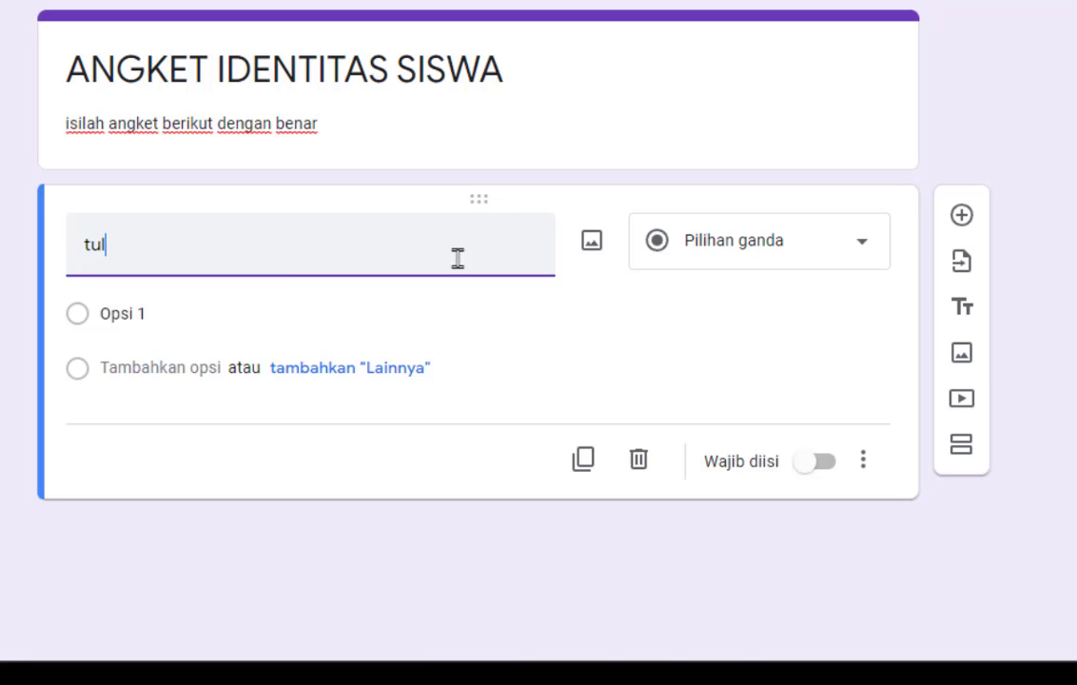
text(iskan nama leng)
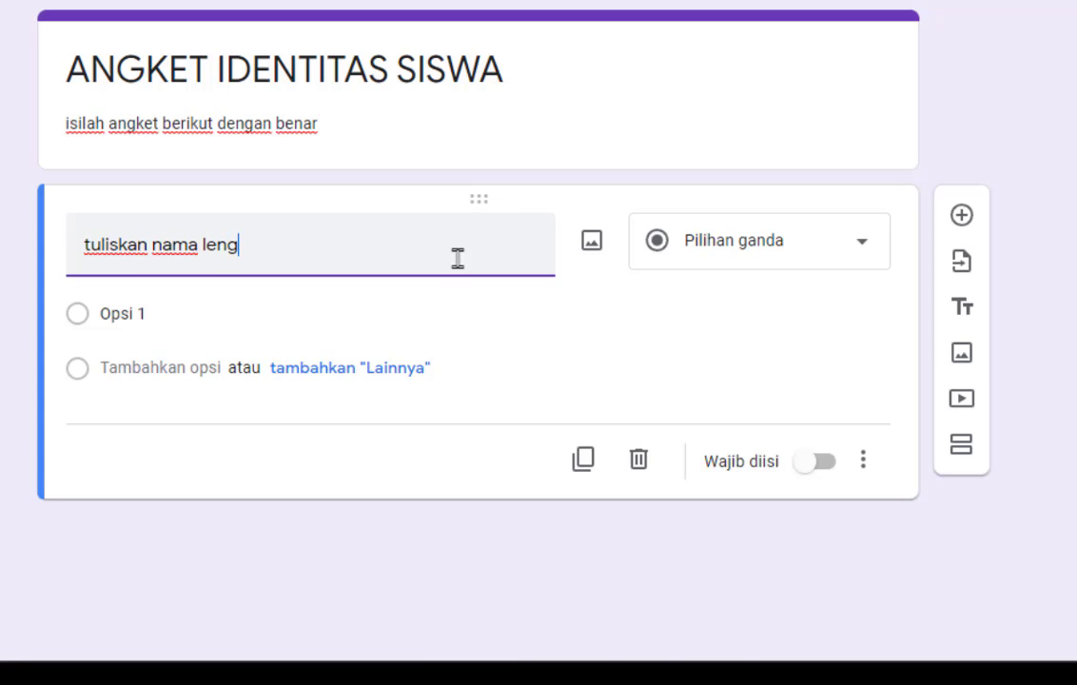
text(kap kalian)
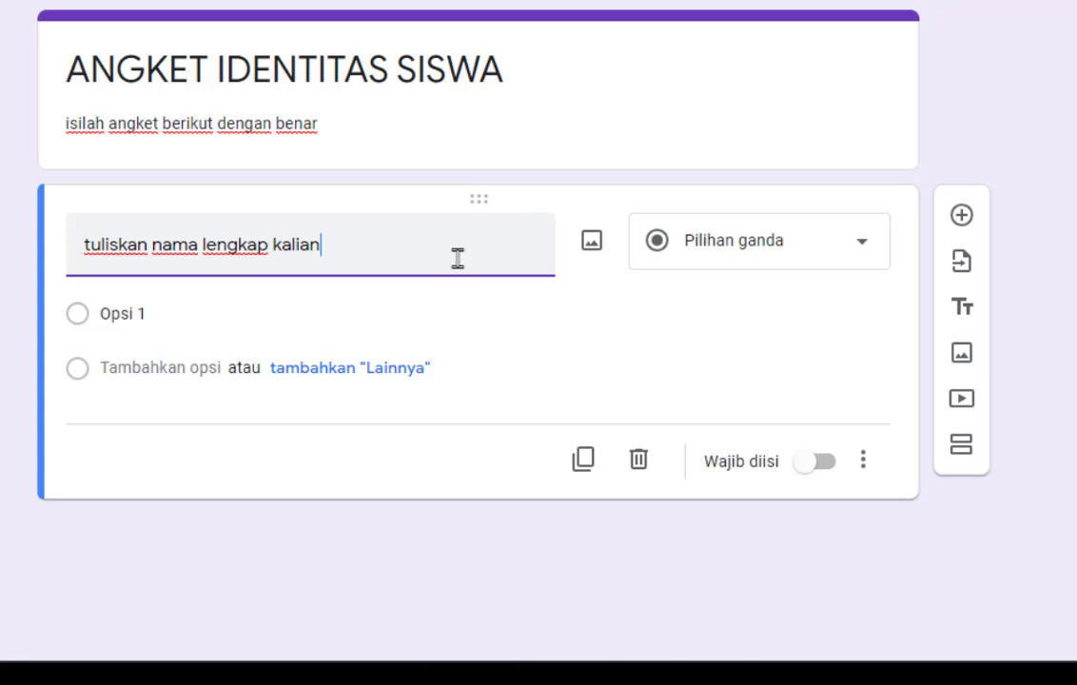
text(?)
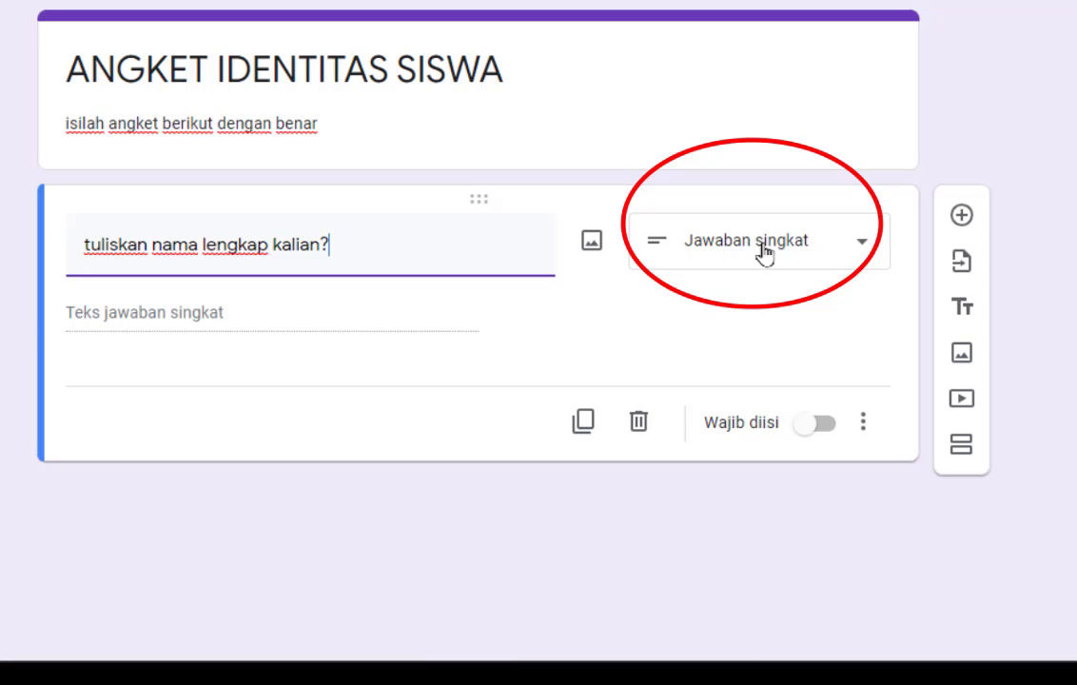
- Set the full-name question's answer type to Jawaban singkat and make the question required (Wajib diisi)
click(859, 246)
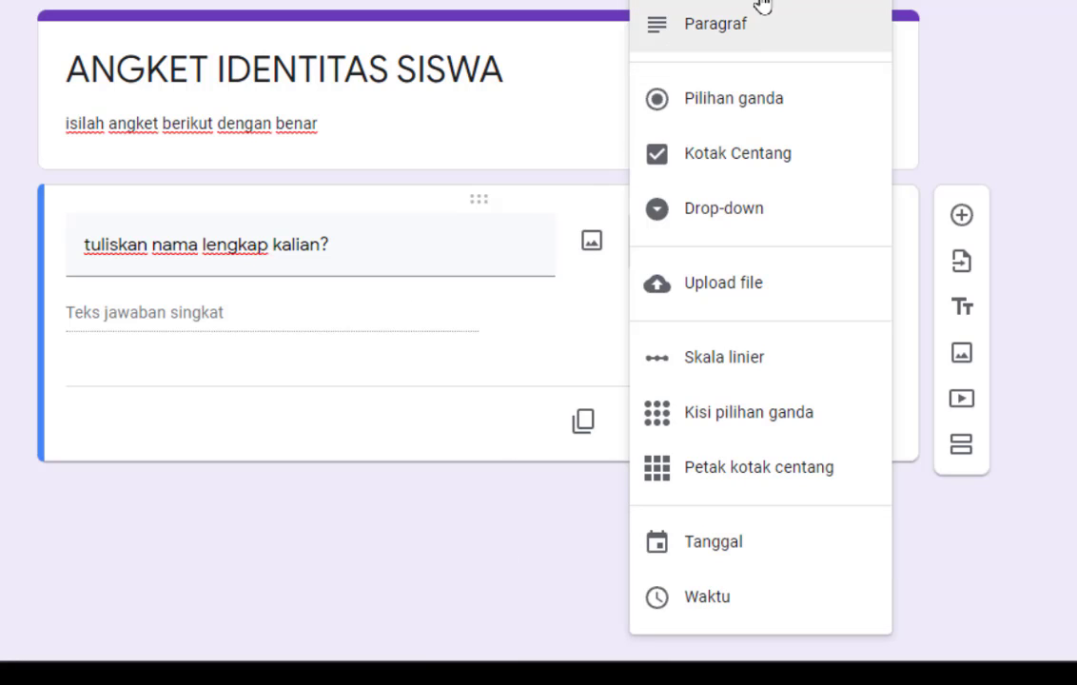
click(733, 2)
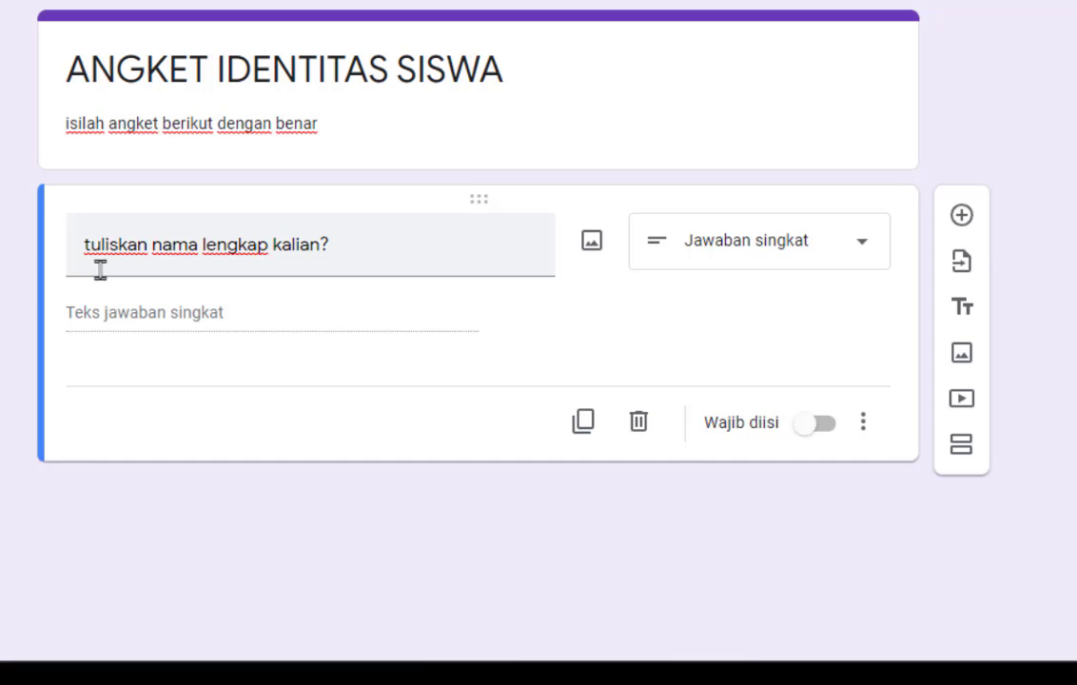
click(817, 431)
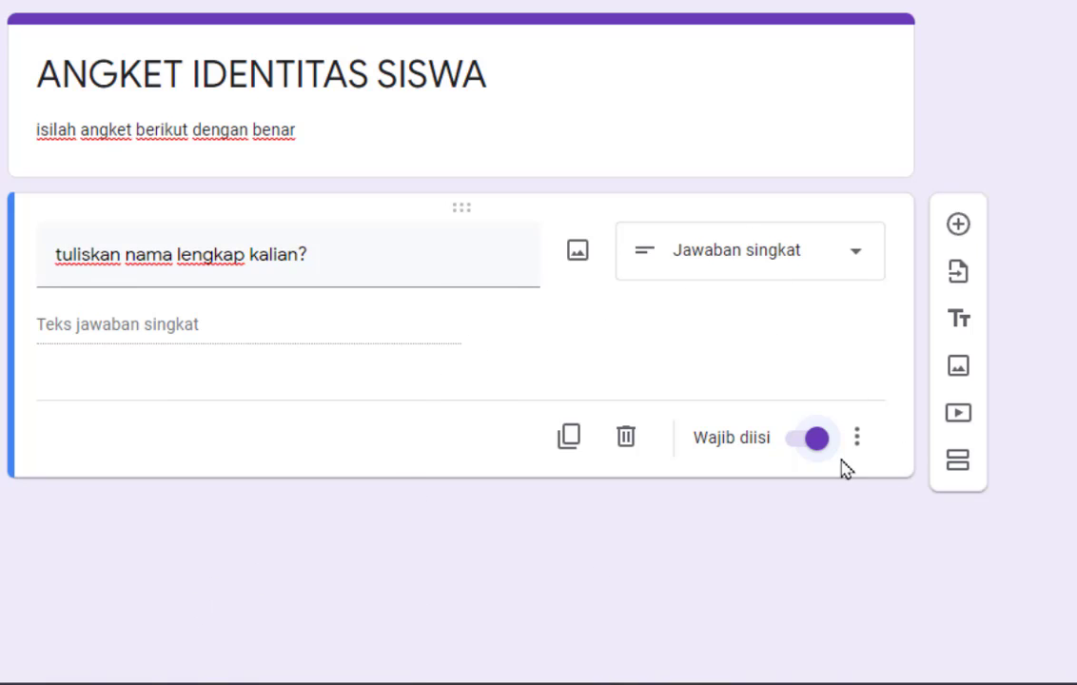
- Add a second question reading "kelas berapa?" with the answer type Pilihan ganda
click(958, 226)
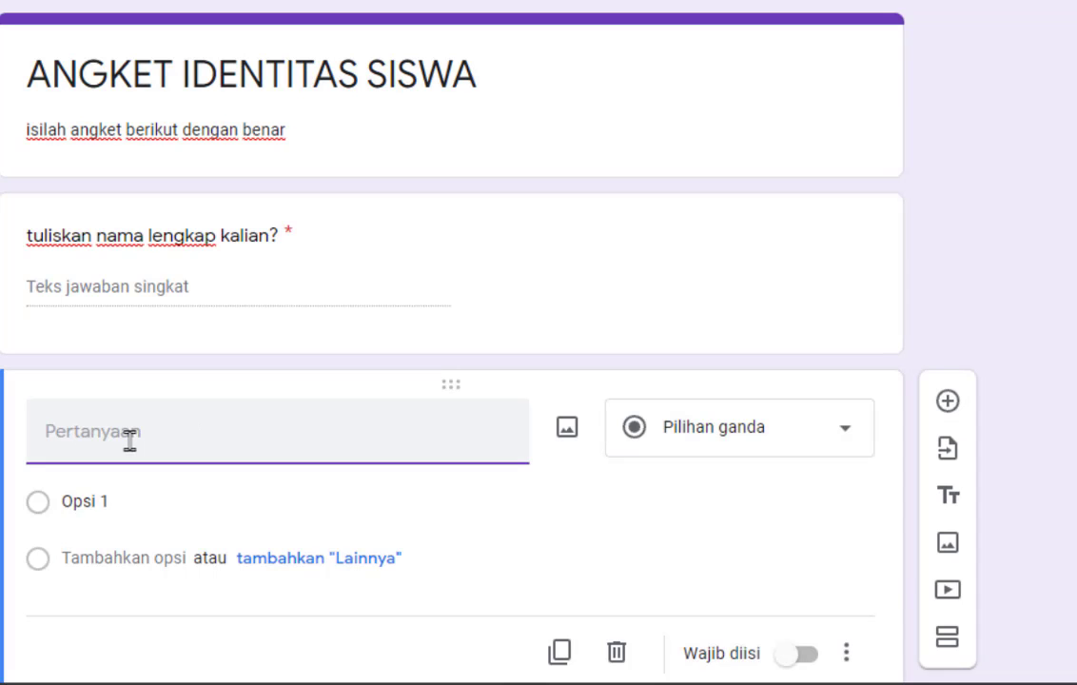
text(kelas berapa?)
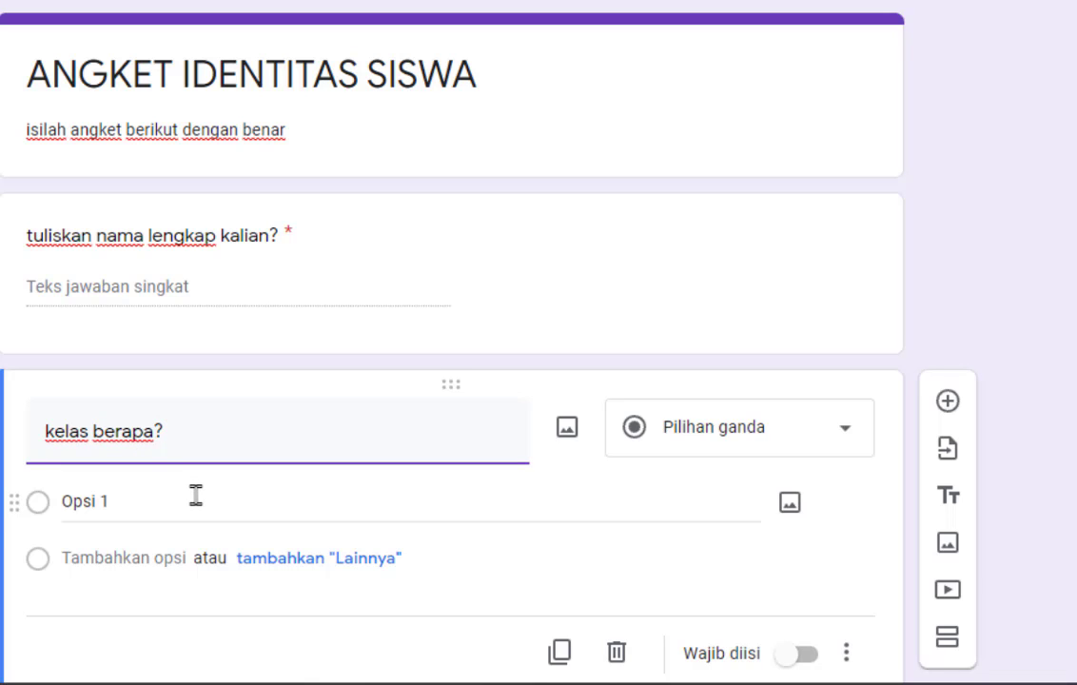
click(830, 434)
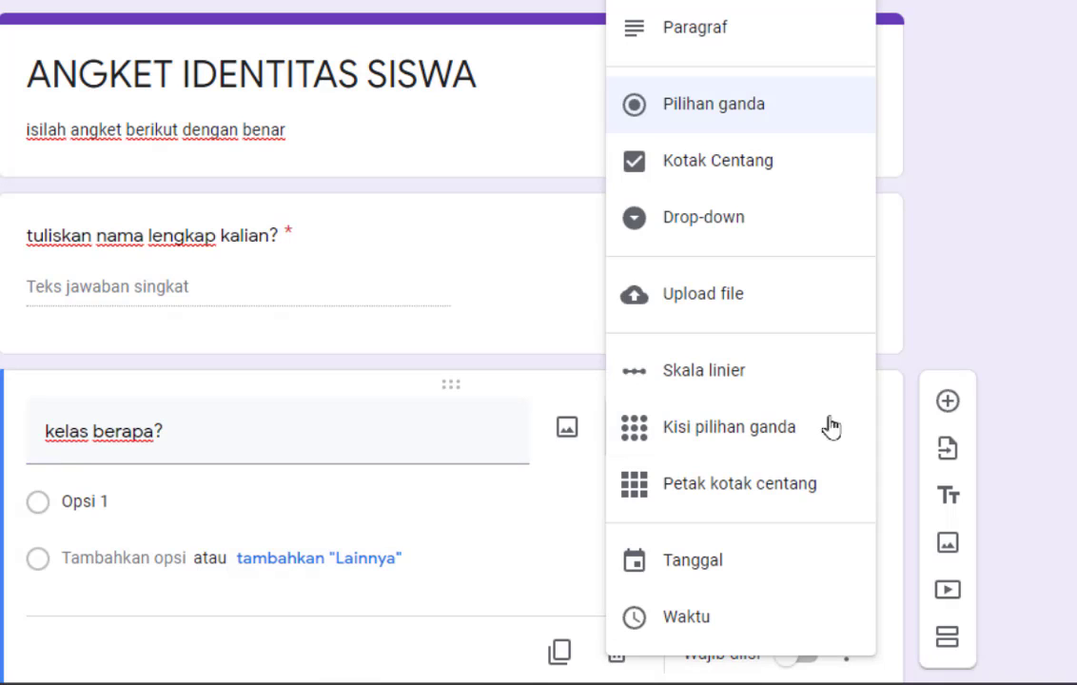
click(743, 108)
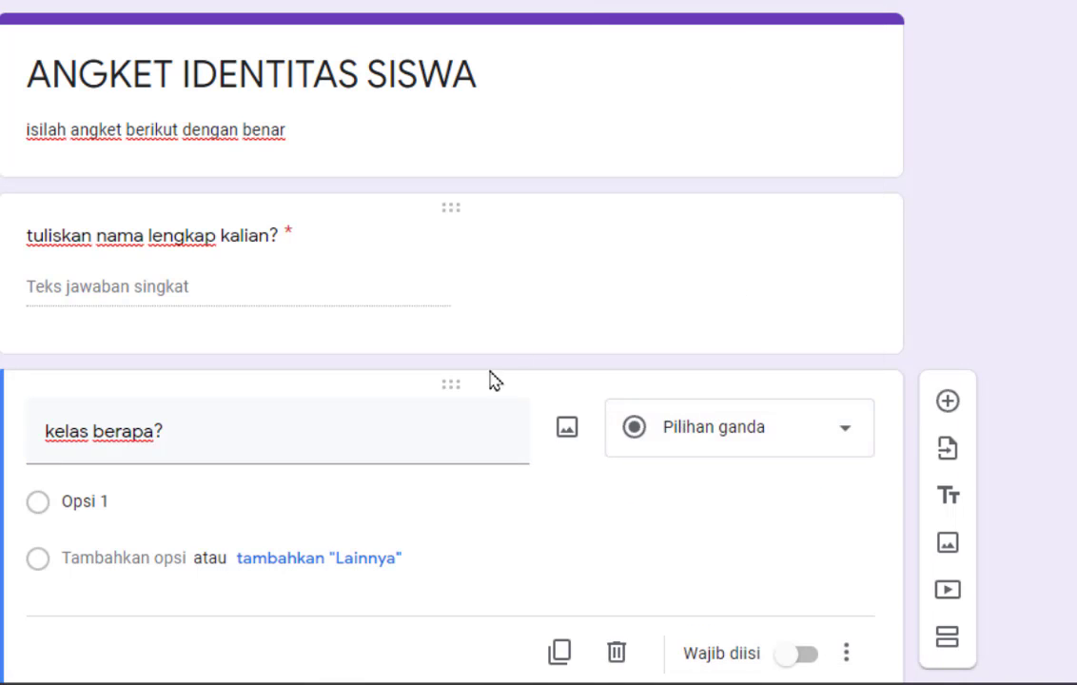
- Enter 7, 8 and 9 as the answer options of the "kelas berapa?" question
click(85, 500)
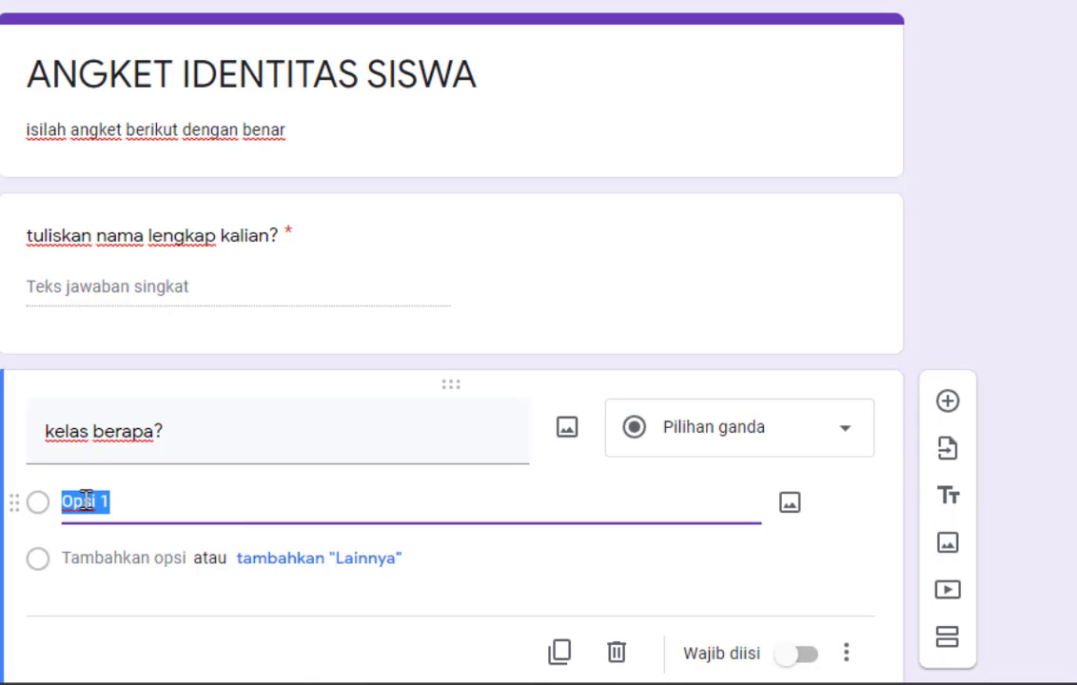
text(7)
click(90, 558)
text(8)
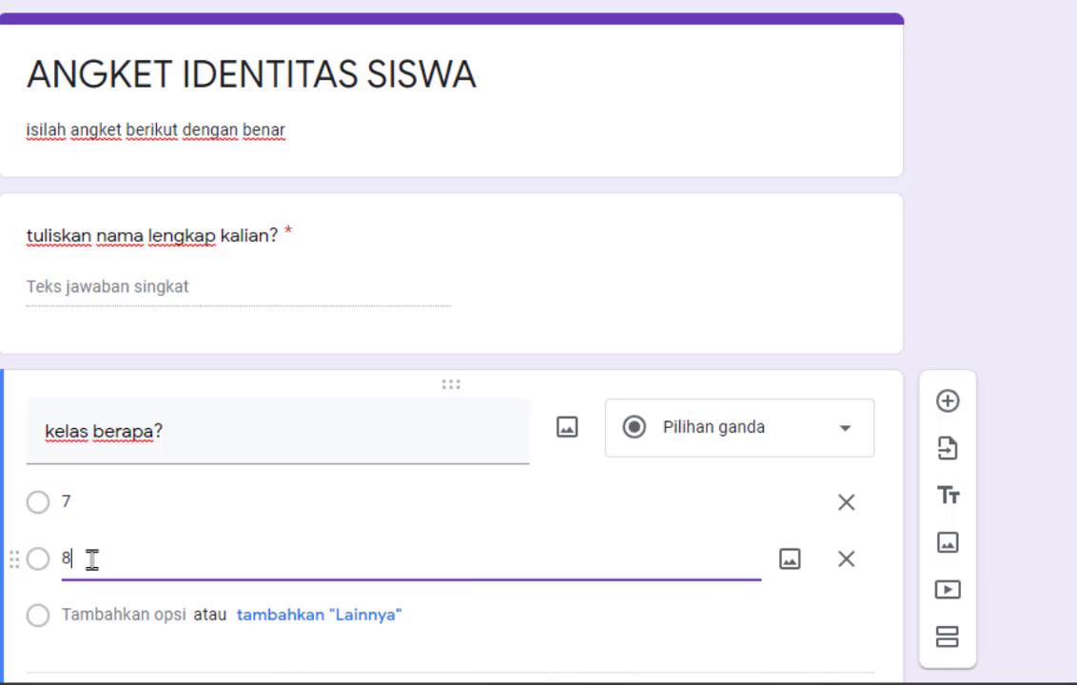
click(119, 614)
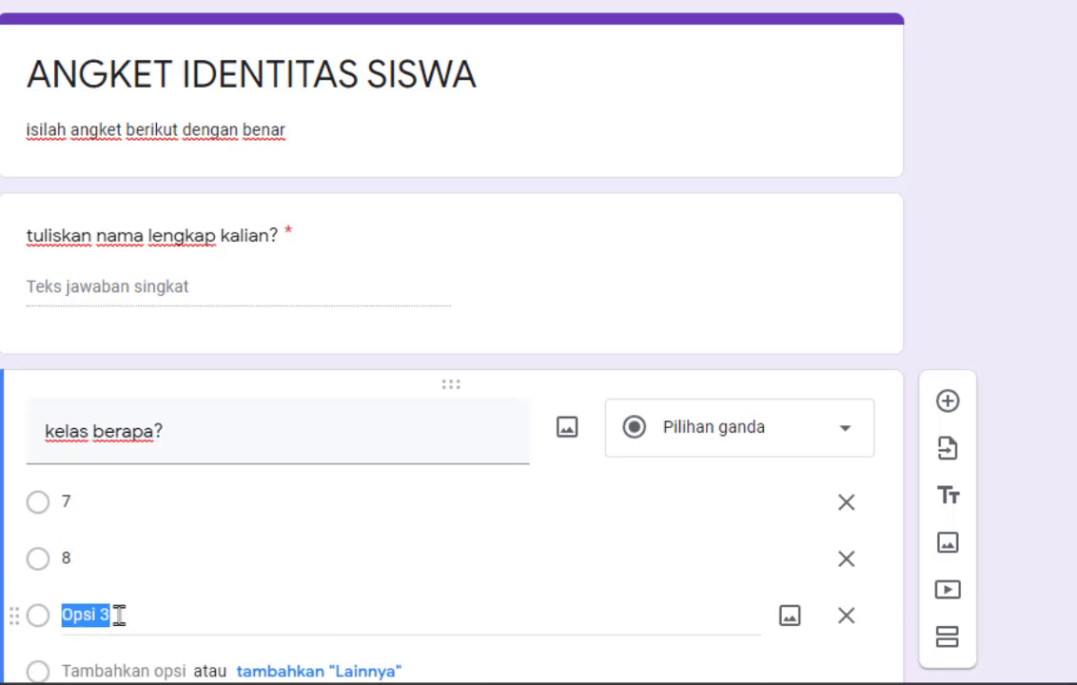
text(9)
- Add a "Lainnya" option to the "kelas berapa?" question and make the question required (Wajib diisi)
scroll(295, 594, down, 1)
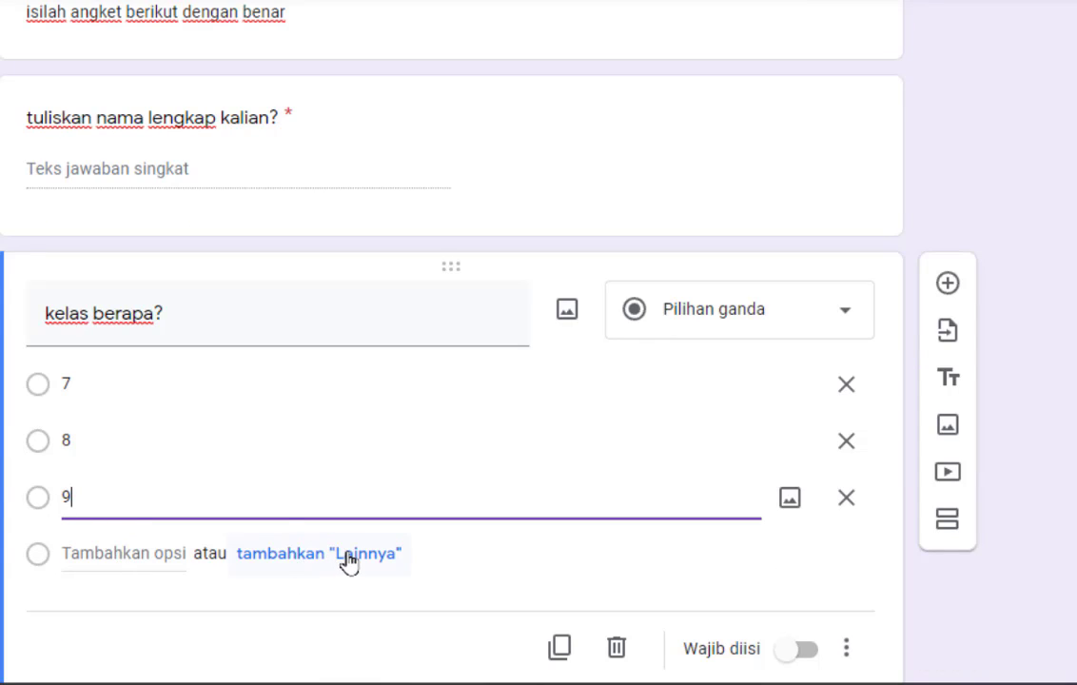
click(345, 562)
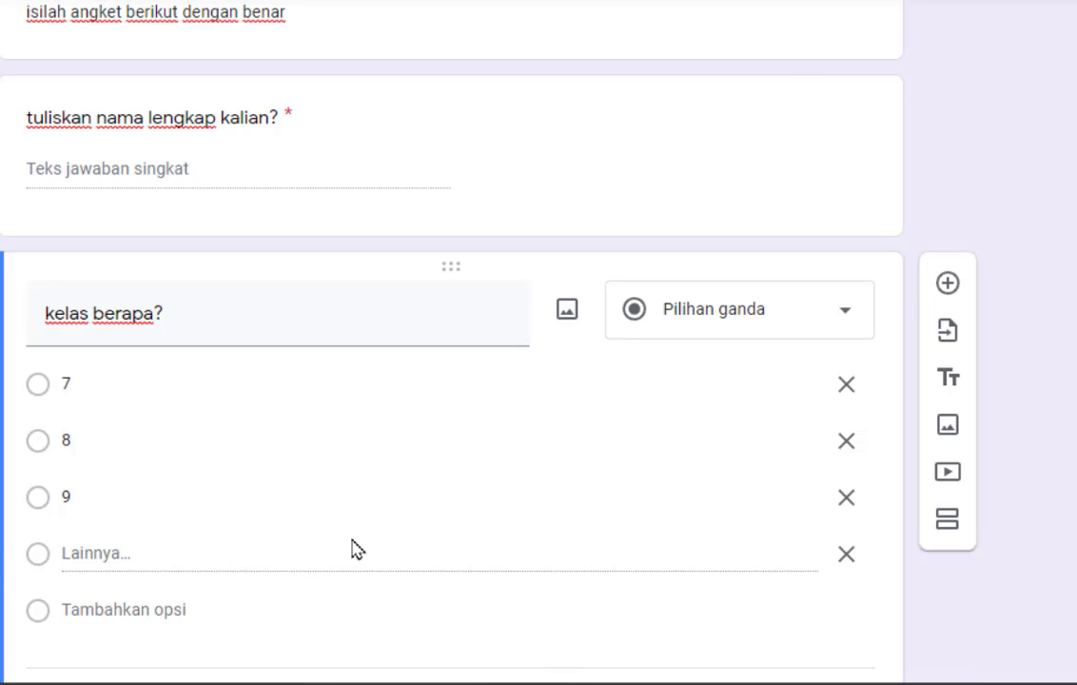
scroll(628, 524, down, 2)
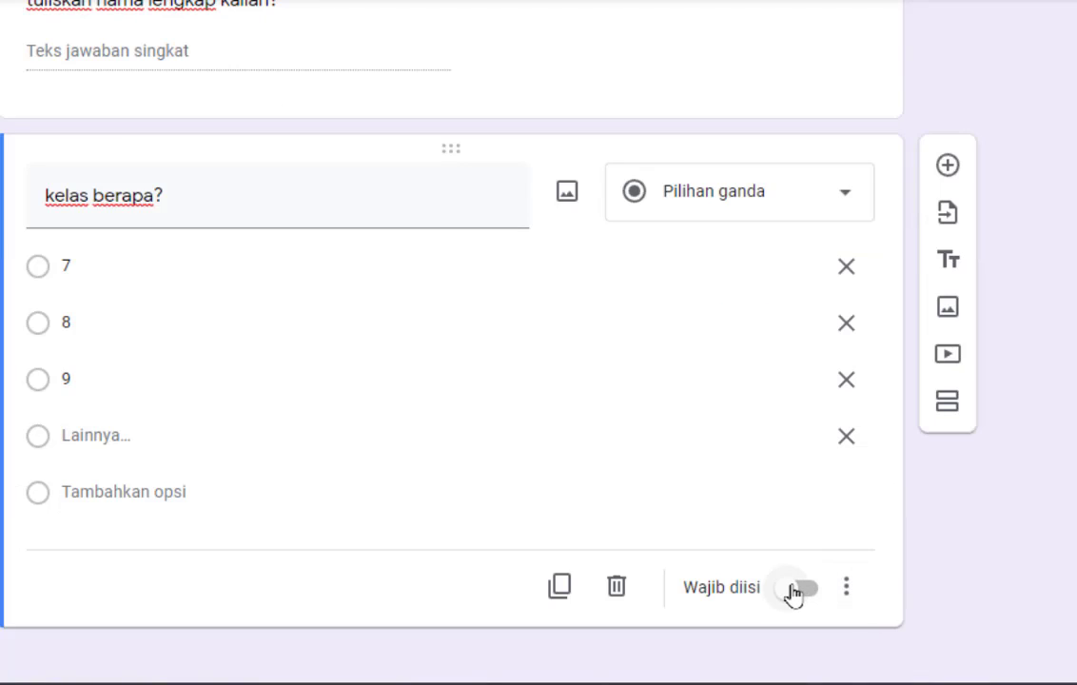
click(797, 589)
scroll(729, 563, down, 1)
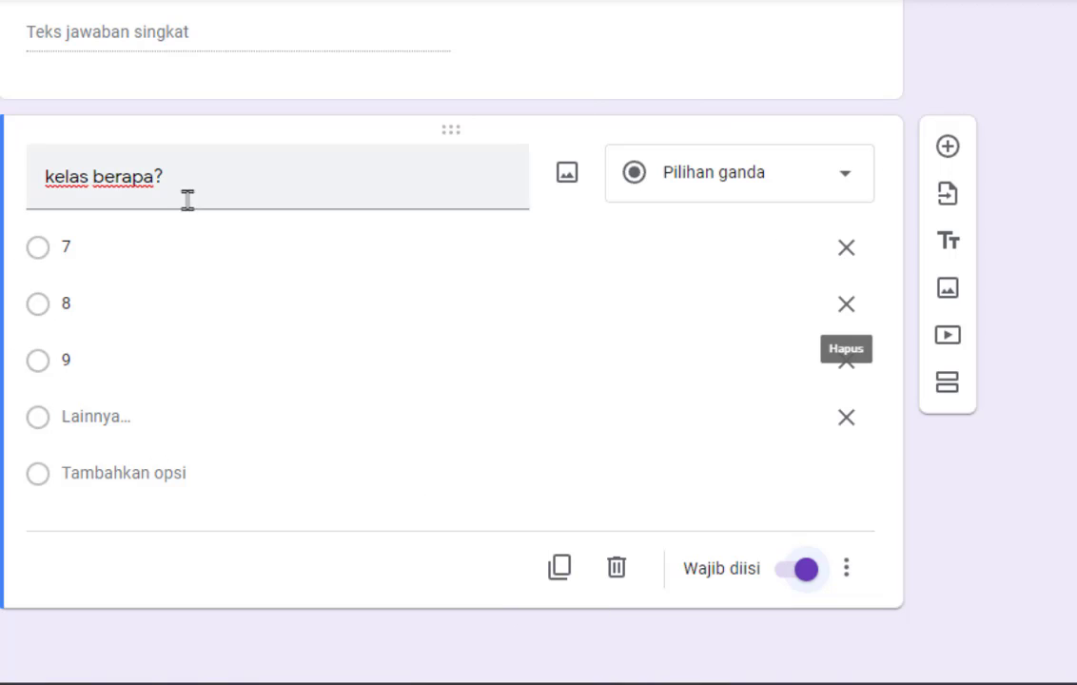
- Duplicate the "kelas berapa?" question and turn the copy into a Jawaban singkat question reading "nomor absen?"
click(559, 569)
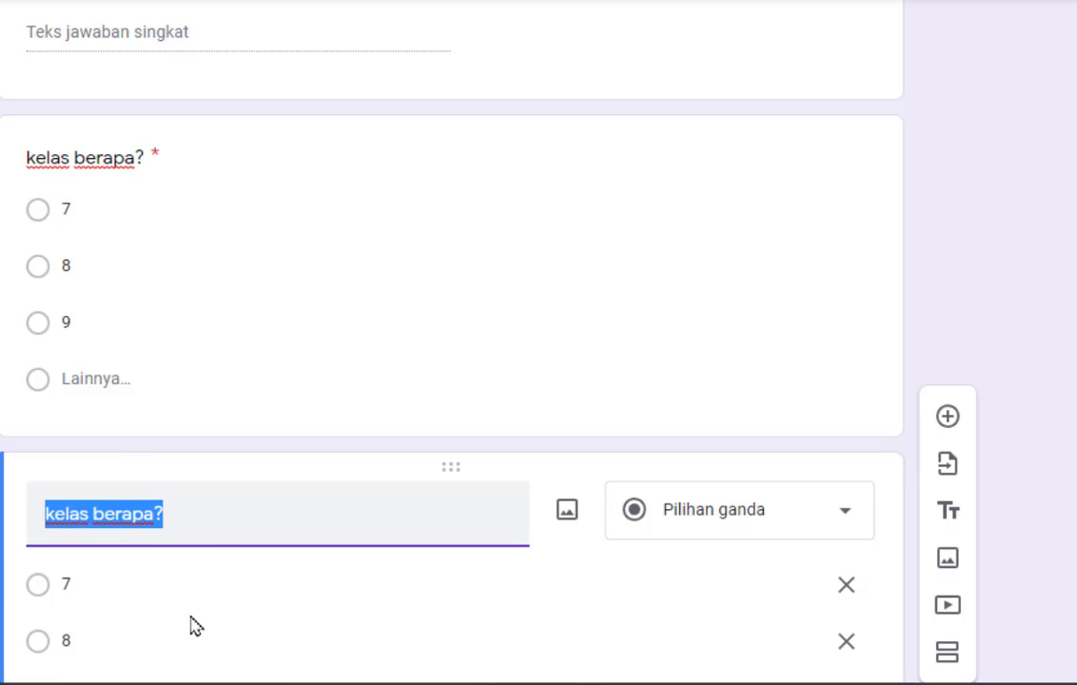
scroll(156, 533, down, 4)
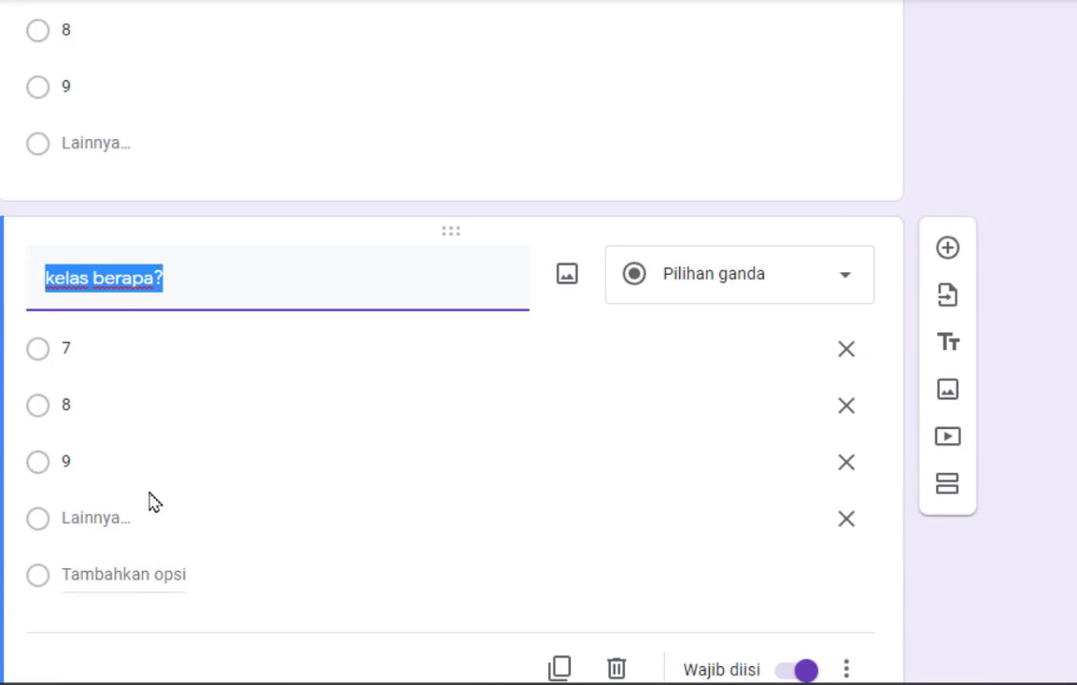
scroll(138, 383, up, 1)
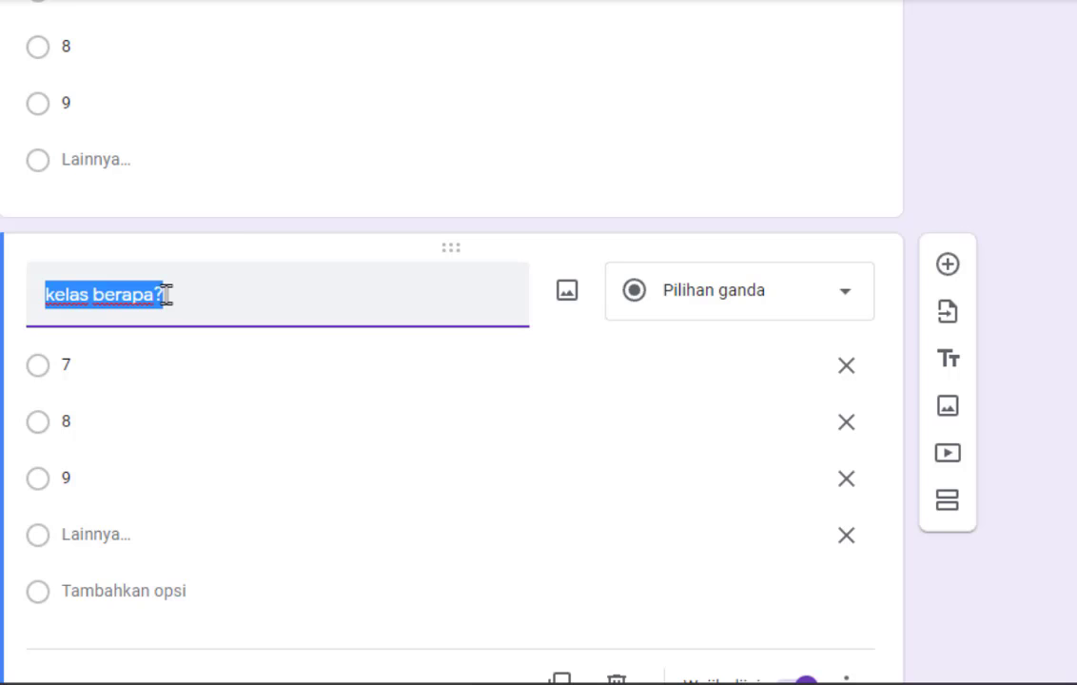
text(n)
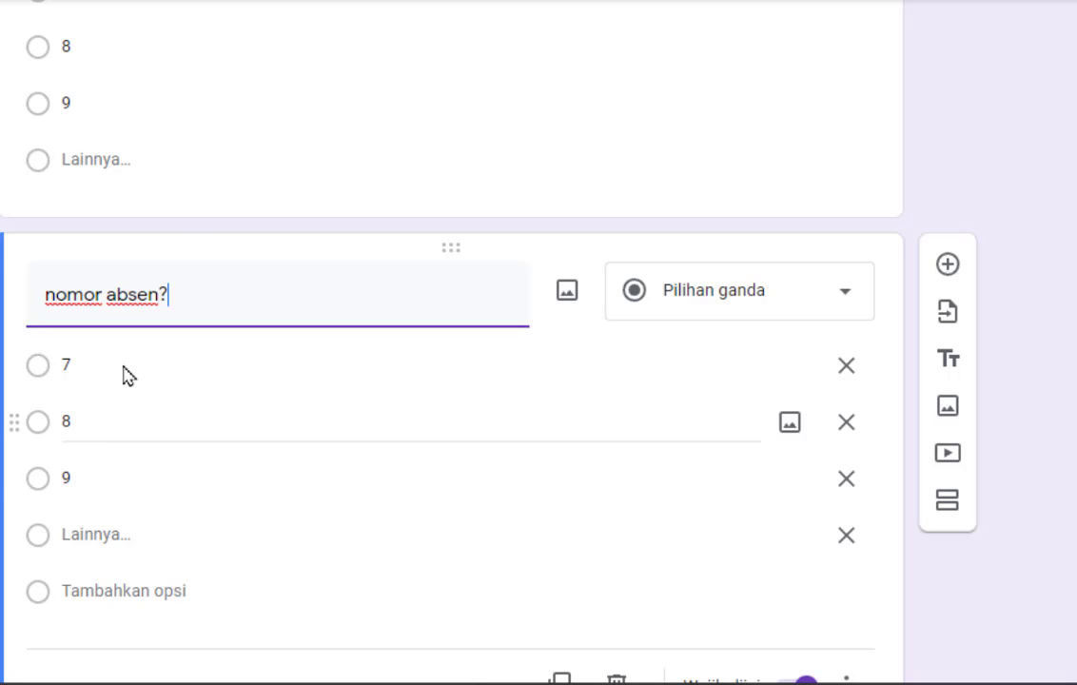
click(790, 292)
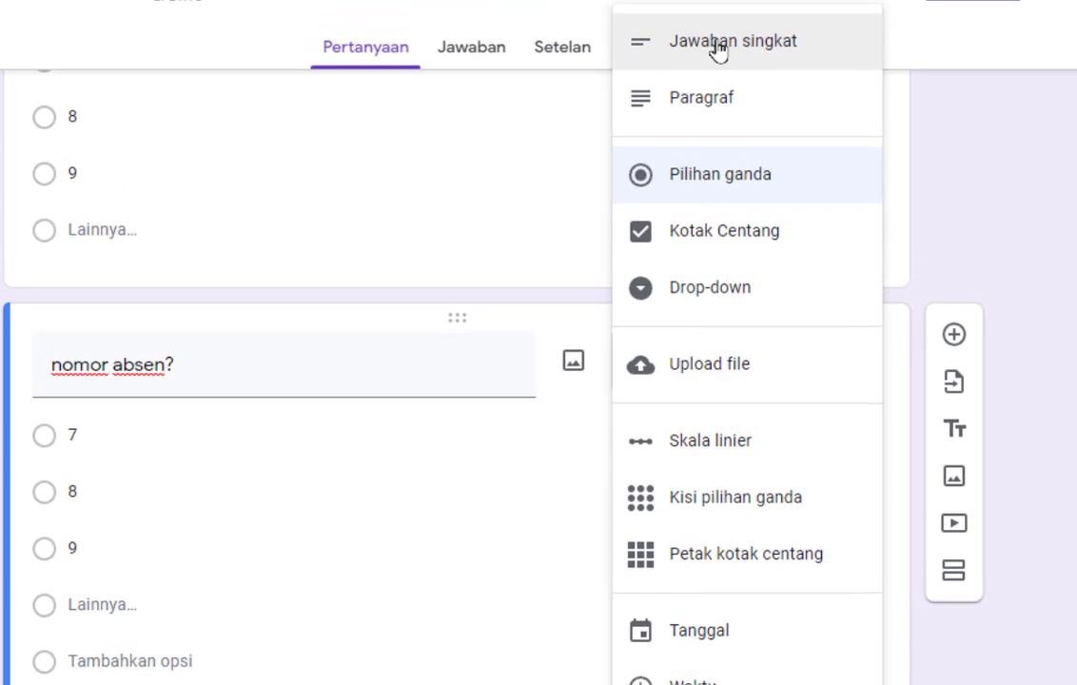
click(719, 48)
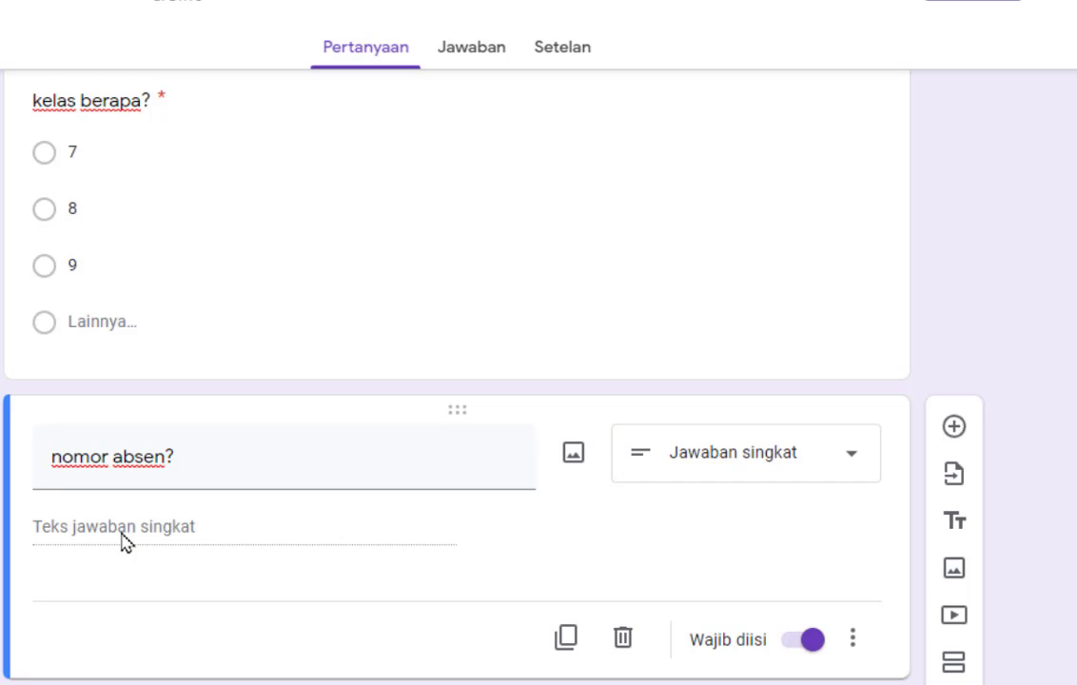
- Review the questions entered so far and add a new section after the "nomor absen?" question
scroll(123, 540, up, 4)
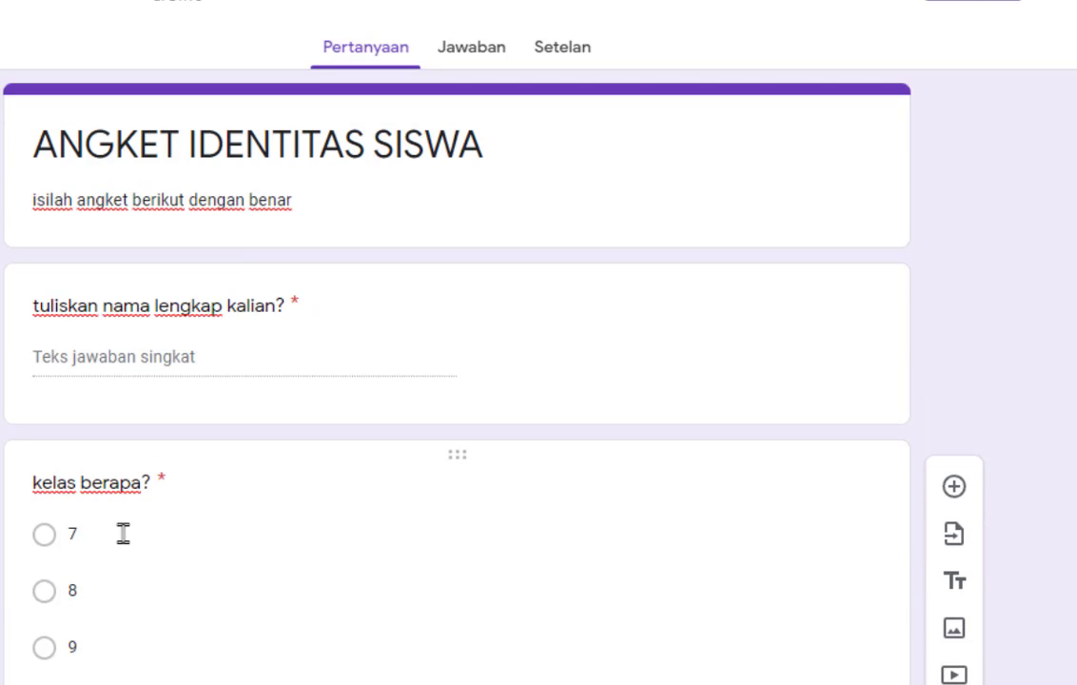
scroll(262, 404, down, 4)
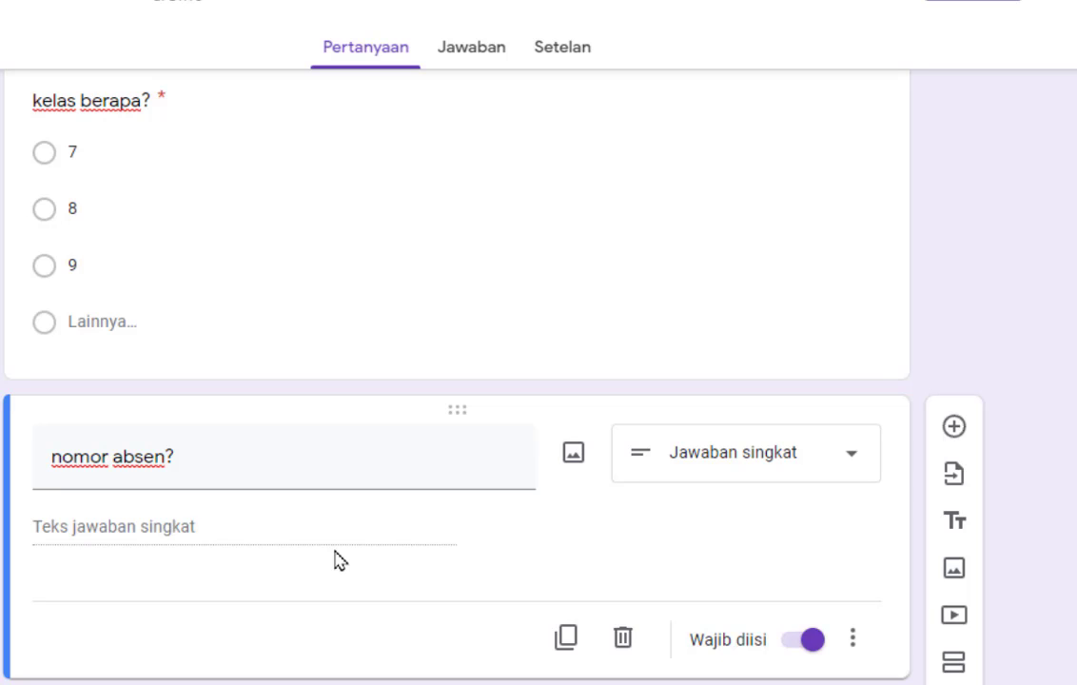
scroll(348, 601, up, 5)
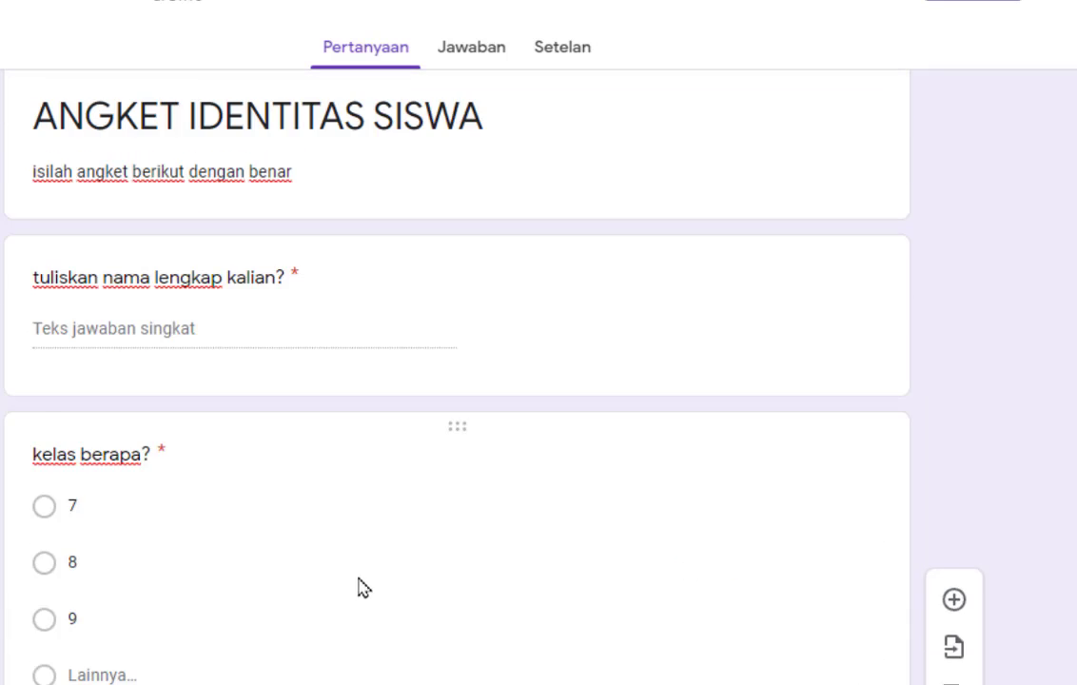
scroll(479, 493, down, 5)
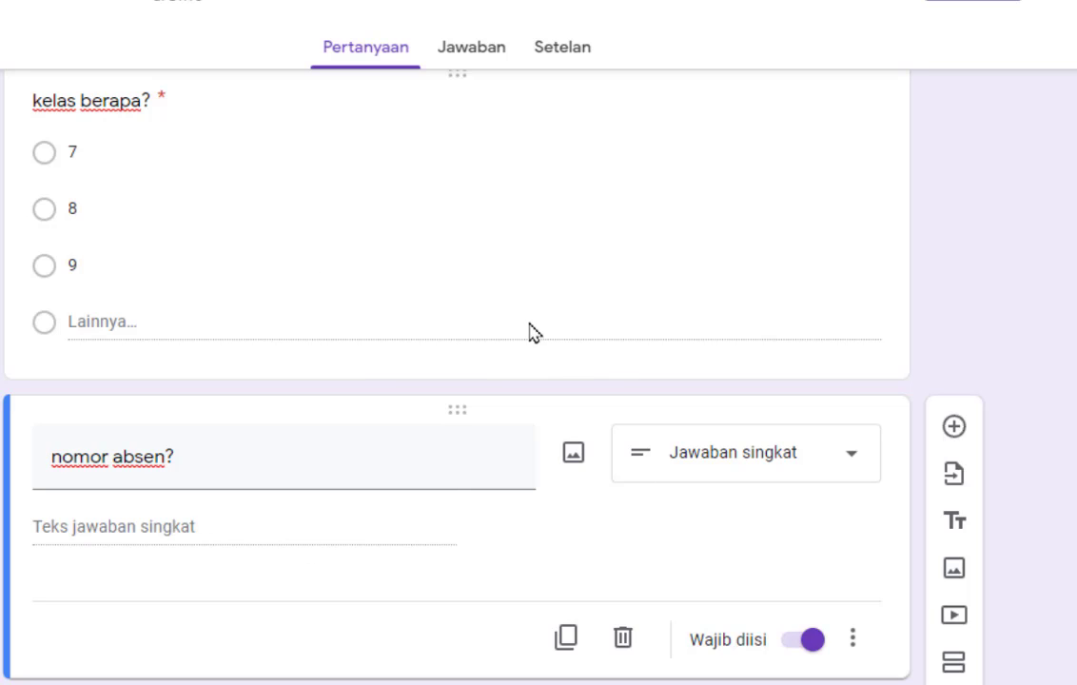
scroll(518, 333, up, 5)
scroll(57, 400, down, 4)
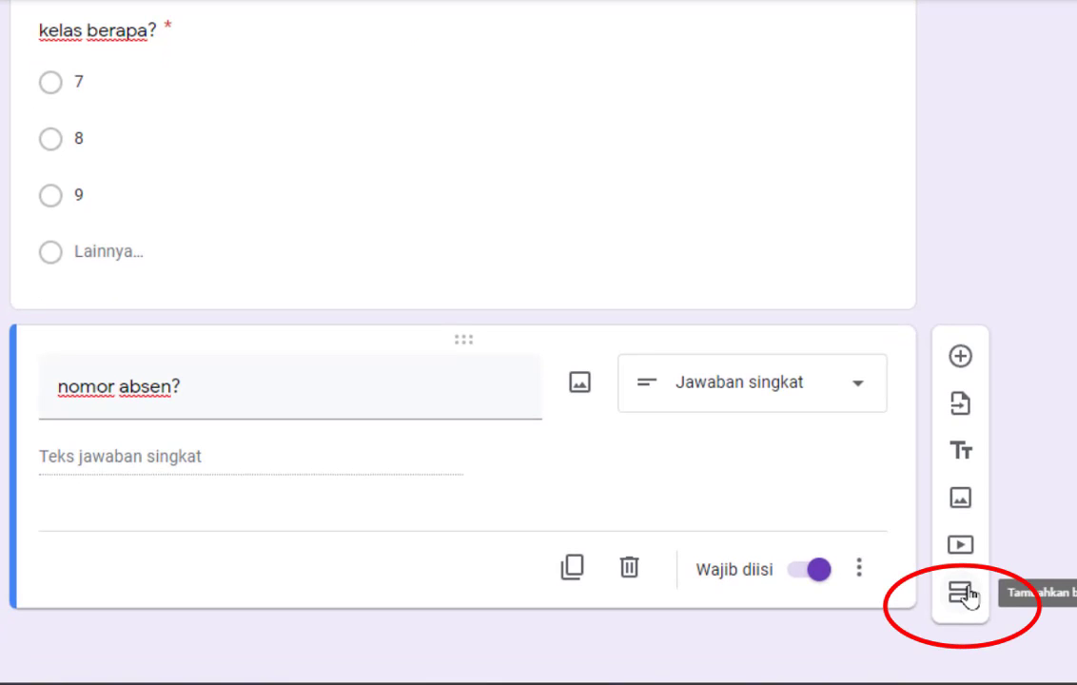
click(962, 594)
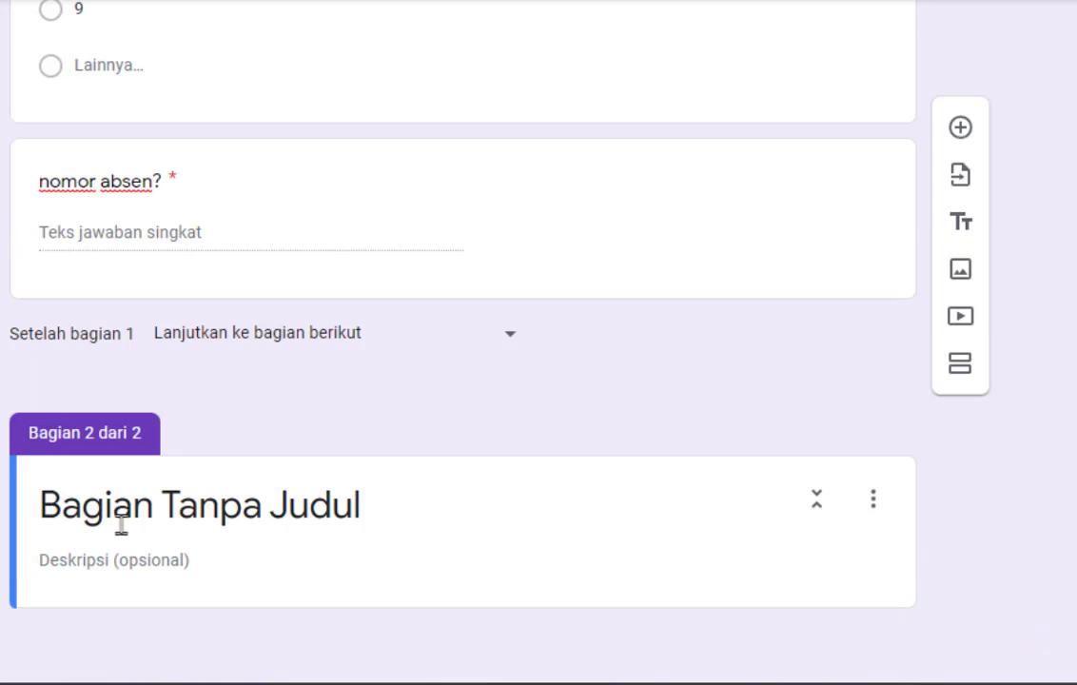
- Title the second section "ANGKET IDENTITAS KELUARGA" in place of its default title
scroll(188, 527, up, 6)
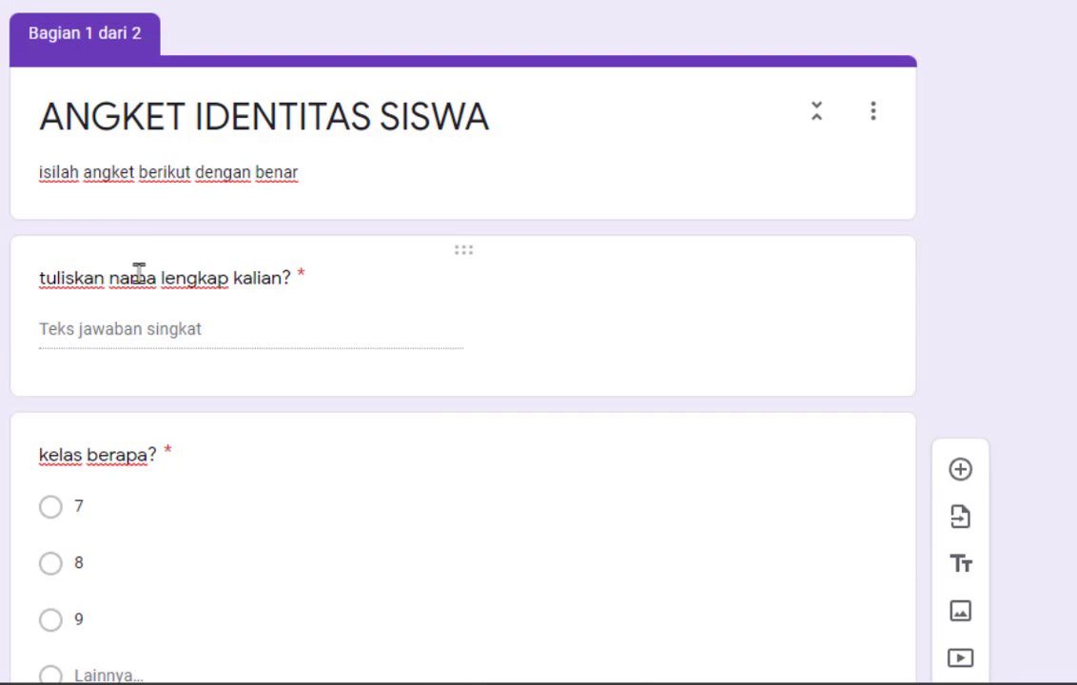
scroll(202, 373, down, 6)
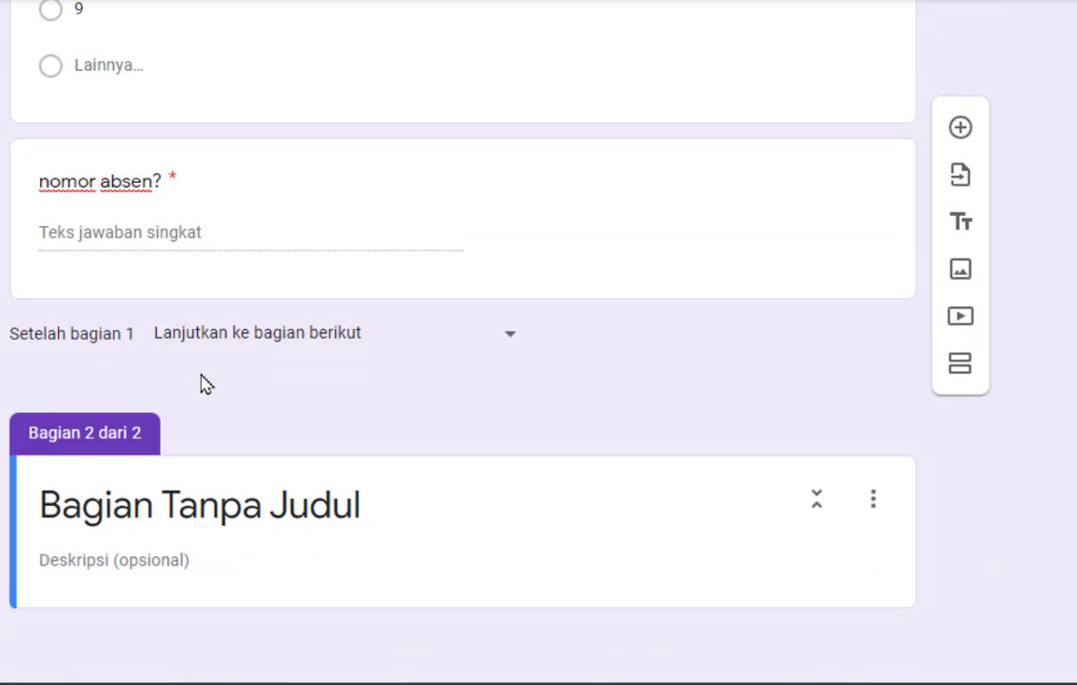
click(140, 505)
key(ctrl+a)
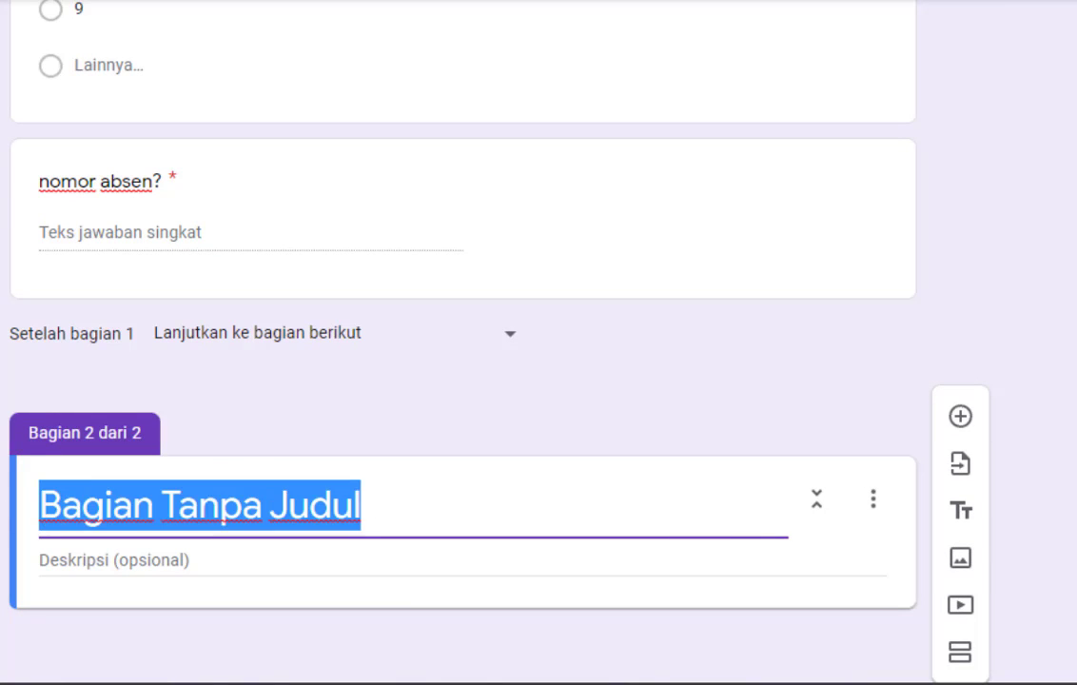
text(angket)
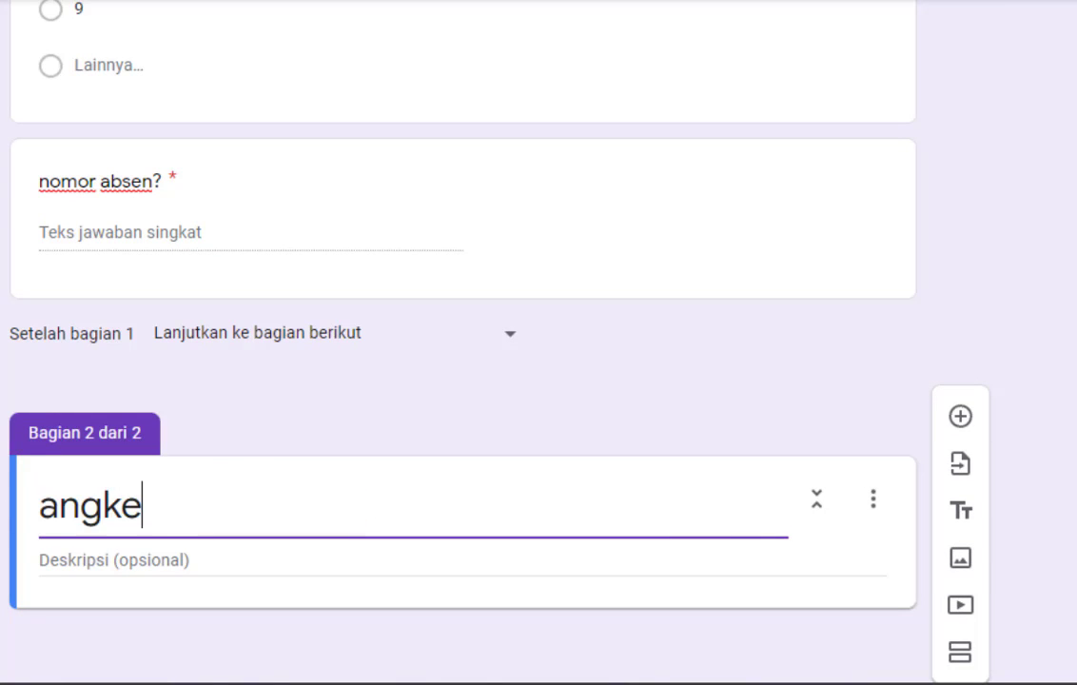
key(BackSpace)
key(BackSpace)
key(BackSpace)
key(BackSpace)
key(BackSpace)
key(BackSpace)
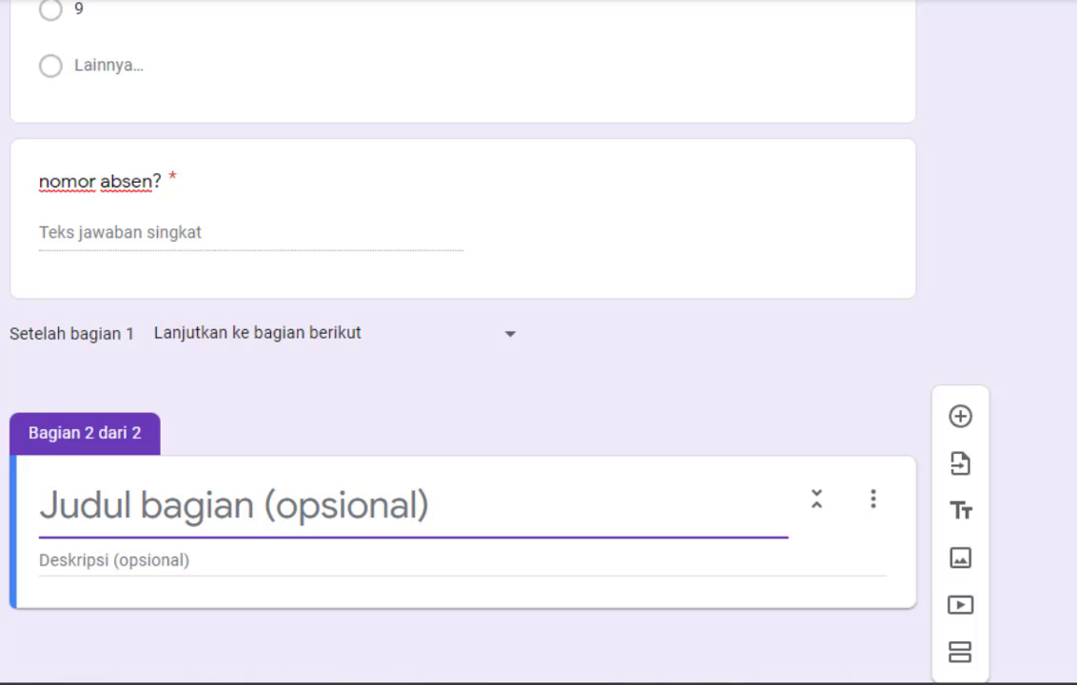
text(ANGKET )
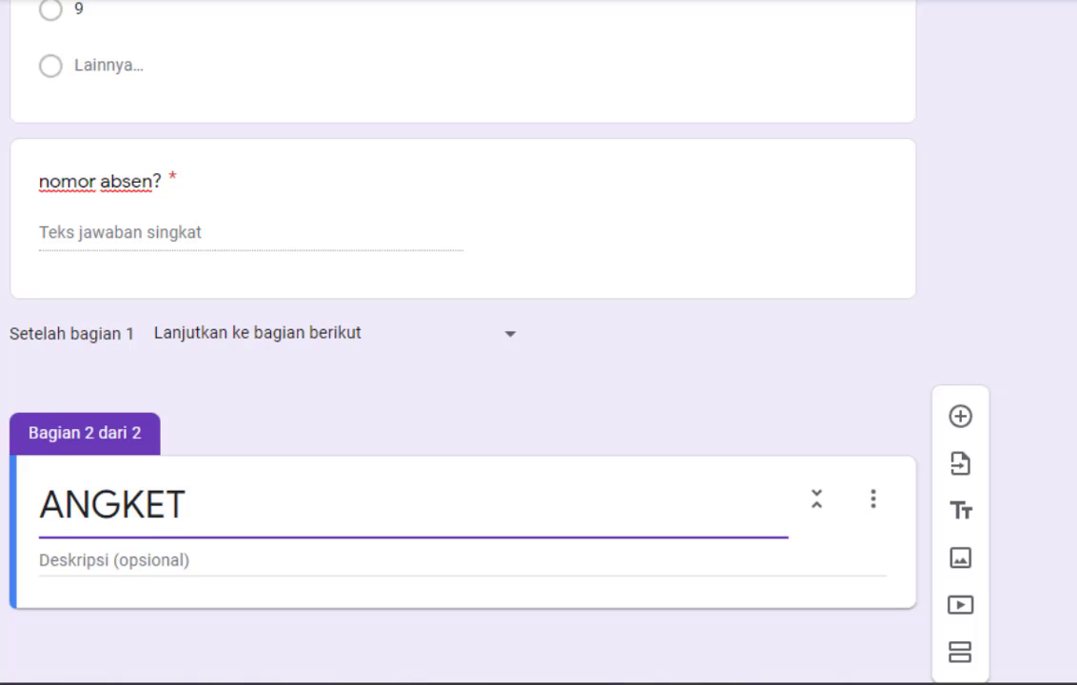
text(KELUA)
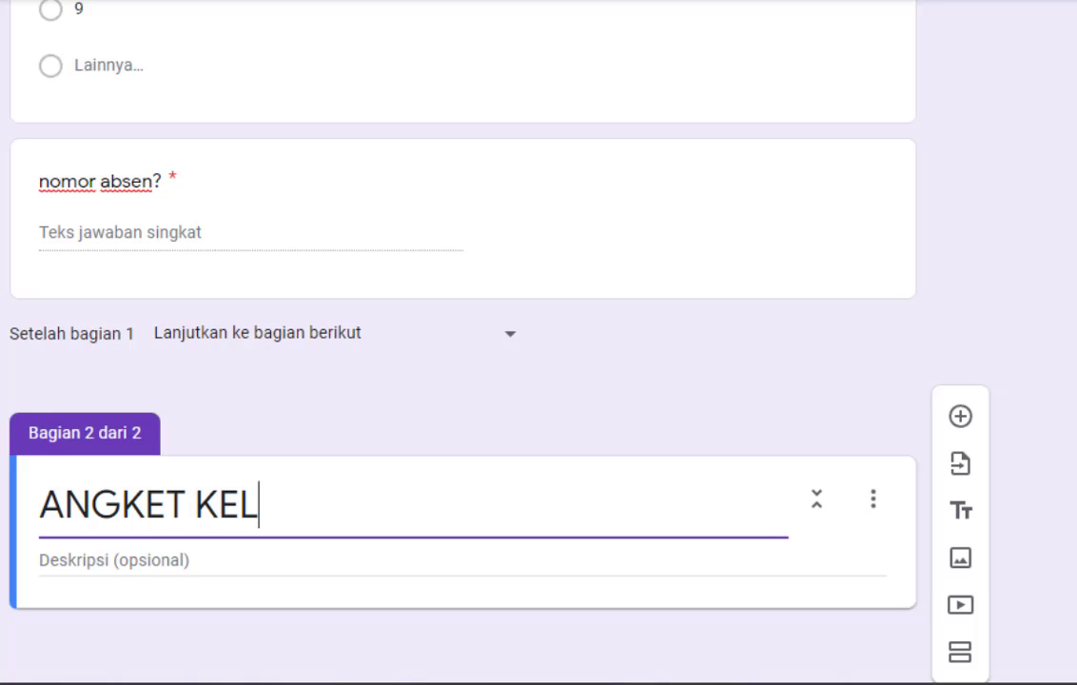
key(BackSpace)
key(BackSpace)
key(BackSpace)
key(BackSpace)
key(BackSpace)
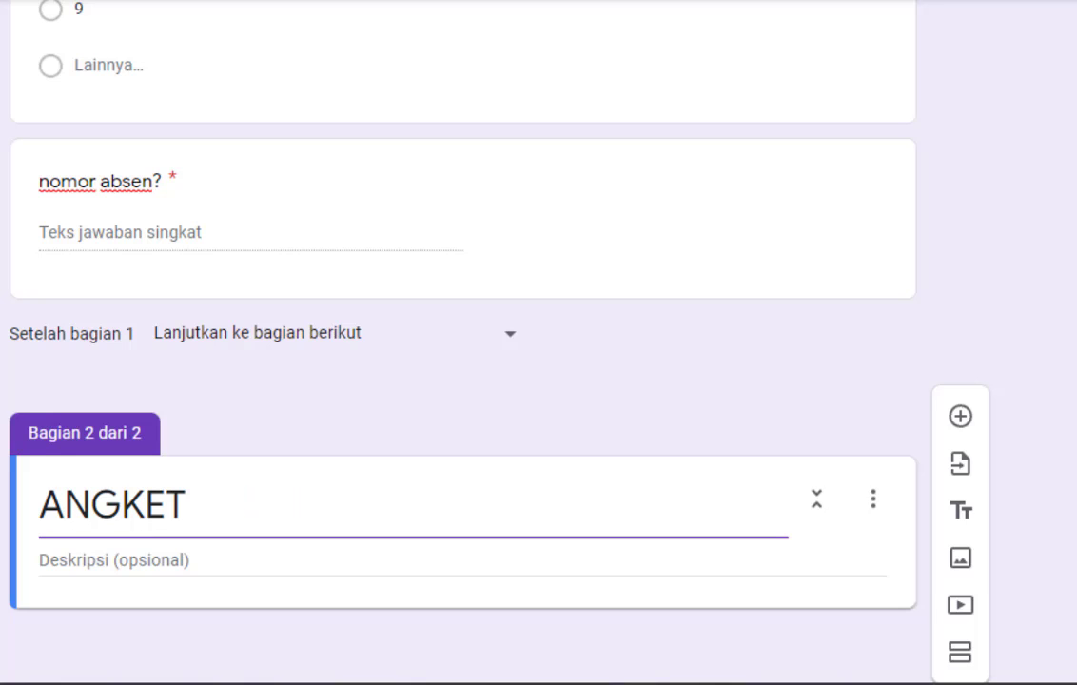
text(IDENTITAS KE)
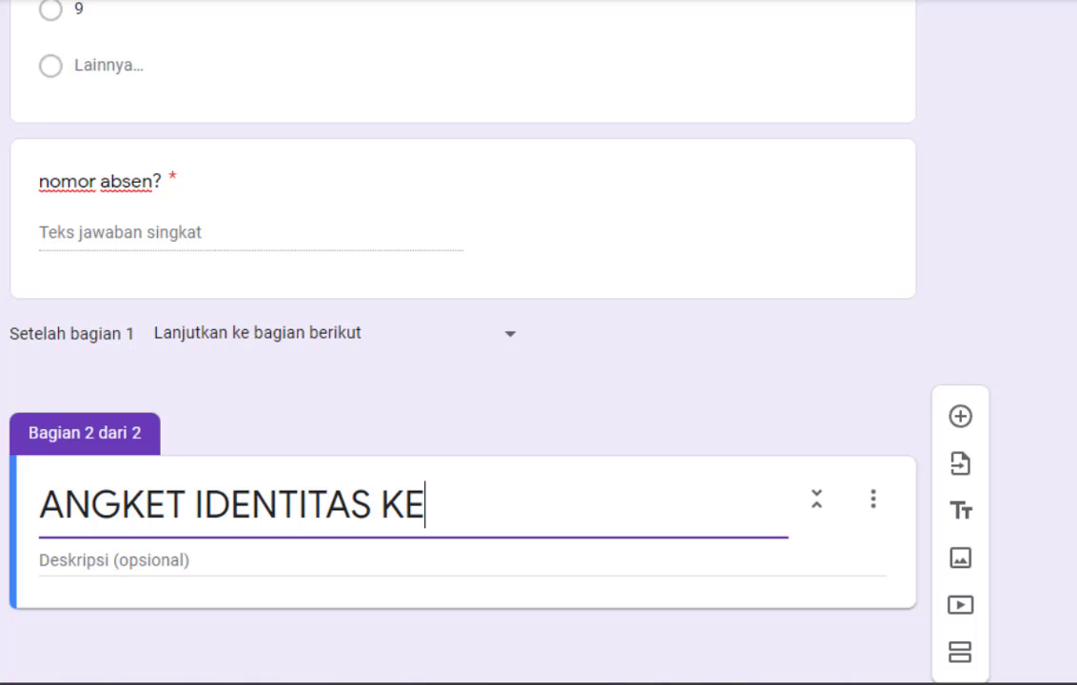
text(LUARGA)
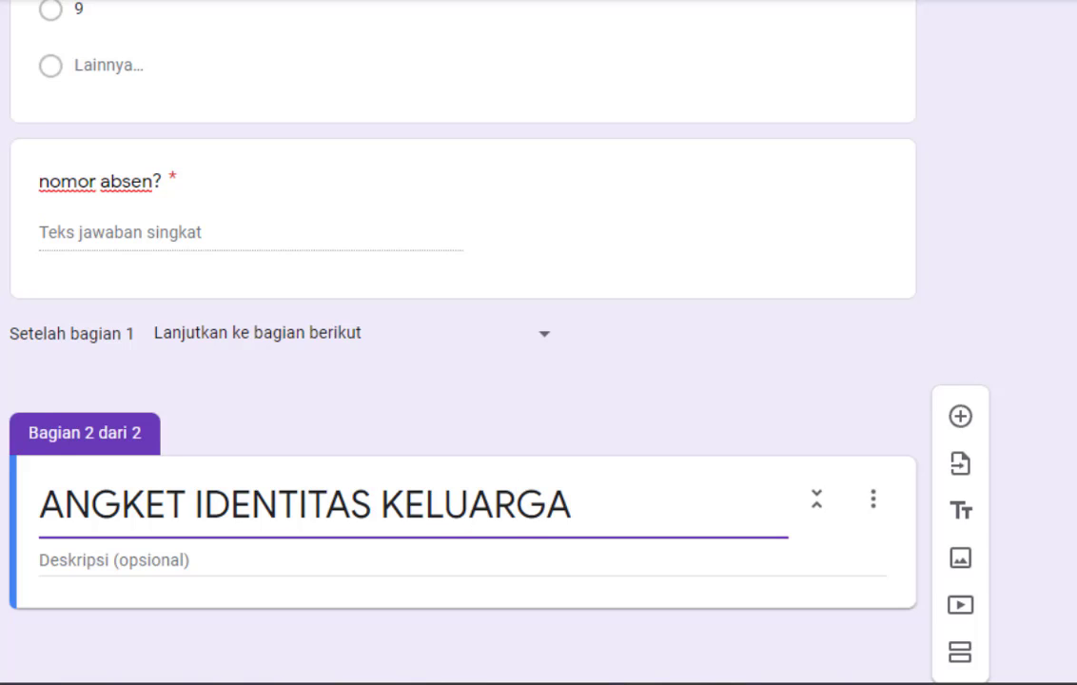
- Enter "Isikan sesuai dengan kebenarannya" as the description of the second section
click(77, 560)
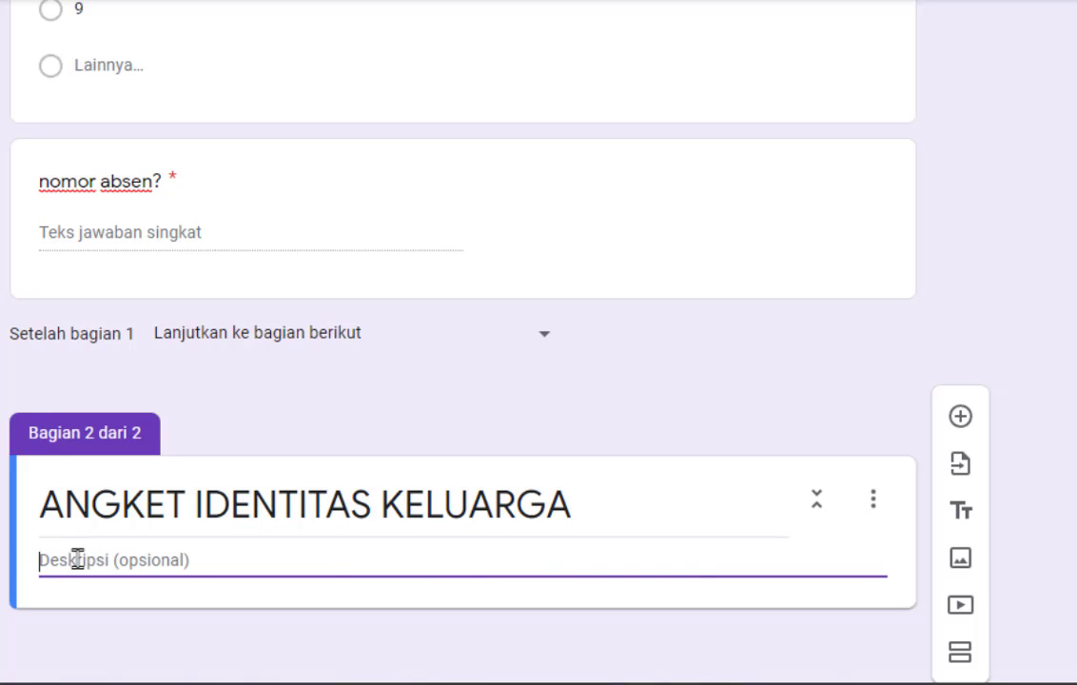
text(I)
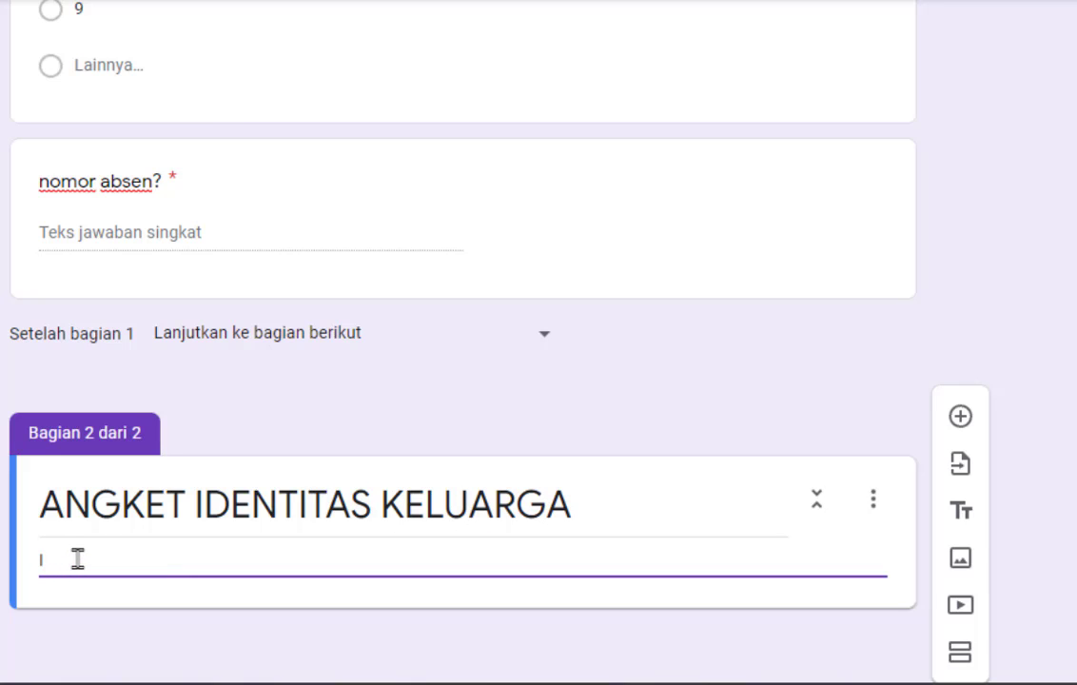
text(sikan sesuai dengan)
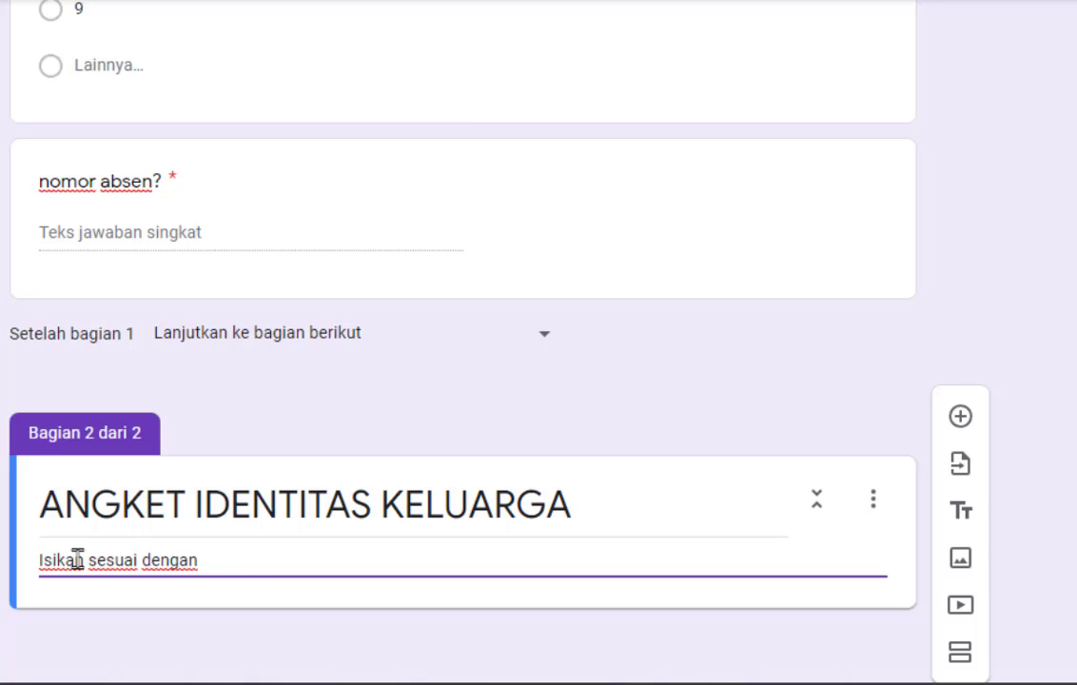
text( kebenarann)
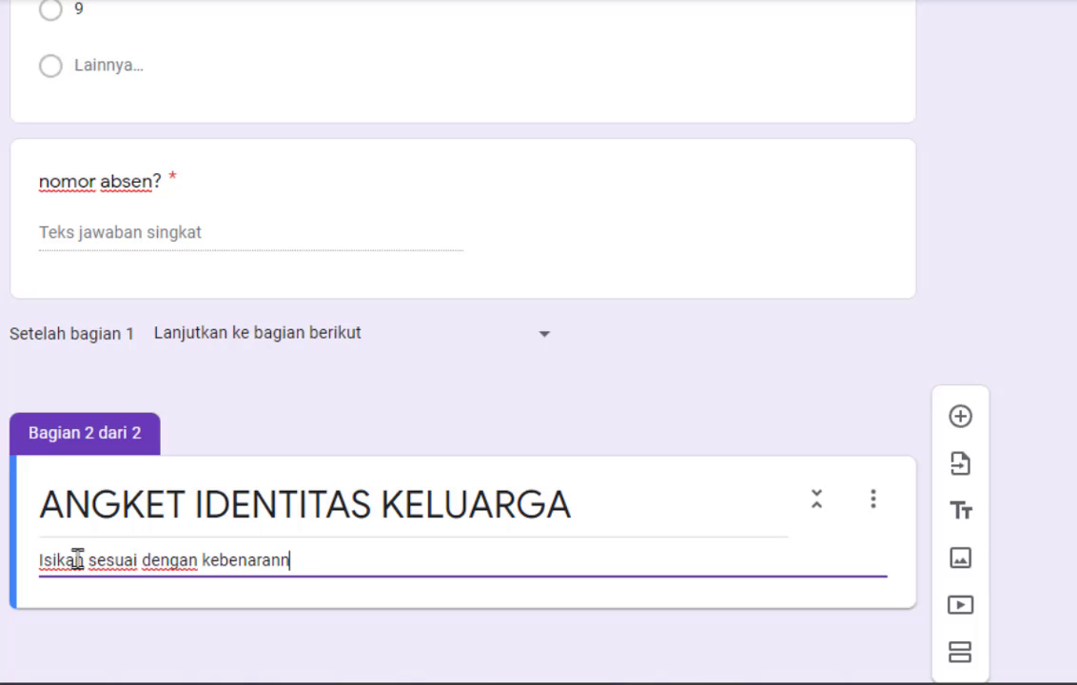
text(ya)
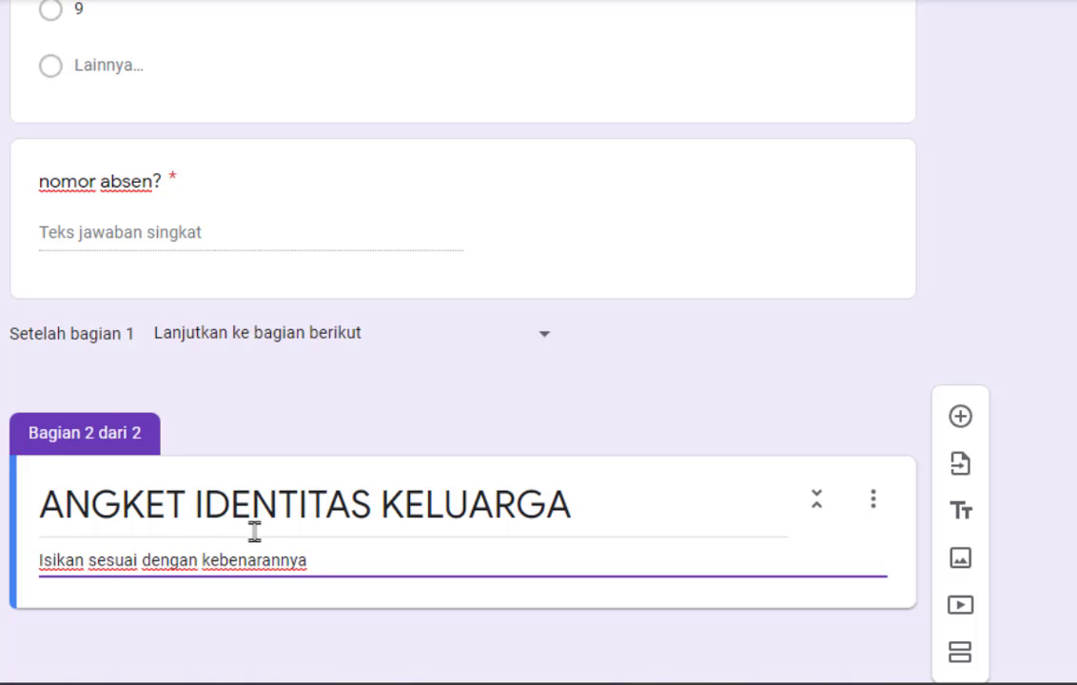
- Add a Jawaban singkat question reading "nama ayah?" to the second section and make it required (Wajib diisi)
click(959, 418)
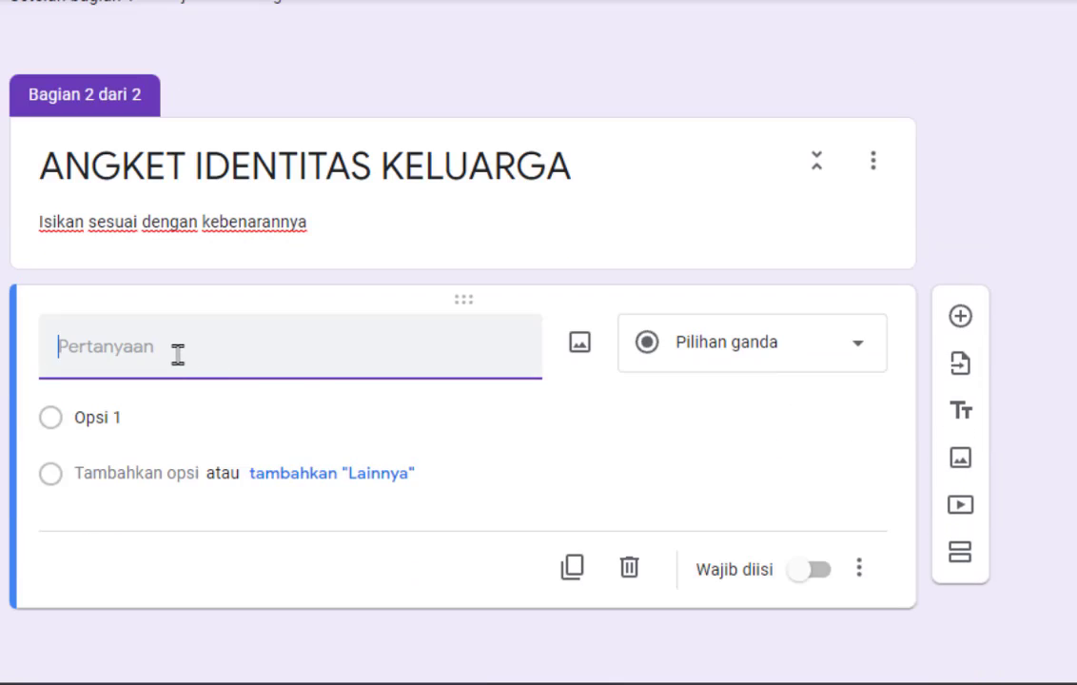
text(nama ayah?)
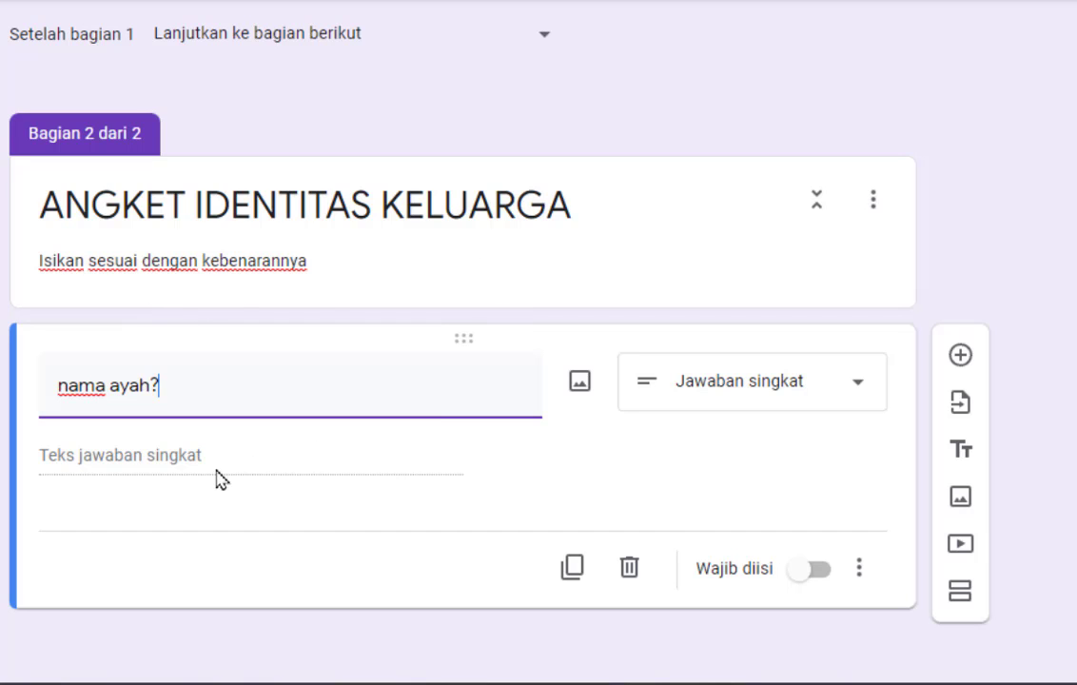
click(808, 390)
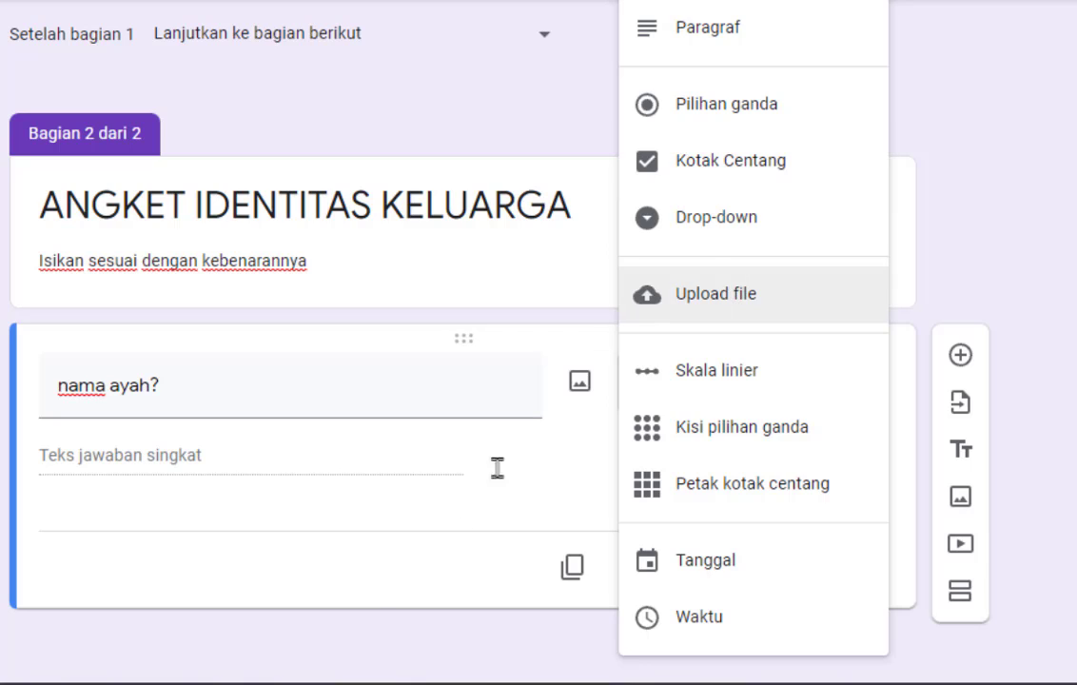
click(328, 508)
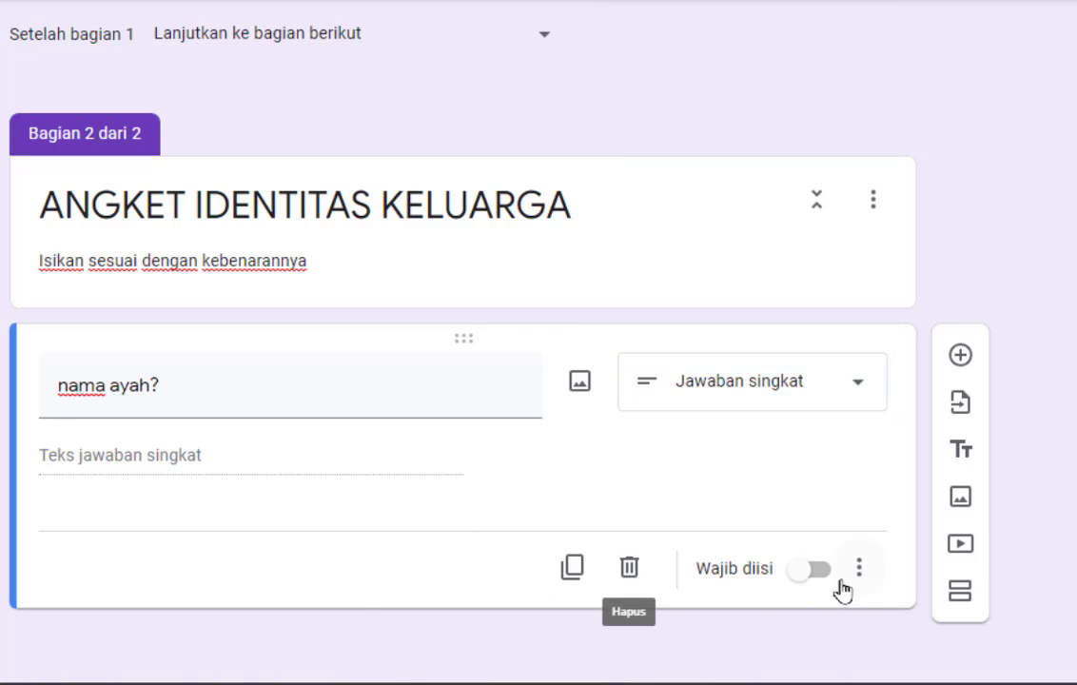
click(801, 576)
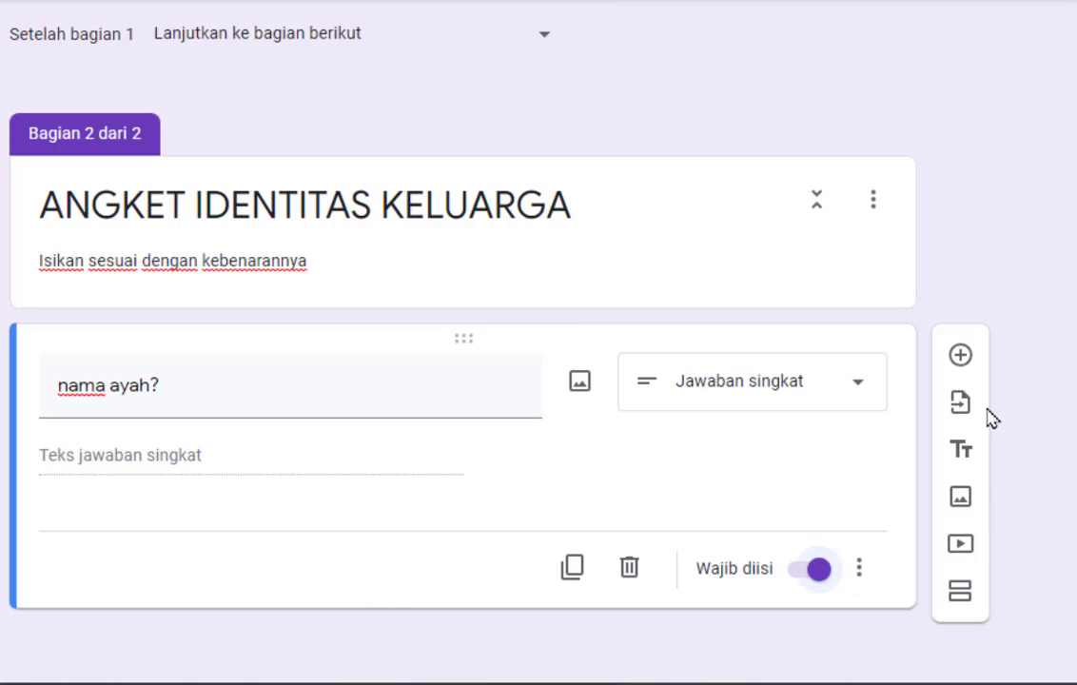
- Add a Paragraf question below "nama ayah?" reading "lihatlah gambar berikut, dan sebutkan isi gambar berikut?"
click(959, 356)
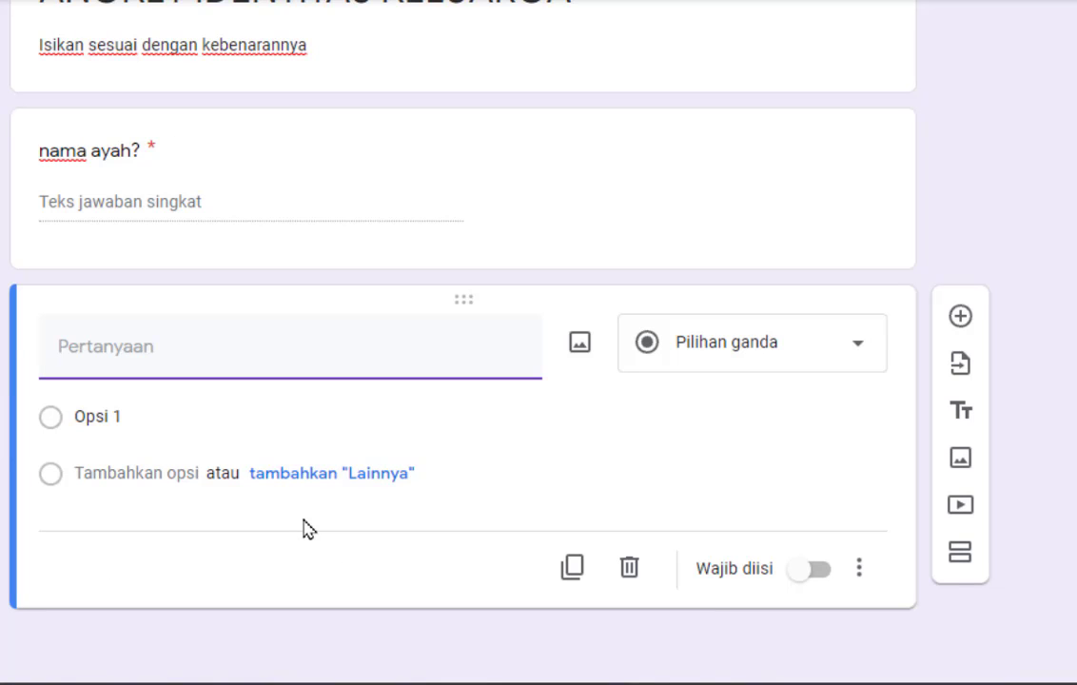
click(129, 352)
text(lihatlah gambar )
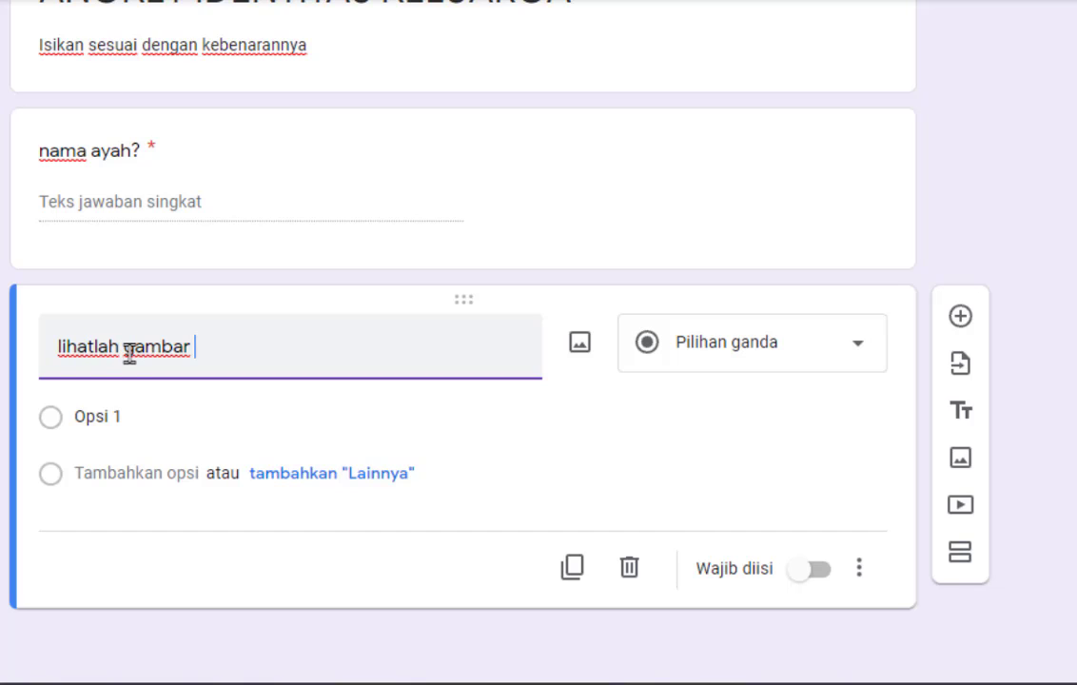
text(berikut, dan )
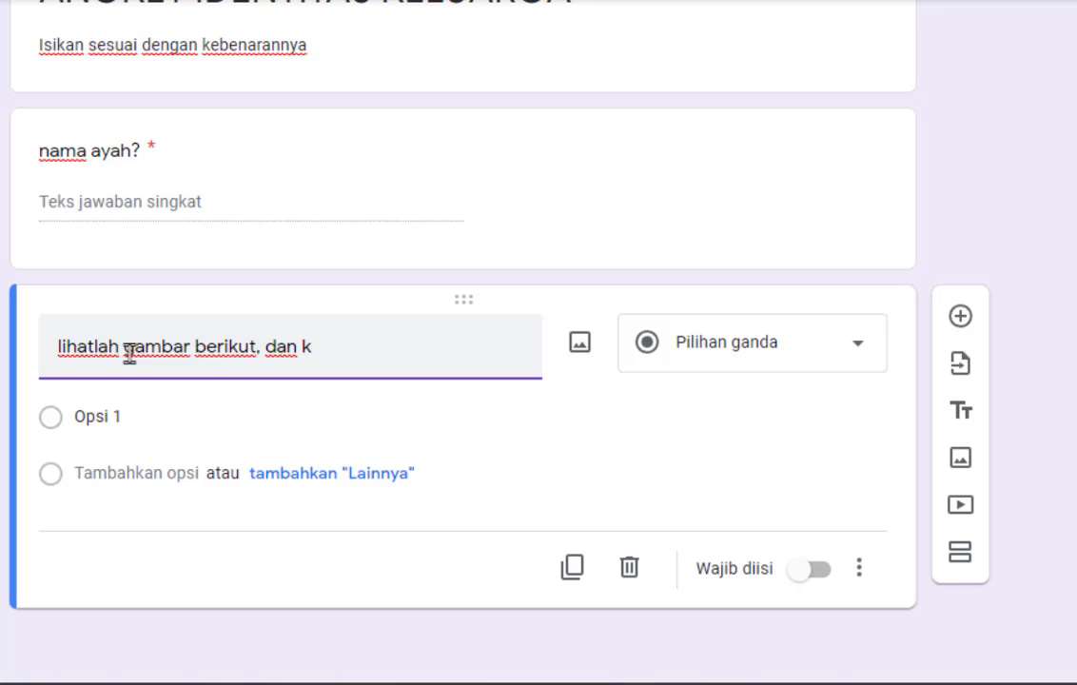
text(sebutkan)
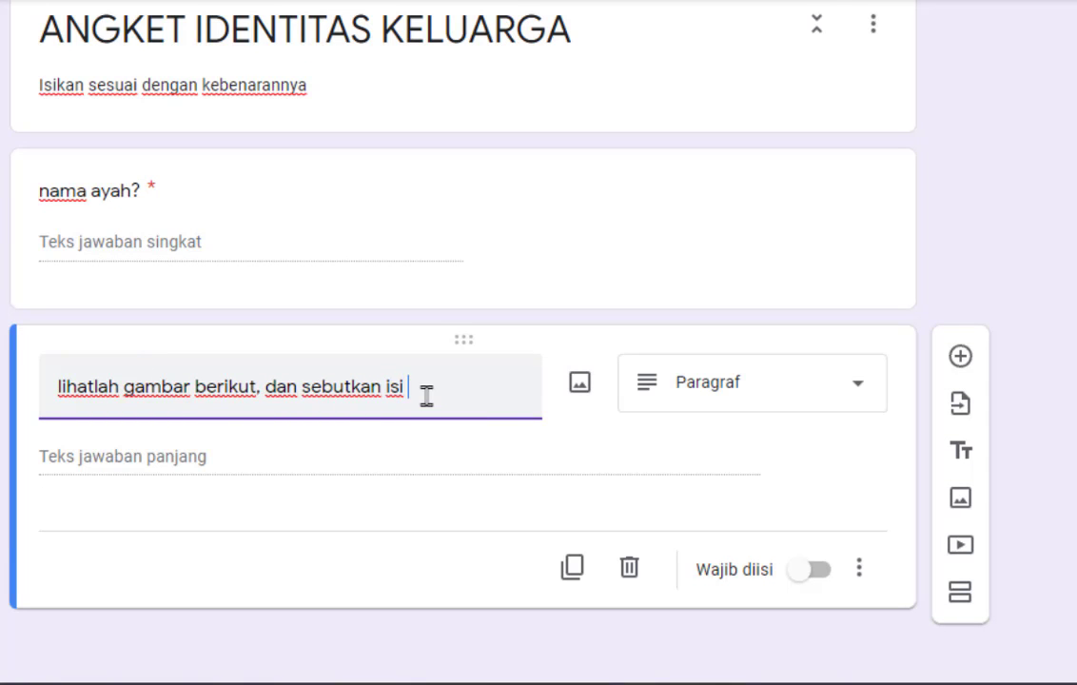
text( isi gambar berikut?)
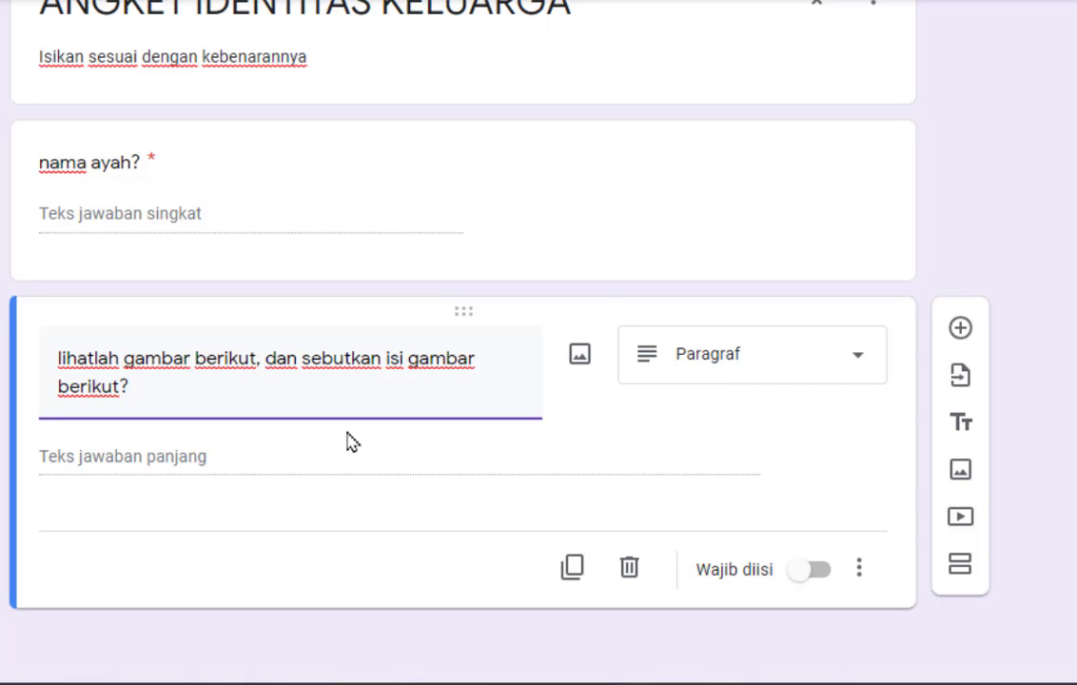
- Upload the green-background "MEDIA BERBAGI" profile picture JPG from the EDIT VIDEO folder as the image of the "lihatlah gambar berikut" question
click(580, 361)
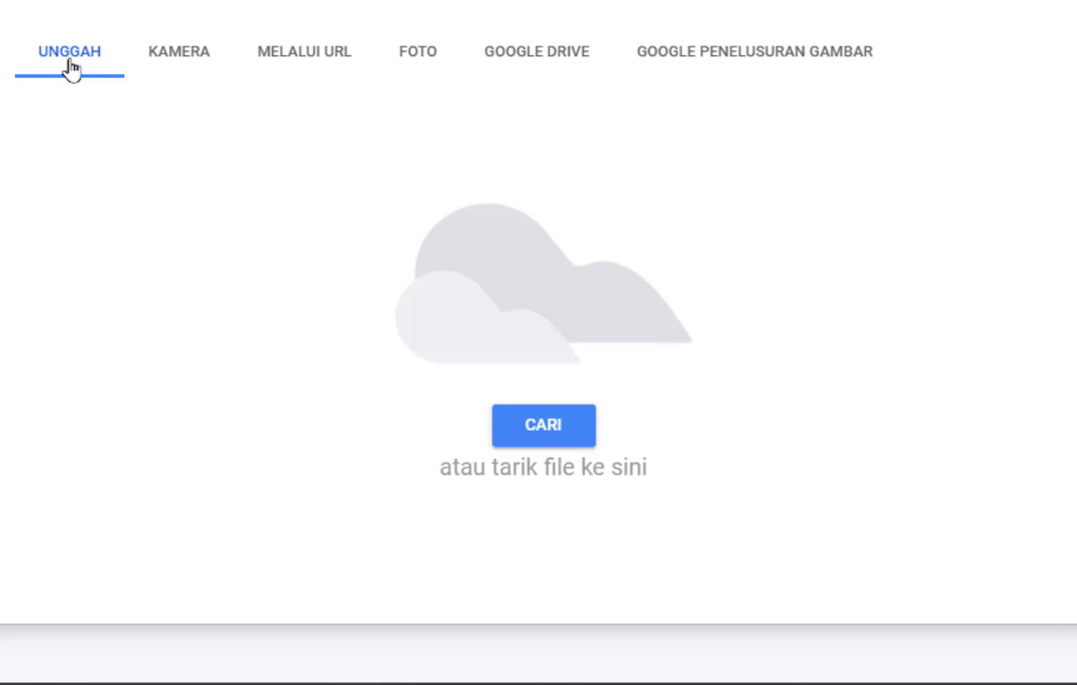
click(67, 58)
click(50, 55)
click(55, 61)
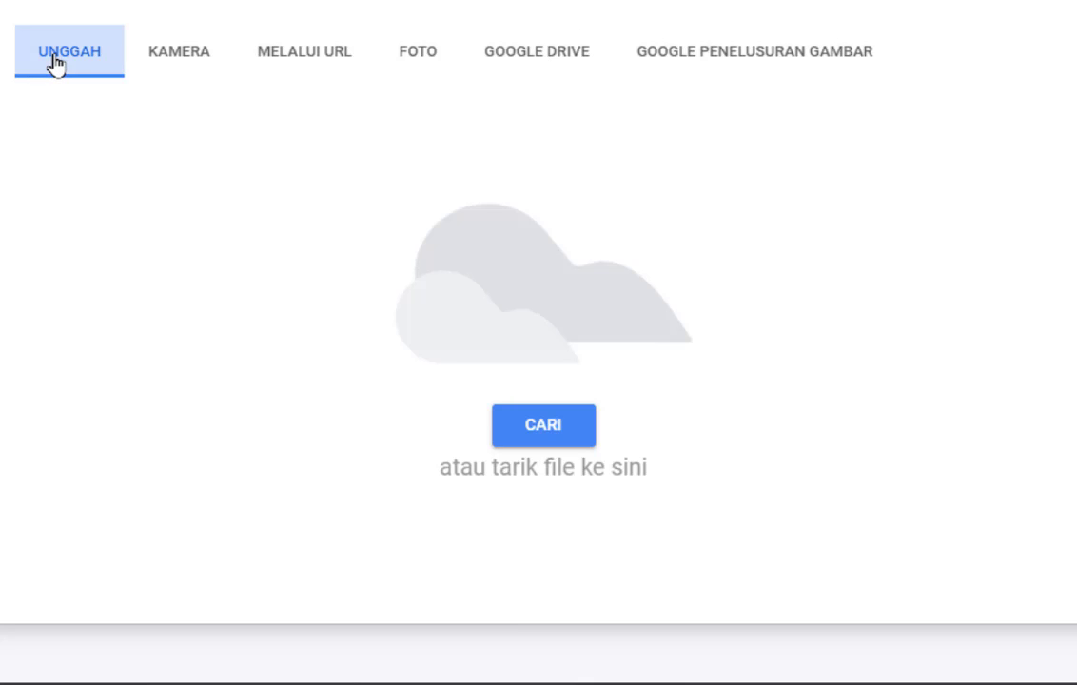
click(534, 433)
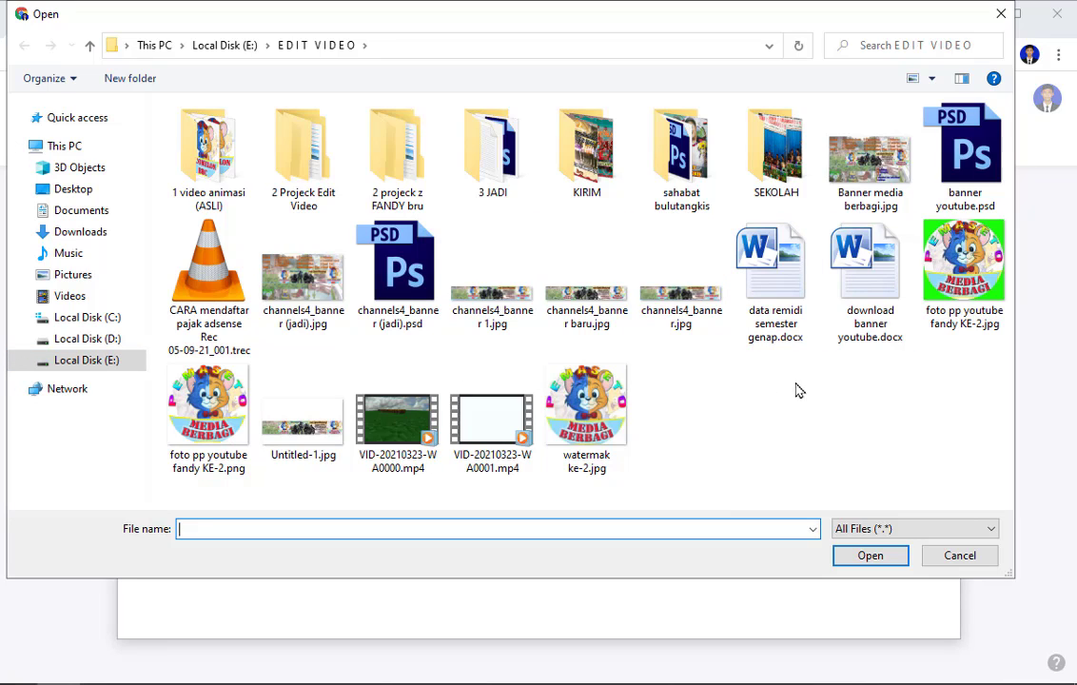
click(971, 288)
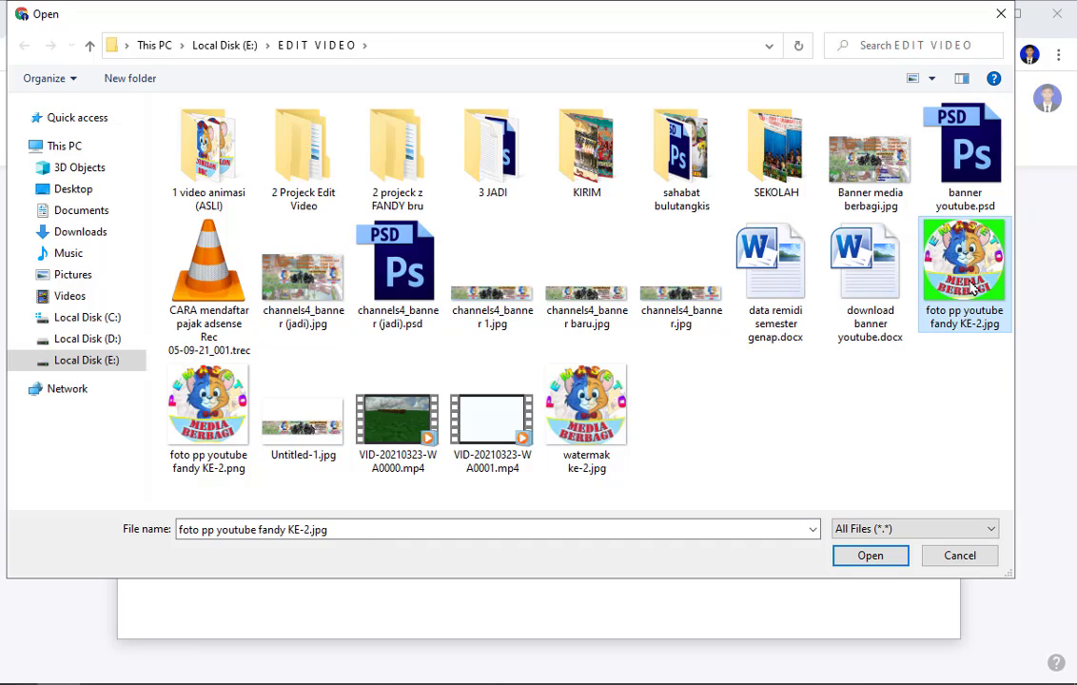
click(869, 559)
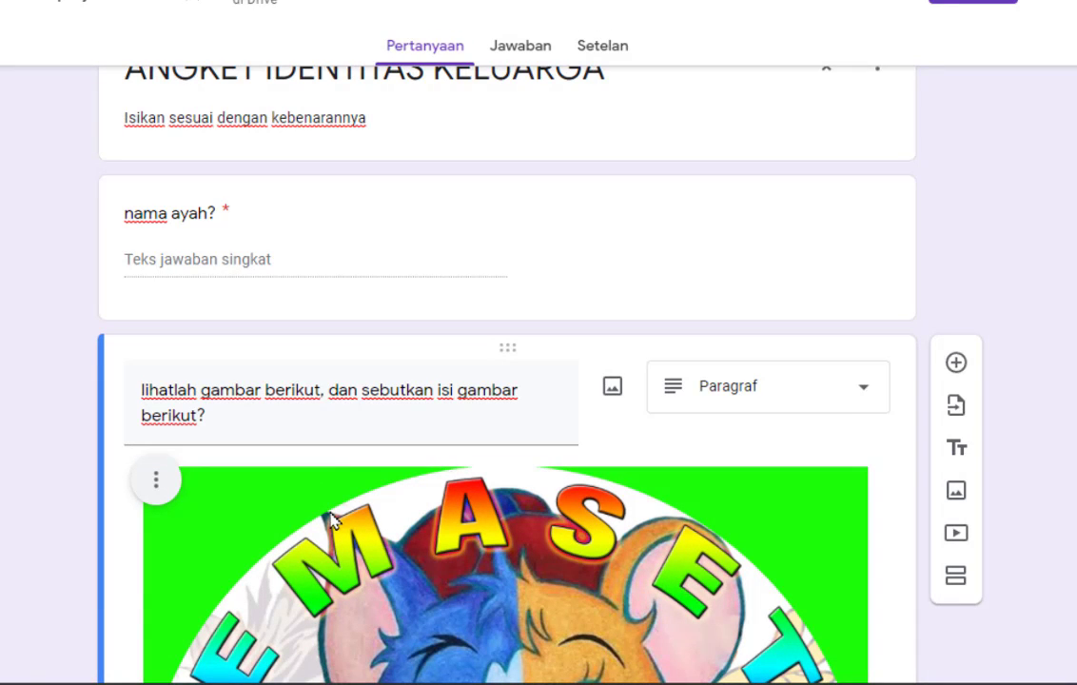
- Examine the image question's layout and the available answer types, keeping Paragraf selected
scroll(361, 547, down, 5)
scroll(388, 582, down, 4)
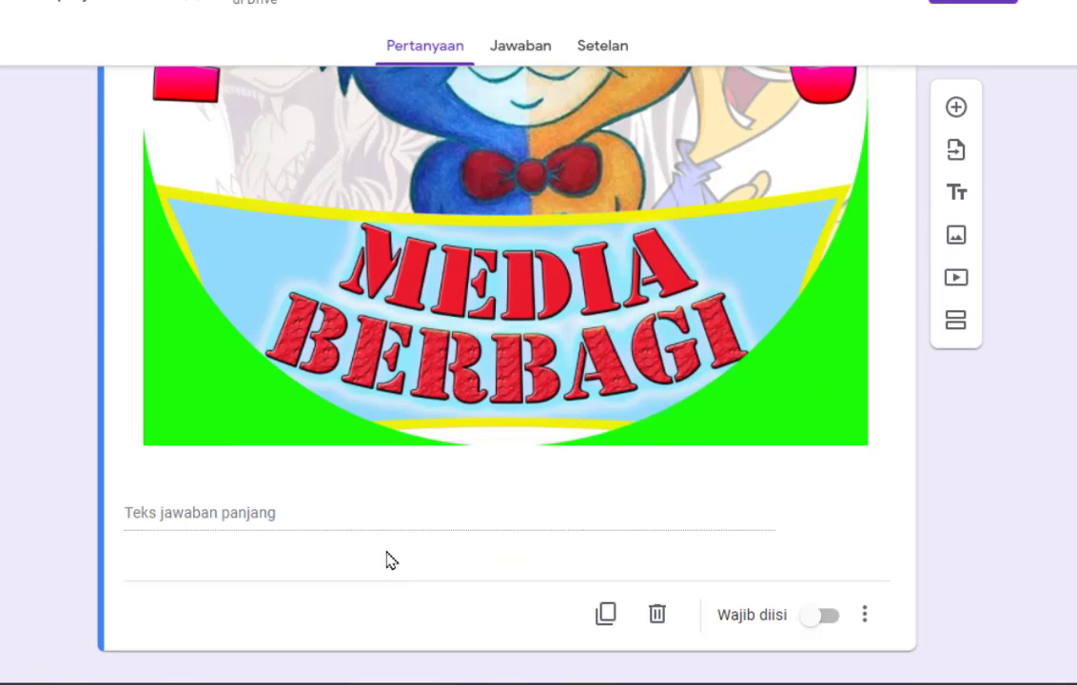
scroll(388, 561, up, 1)
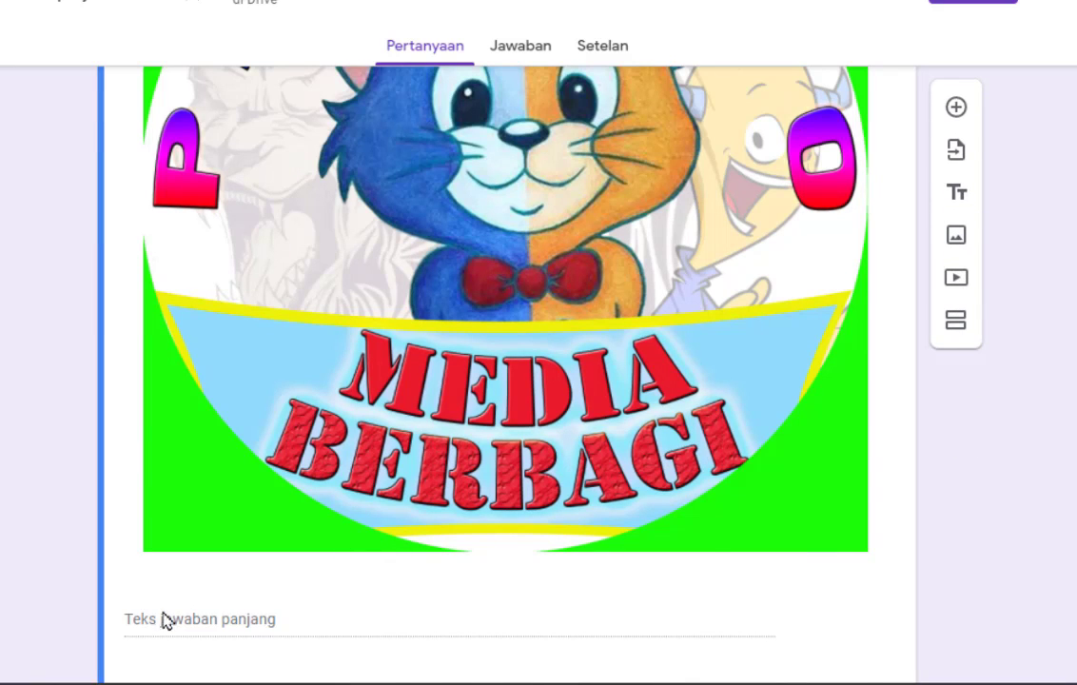
scroll(312, 485, up, 5)
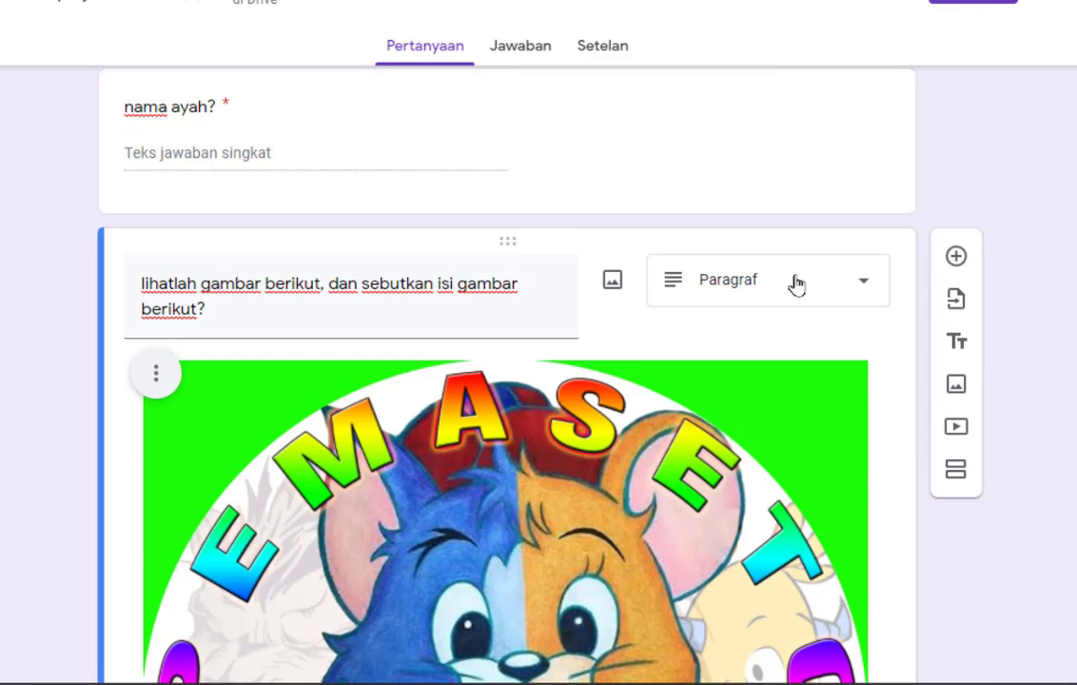
click(796, 282)
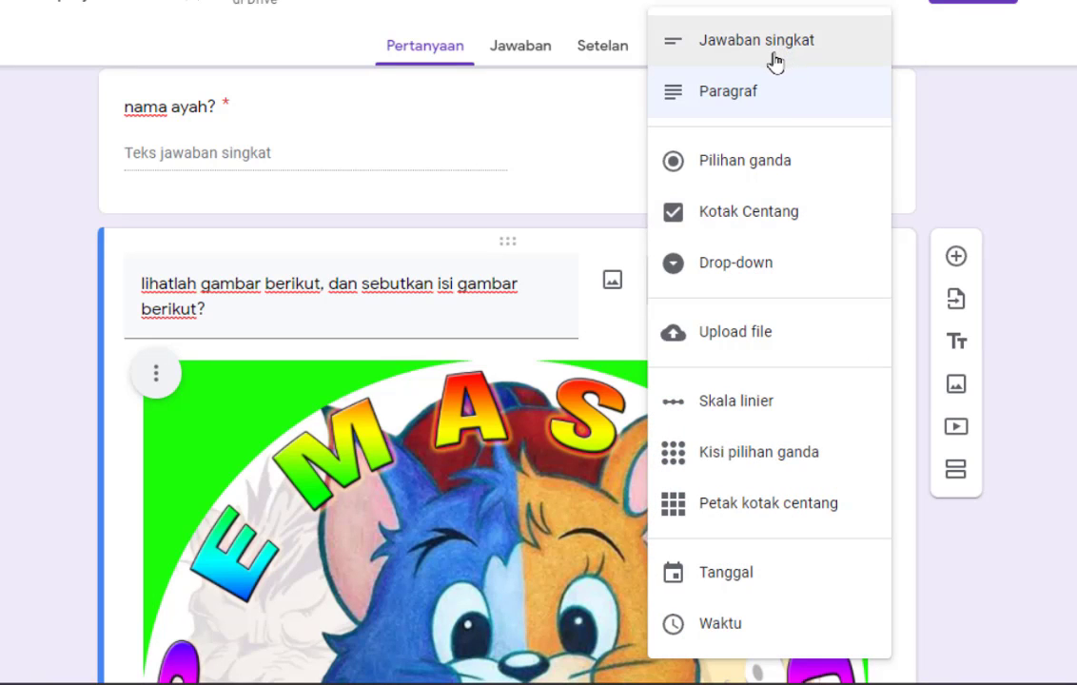
click(725, 92)
scroll(685, 233, down, 5)
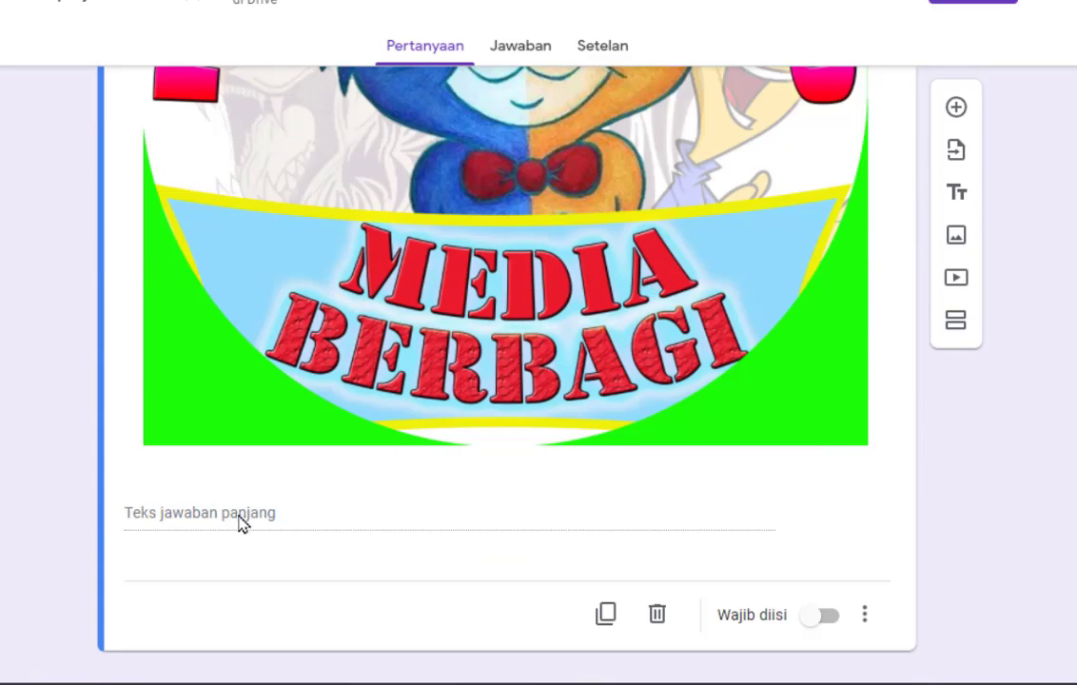
- Make the "lihatlah gambar berikut" image question required (Wajib diisi)
scroll(439, 448, up, 1)
scroll(438, 448, up, 3)
scroll(464, 416, down, 3)
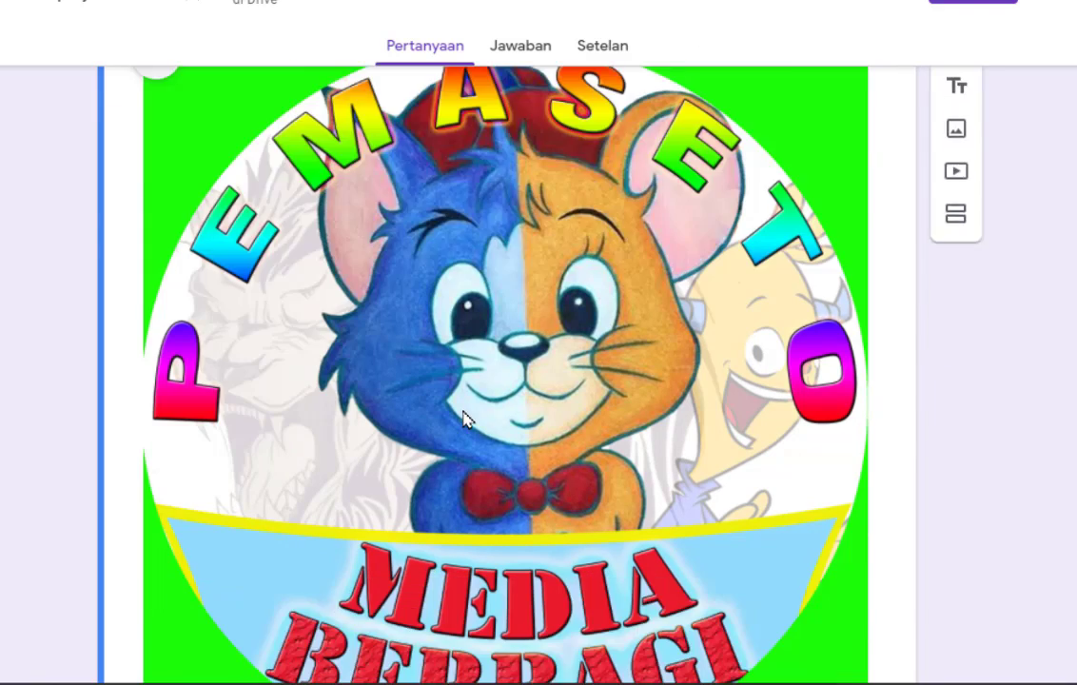
scroll(464, 416, down, 2)
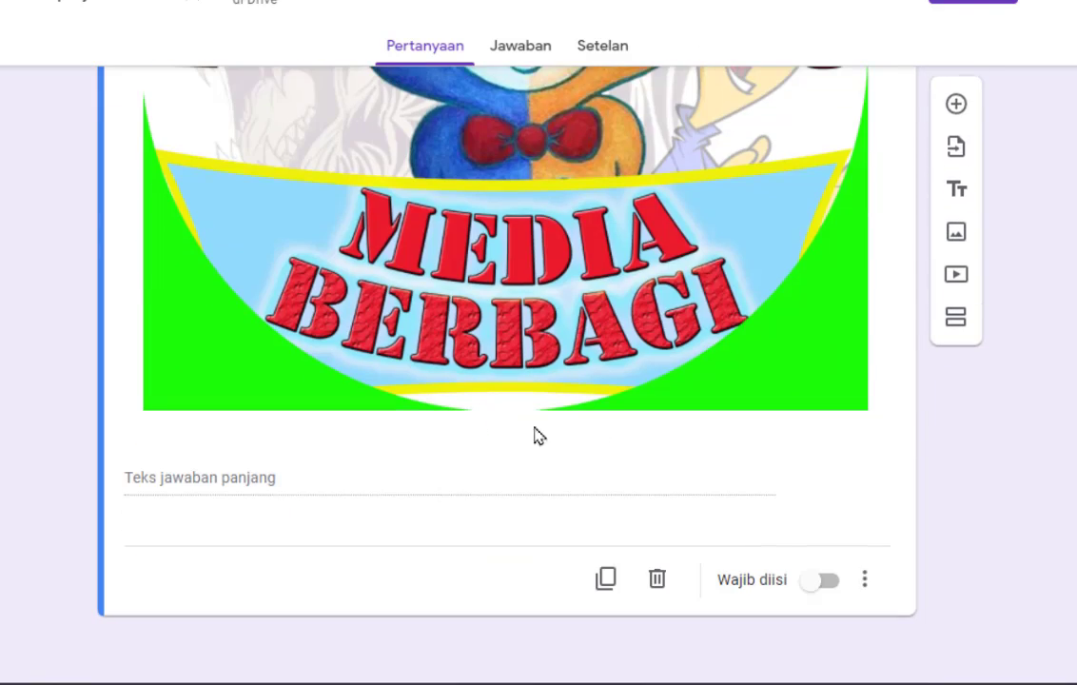
click(819, 591)
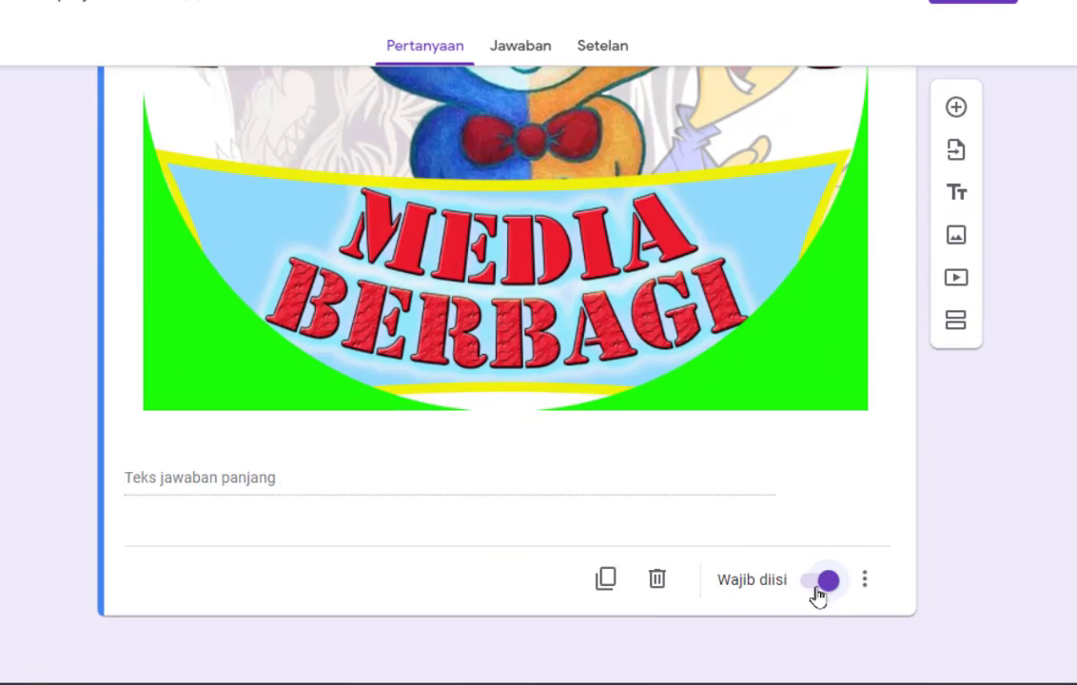
scroll(886, 293, up, 1)
scroll(810, 488, down, 1)
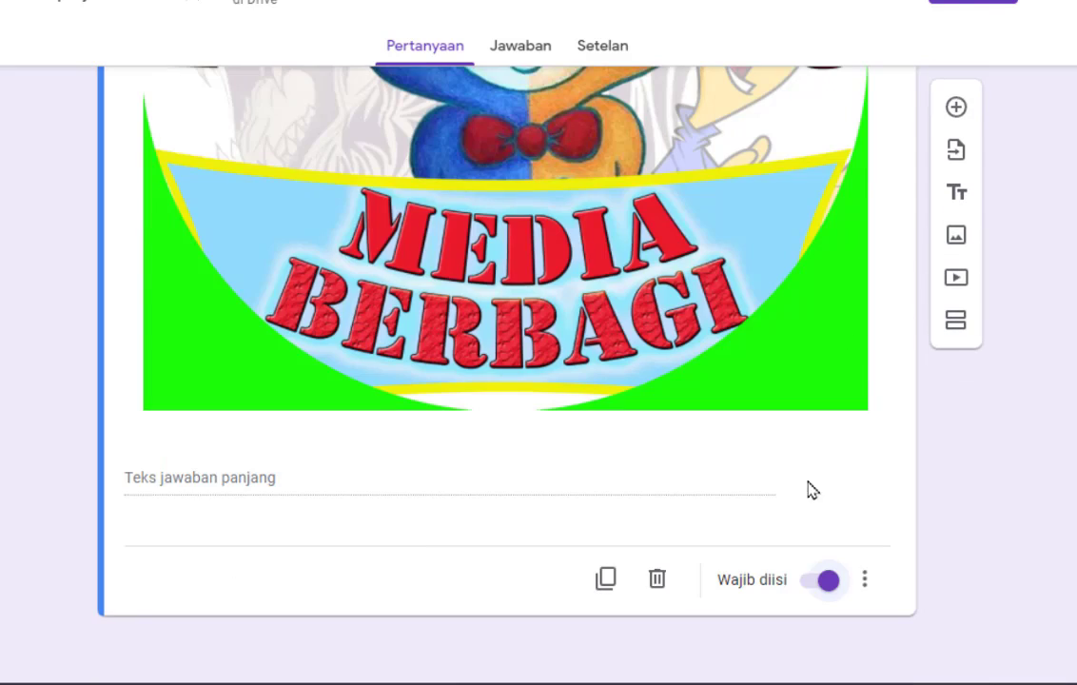
- Add a Pilihan ganda question below the image question reading "dari gambar berikut manakah yang benar?"
click(956, 110)
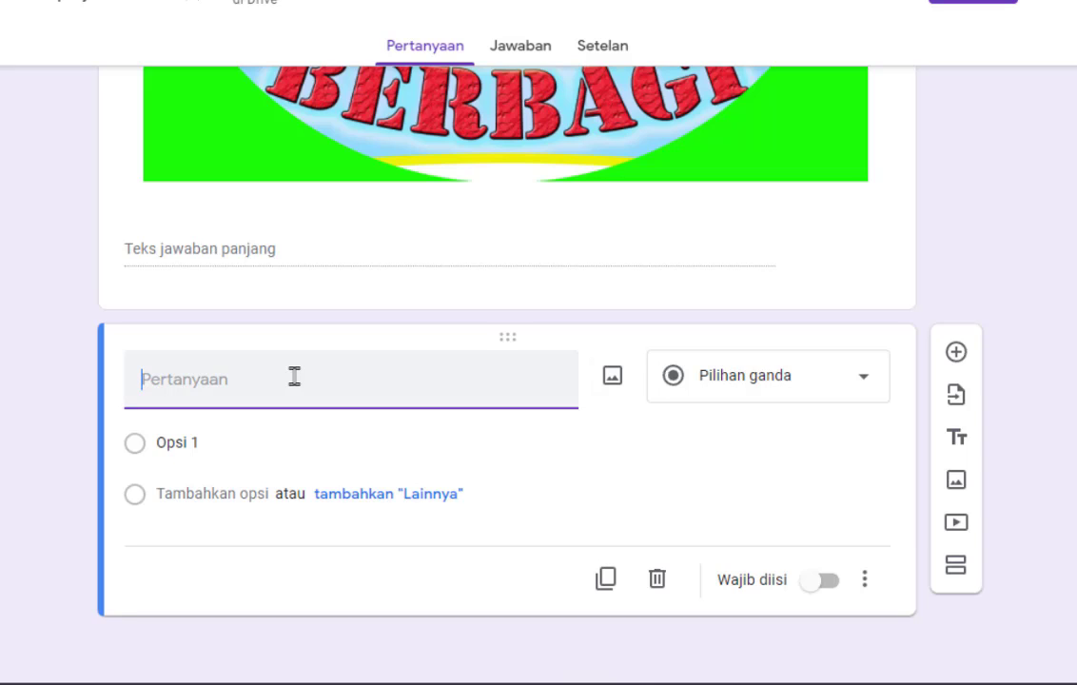
text(dari gambar)
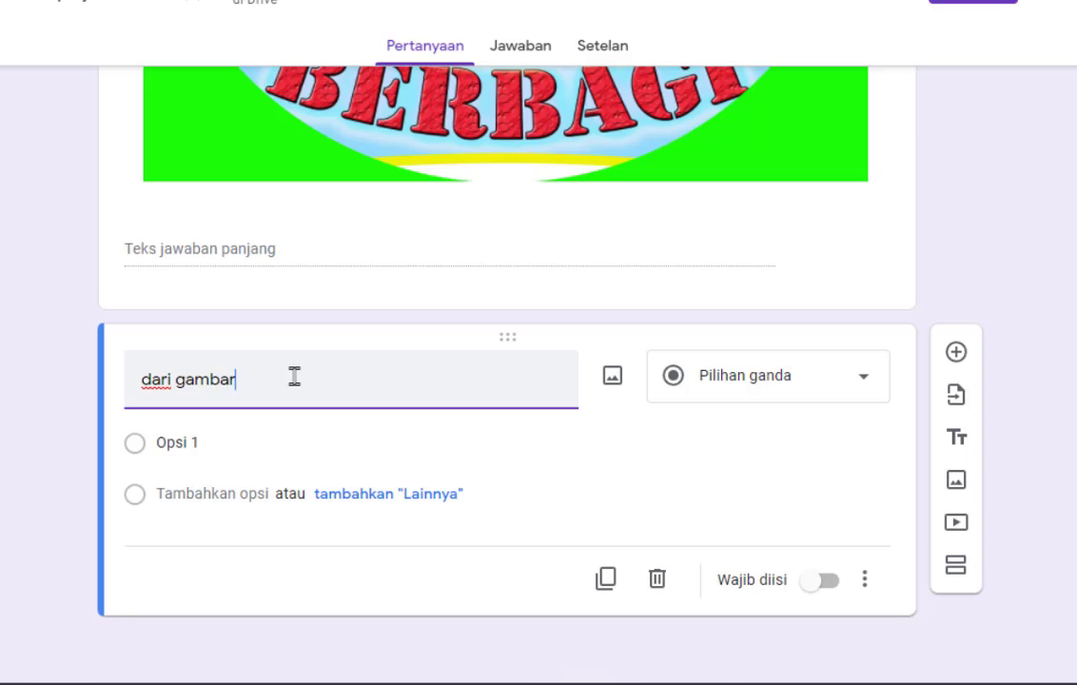
text( berikut mana)
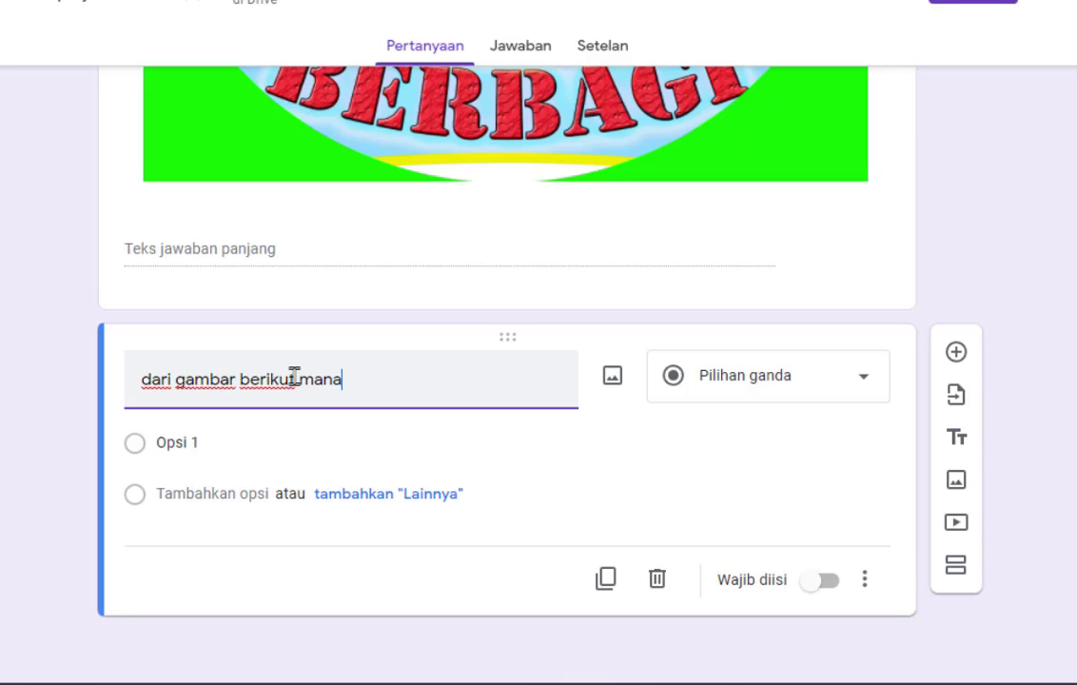
text(kah yang benar)
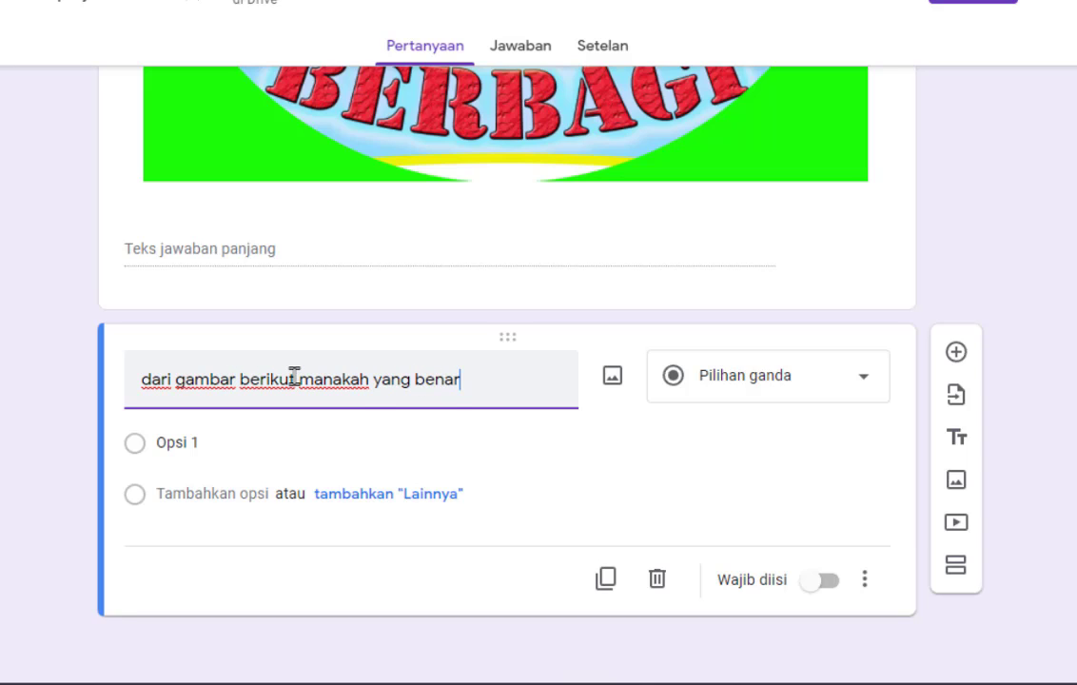
text(?)
click(754, 389)
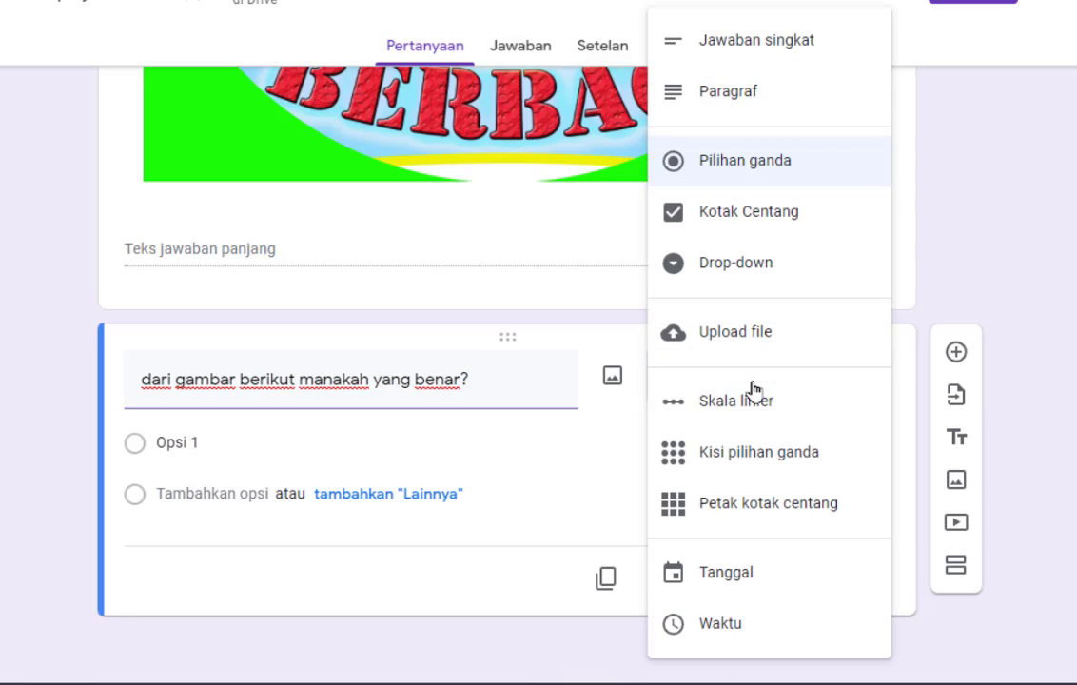
click(738, 173)
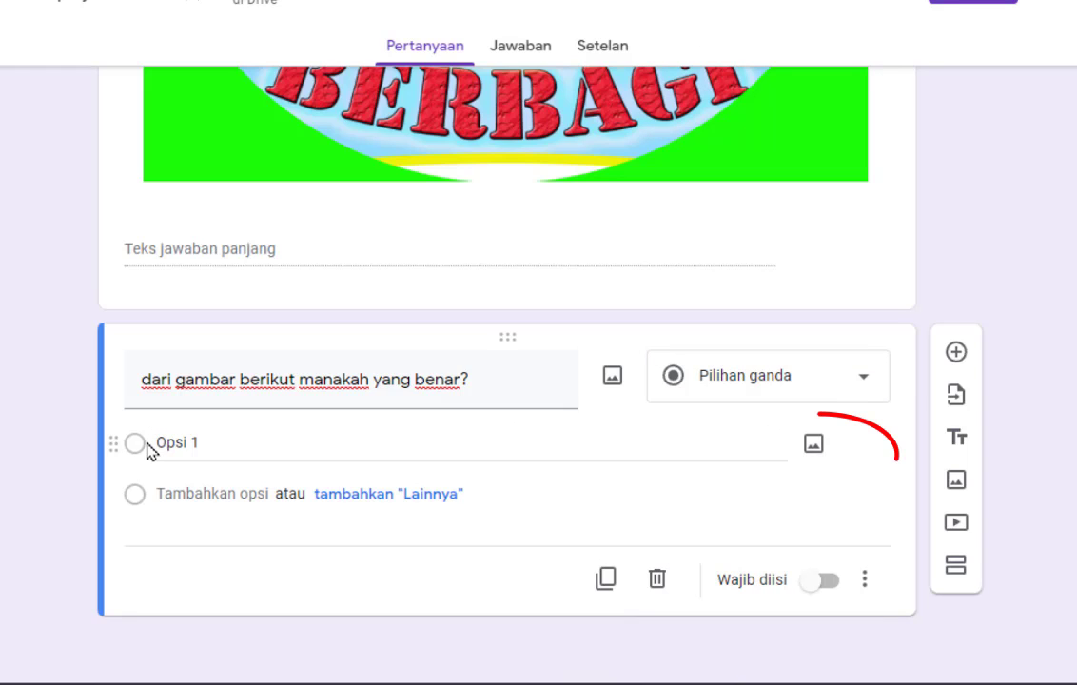
- Upload channels4_banner (jadi).jpg as the first option's image and label that option "A"
click(813, 445)
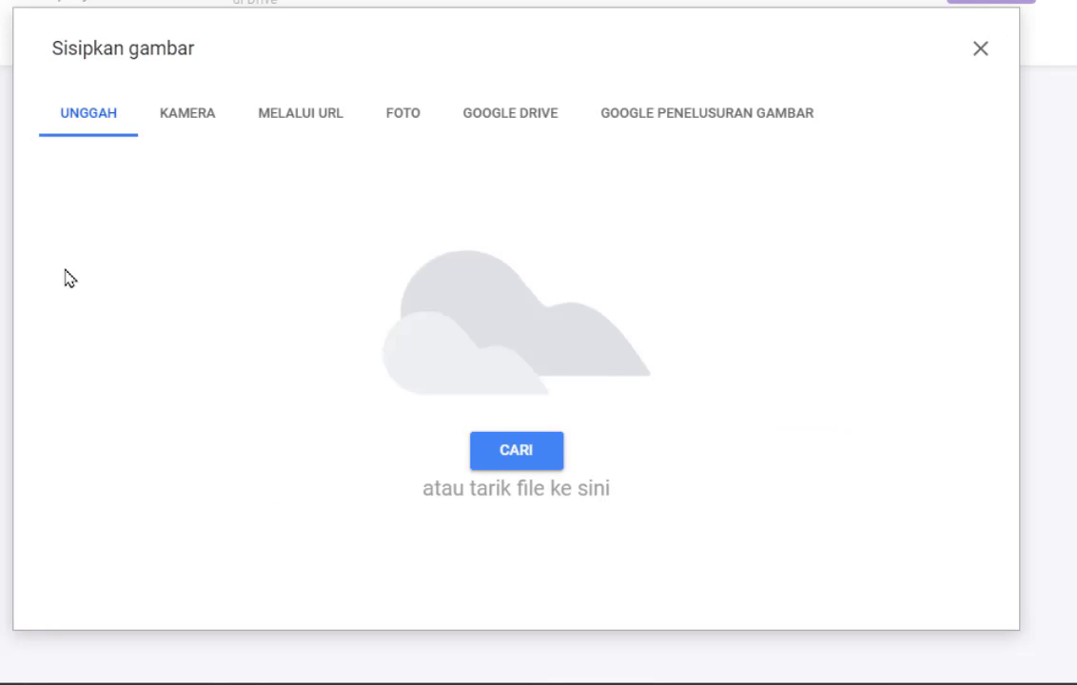
click(79, 114)
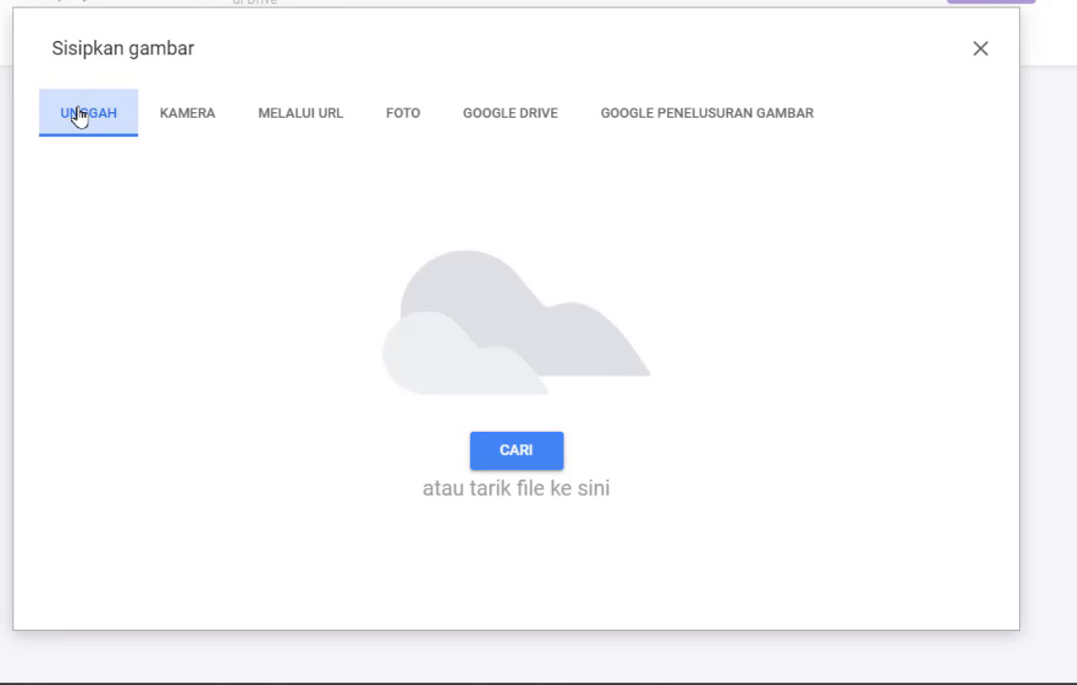
click(501, 452)
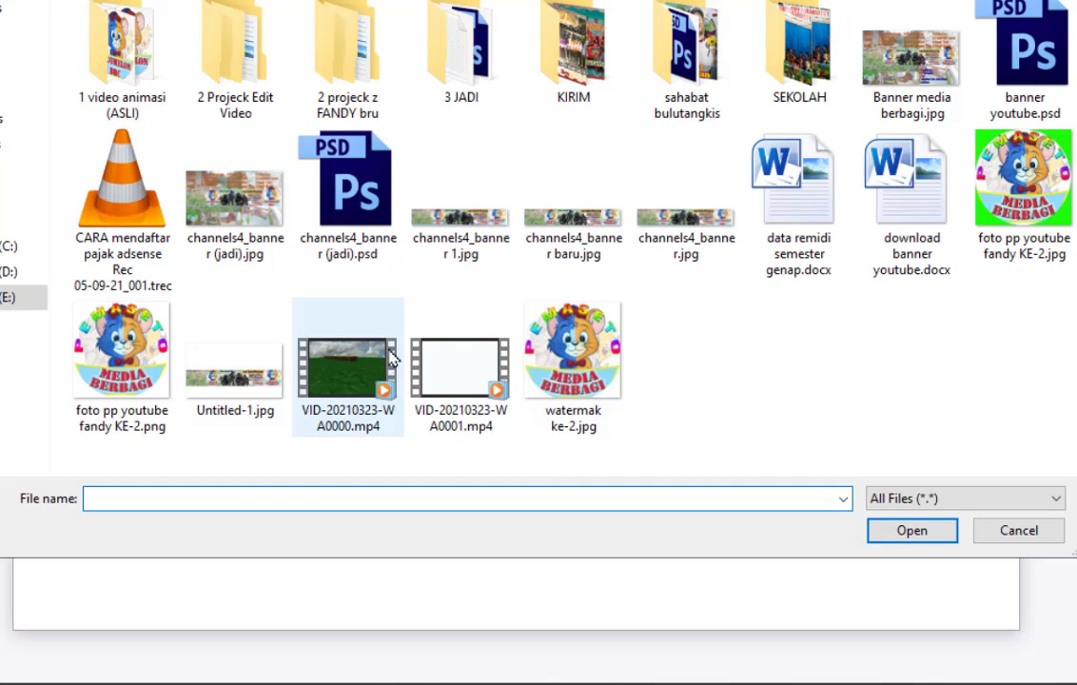
click(235, 215)
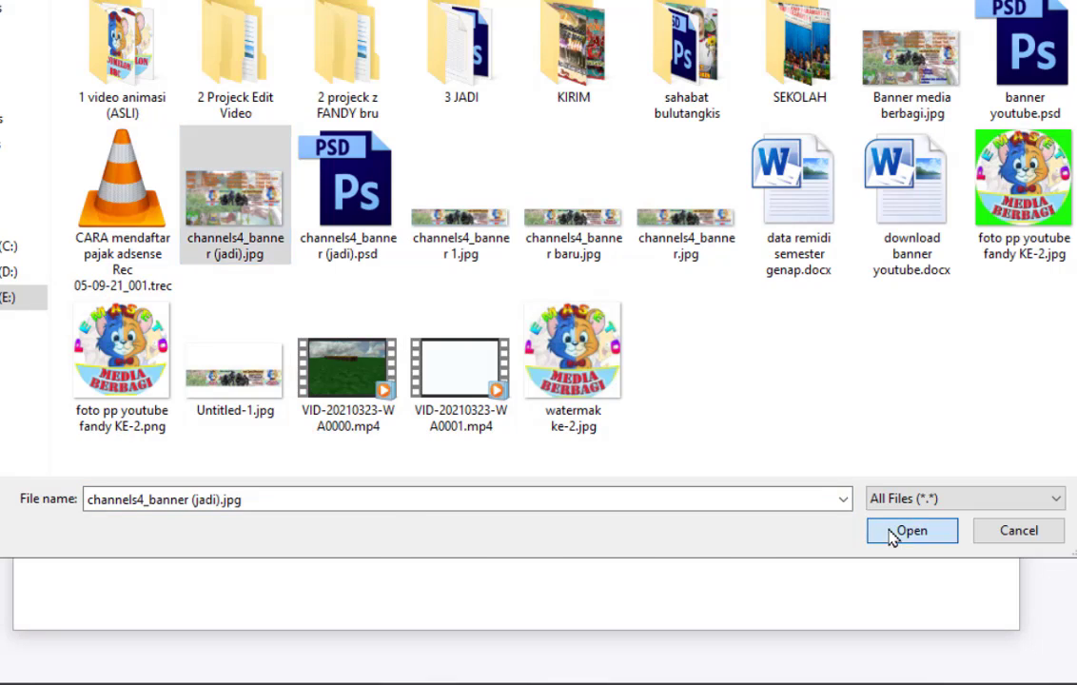
click(892, 533)
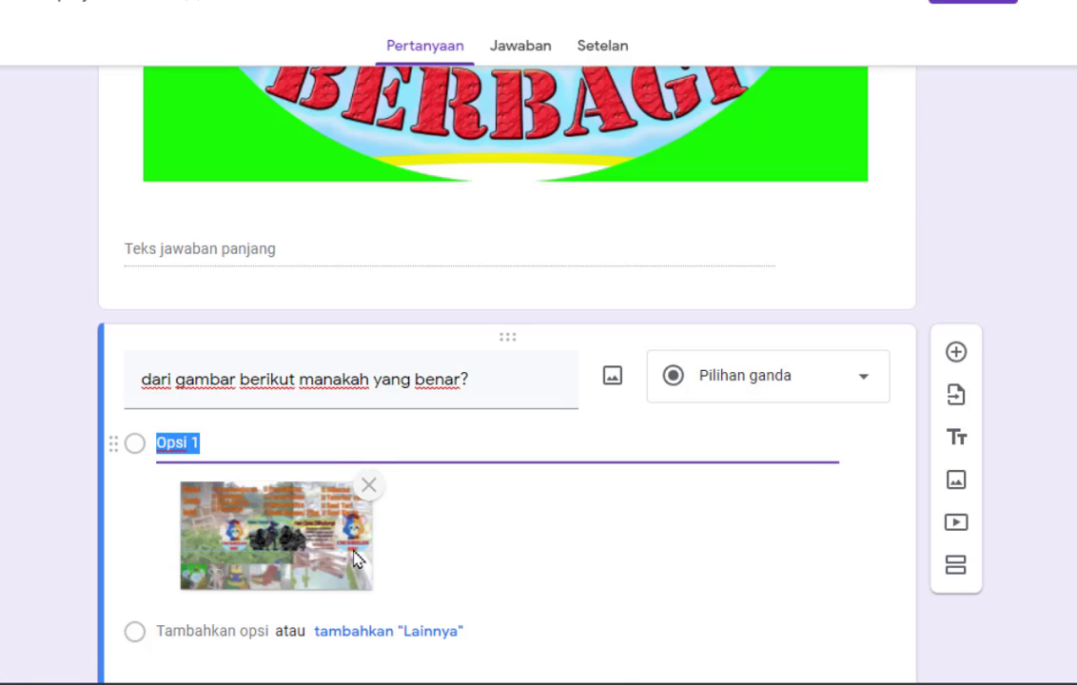
scroll(214, 544, down, 1)
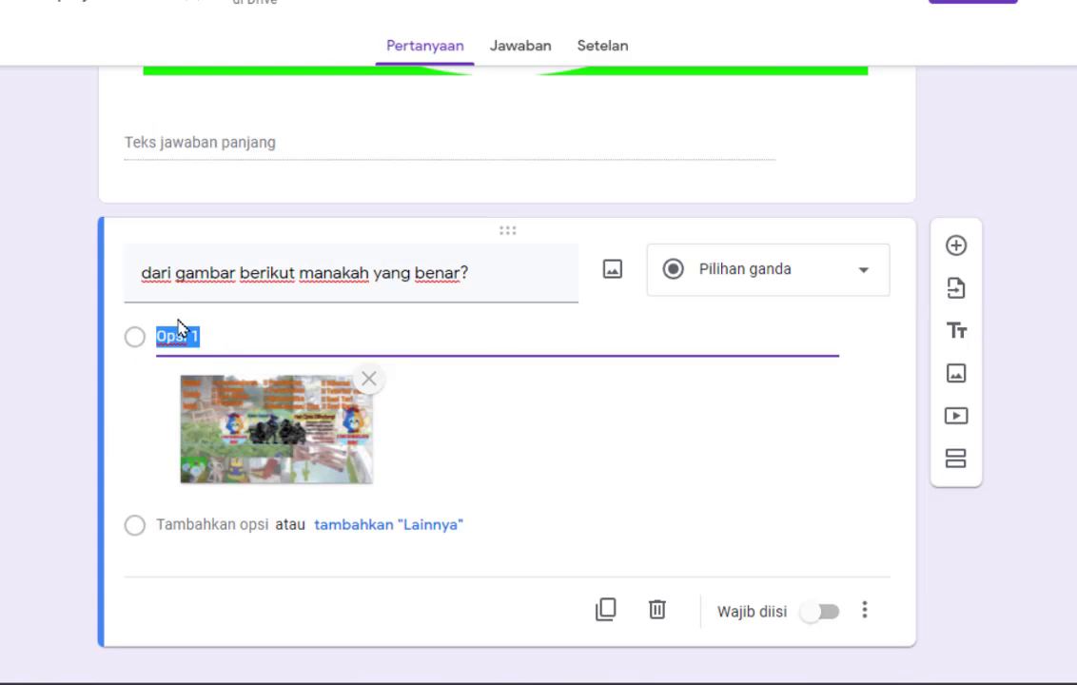
text(a)
- Add a second option labelled "B" and upload the white-background "MEDIA BERBAGI" profile picture PNG as its image
click(212, 518)
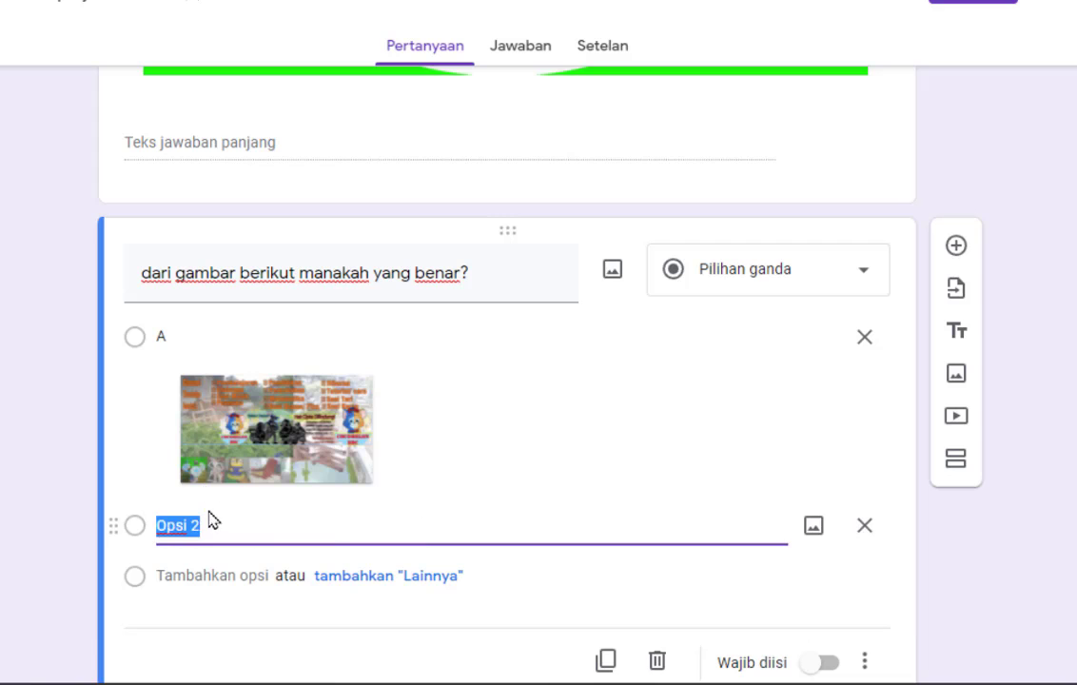
text(B)
click(815, 529)
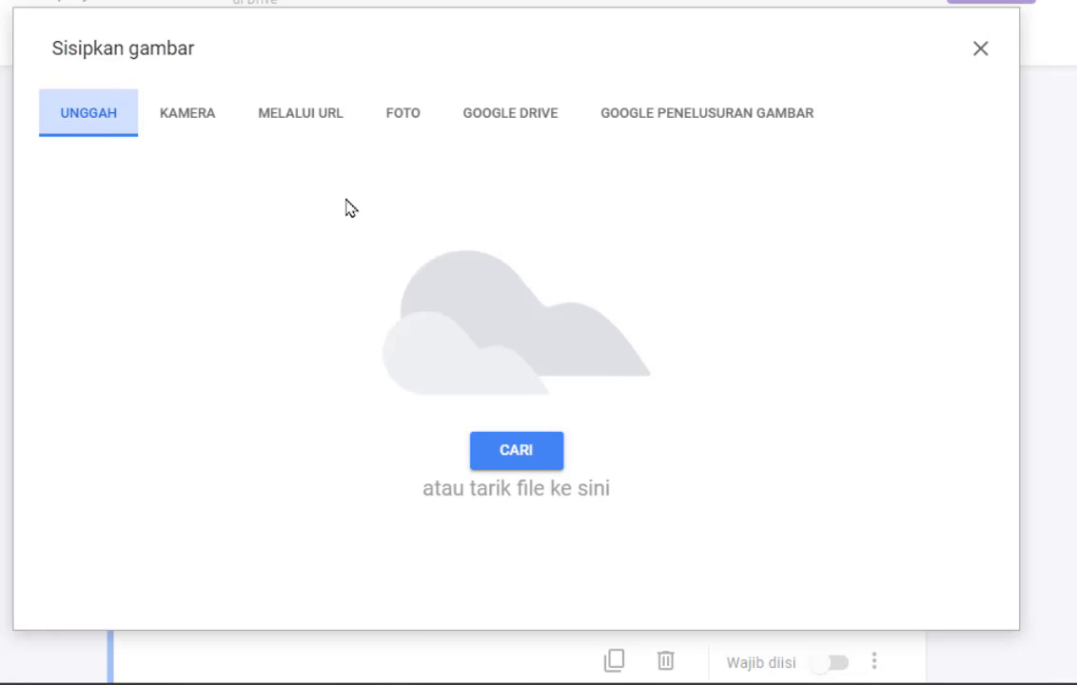
click(498, 451)
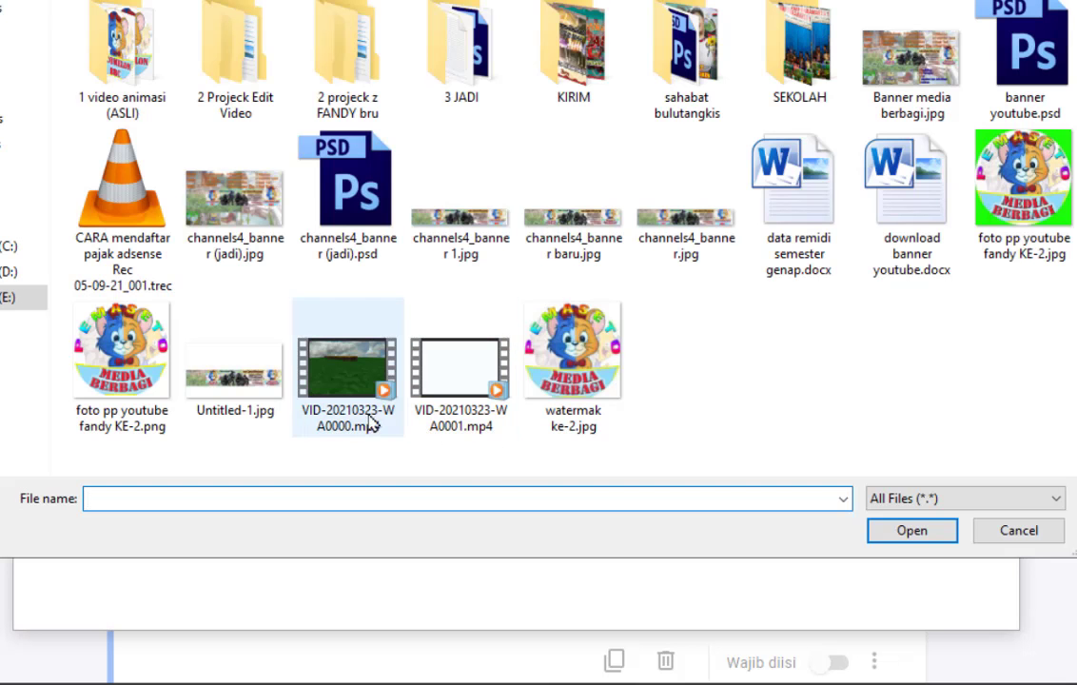
click(120, 342)
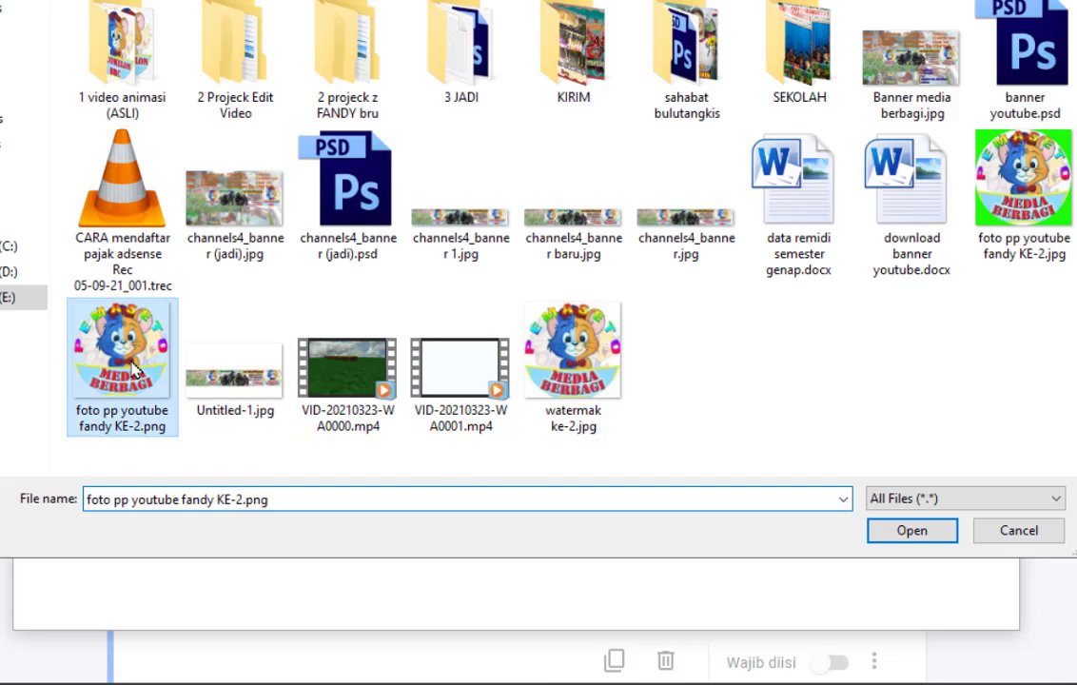
click(928, 530)
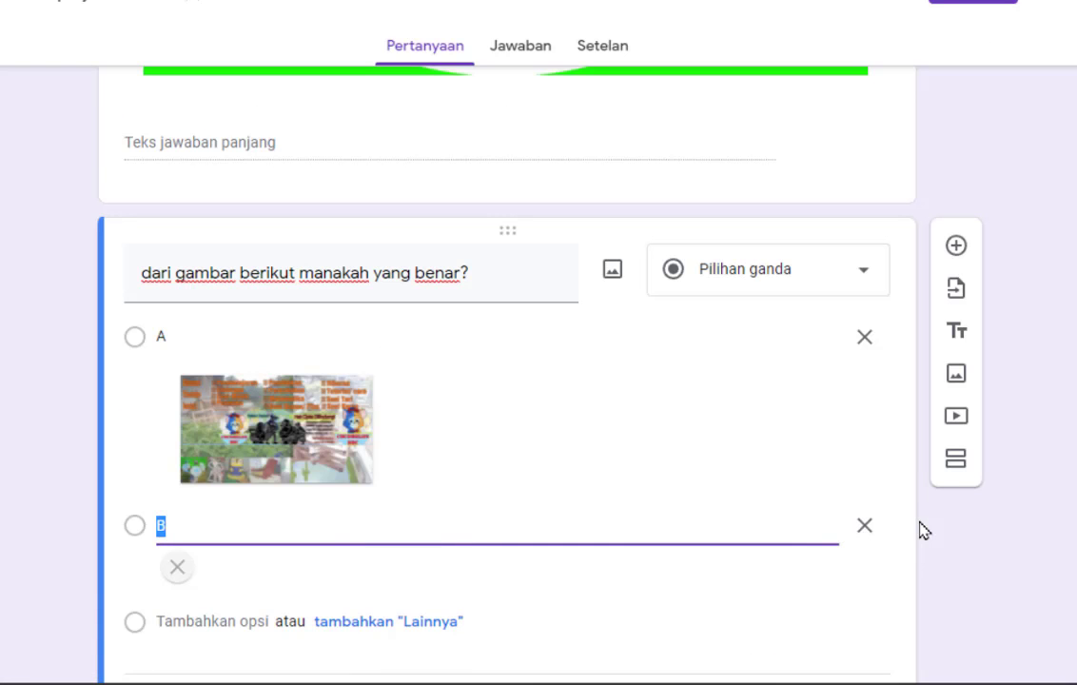
- Check the images of options A and B and make the "dari gambar berikut" question required (Wajib diisi)
scroll(461, 547, down, 2)
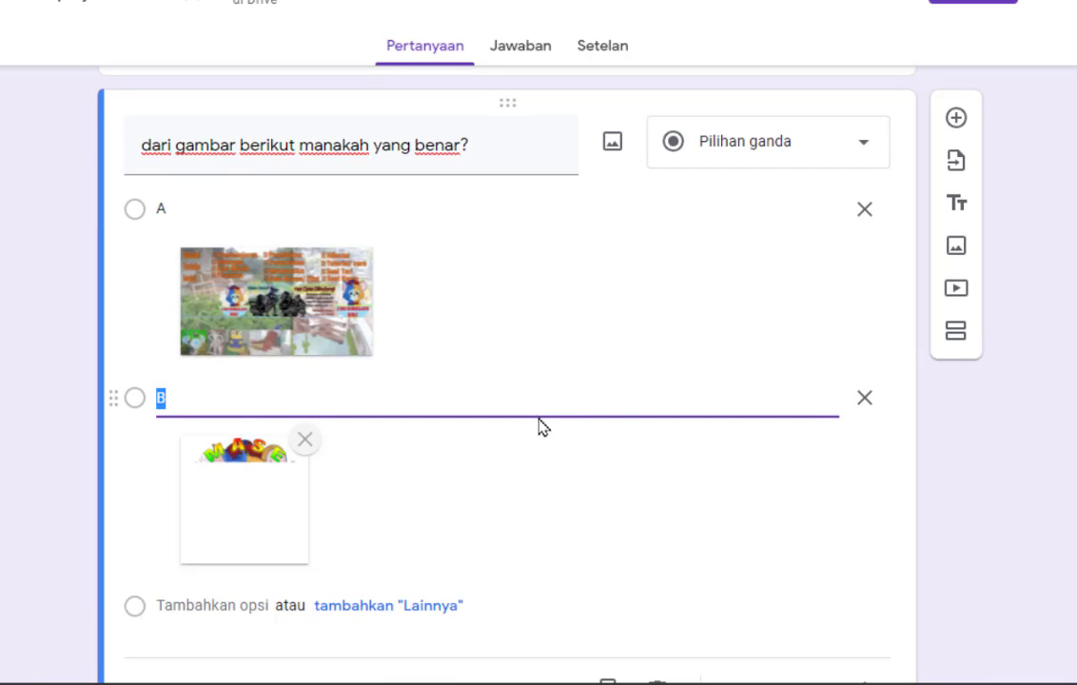
scroll(570, 505, down, 2)
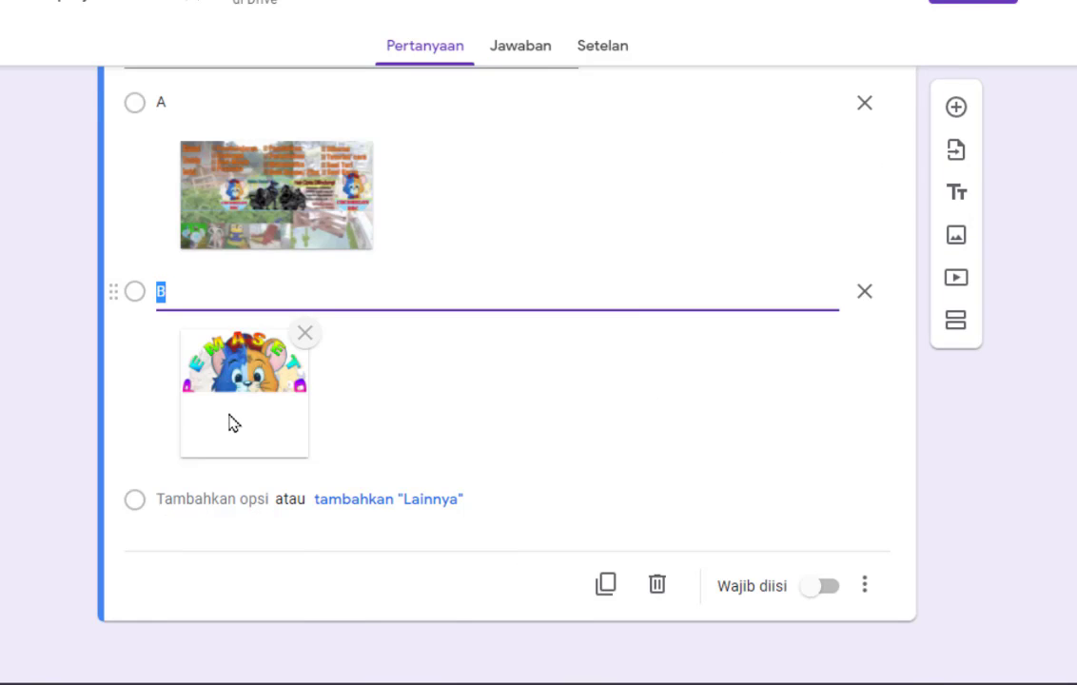
scroll(231, 424, up, 2)
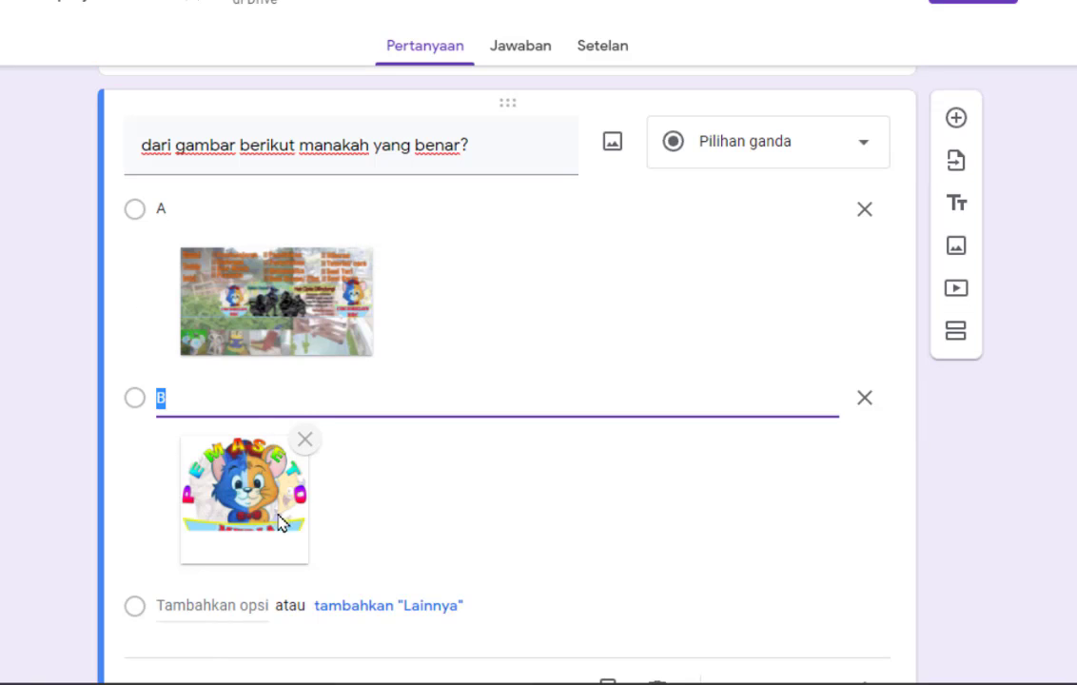
scroll(584, 521, down, 2)
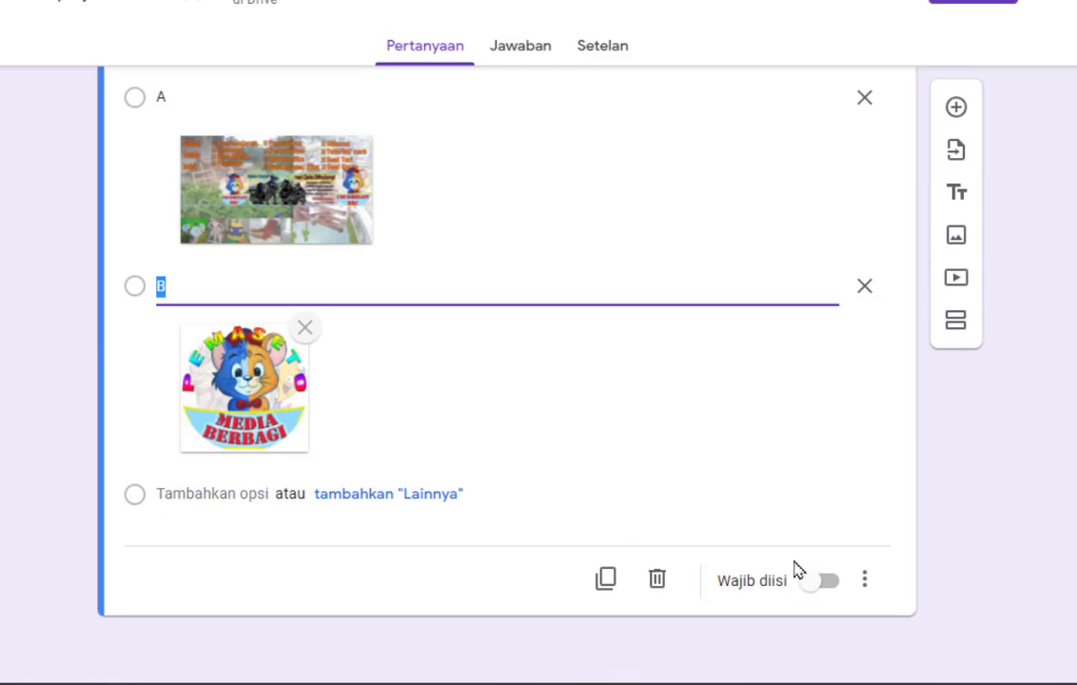
click(822, 582)
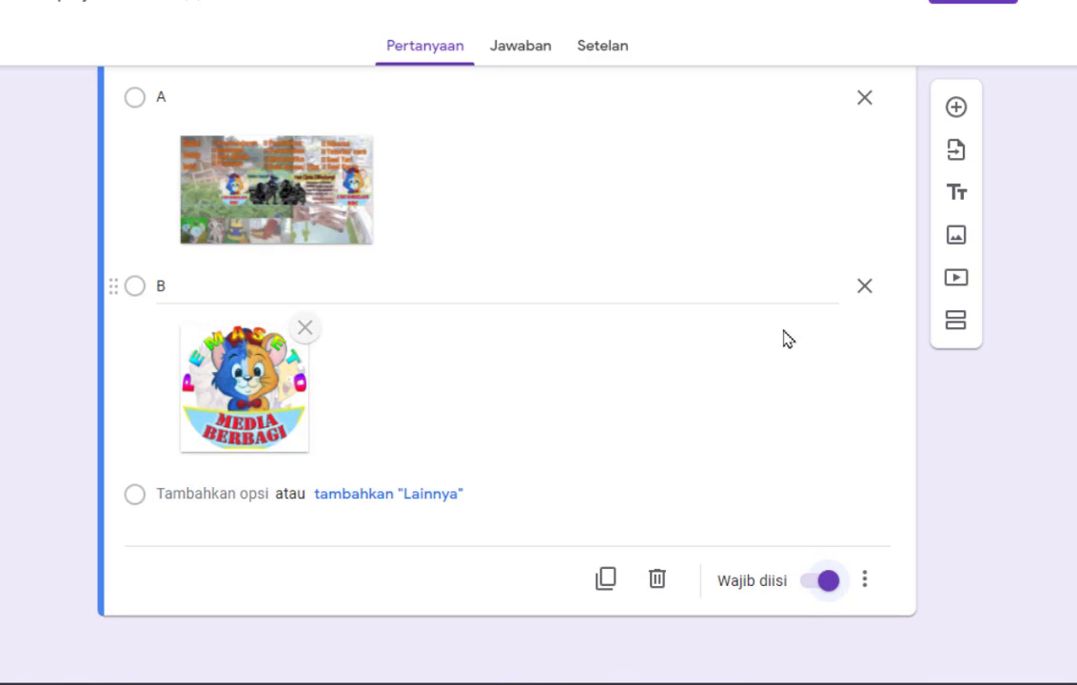
- Add a new question below the image-choice question reading "unggahlah foto kalian disini?"
click(956, 107)
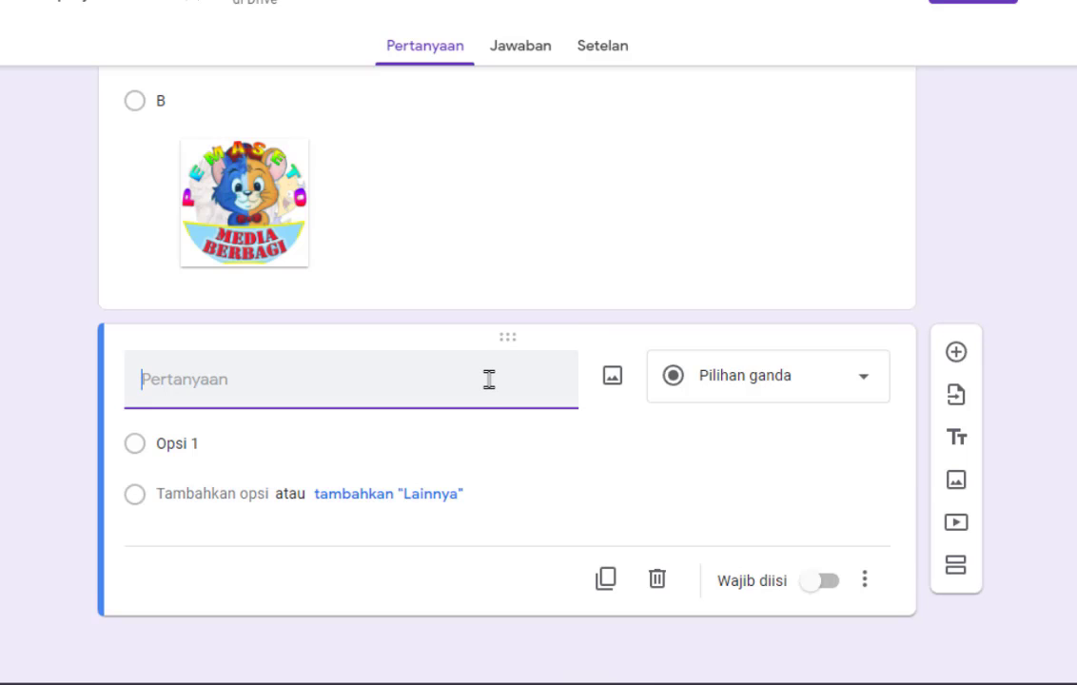
text(UNGGAHKAH)
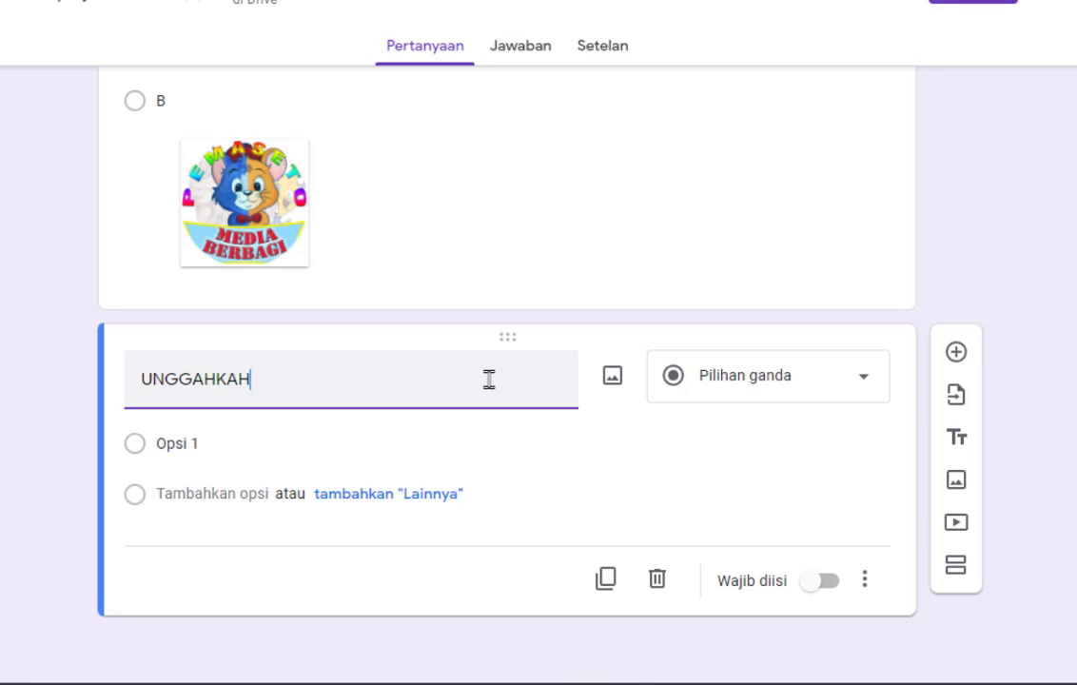
key(BackSpace)
key(BackSpace)
key(BackSpace)
key(BackSpace)
key(BackSpace)
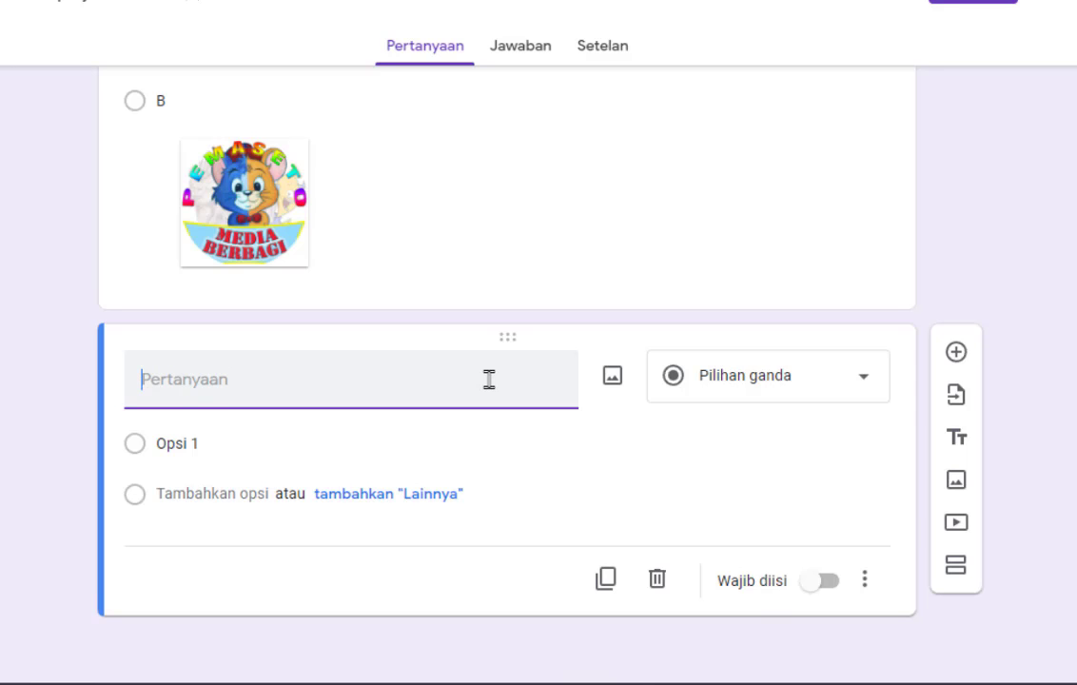
text(ug)
key(BackSpace)
text(unggahlah foto kalian disini?)
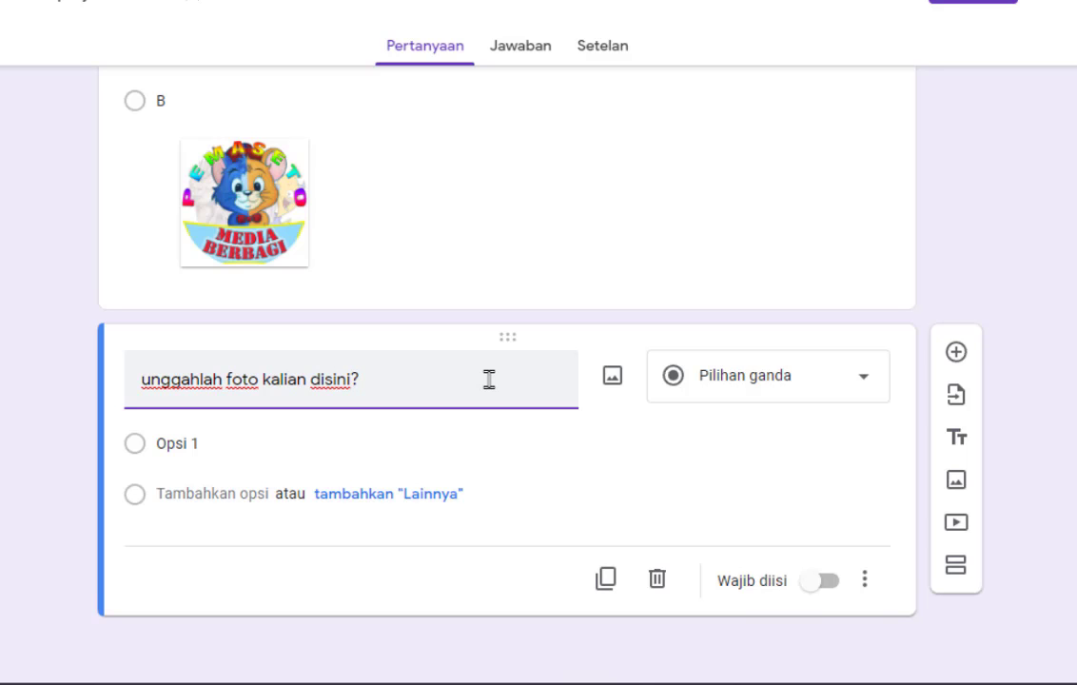
- Change the photo question's answer type to Upload file and allow respondents to upload files to Drive
click(730, 381)
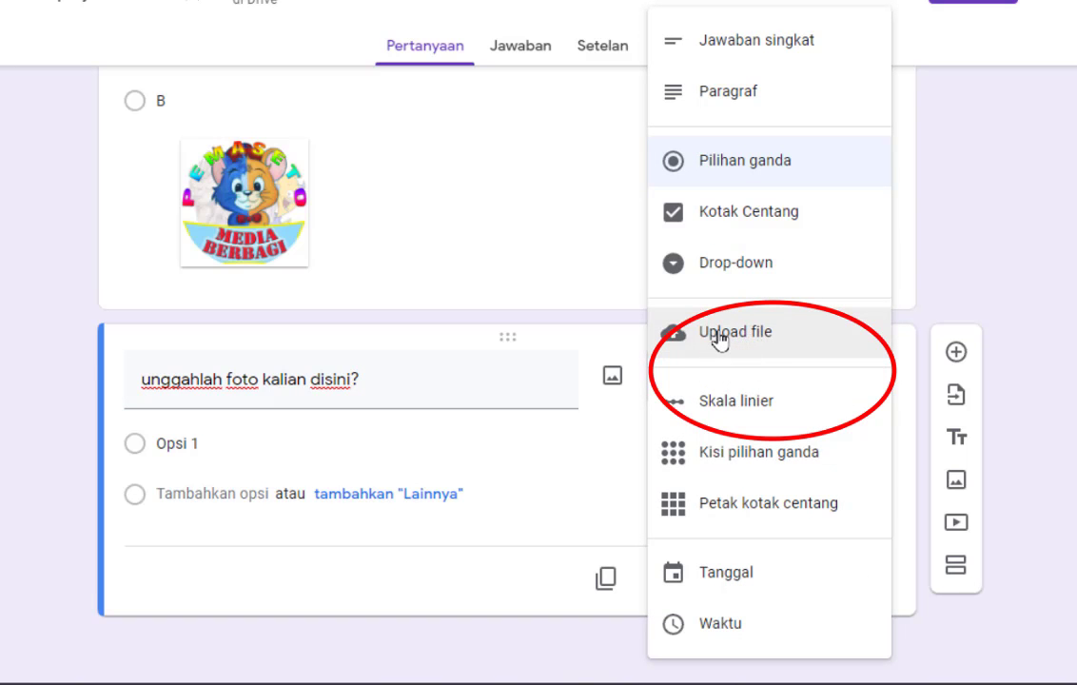
click(721, 335)
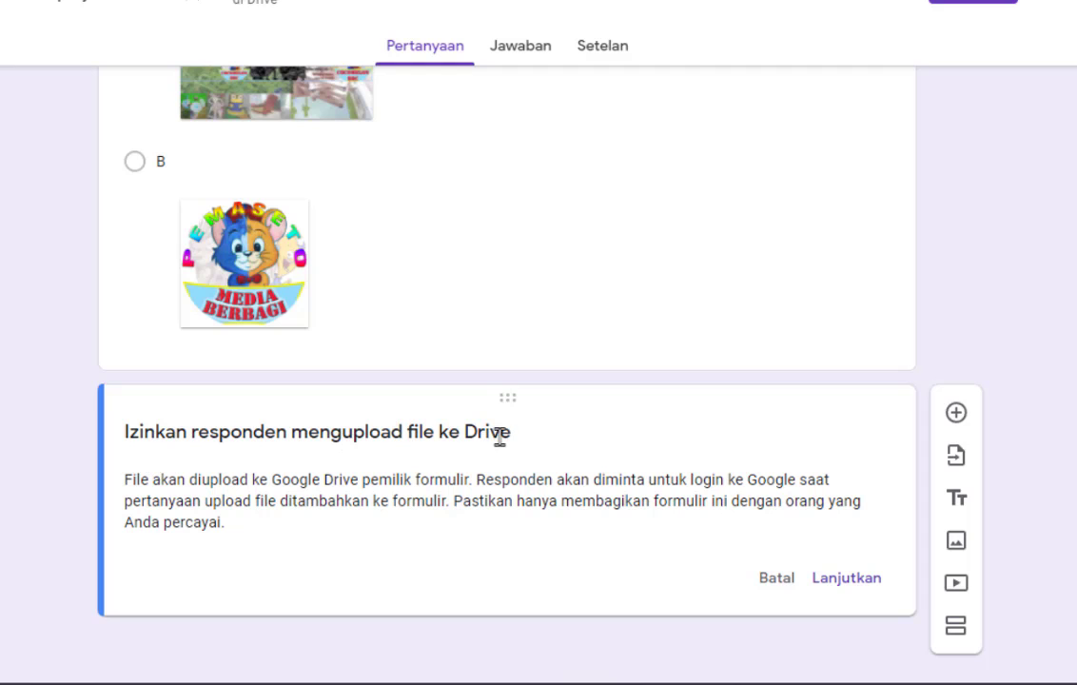
click(856, 582)
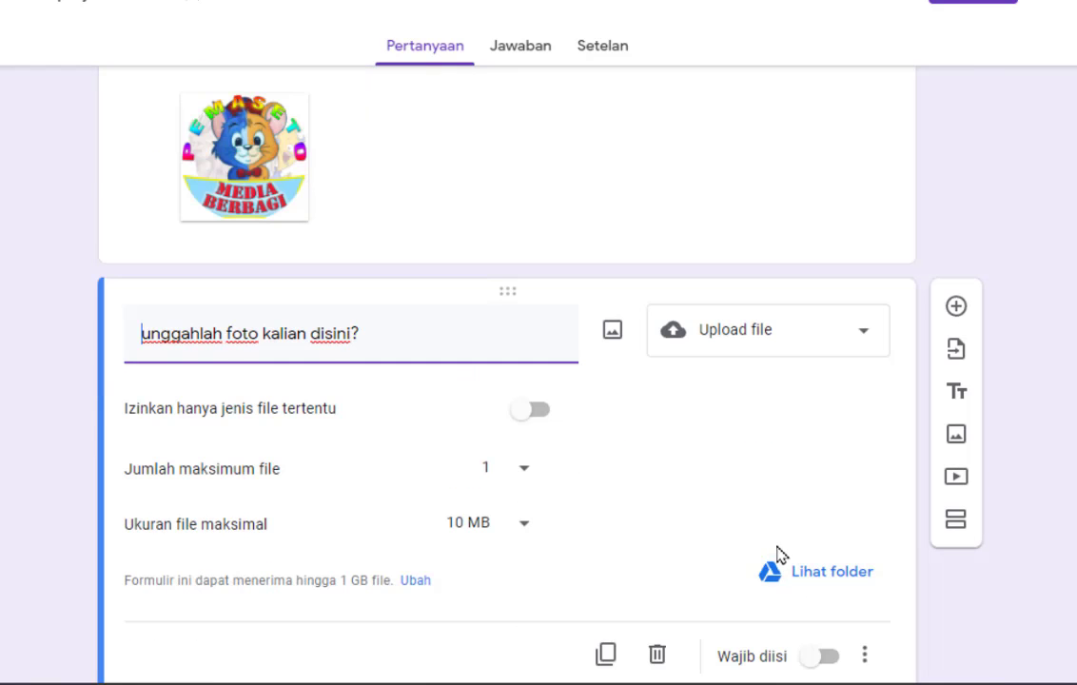
scroll(776, 551, down, 1)
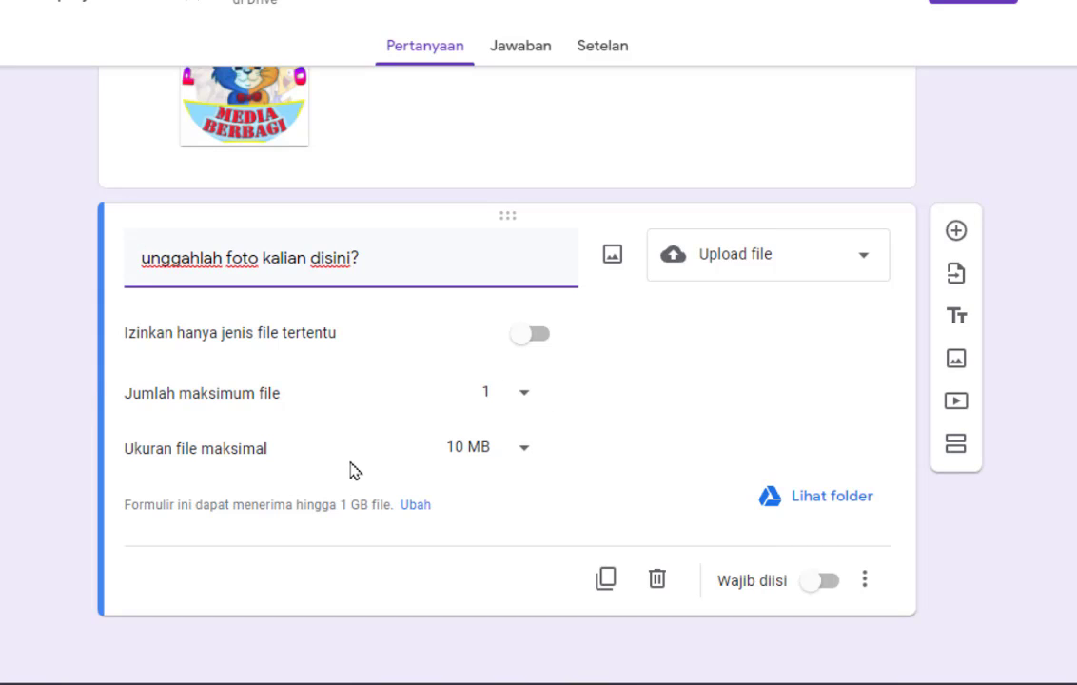
click(530, 338)
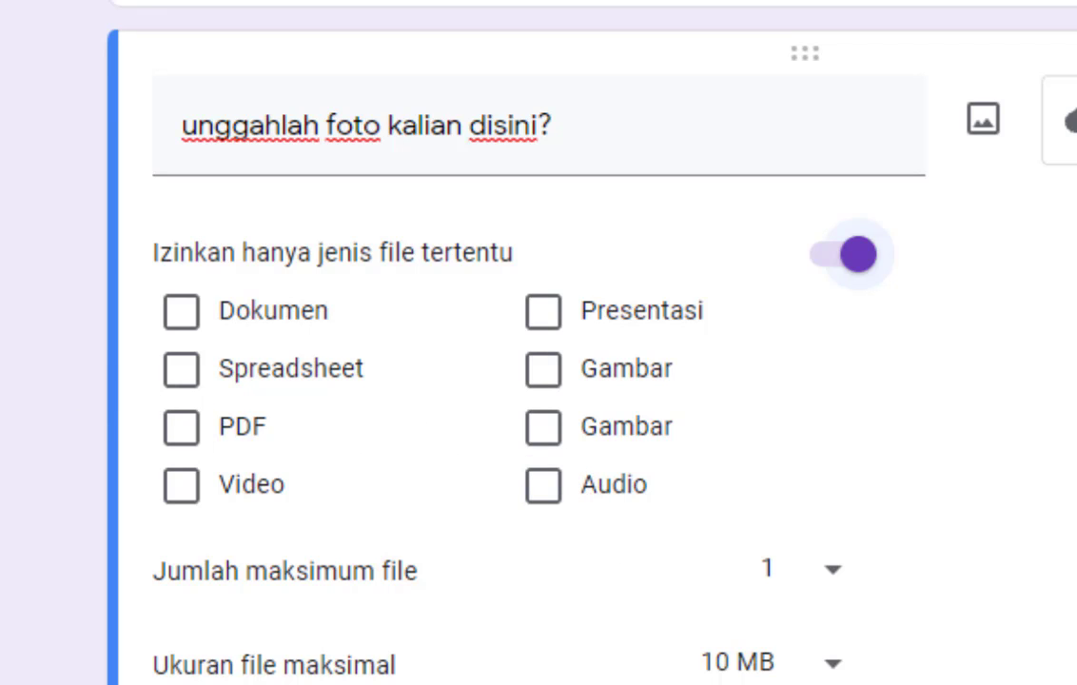
click(849, 259)
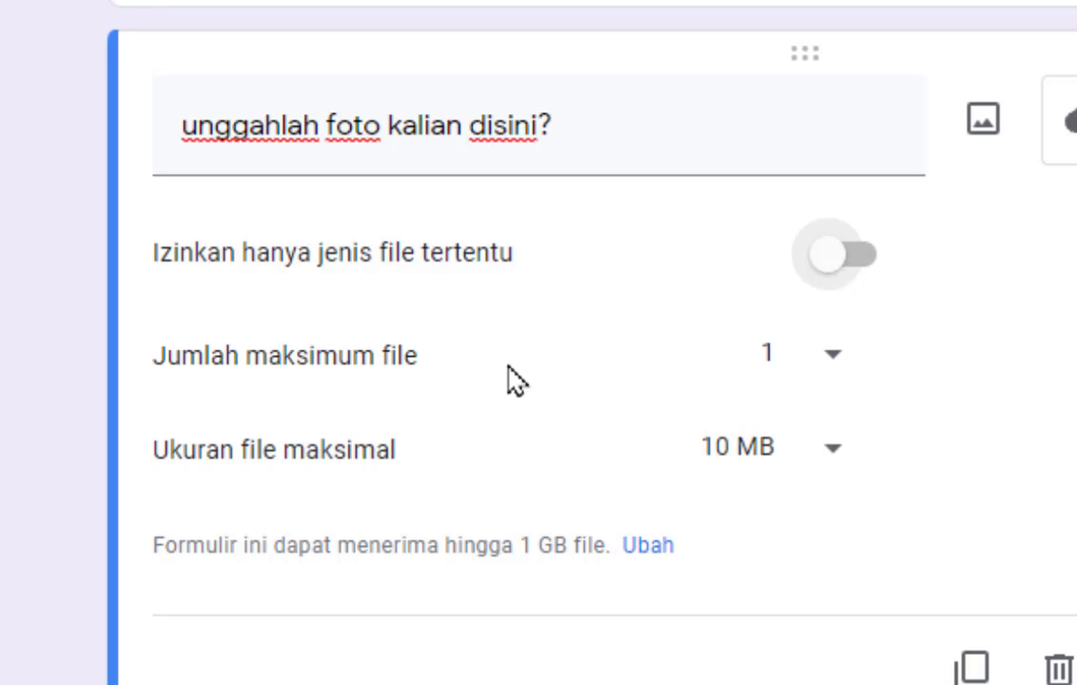
- Allow up to 5 files of at most 100 MB each for the photo upload question and make it required (Wajib diisi)
click(833, 363)
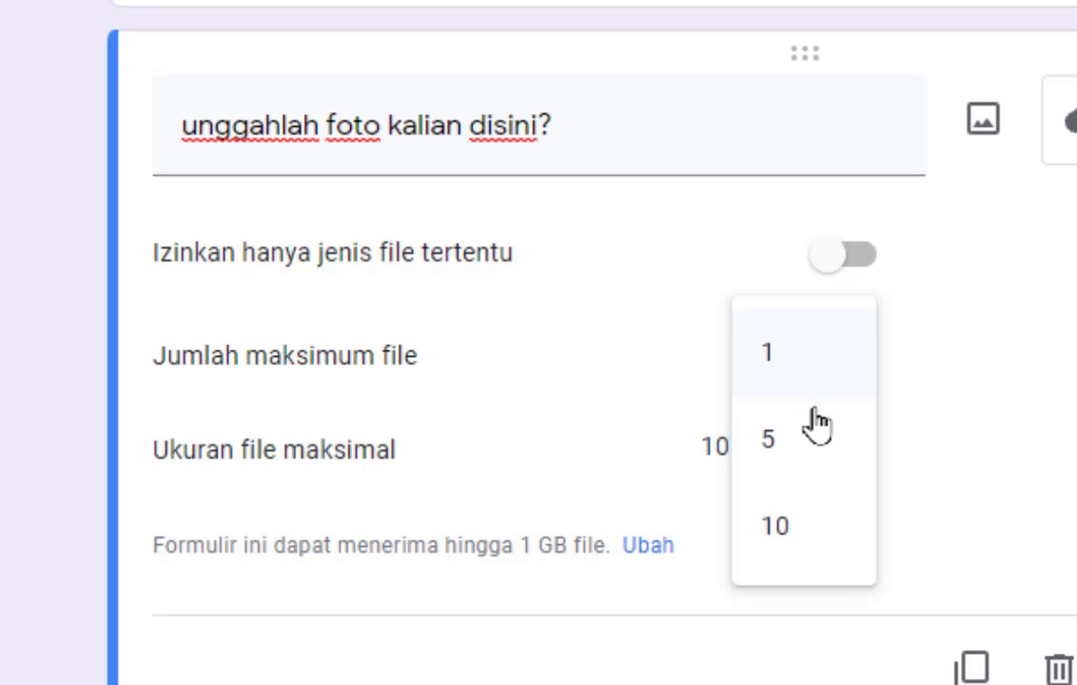
click(797, 459)
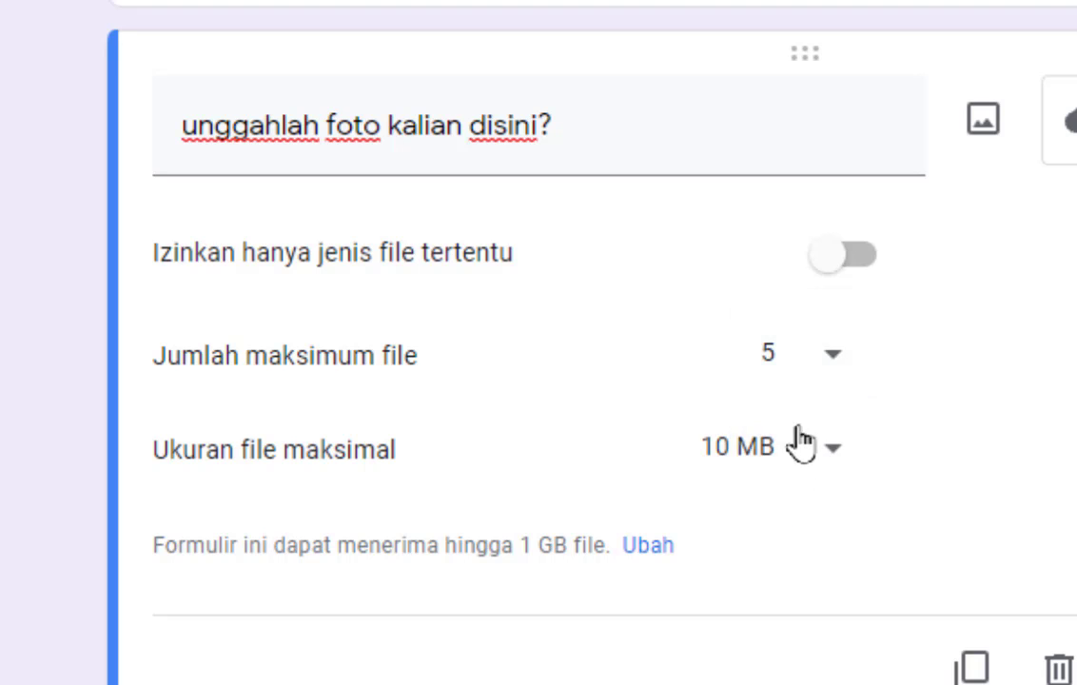
click(829, 454)
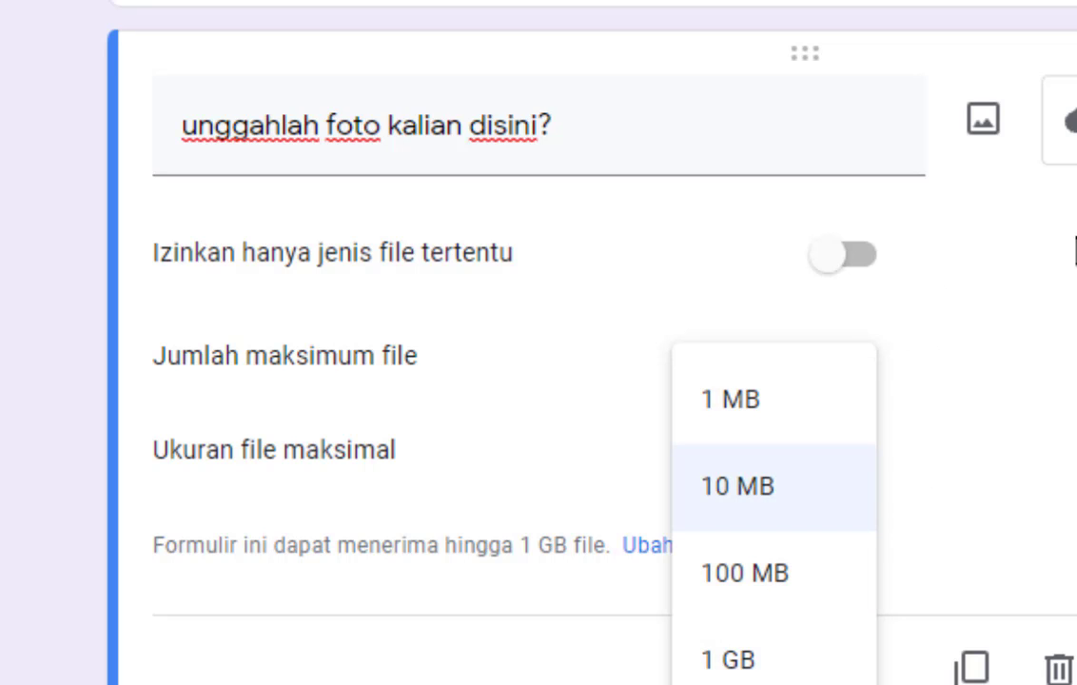
click(778, 585)
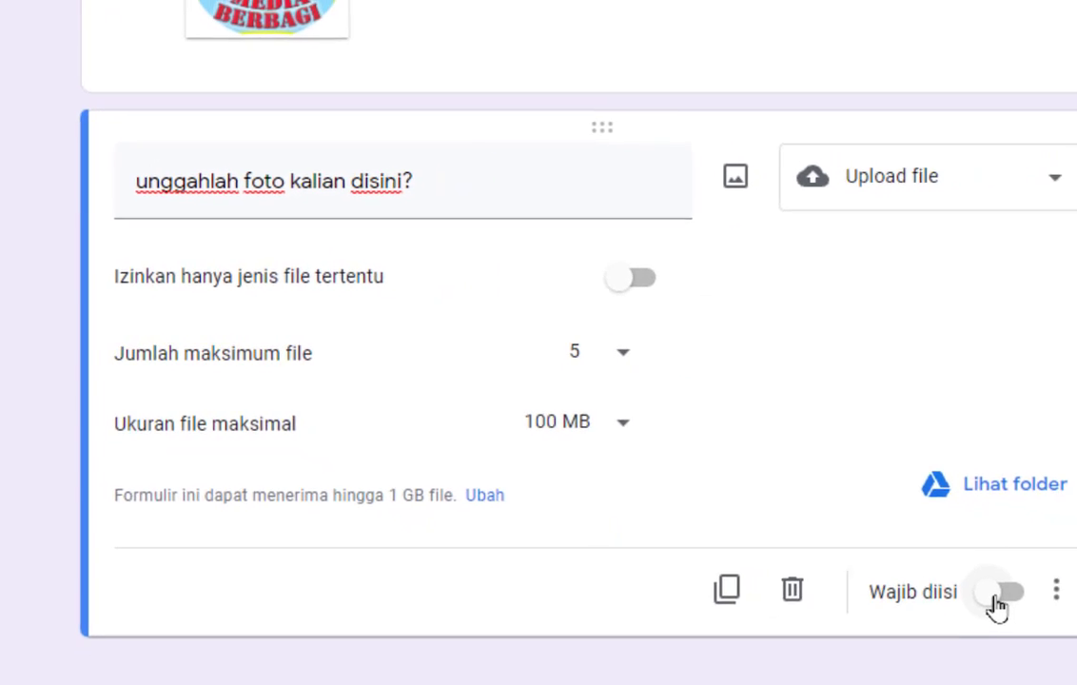
click(970, 586)
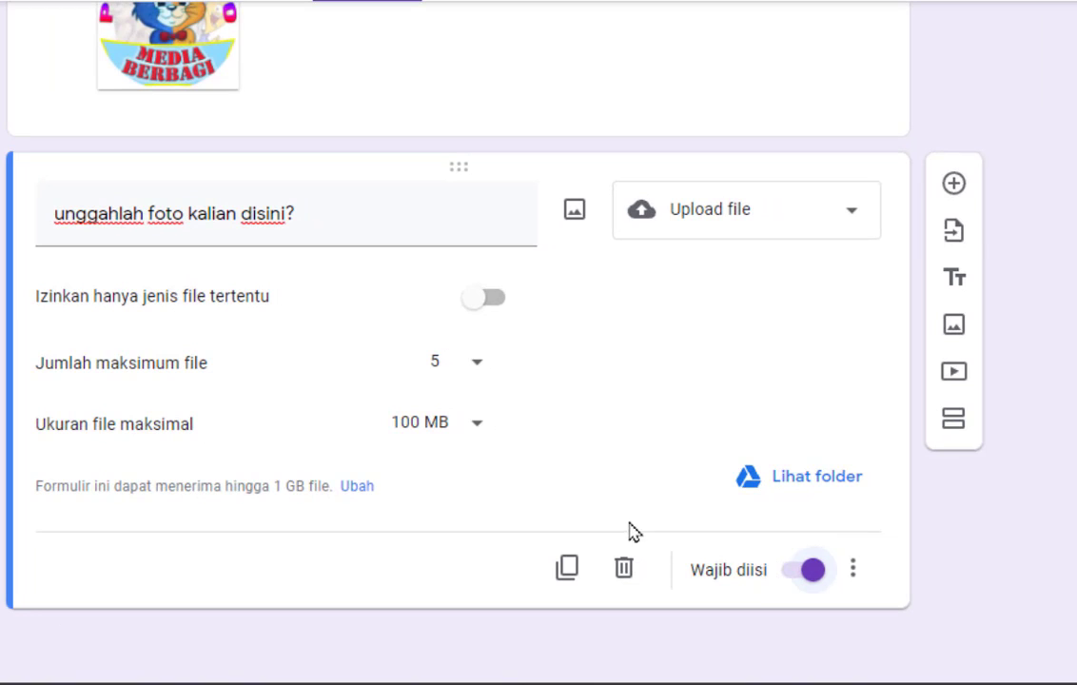
- Add a new question below the photo upload reading "makanan apa yang kalian sukai?" with the answer type Kotak Centang
click(952, 184)
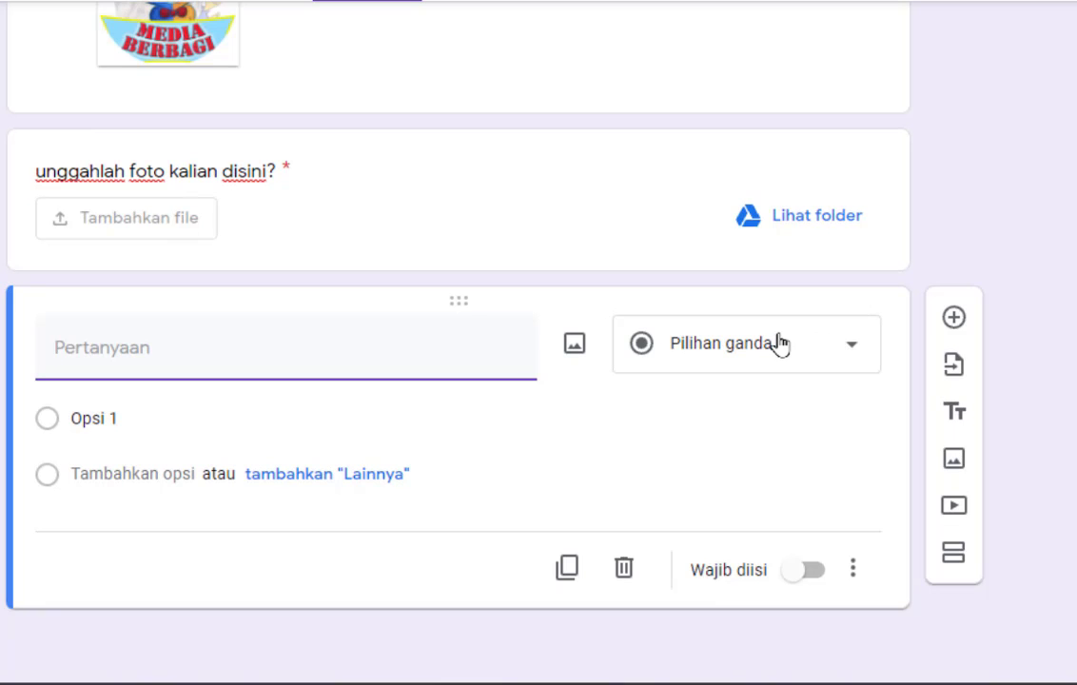
click(778, 343)
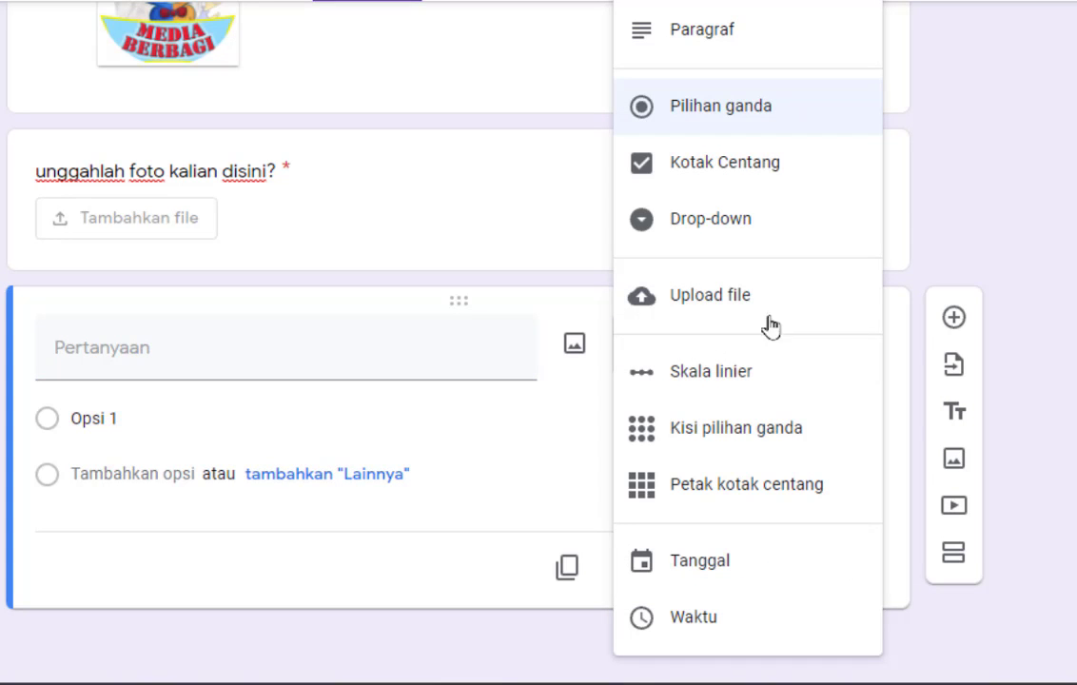
click(428, 411)
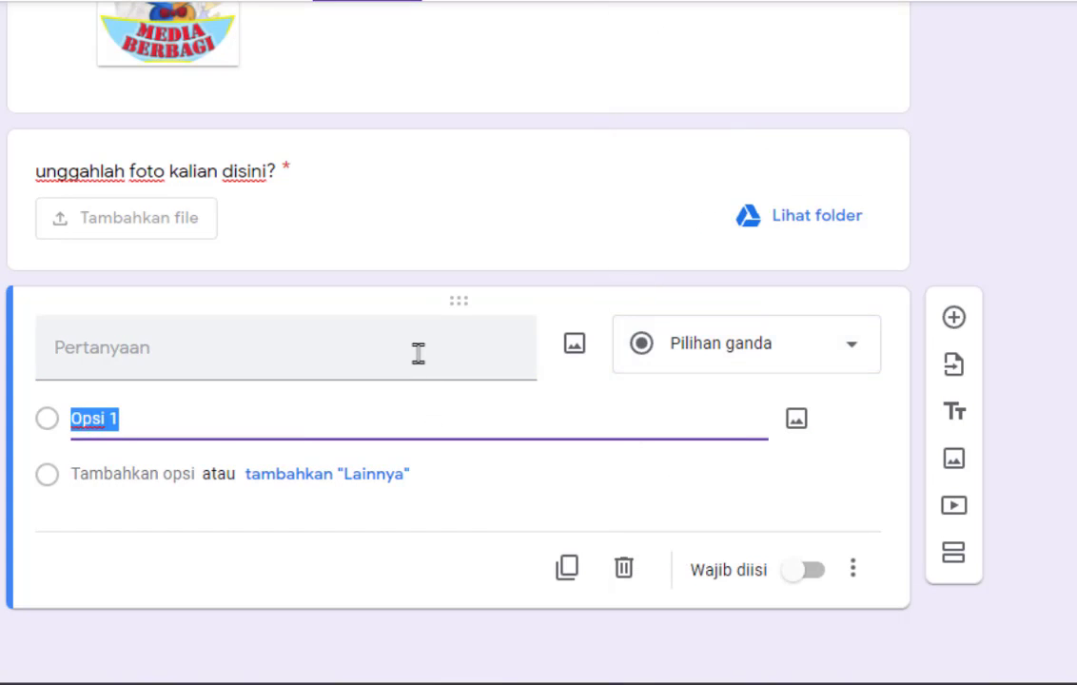
click(469, 354)
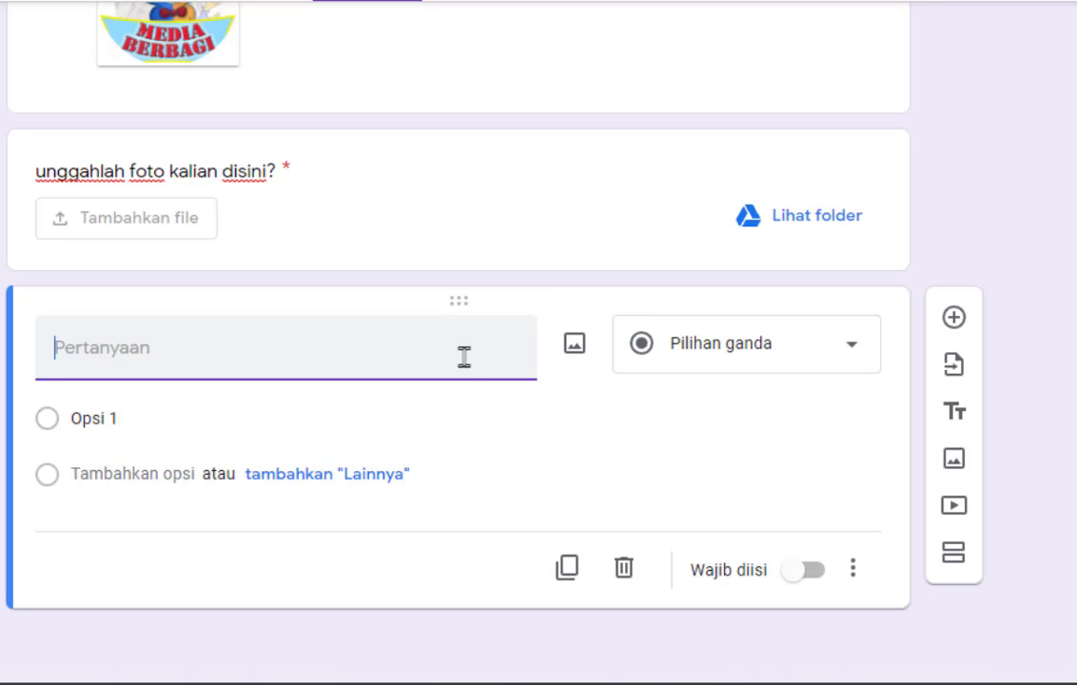
text(makanan)
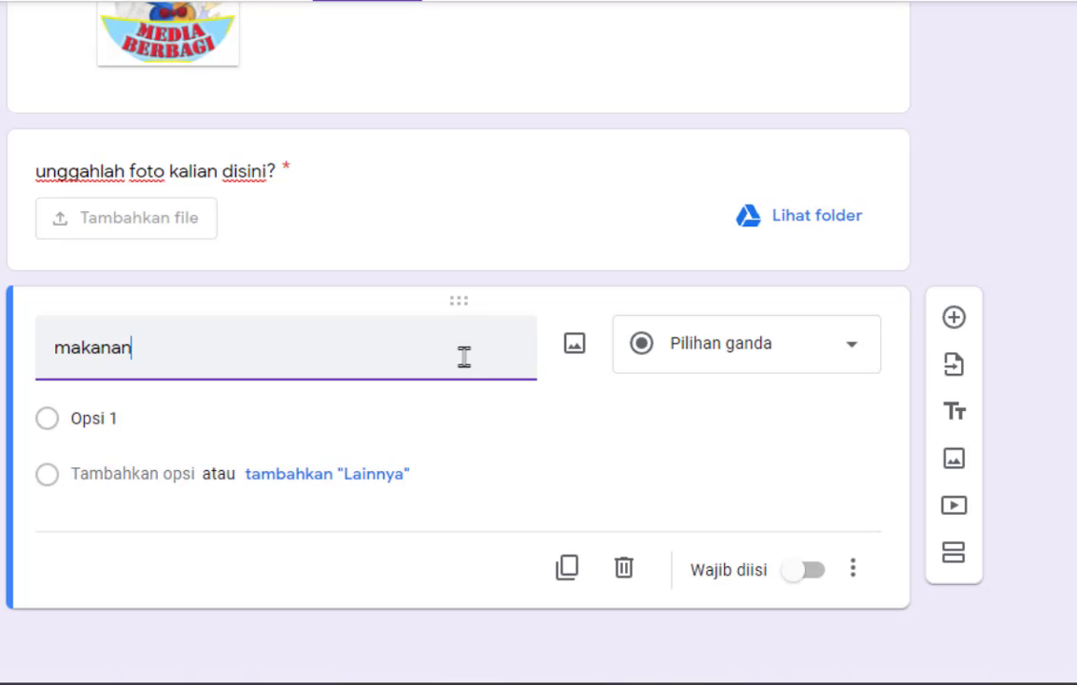
text( apa yang kal)
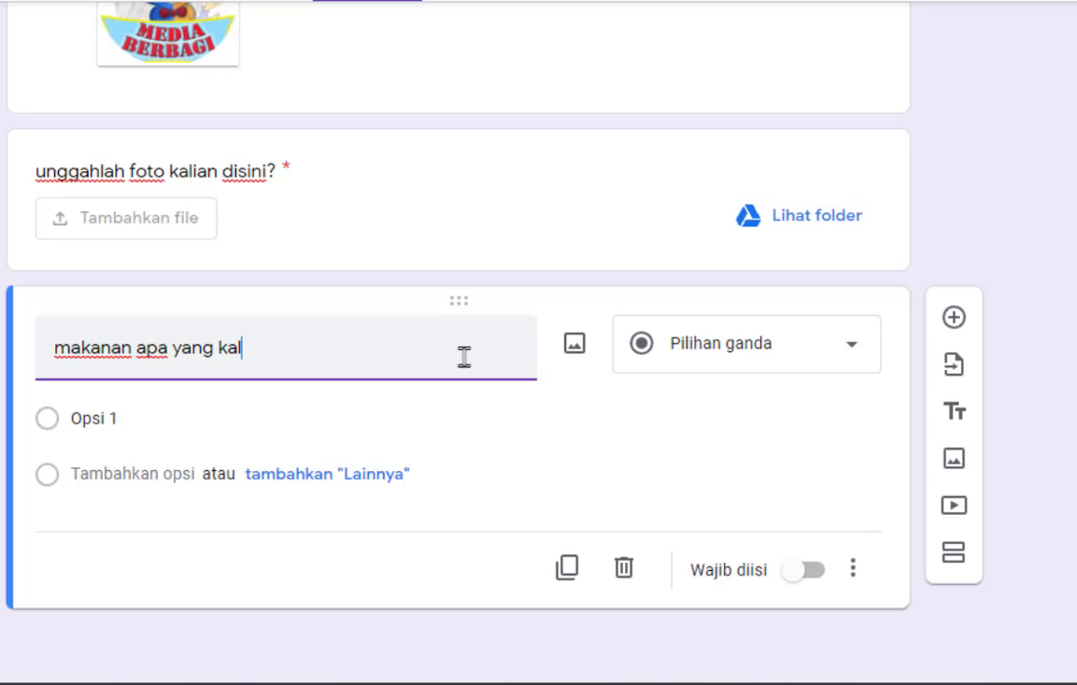
text(ian sukai?)
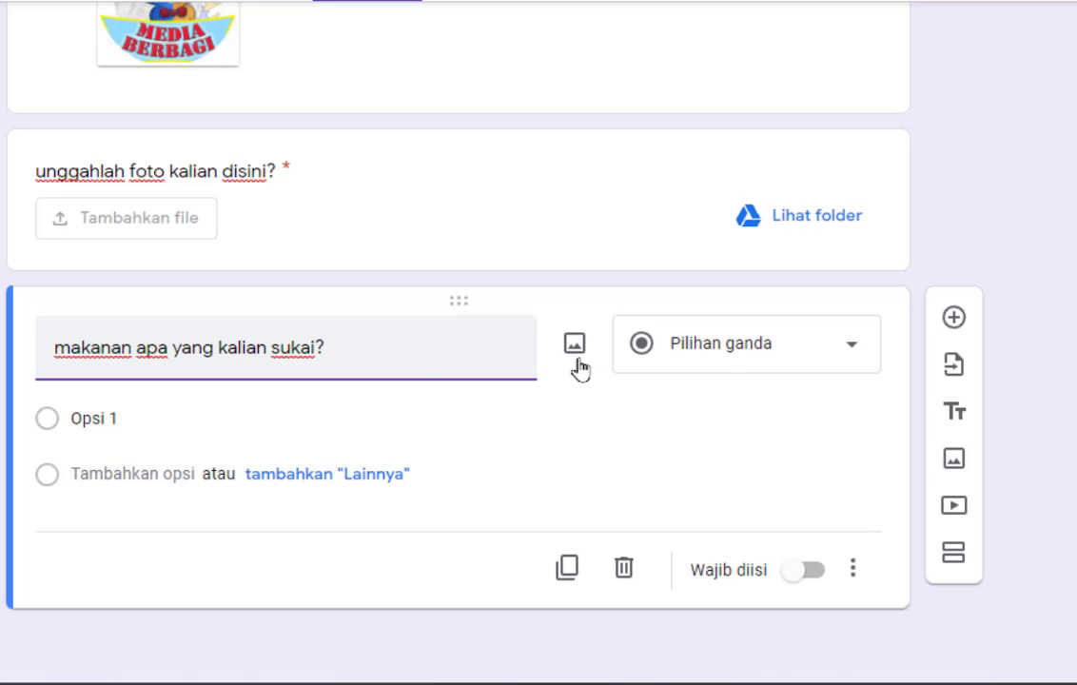
click(775, 354)
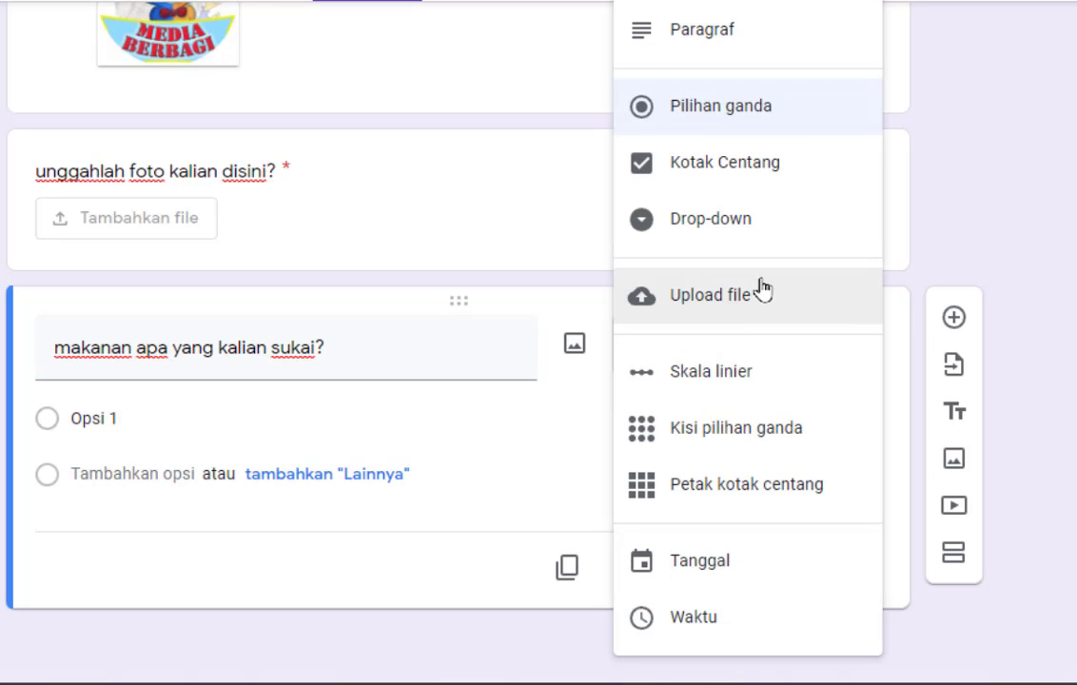
click(735, 175)
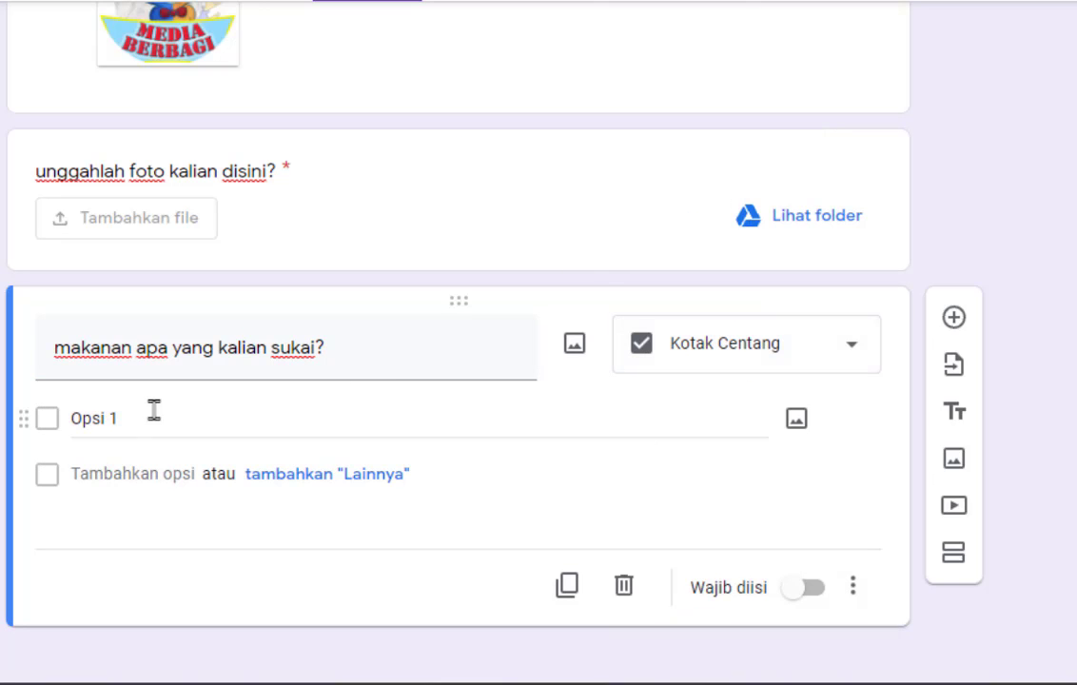
- Fill in the food question's checkbox options as "mie", "bakso", "kueh" and "roti"
click(126, 418)
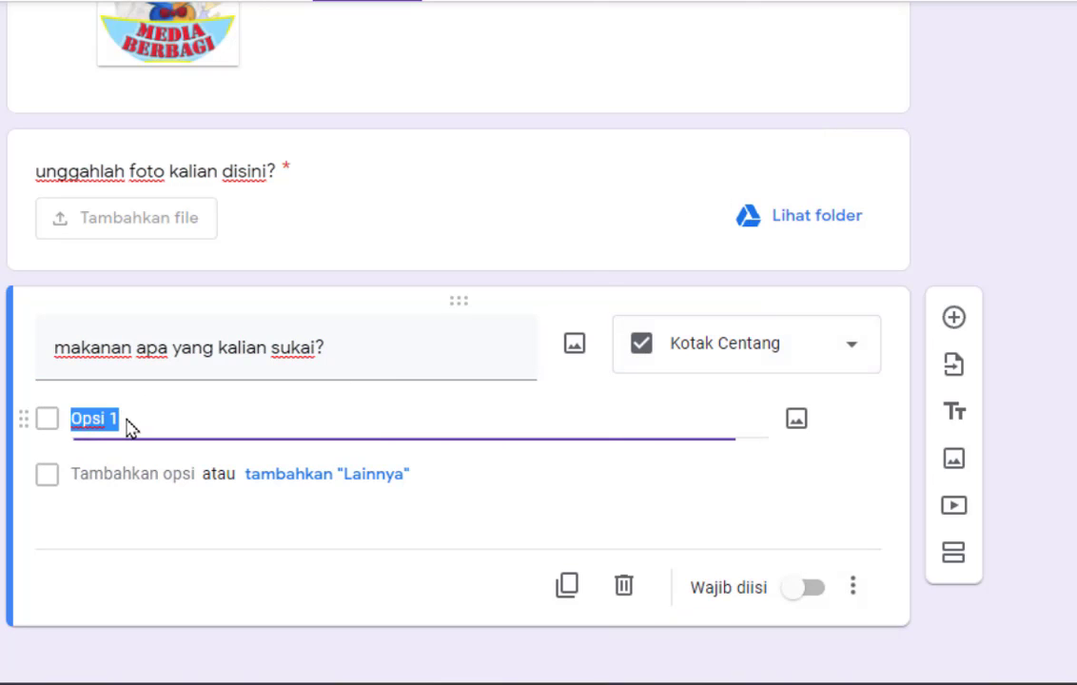
text(mi)
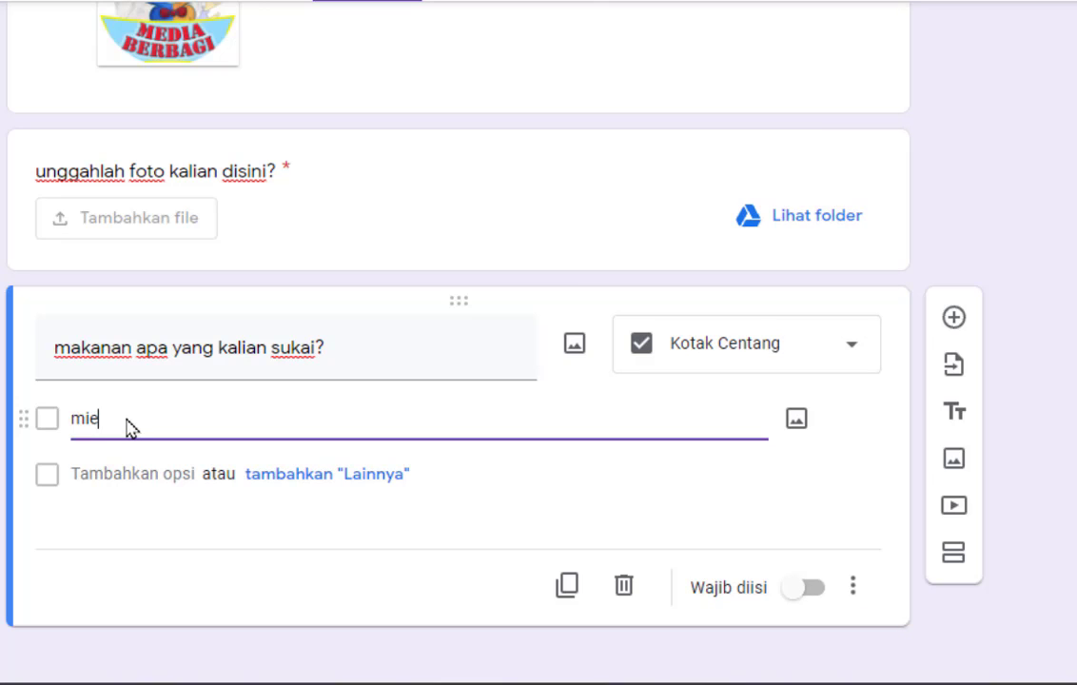
text(e)
click(127, 474)
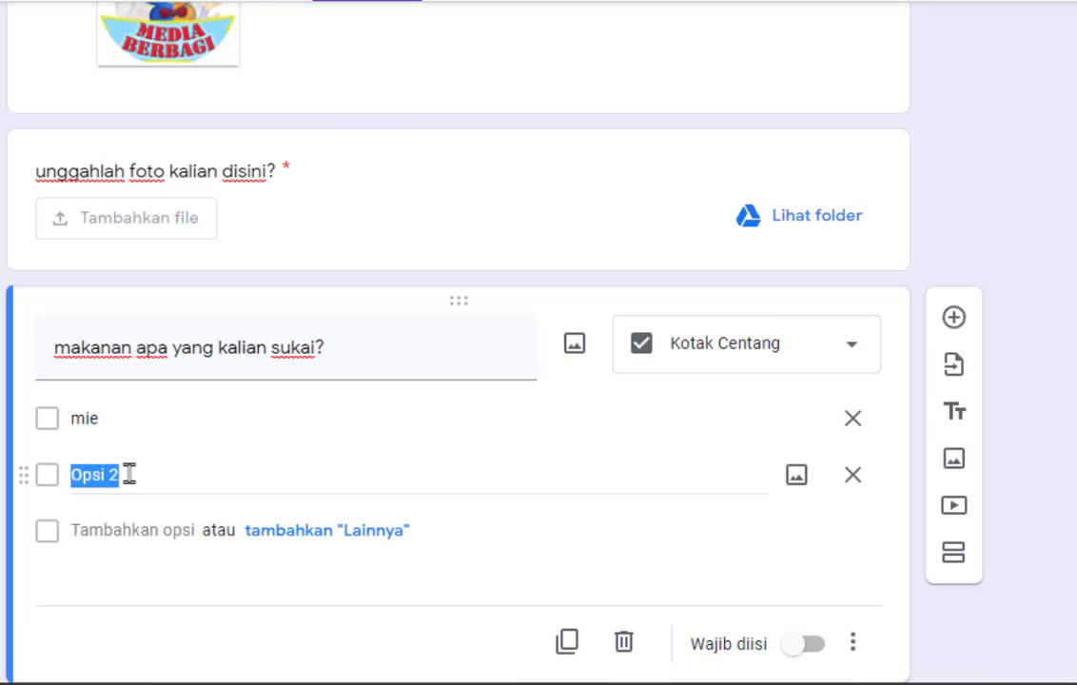
text(bakso)
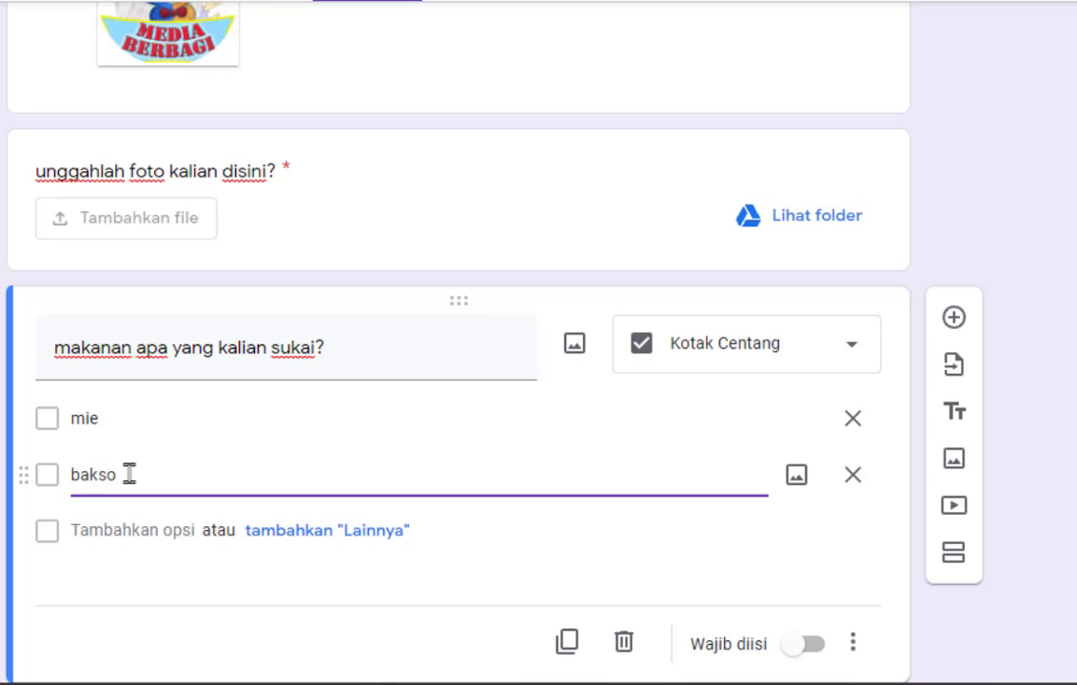
click(110, 530)
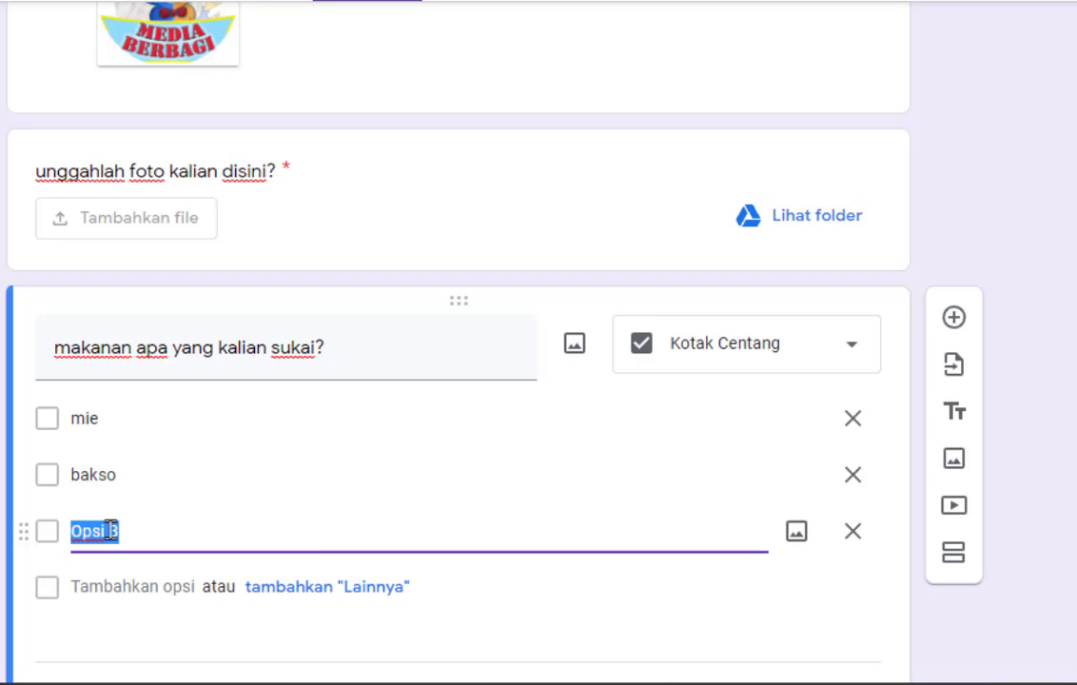
text(ku)
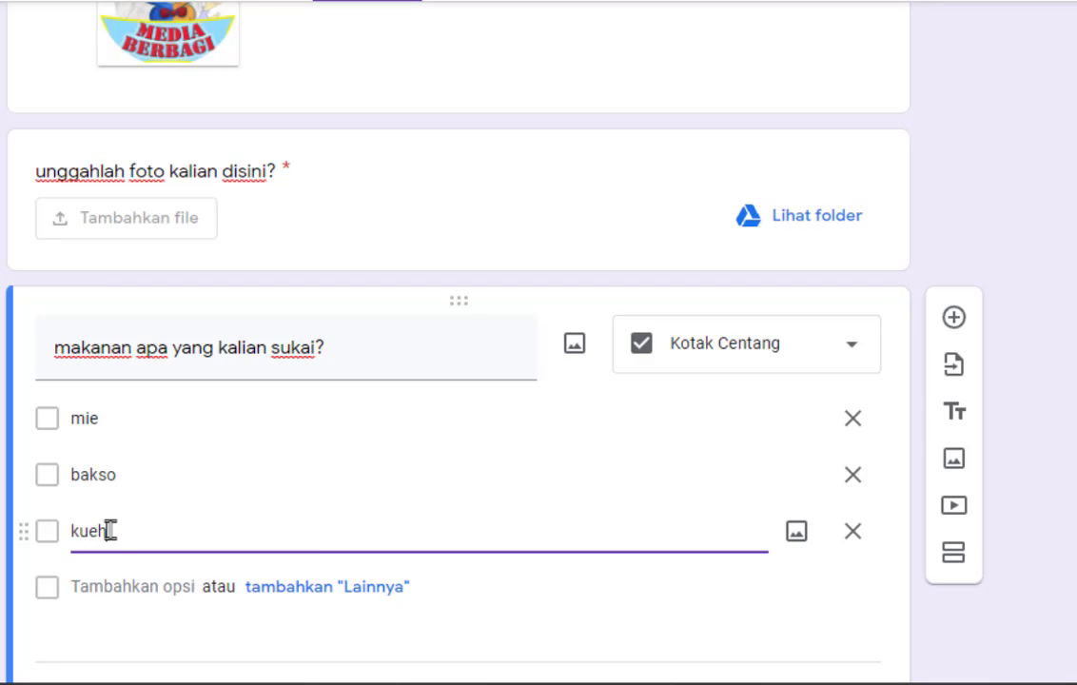
text(eh)
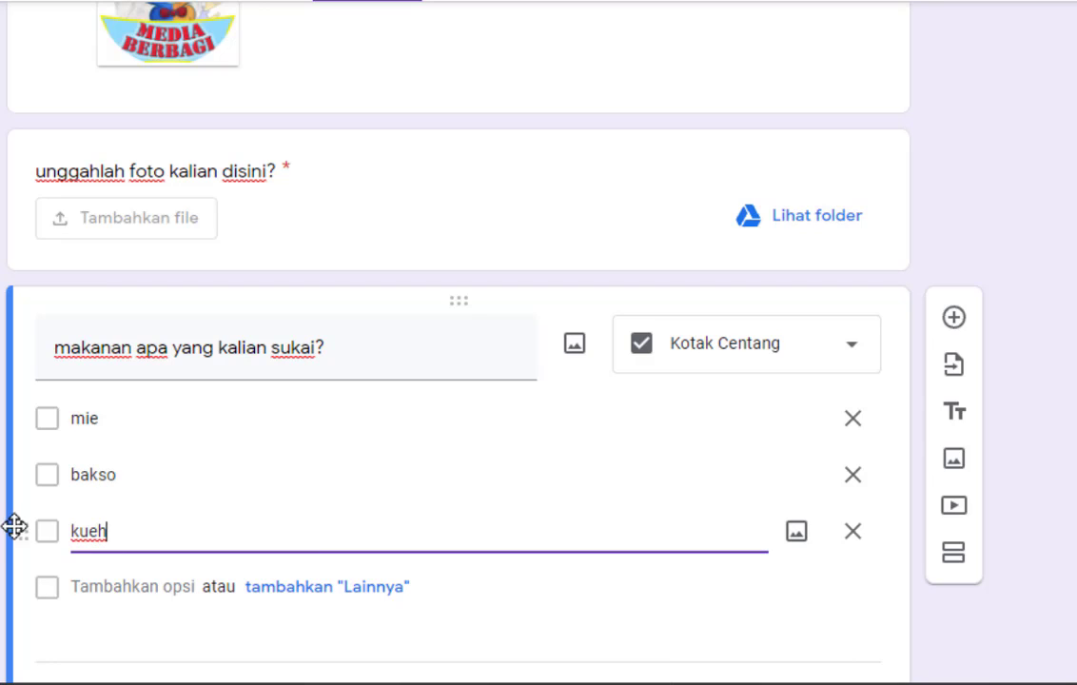
click(106, 586)
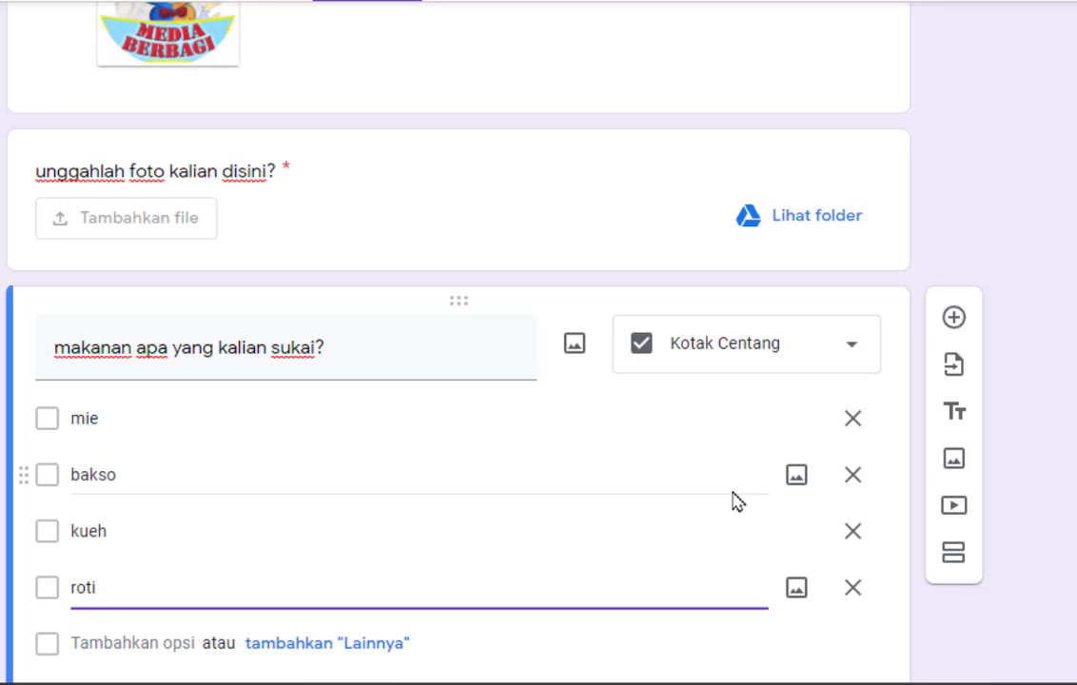
- Make the "makanan apa yang kalian sukai?" question required (Wajib diisi) and review its options
scroll(740, 499, down, 1)
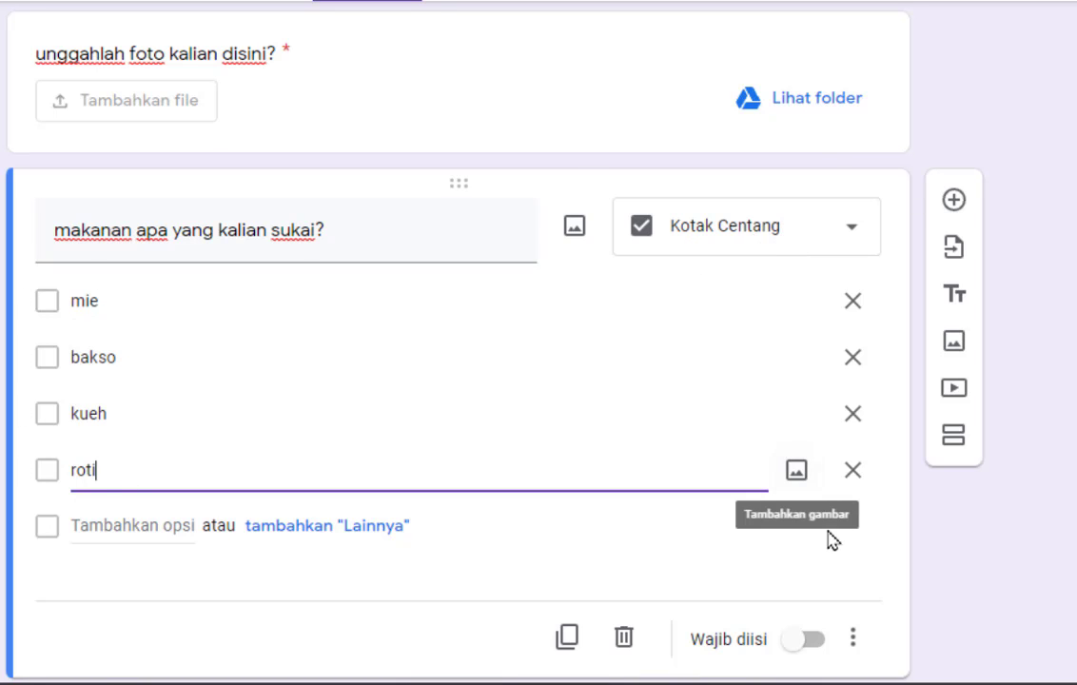
scroll(835, 540, down, 1)
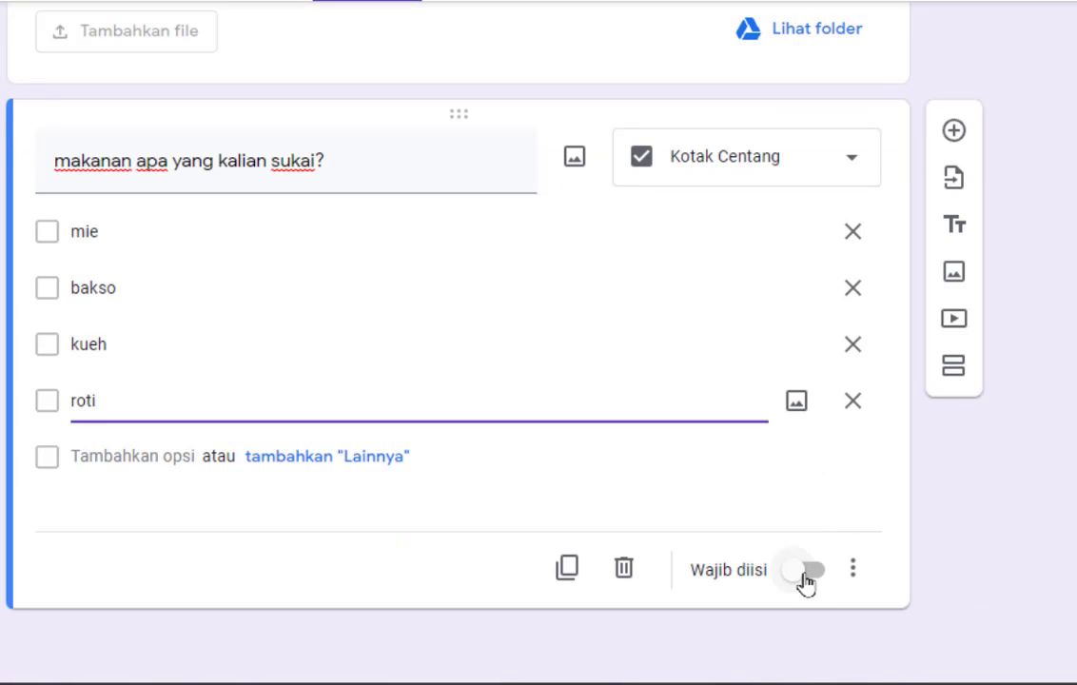
click(805, 571)
scroll(847, 328, up, 2)
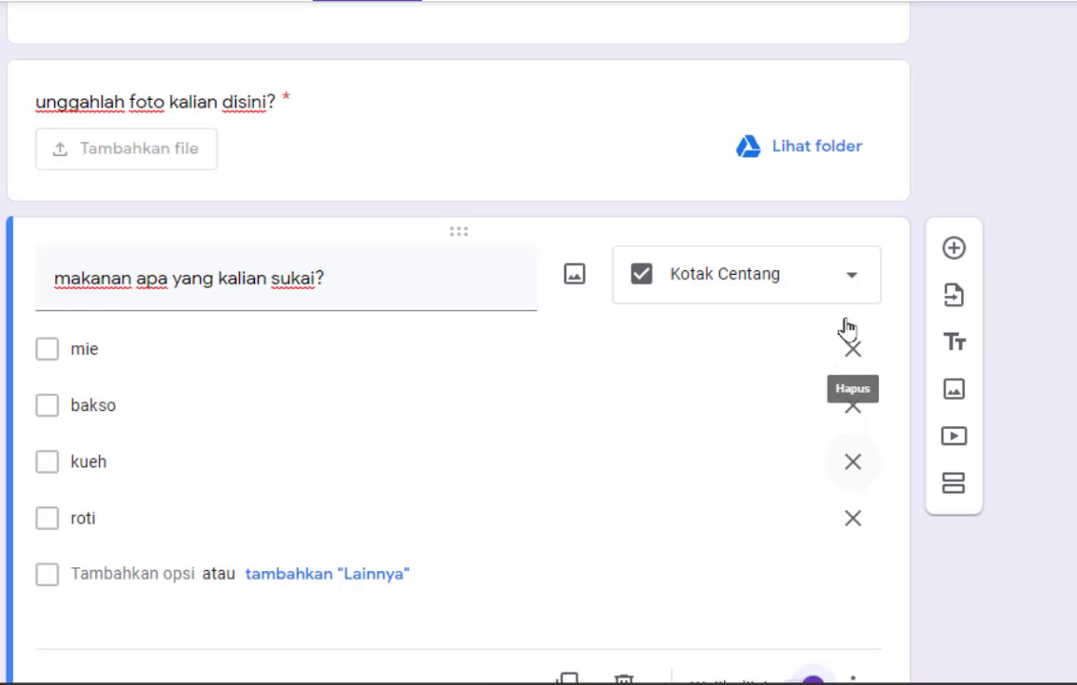
scroll(845, 333, down, 2)
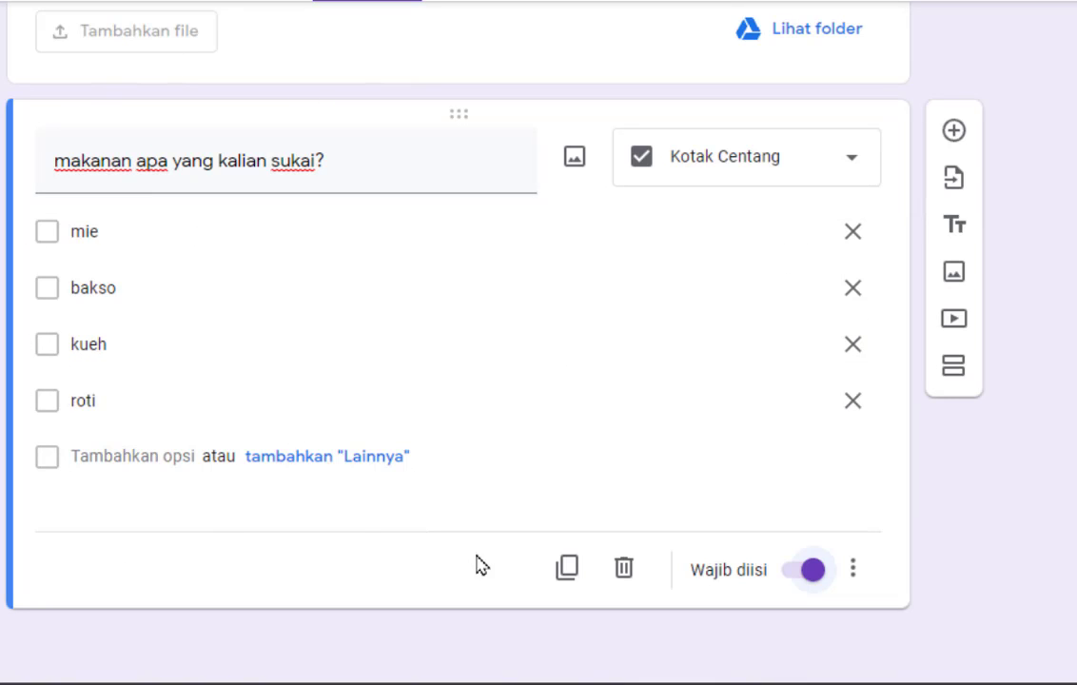
- Duplicate the "makanan apa yang kalian sukai?" question and delete the copy
click(566, 568)
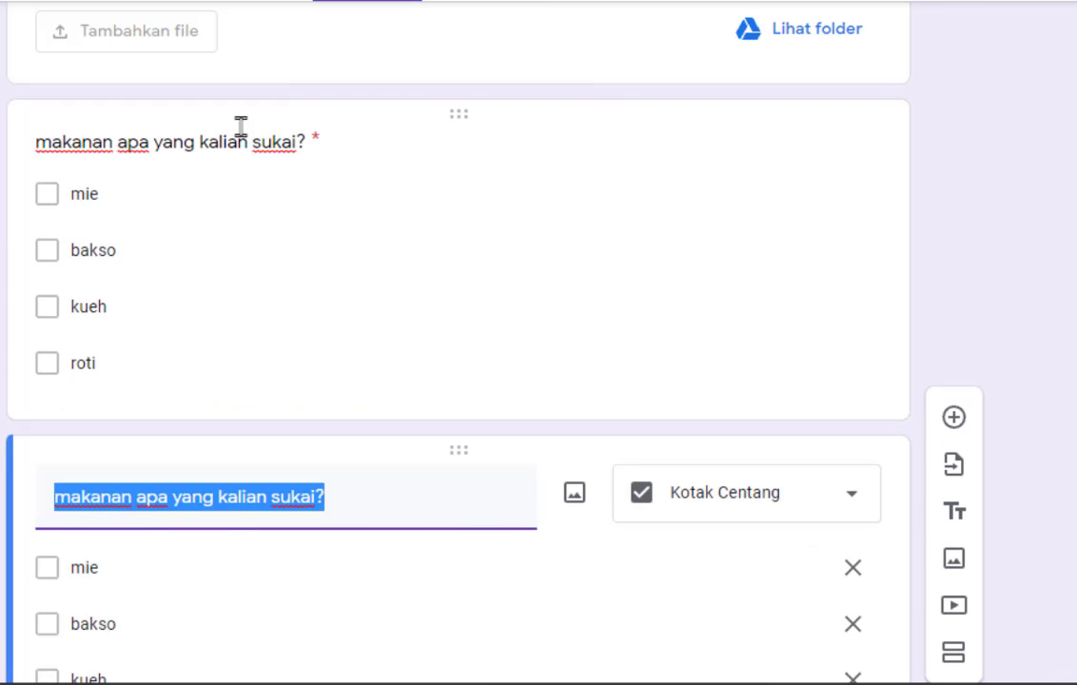
scroll(247, 509, down, 2)
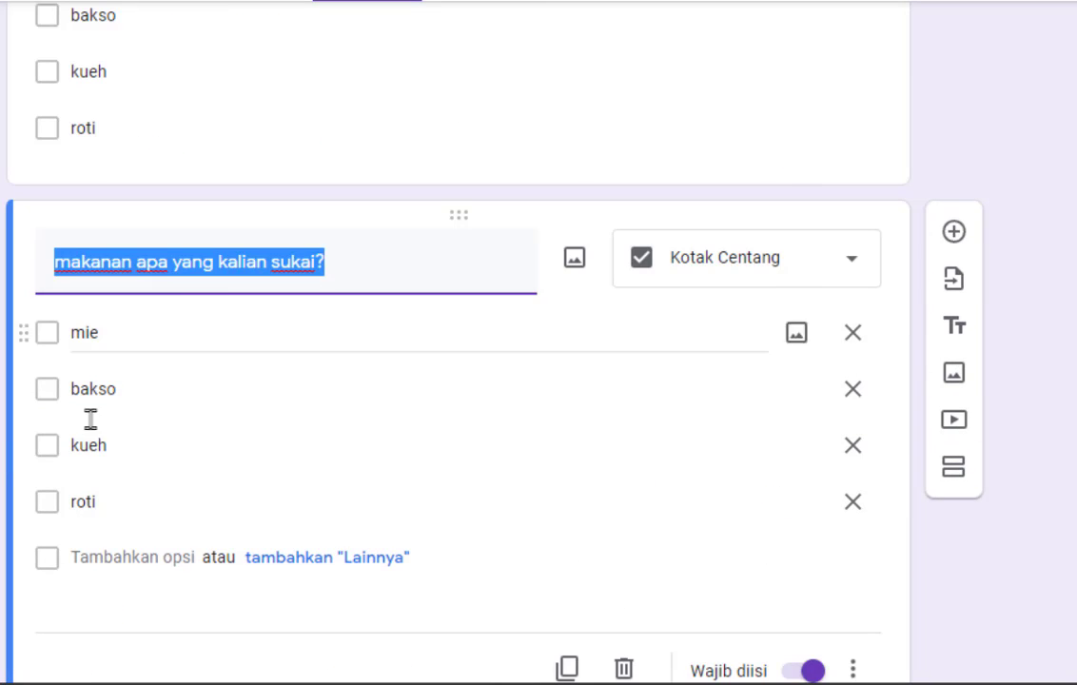
scroll(190, 447, down, 1)
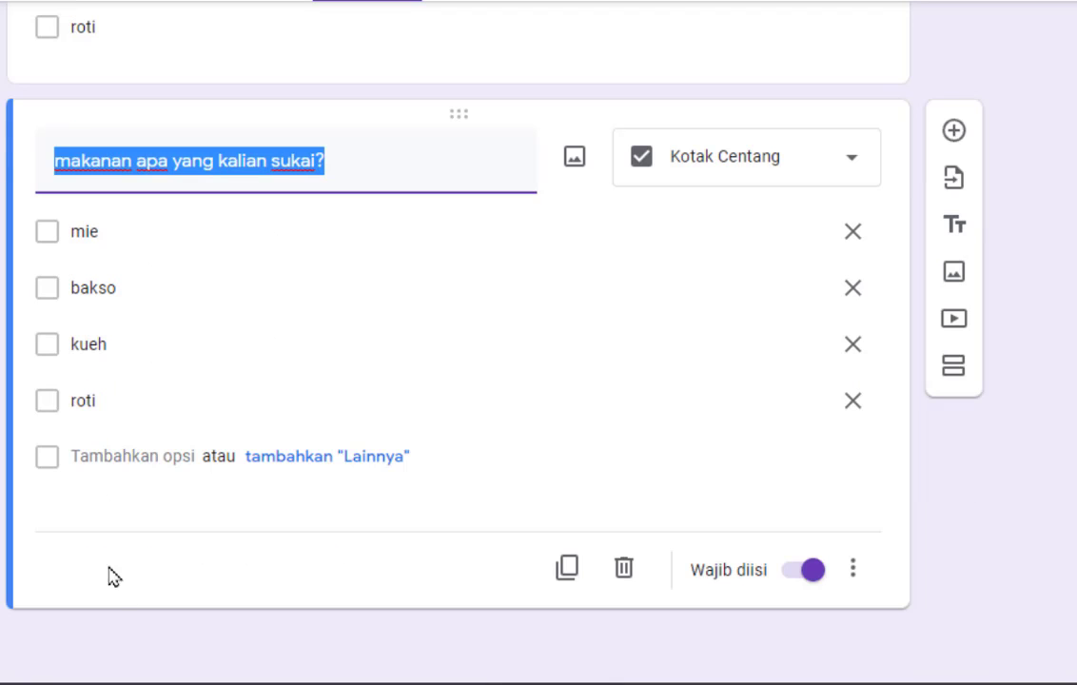
click(624, 569)
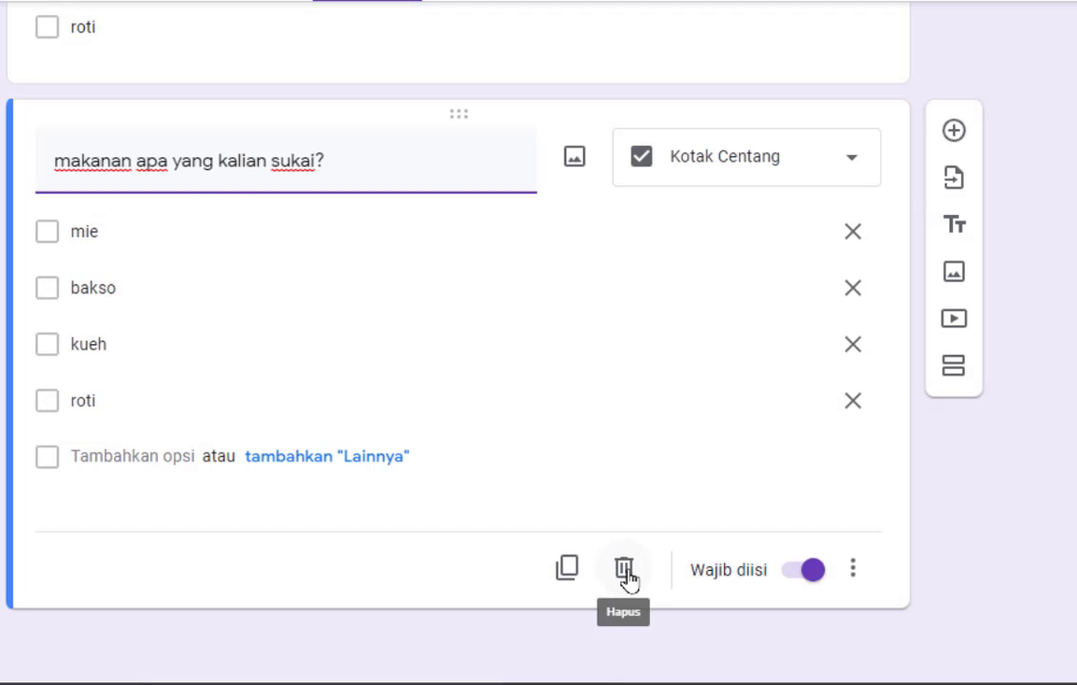
scroll(303, 542, up, 2)
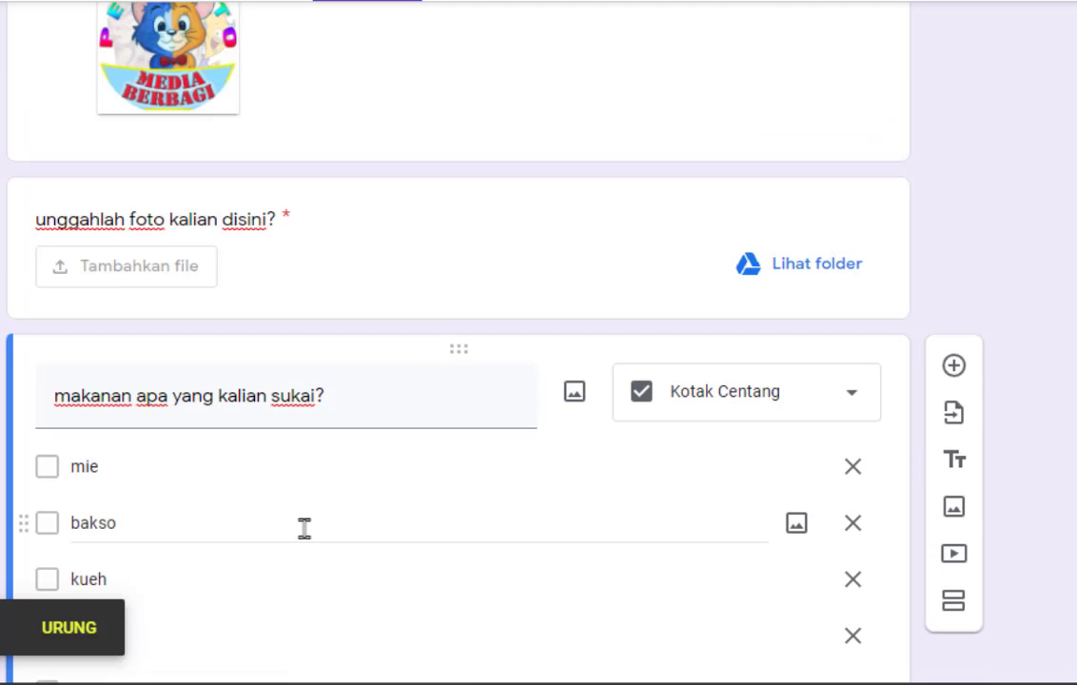
scroll(260, 416, down, 2)
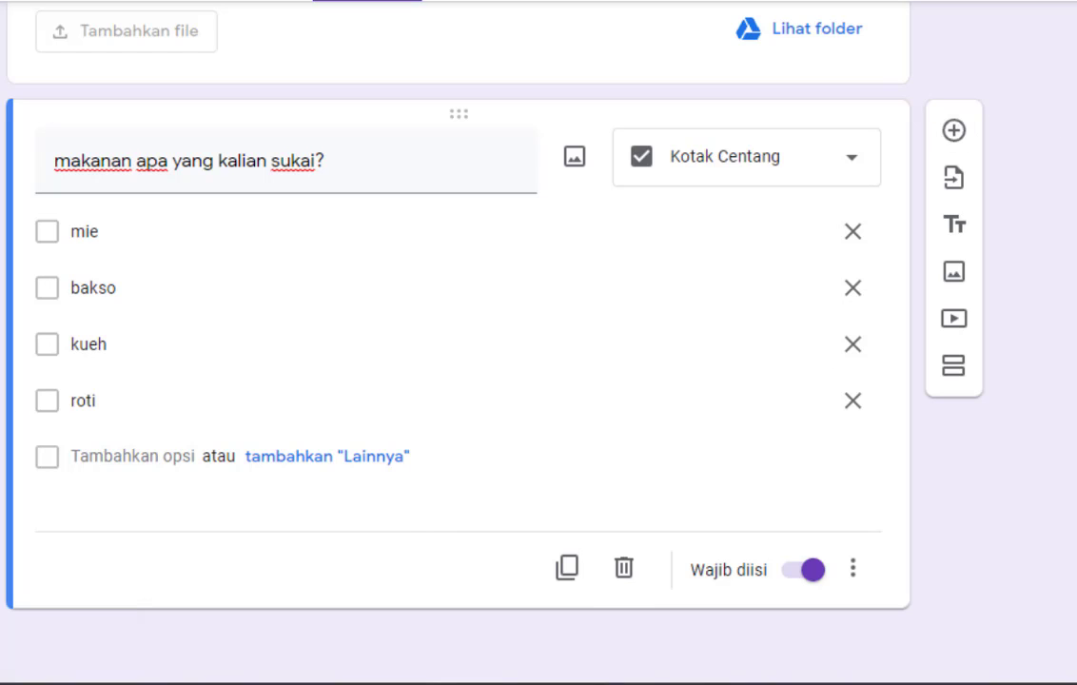
- Add a new question below the checkbox food question reading "makanan pa yang kalian sukai?" with the answer type Drop-down
click(953, 130)
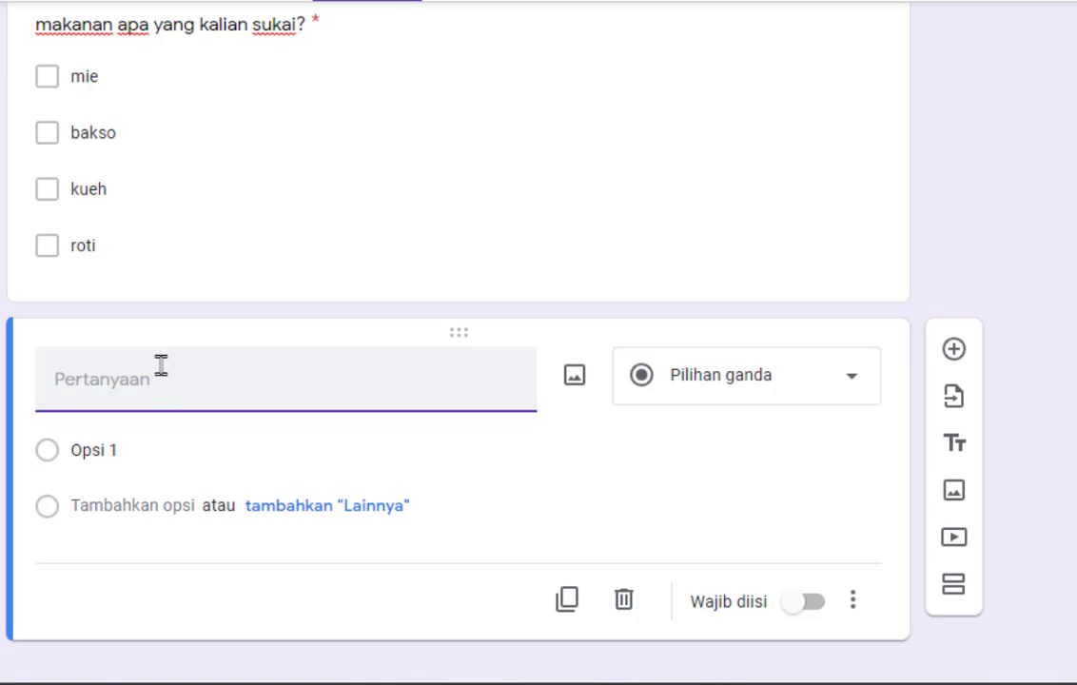
text(makanan pa yng kalian sukai)
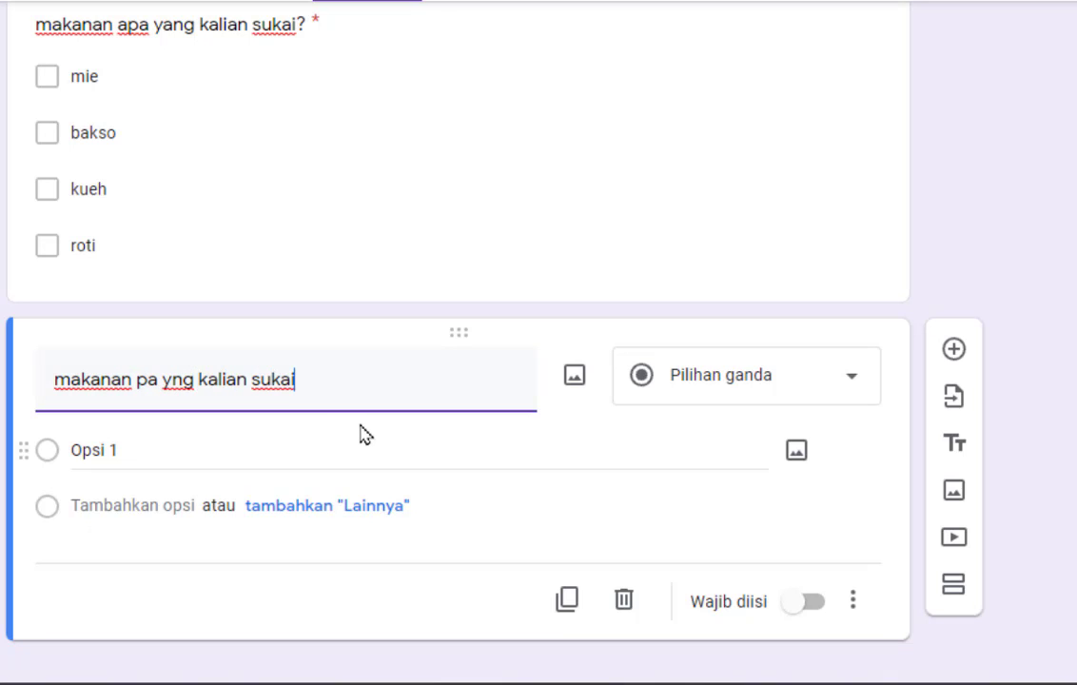
click(160, 371)
text(ling)
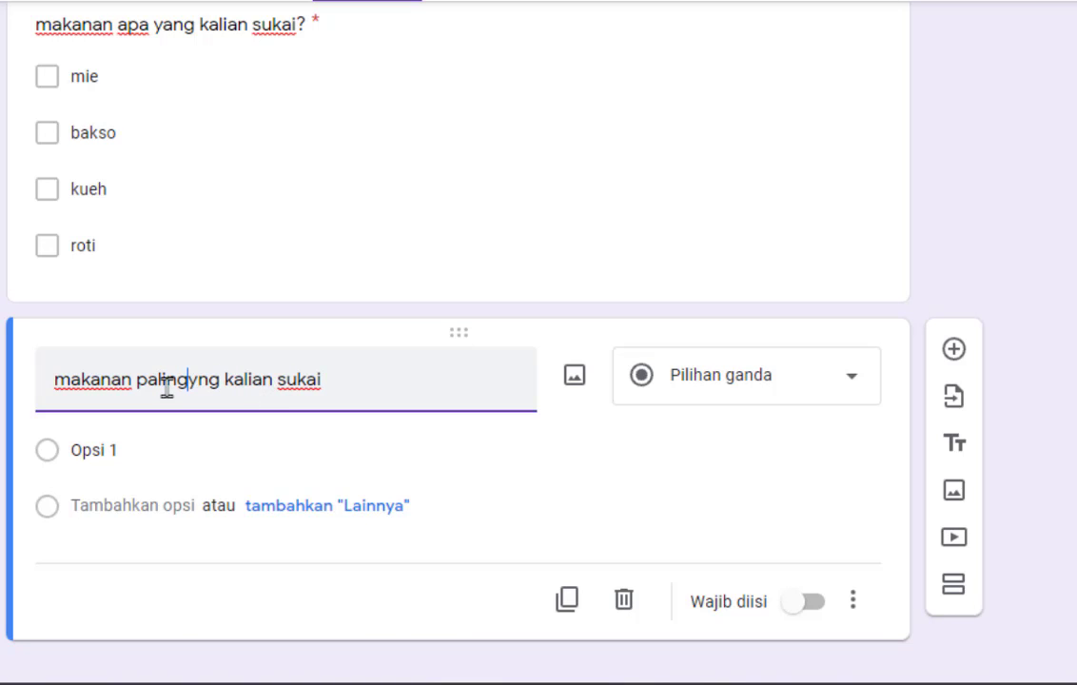
shift+click(138, 379)
key(ctrl+z)
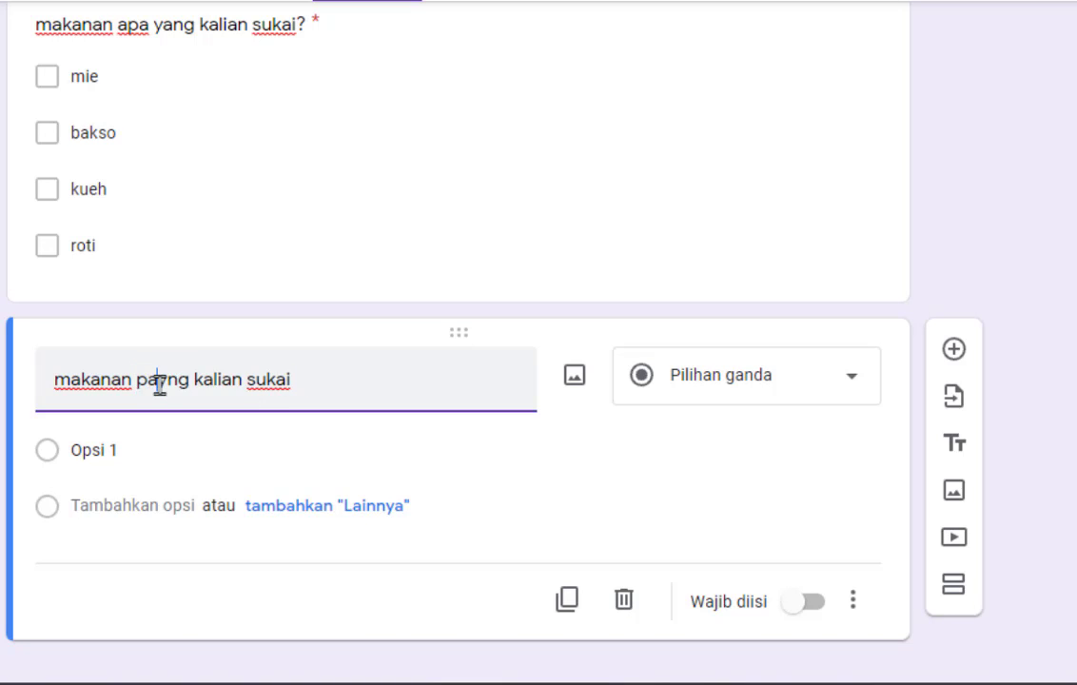
text(a)
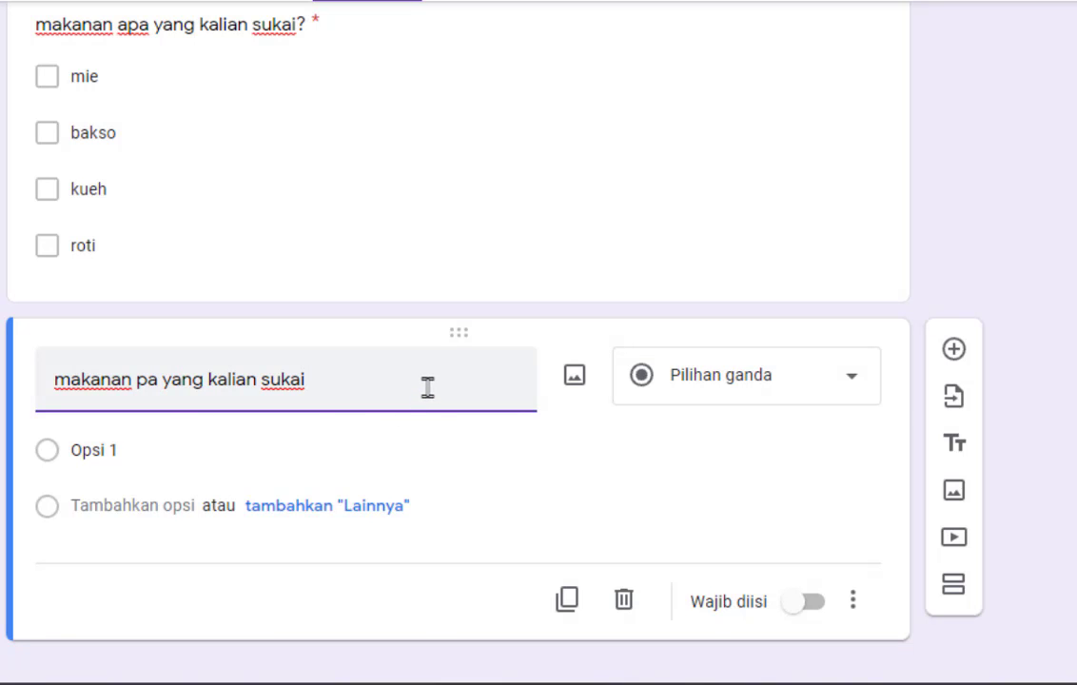
click(716, 387)
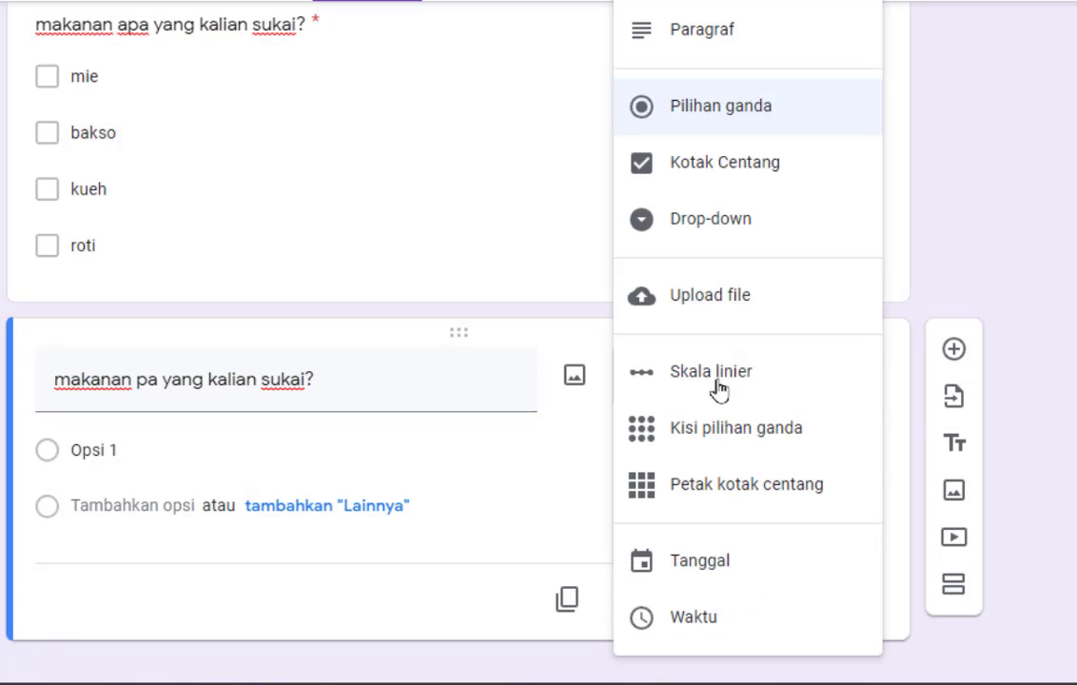
click(754, 236)
- Fill in the drop-down question's options as "mie", "bakso", "kueh" and "roti", matching the checkbox question above
scroll(476, 409, up, 1)
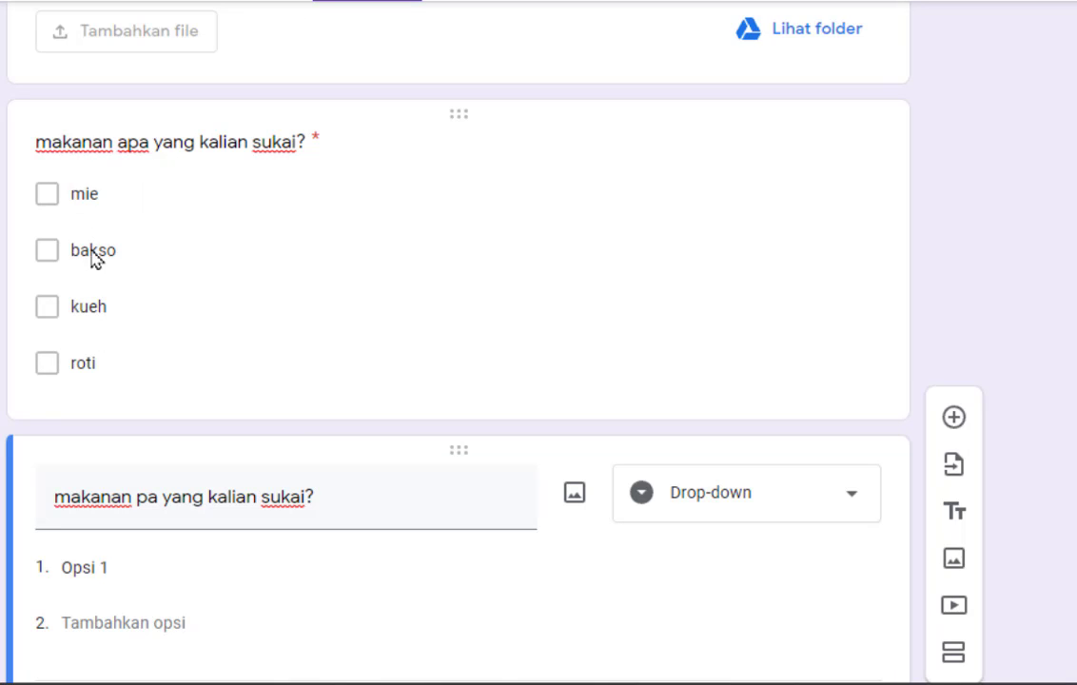
scroll(118, 306, down, 1)
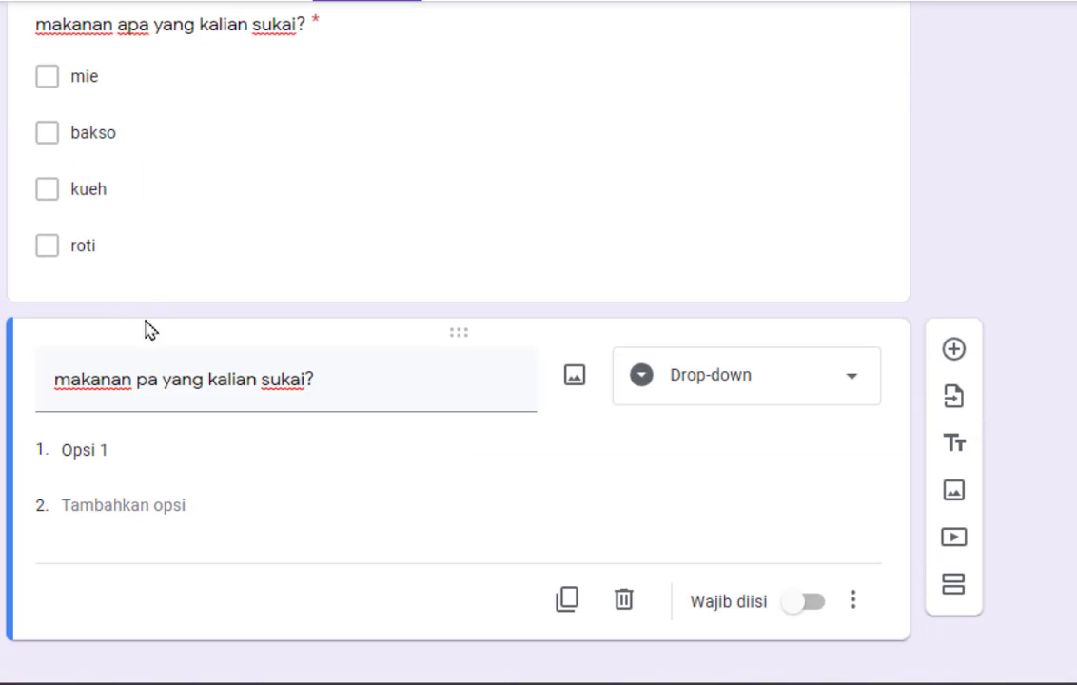
click(85, 447)
text(mie)
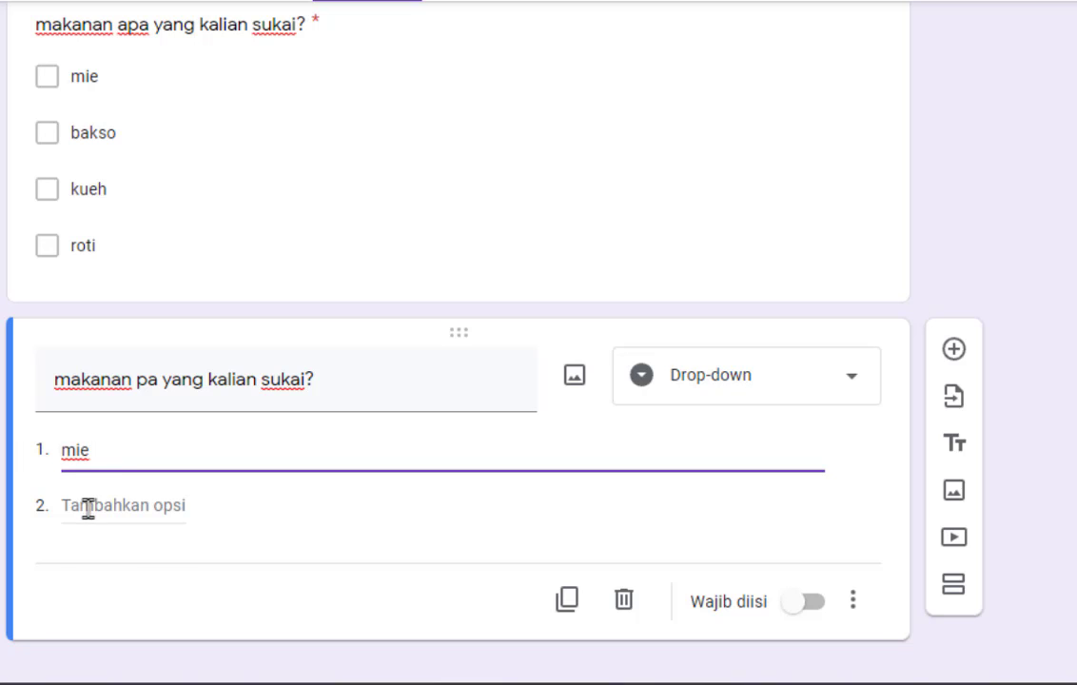
click(86, 506)
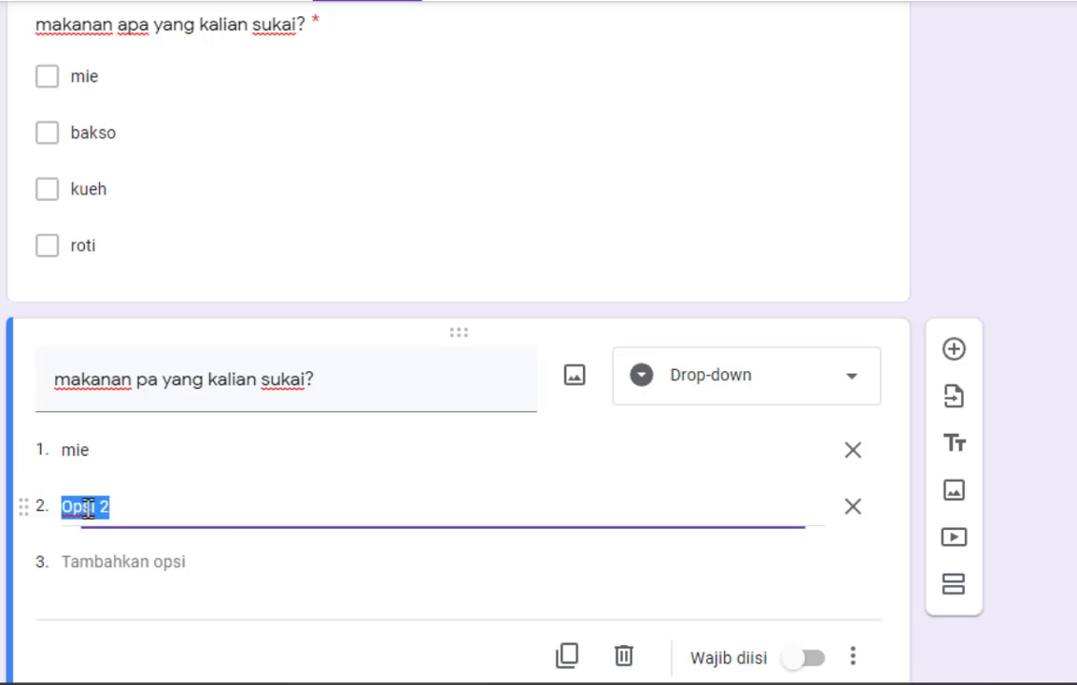
text(bakso)
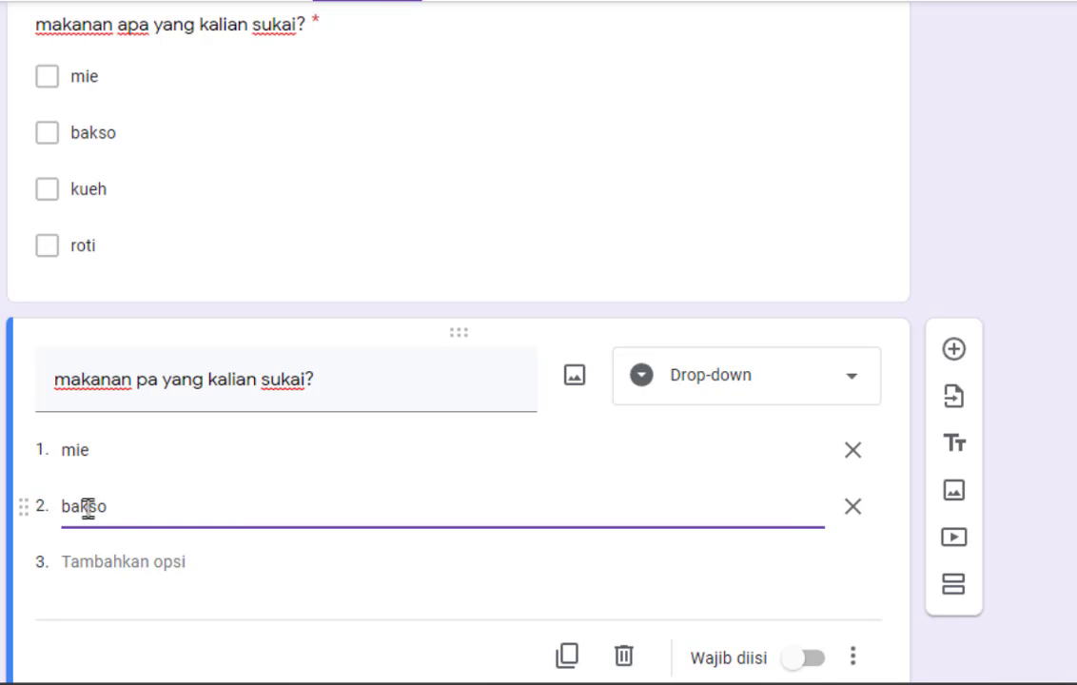
click(84, 560)
text(ku)
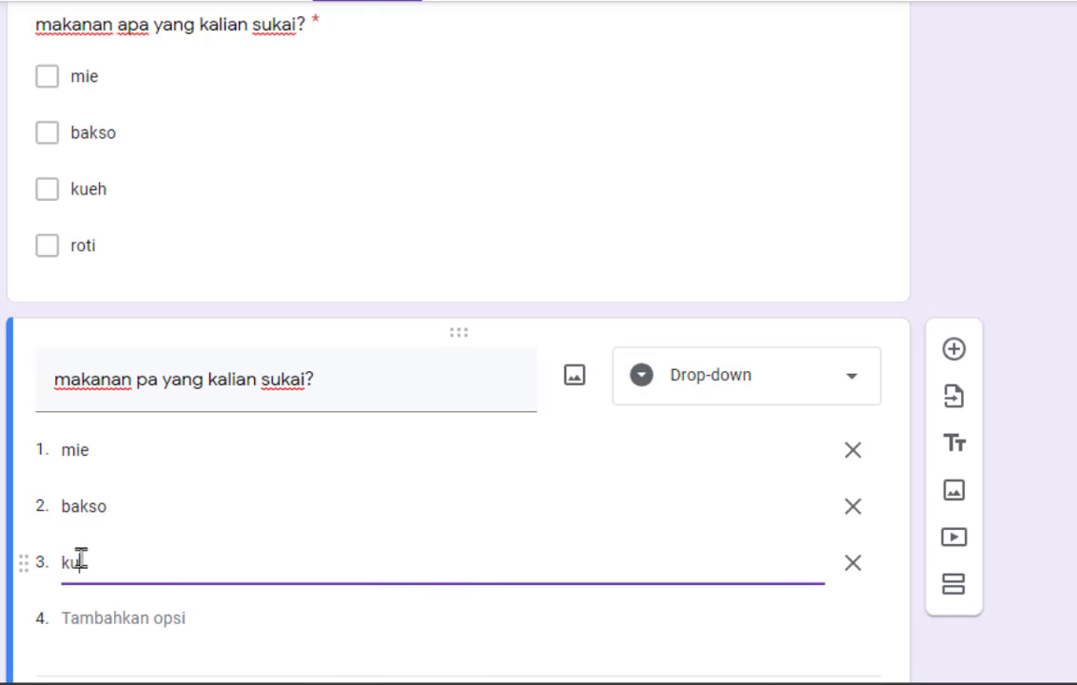
text(eh)
click(76, 618)
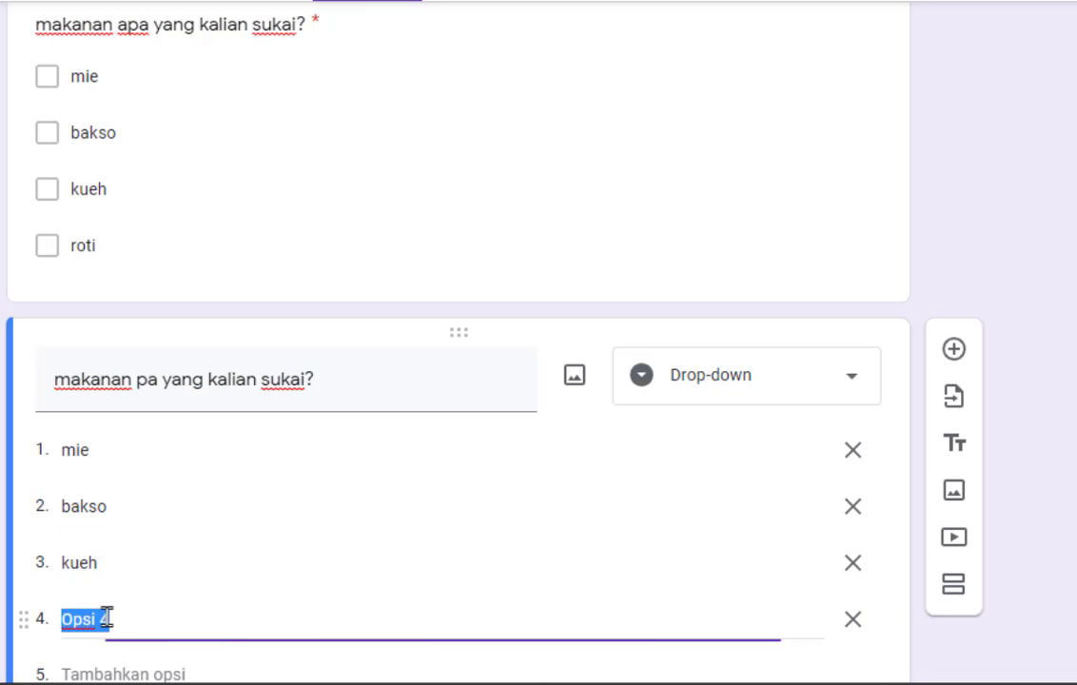
text(roti)
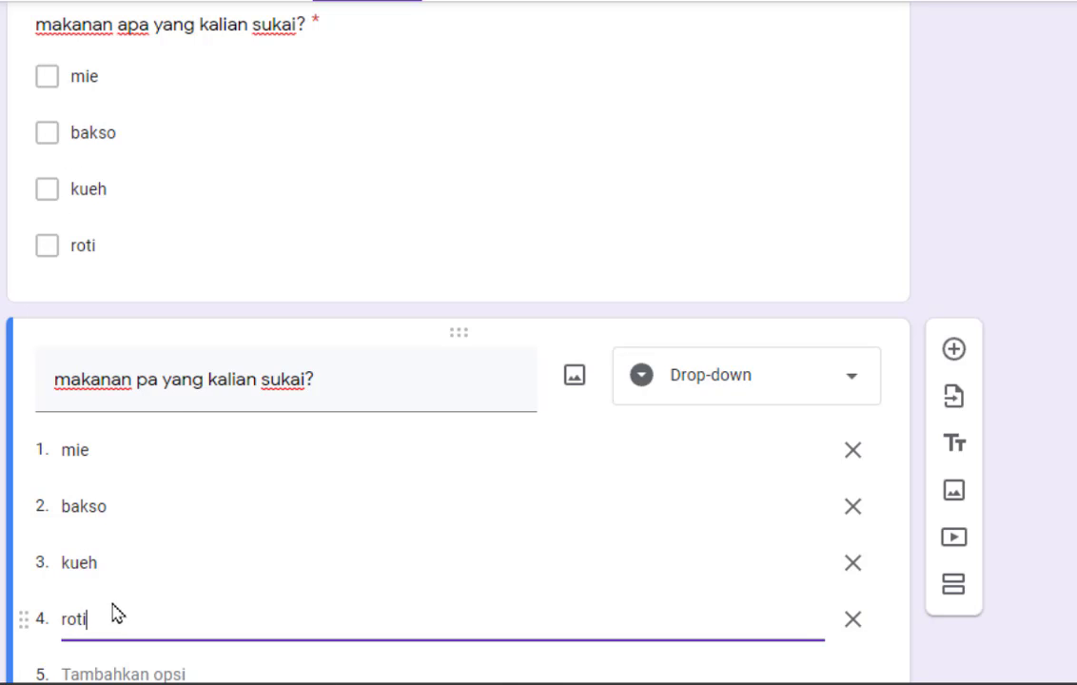
- Make the drop-down food question required (Wajib diisi) and compare its options with the checkbox question above
scroll(123, 571, down, 2)
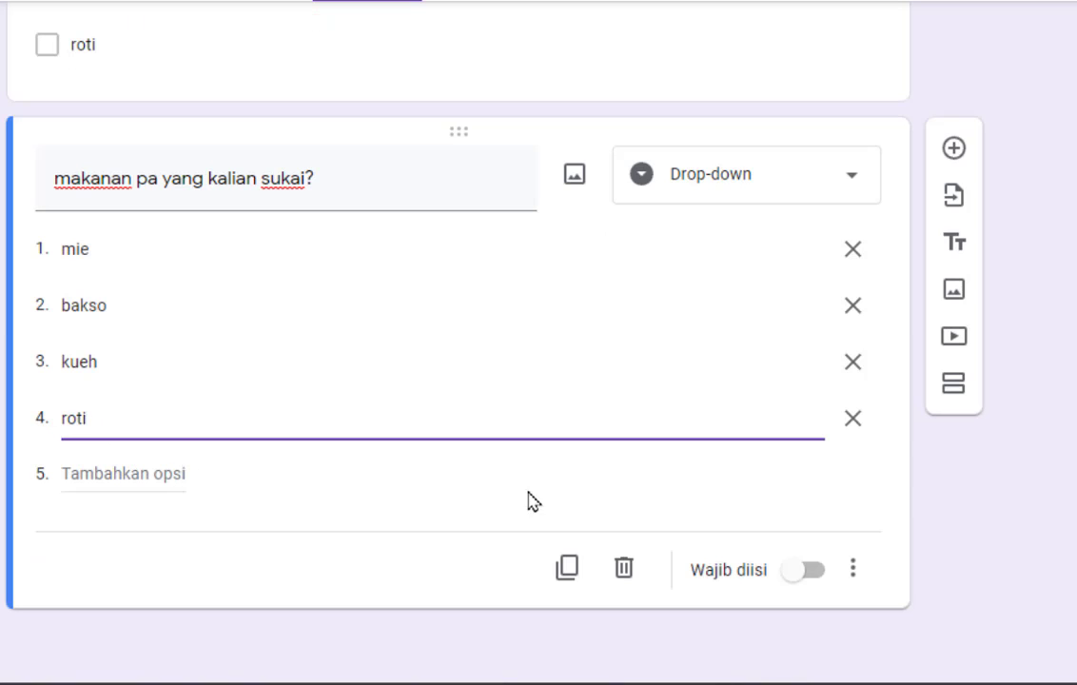
scroll(506, 476, up, 1)
scroll(629, 411, down, 1)
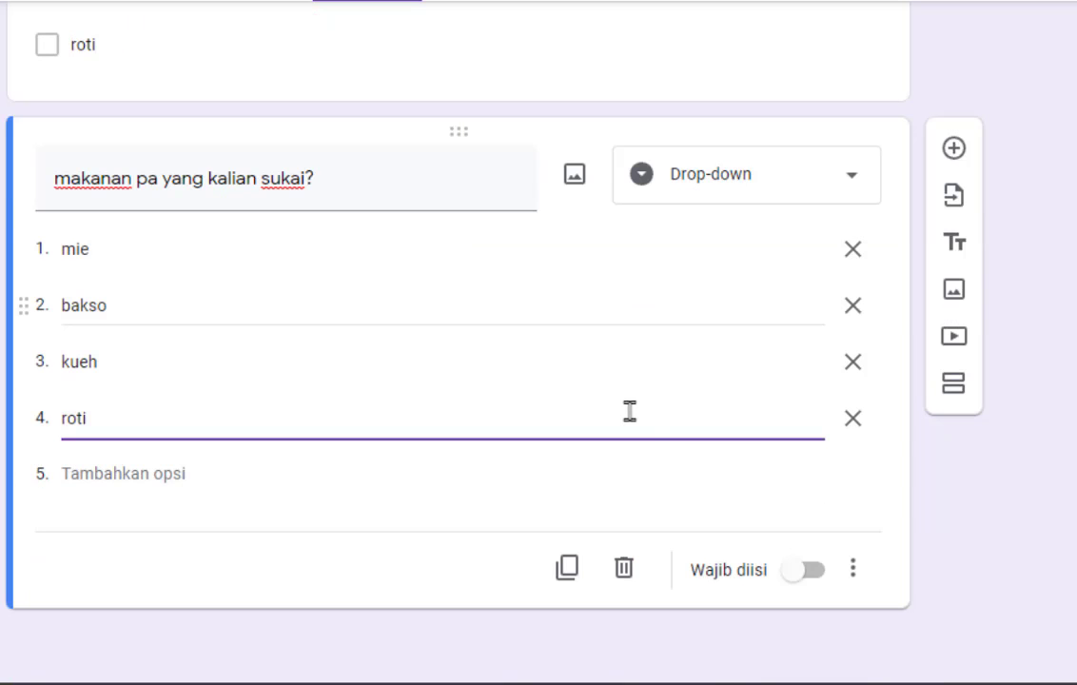
click(804, 573)
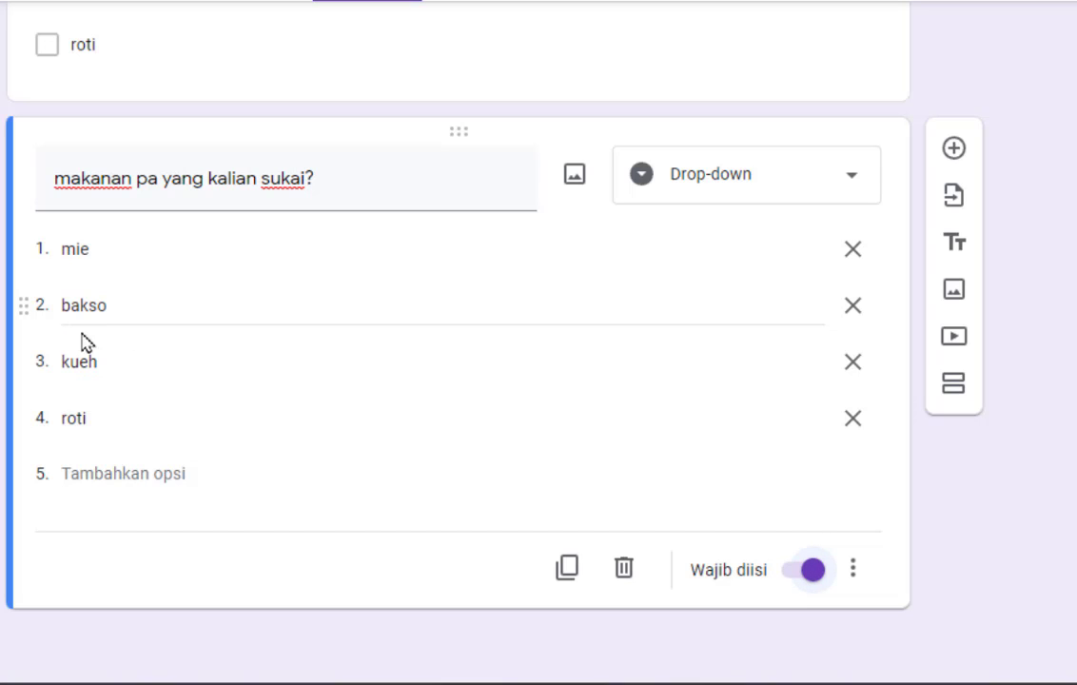
scroll(118, 399, up, 4)
scroll(123, 447, down, 2)
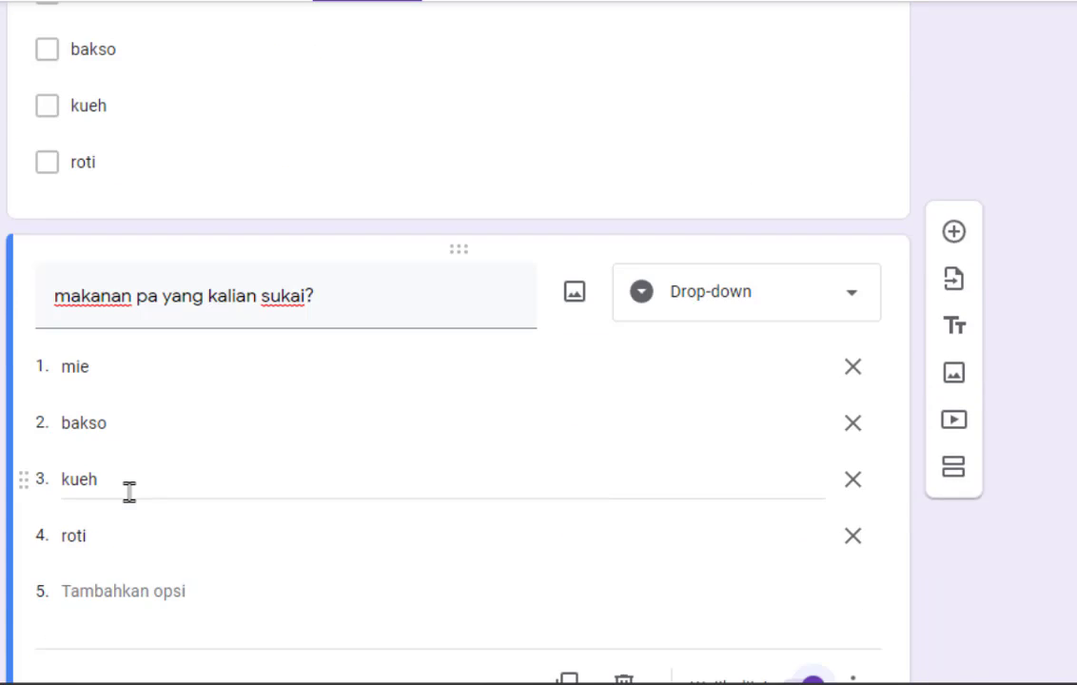
scroll(95, 437, down, 1)
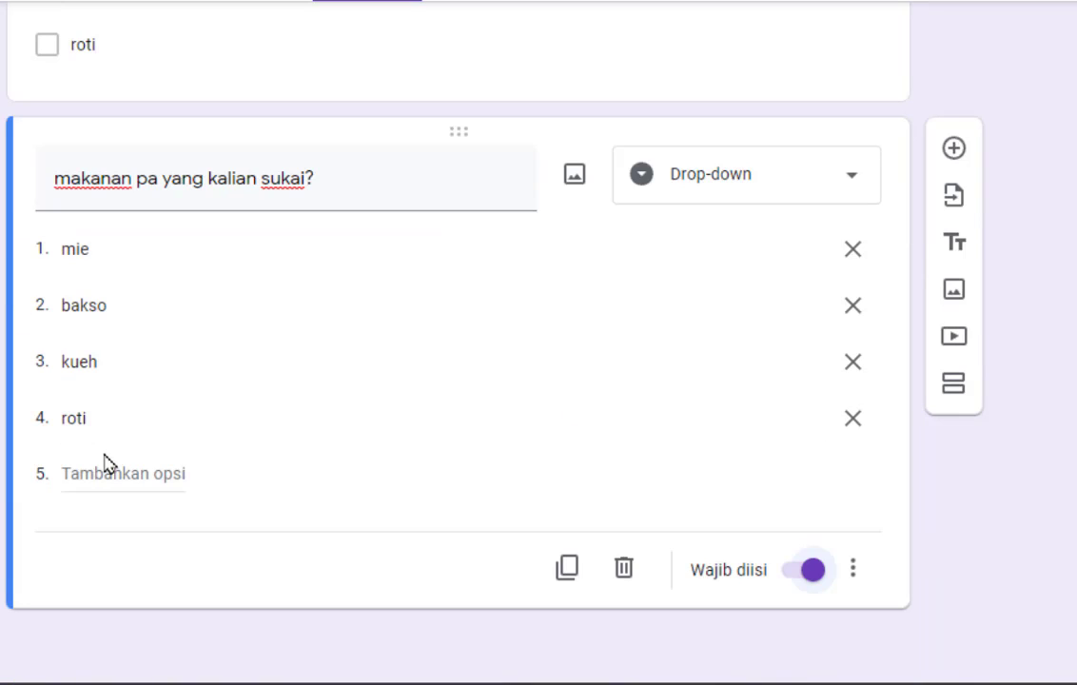
- Add a new question below the drop-down reading "seberapa puas nda dengan pelayanan kami" with the answer type Skala linier
click(955, 150)
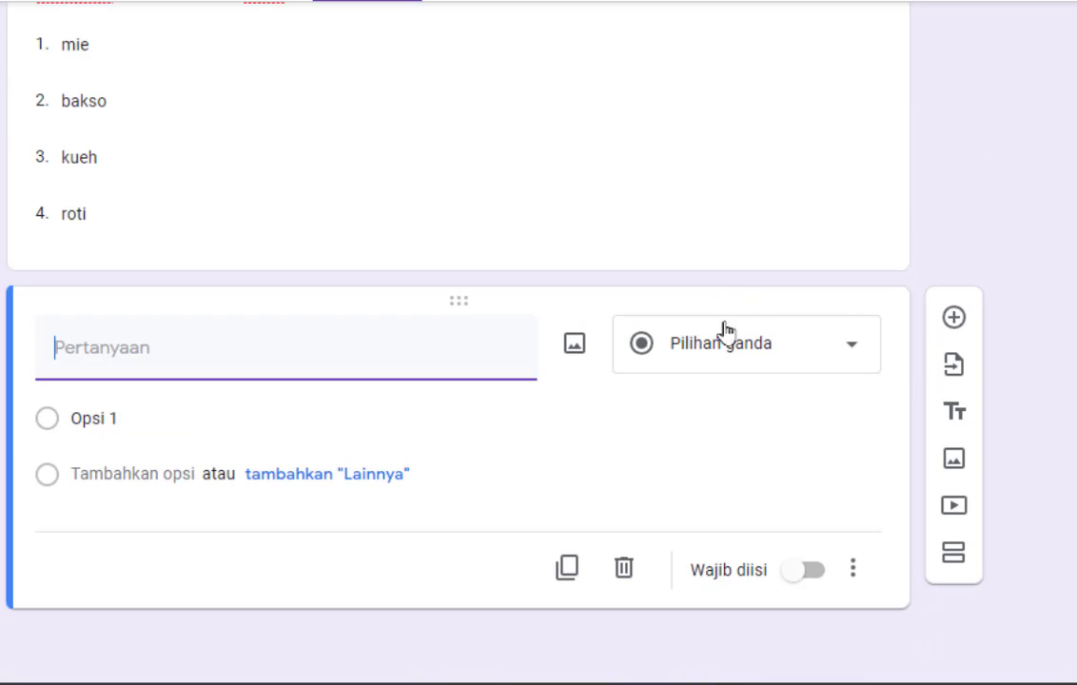
click(726, 332)
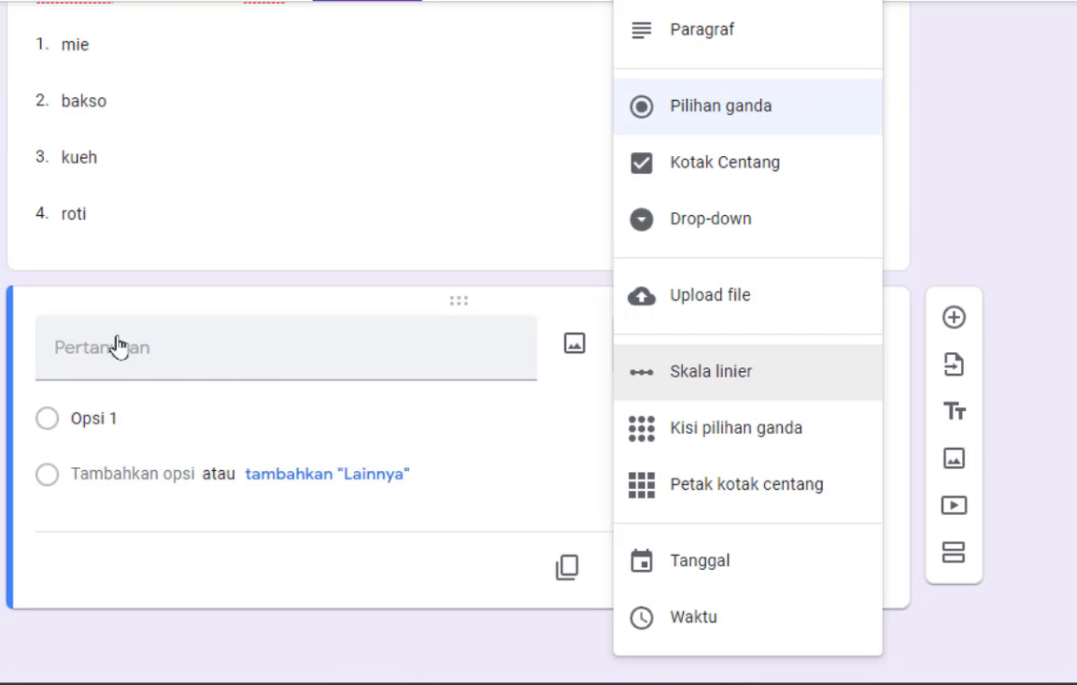
click(229, 340)
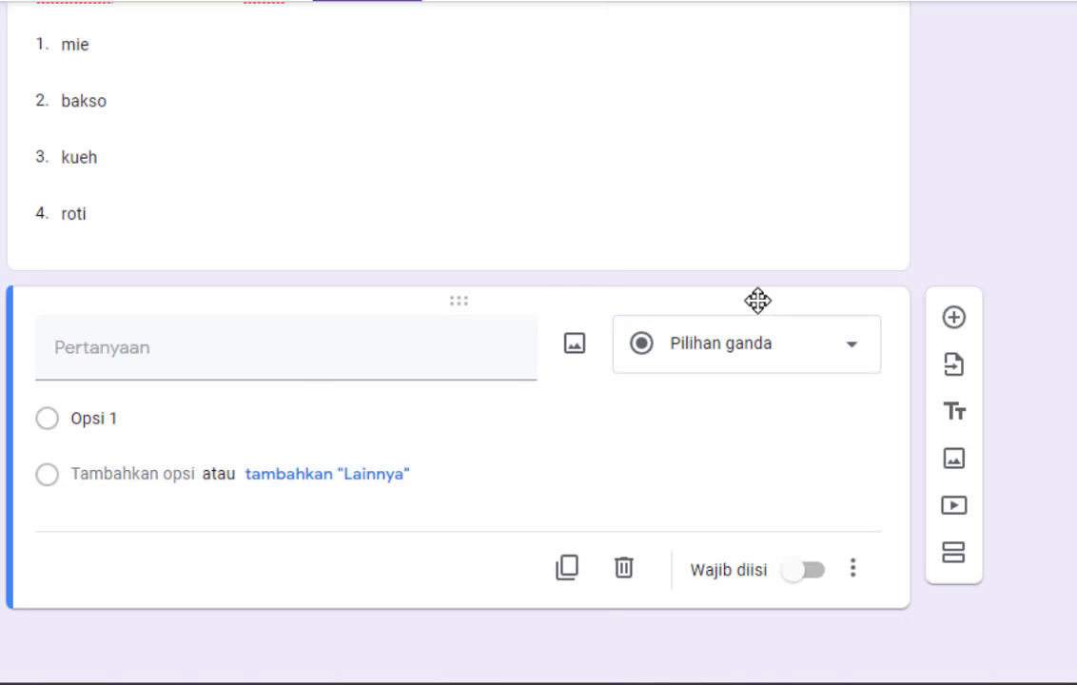
click(168, 371)
text(sebe)
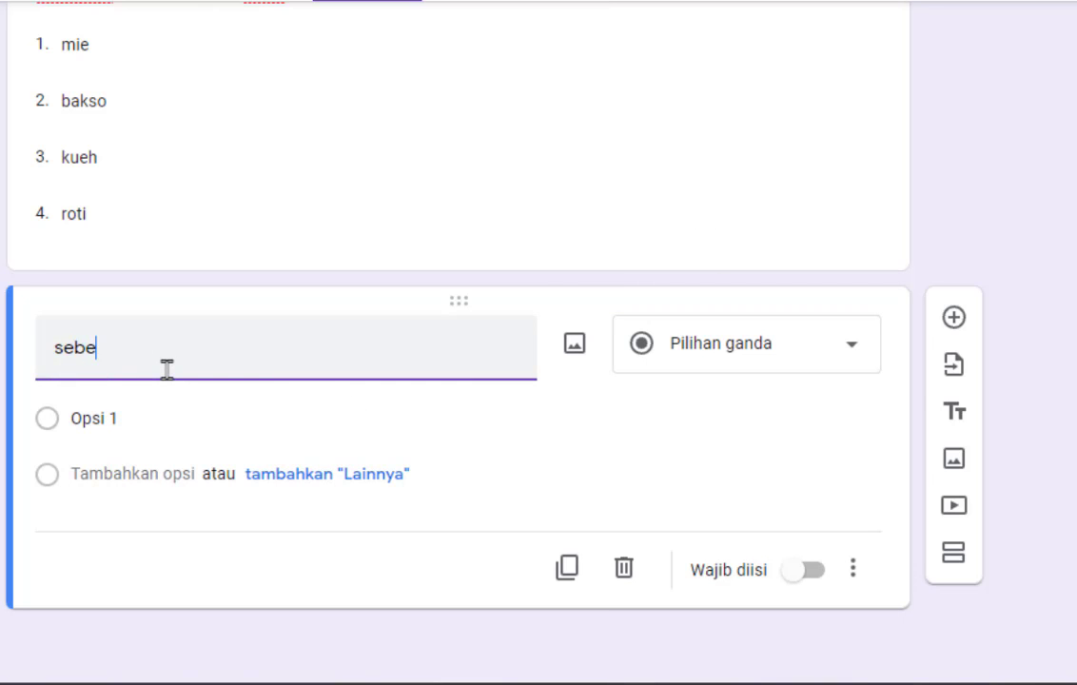
text(rapa)
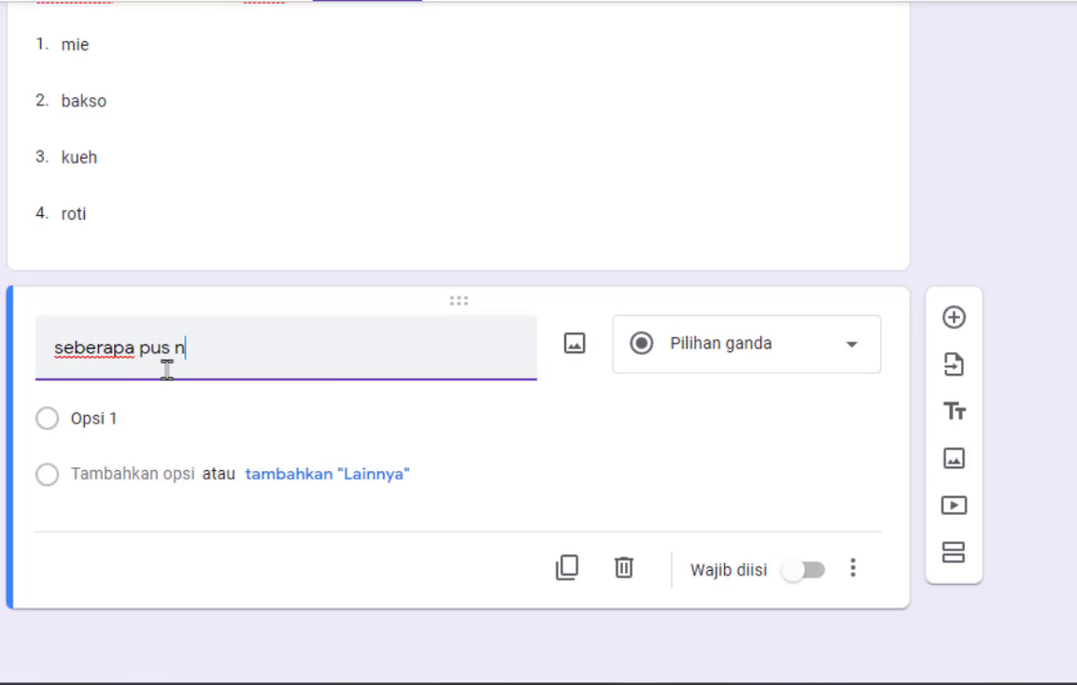
text( puas nda dengan p)
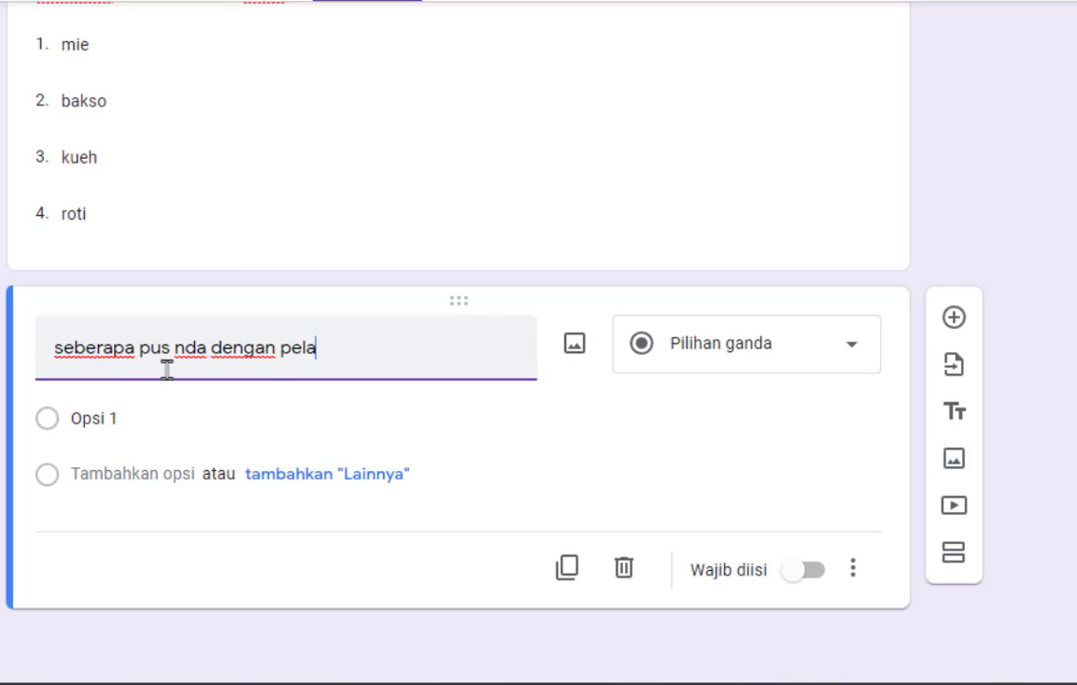
text(elayanan kami)
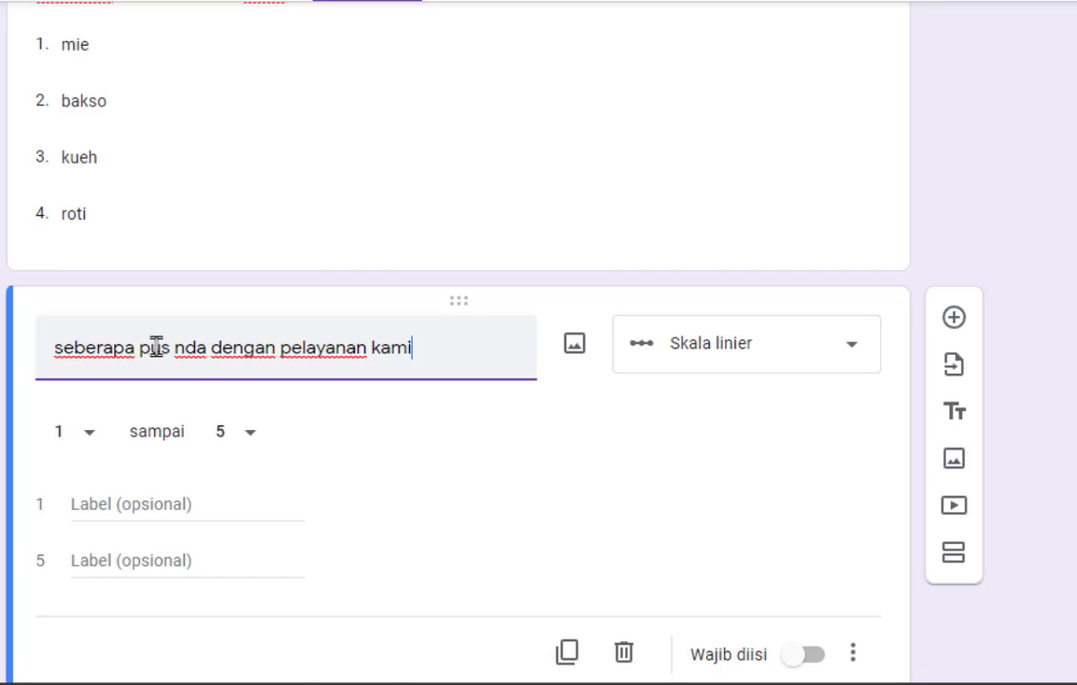
text(a)
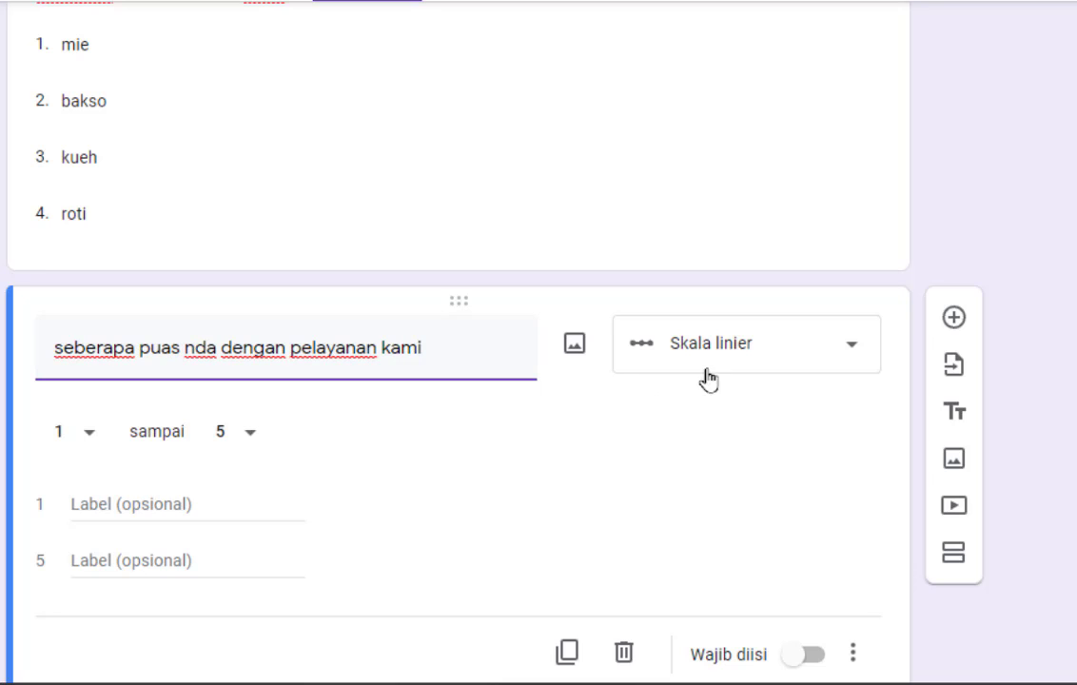
click(776, 350)
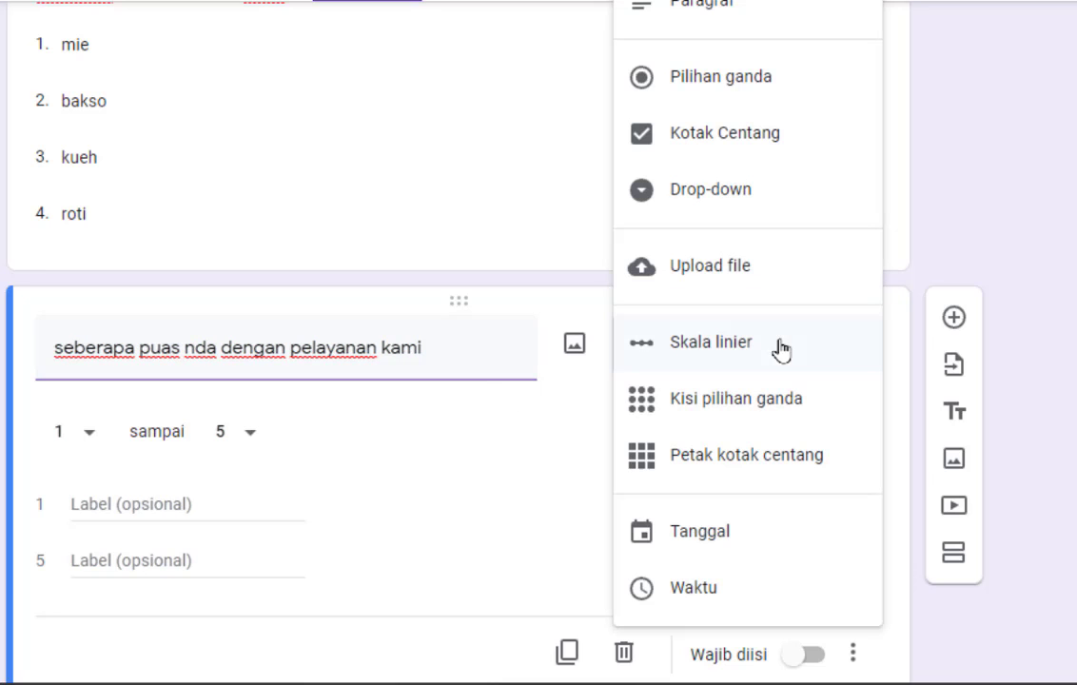
click(708, 350)
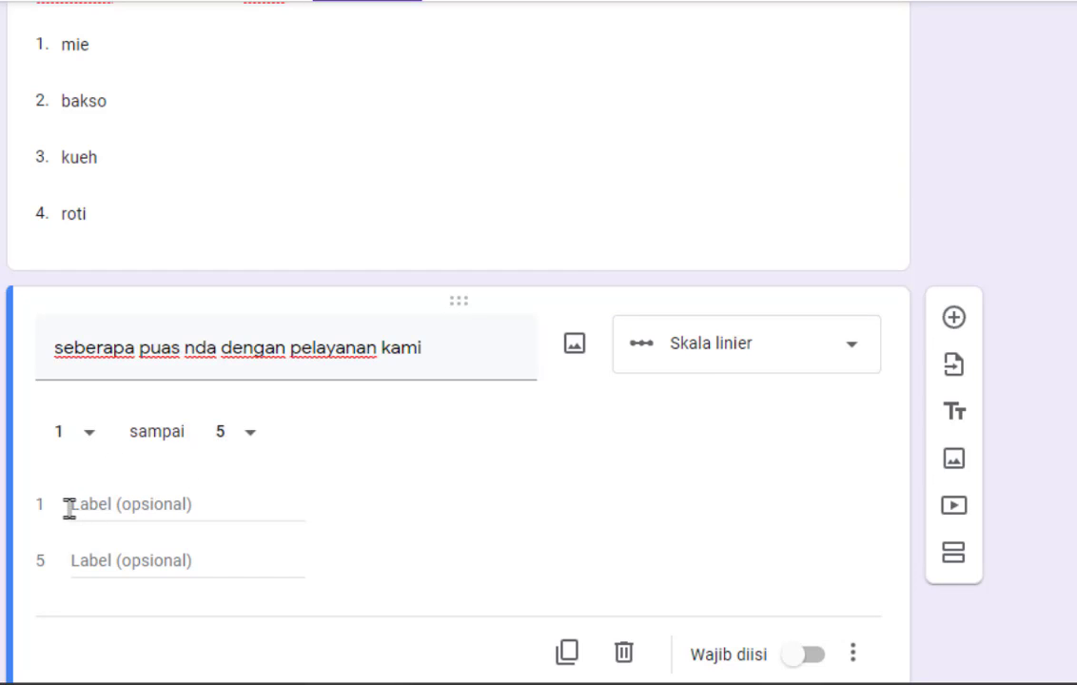
- Label the linear scale's value 1 as "sangat kurang" and value 5 as "sangat puas"
click(187, 519)
text(k)
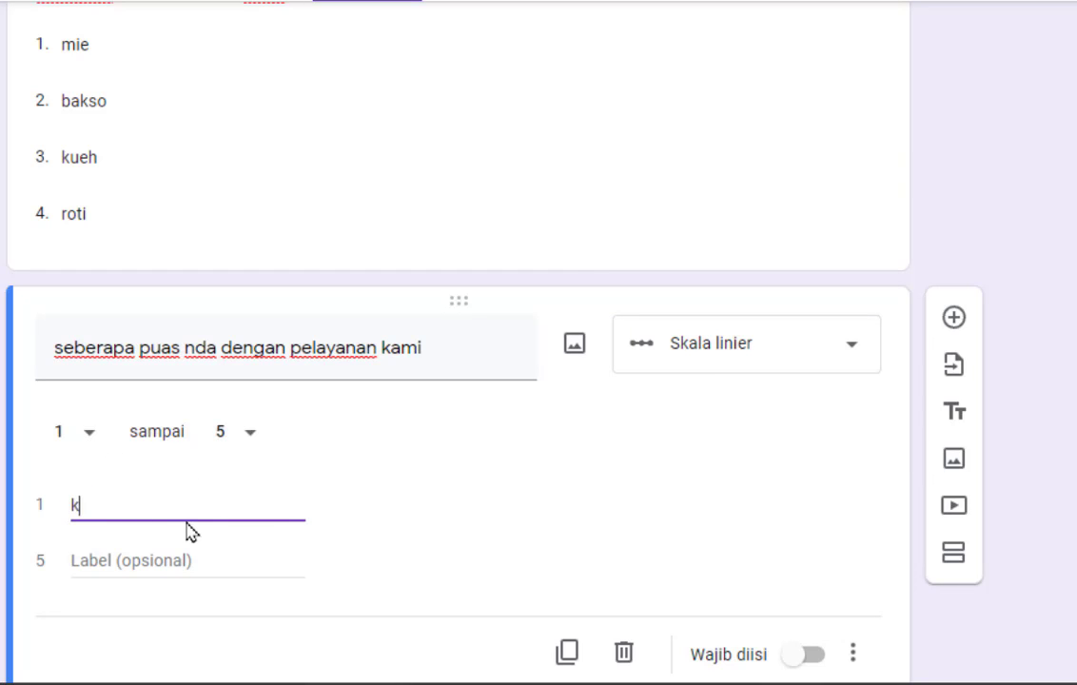
text(ur)
key(BackSpace)
key(BackSpace)
key(BackSpace)
text(s)
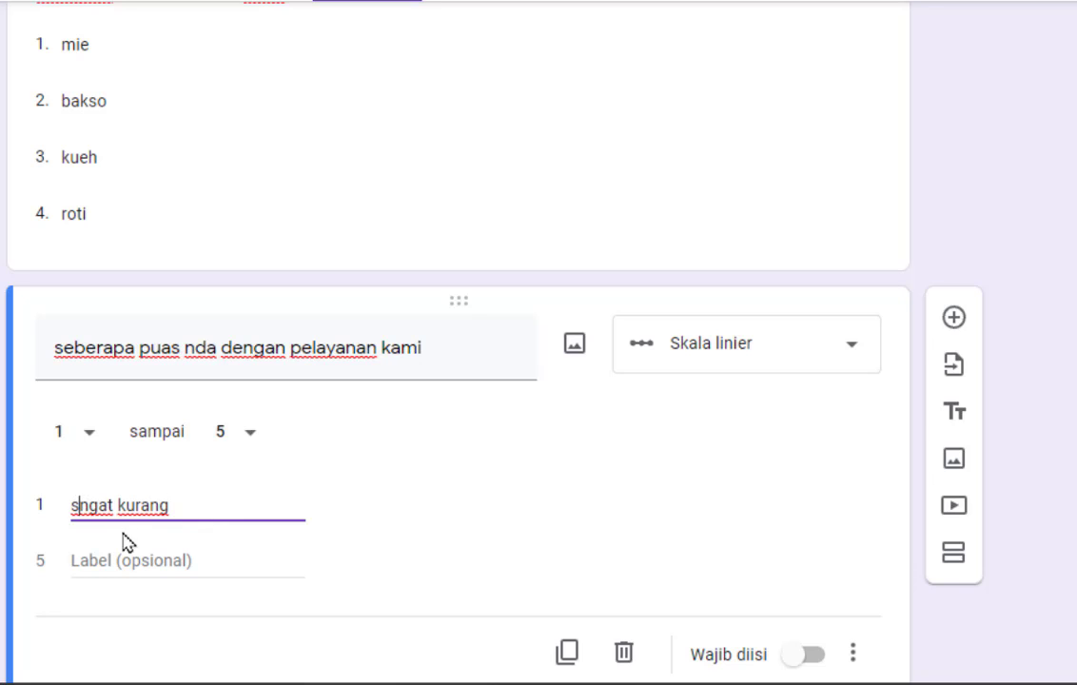
text(a)
click(183, 570)
text(sa)
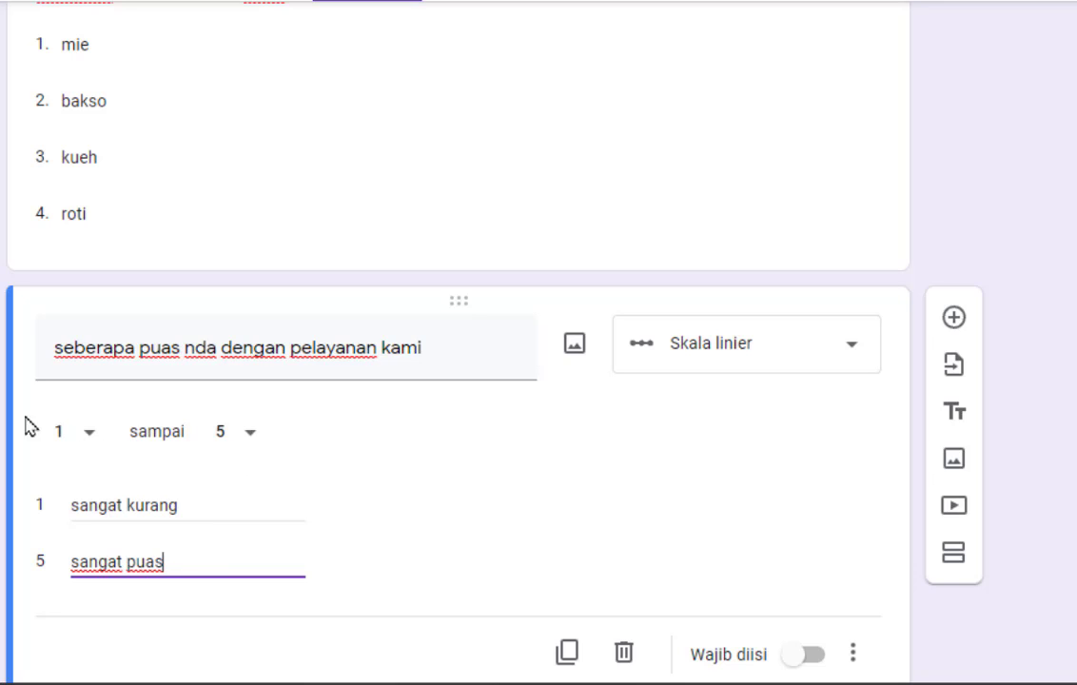
- Correct the satisfaction question's wording to "seberapa puas anda dengan pelayanan kami"
triple_click(188, 342)
click(184, 346)
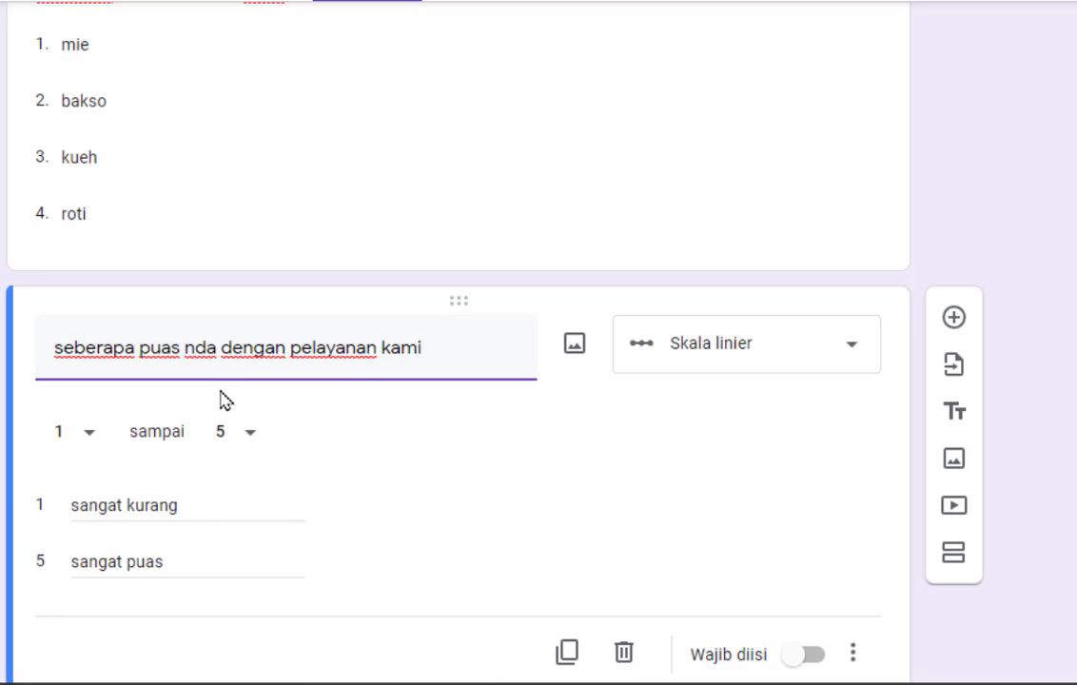
text(a)
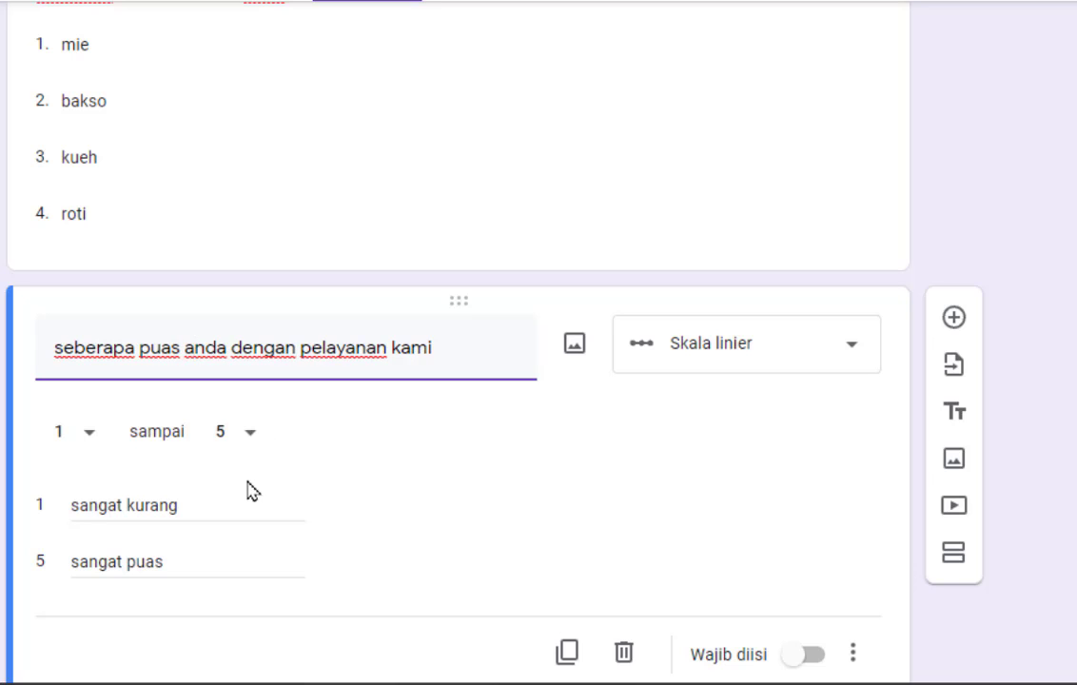
scroll(244, 497, down, 1)
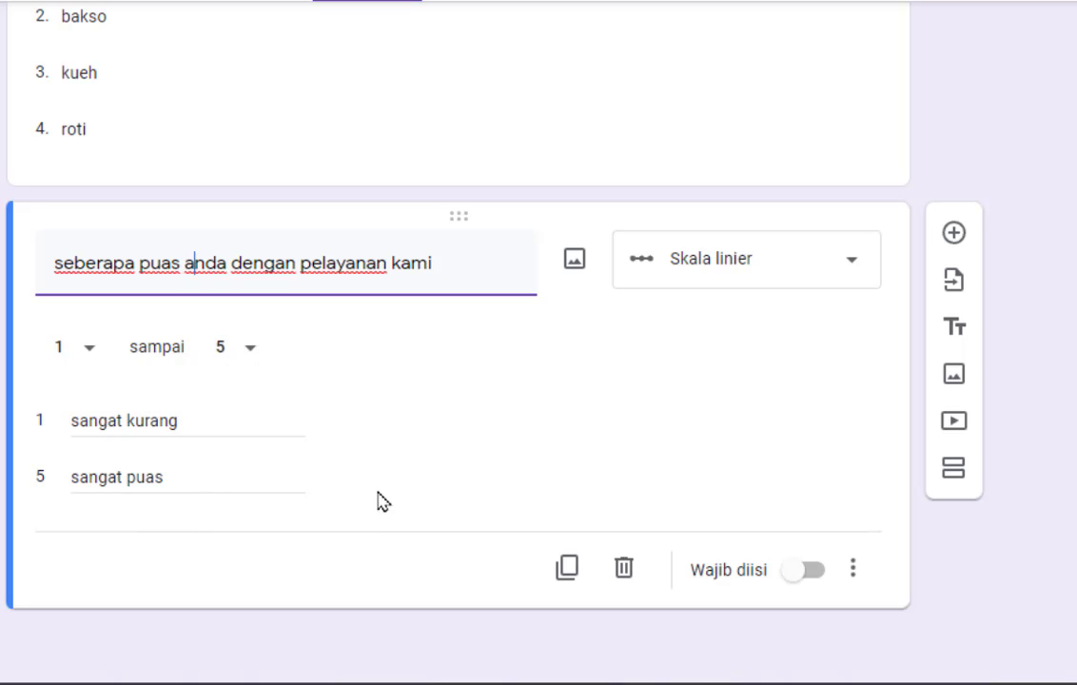
- Make the satisfaction scale question required and add a question below it titled "survey" with the answer type Kisi pilihan ganda
click(796, 571)
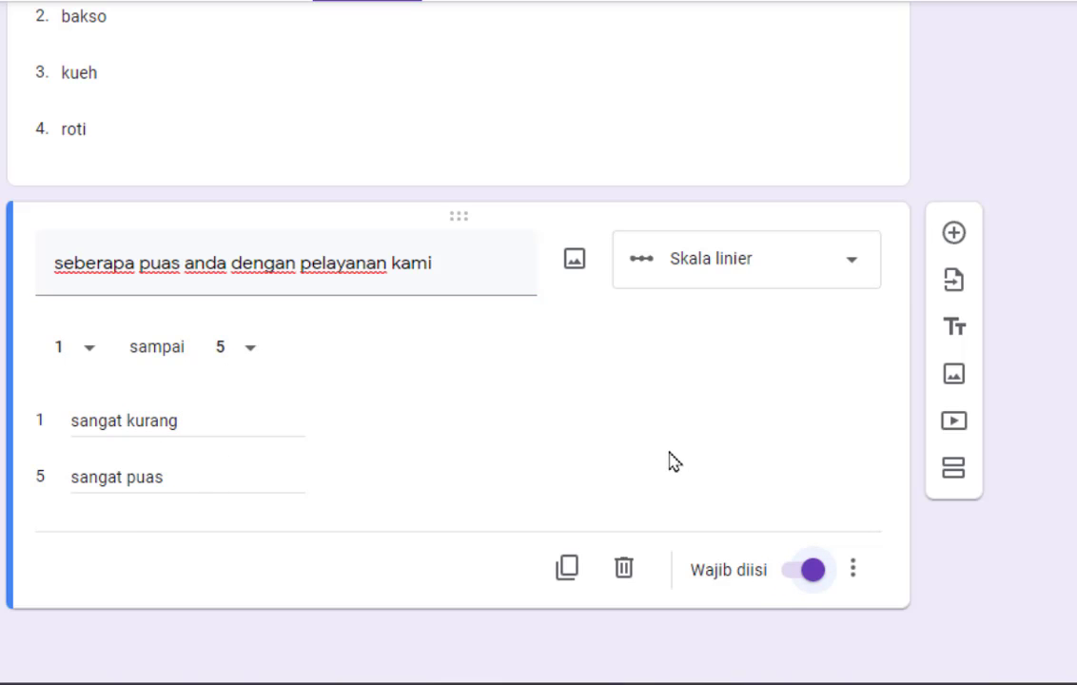
click(954, 234)
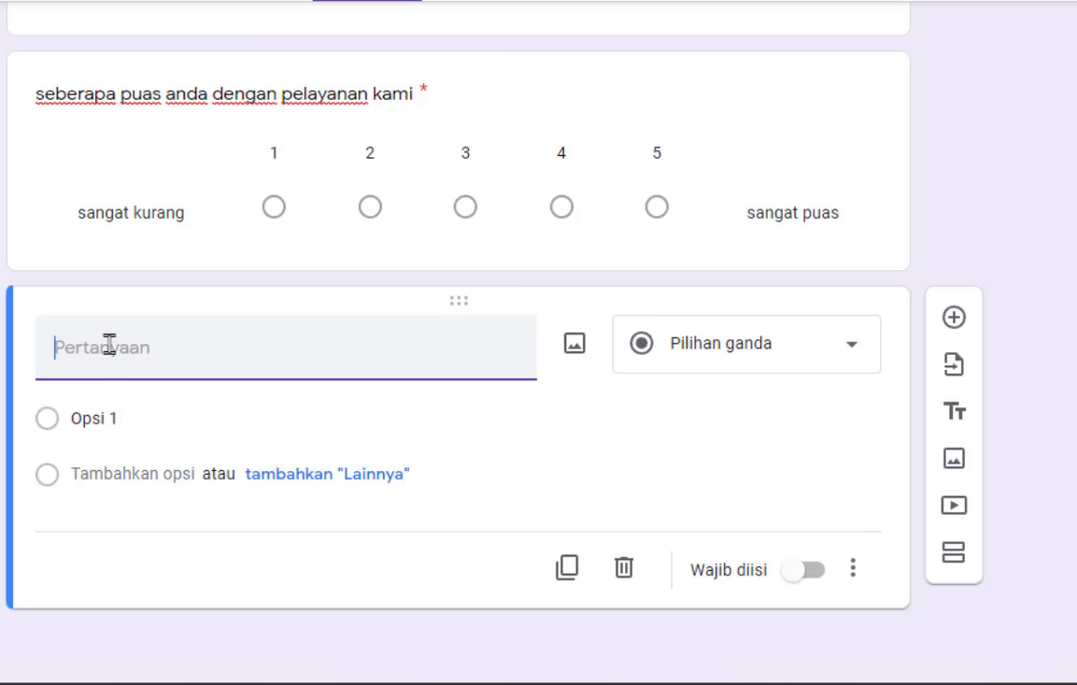
text(survey)
click(740, 368)
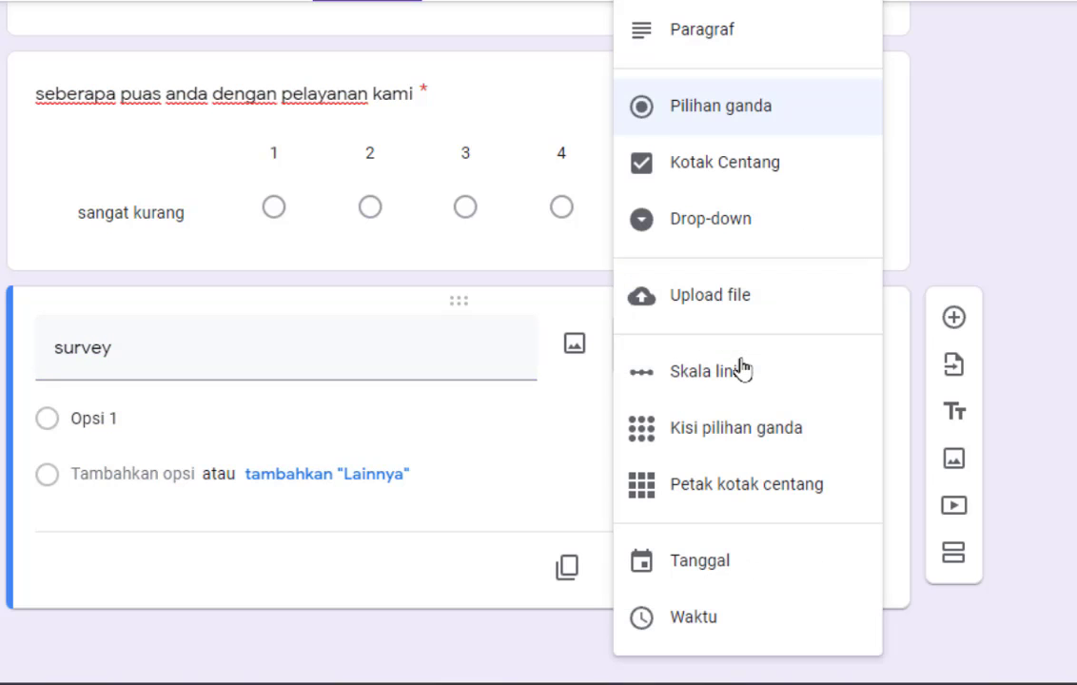
click(723, 443)
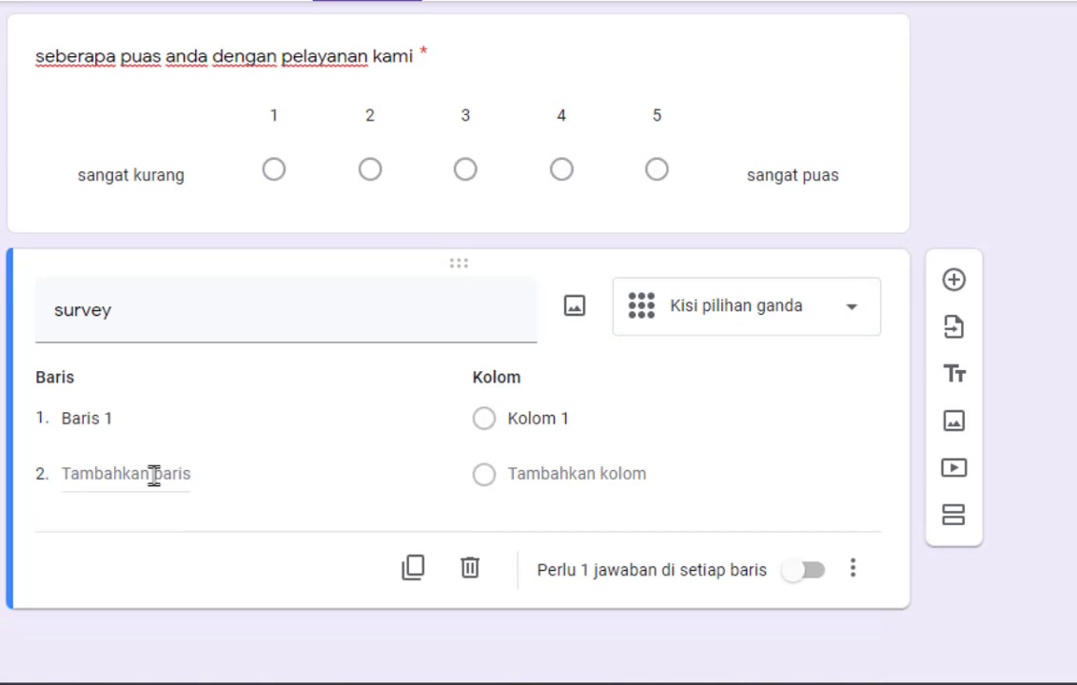
- Enter "puaskh anda dengan pelayanan kami?" as the first row of the survey grid
click(123, 416)
text(puas)
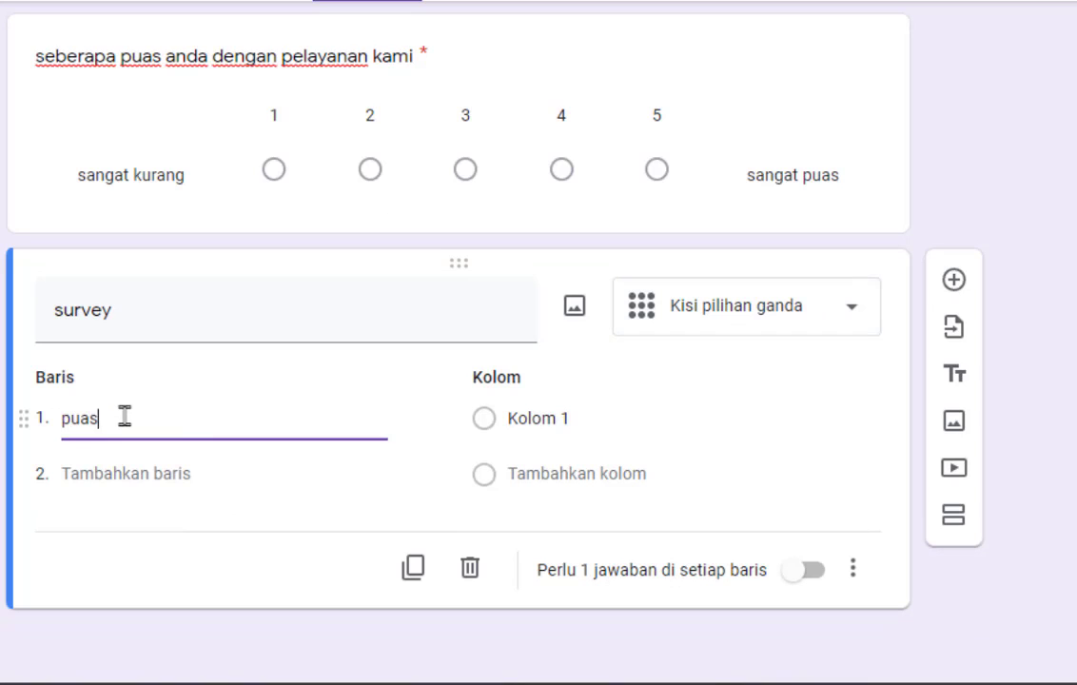
text(kh anda dengan)
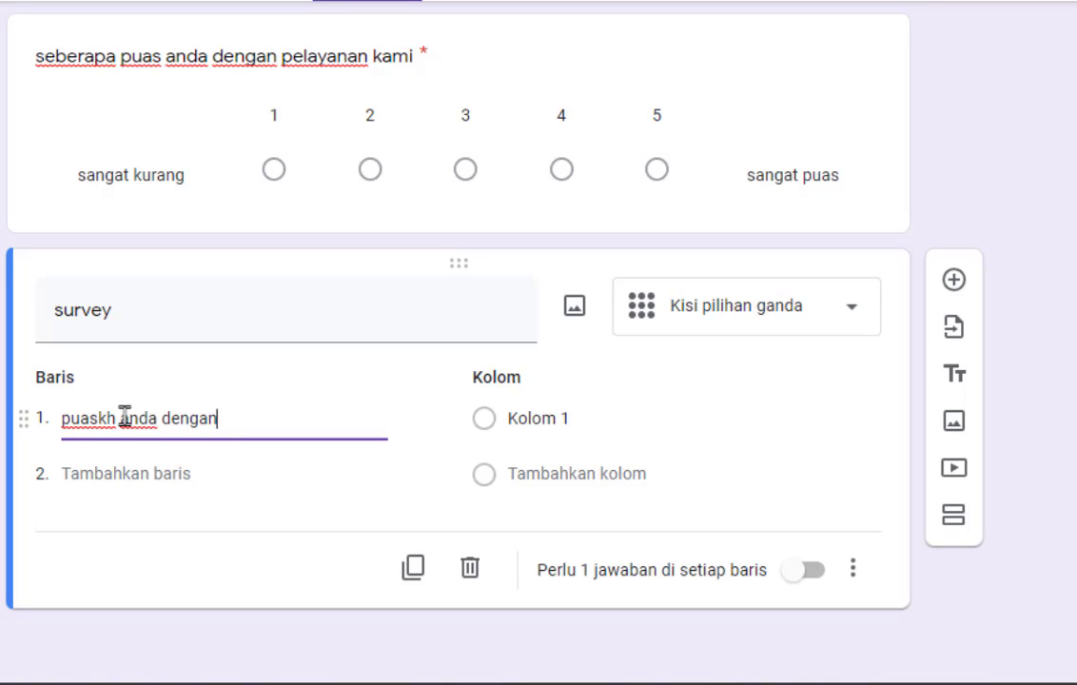
text( pelayanan kami?)
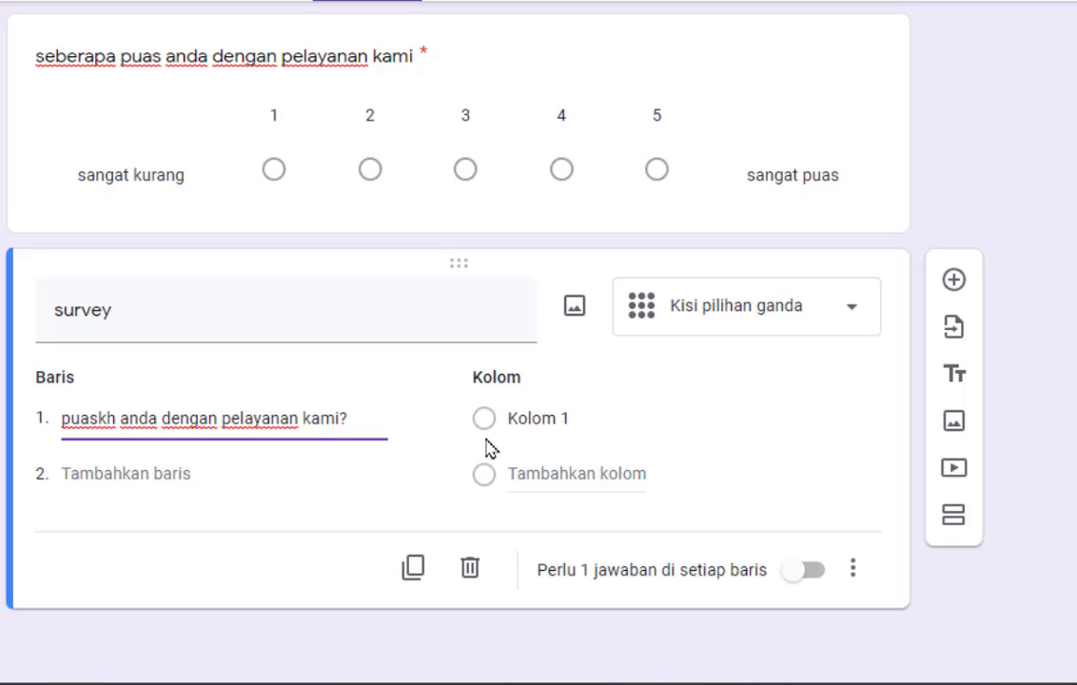
- Name the survey grid's first two columns "ya" and "tidak"
click(593, 410)
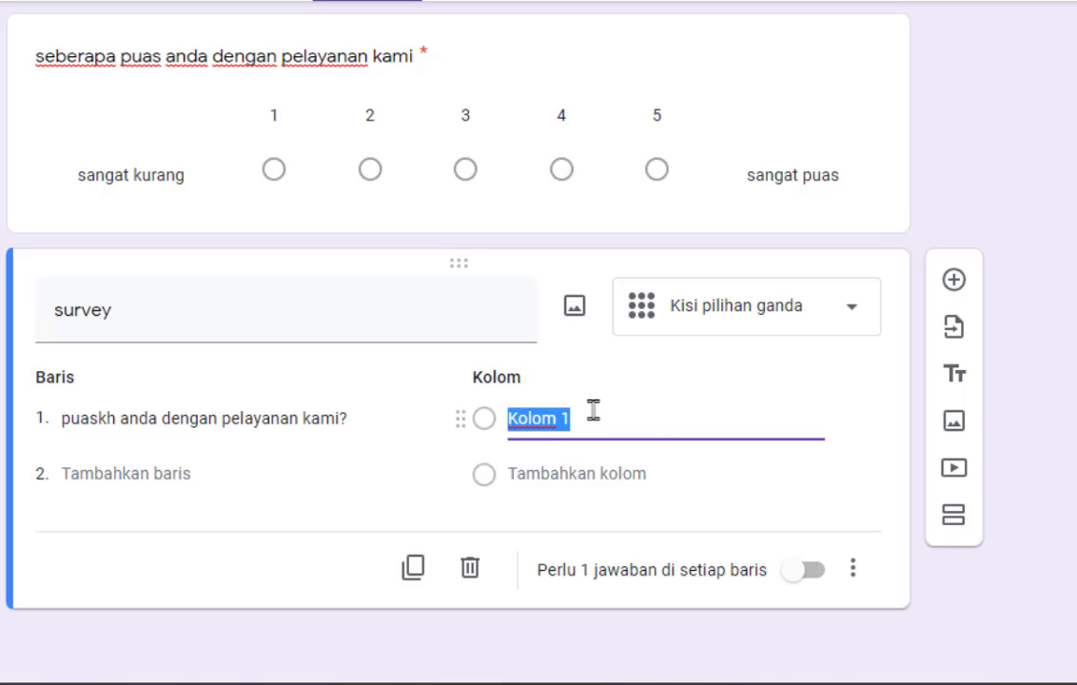
text(ya)
click(566, 474)
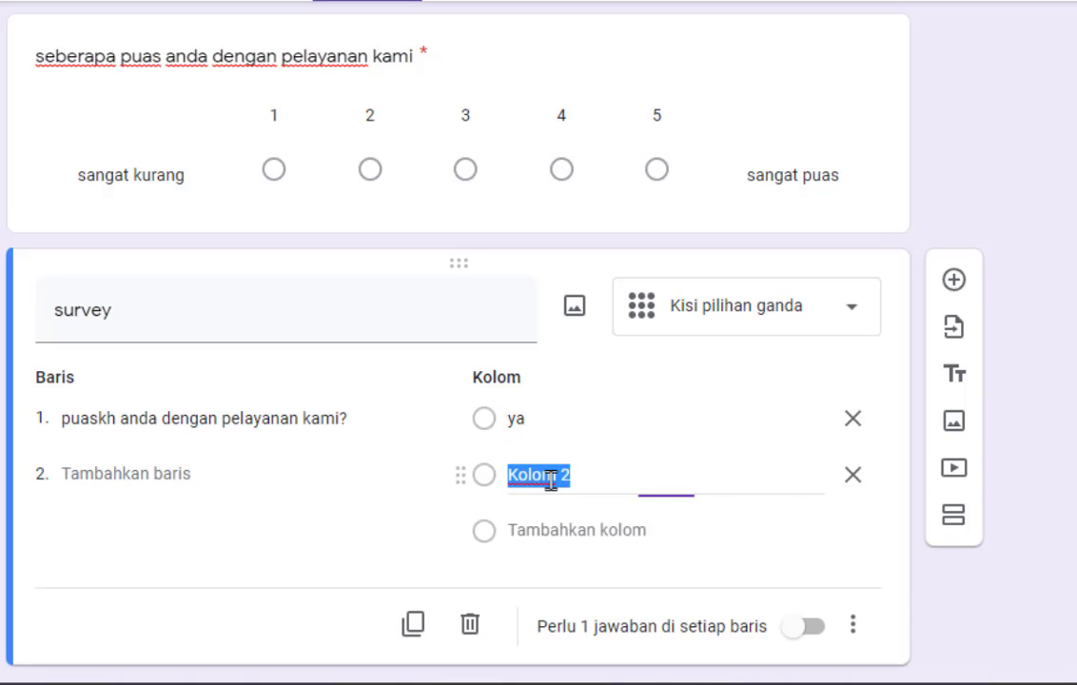
text(tidak)
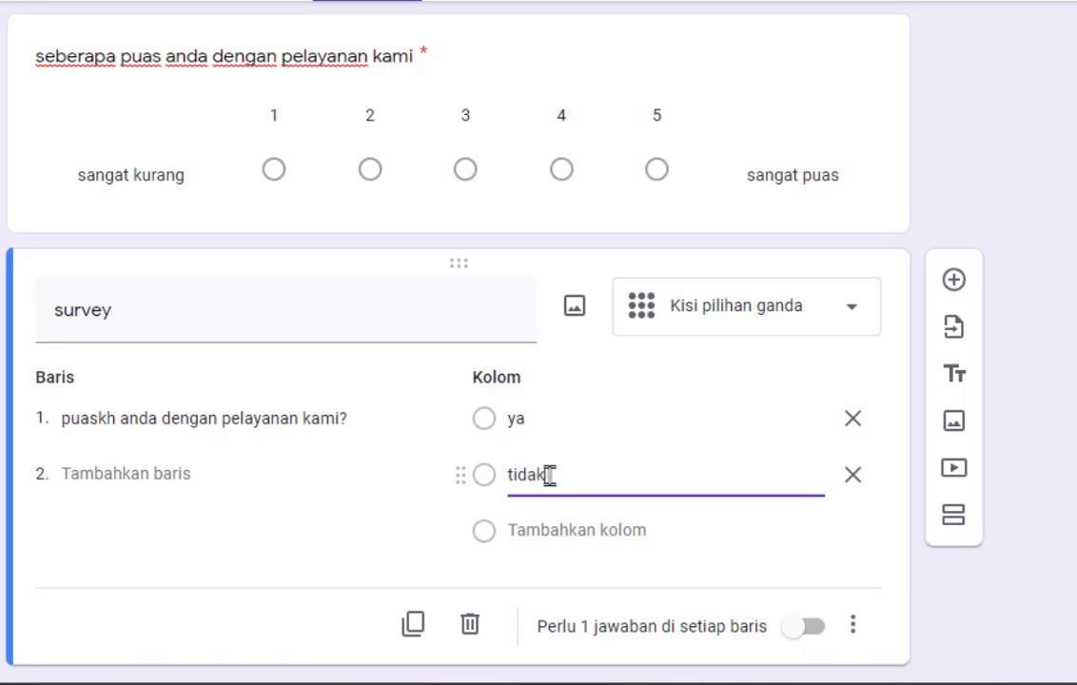
- Correct the first row's wording to "puaskah anda dengan pelayanan kami?"
click(123, 423)
click(102, 418)
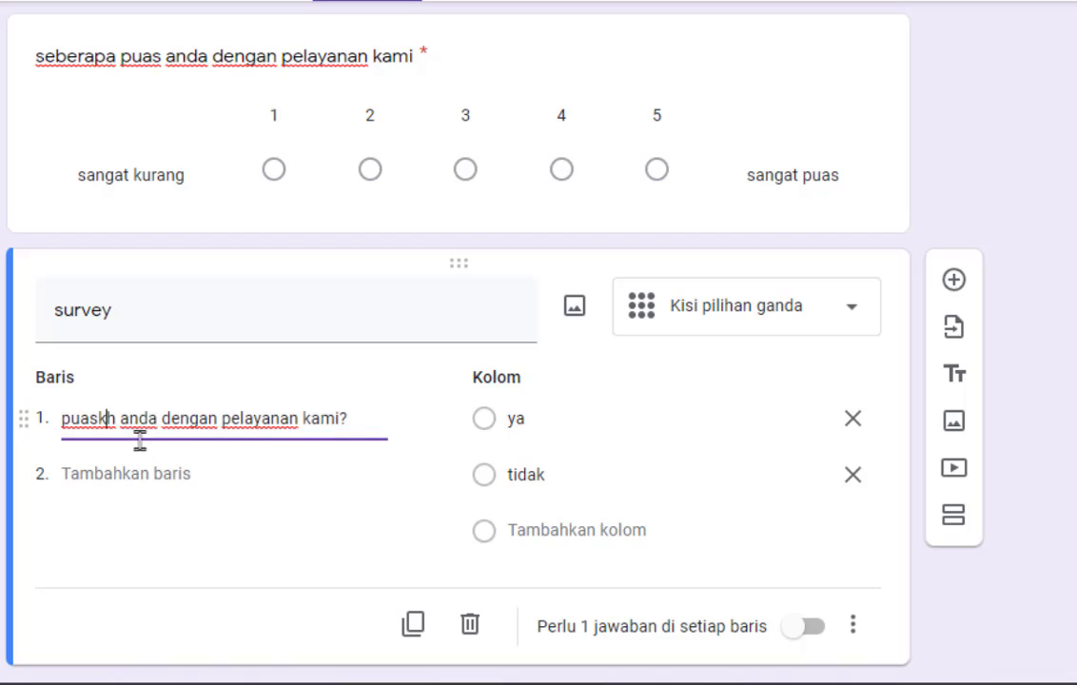
text(a)
- Add the second row "apa anda senang?" and the third row "apa anda terbantu?" to the survey grid
click(113, 475)
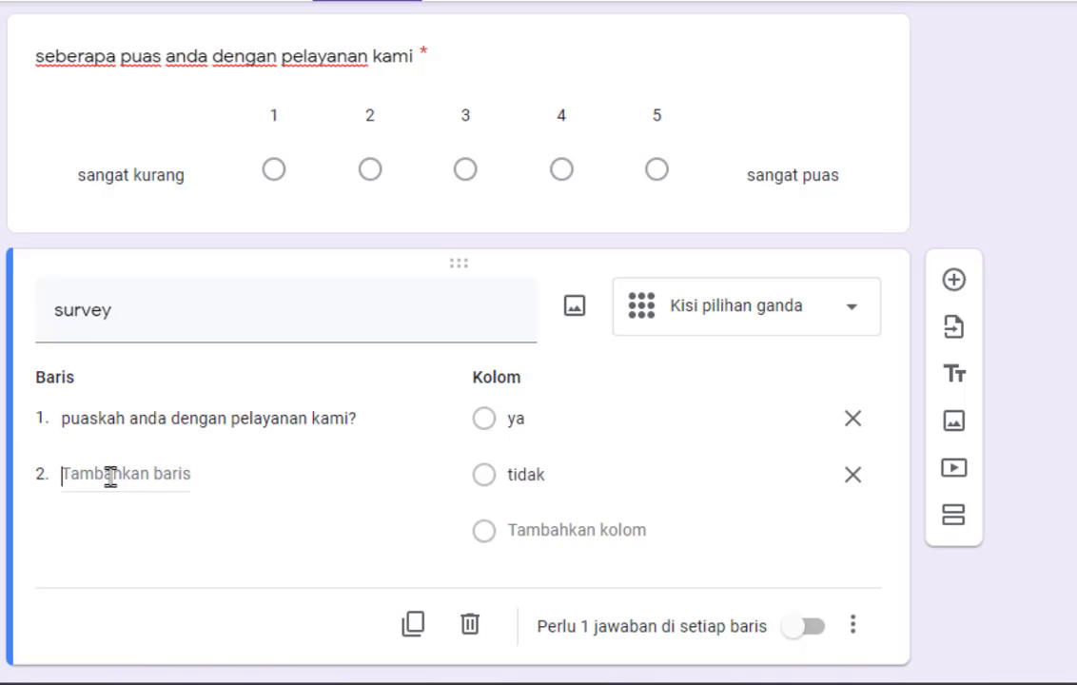
text(a)
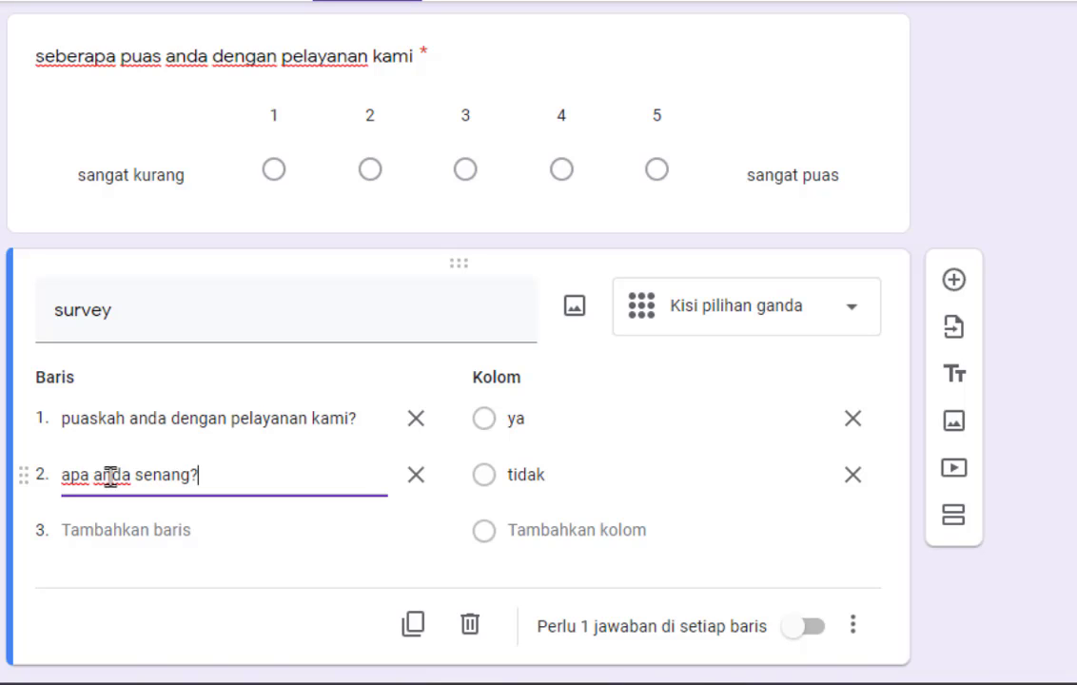
click(96, 530)
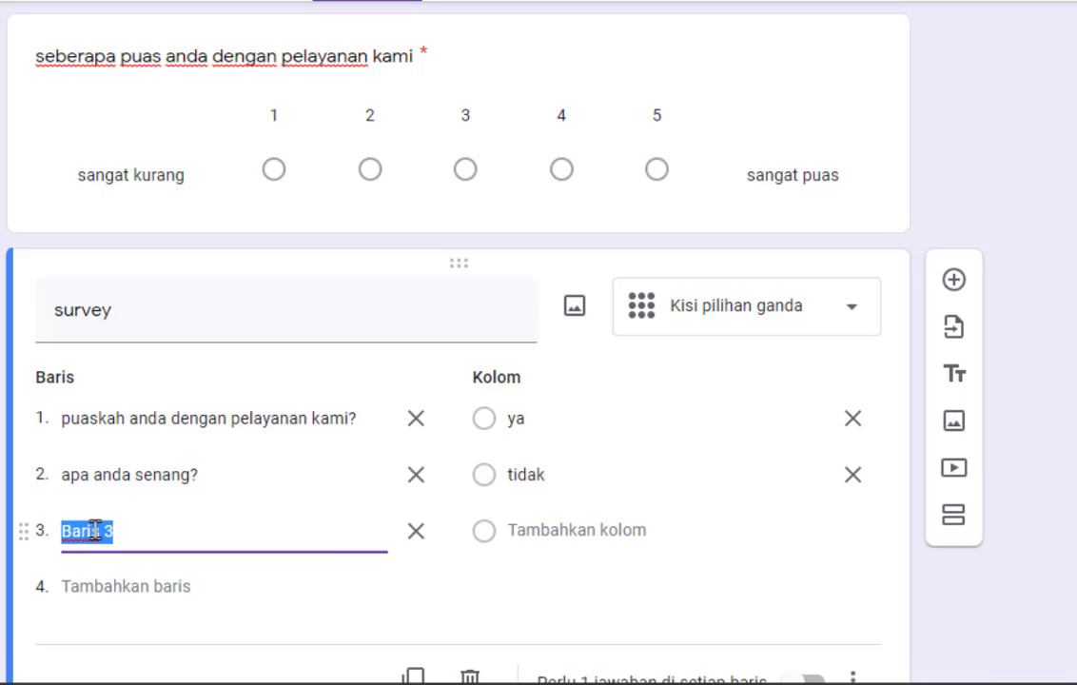
text(apa anda te)
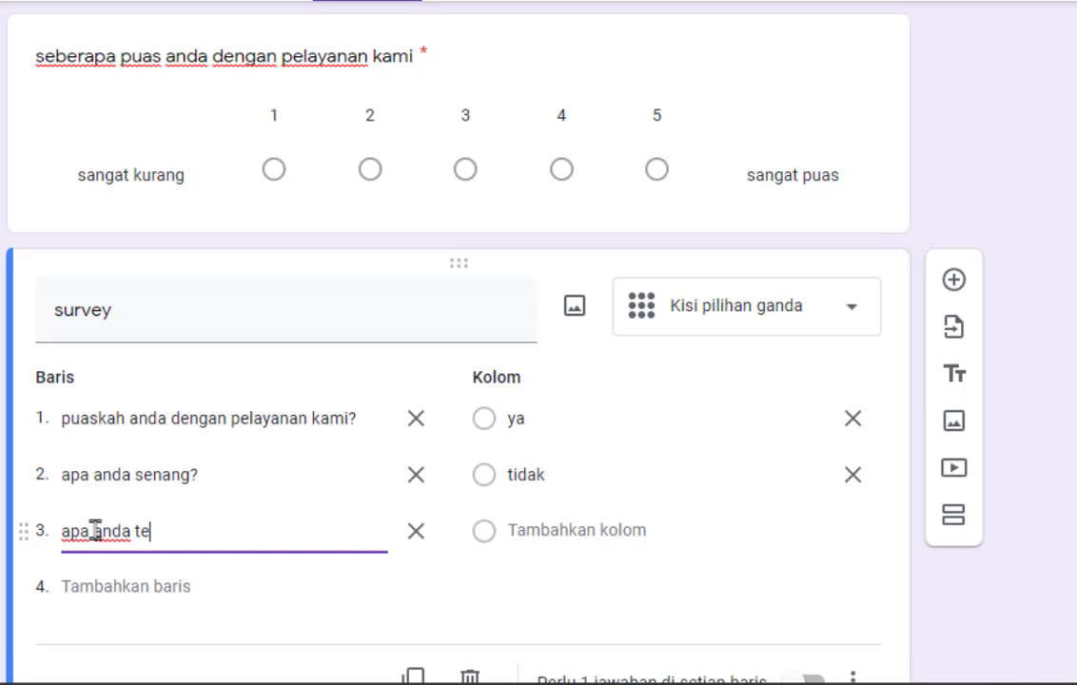
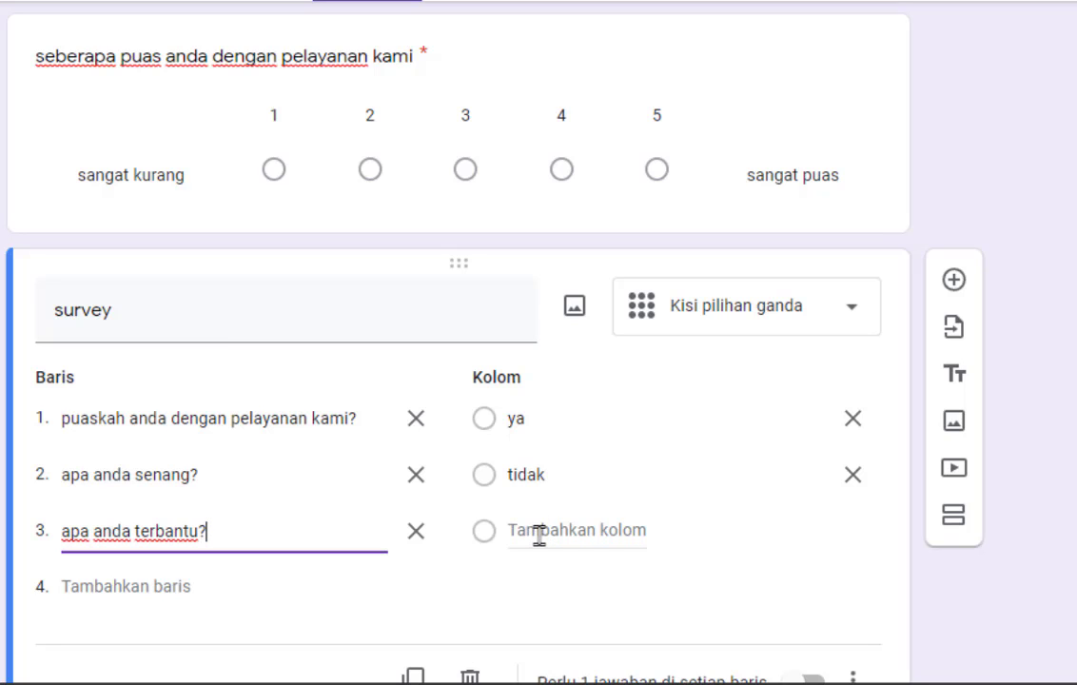
- Add a third column "kurang" and a fourth column "tidak yakin" to the survey grid
click(538, 535)
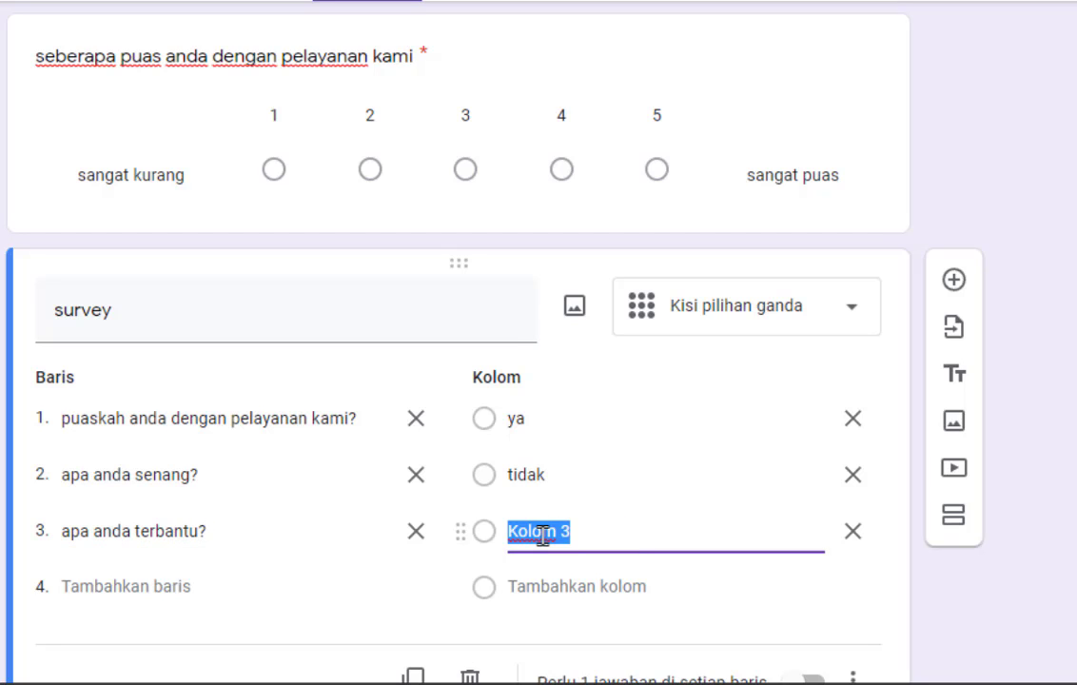
text(kurang)
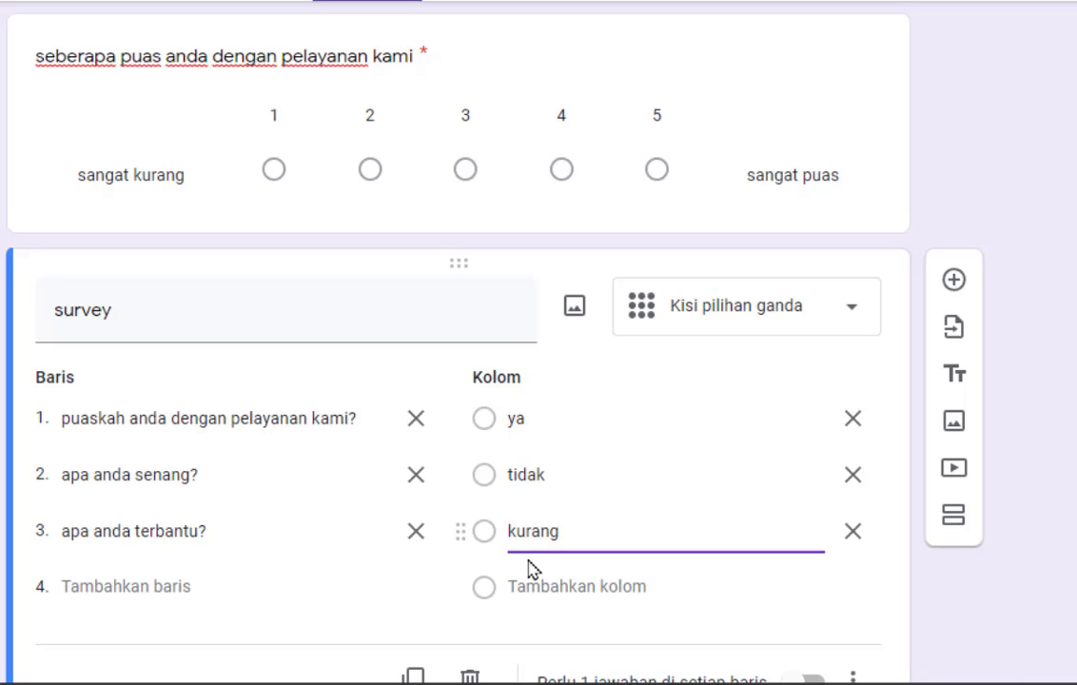
click(550, 583)
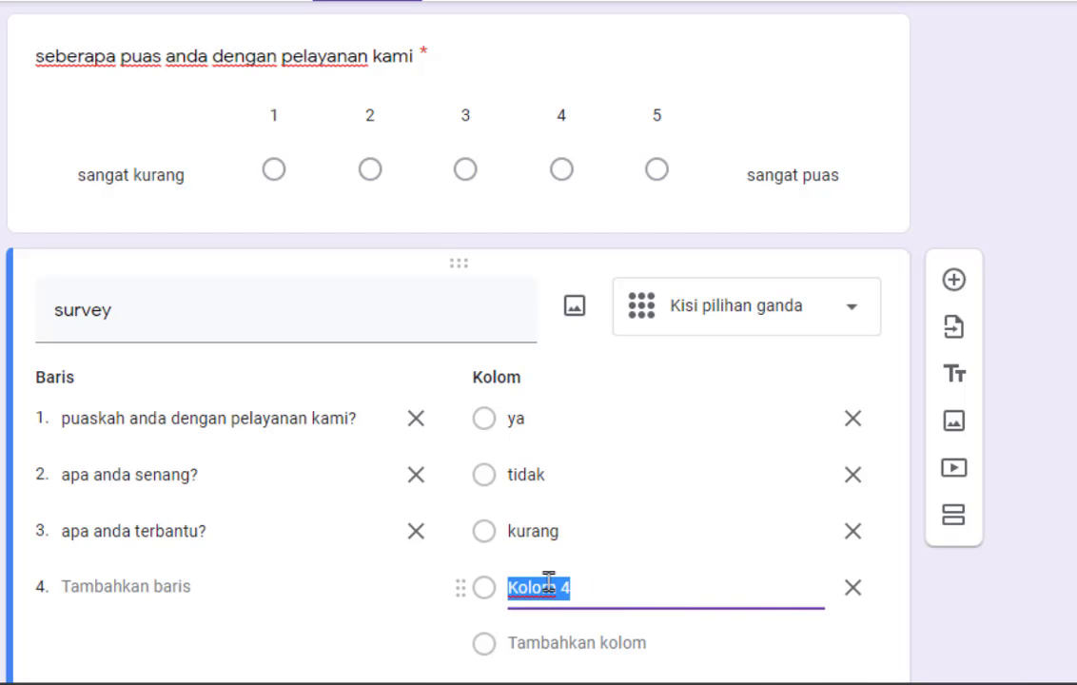
text(tidak yakin)
- Require one answer in every row of the survey grid (Perlu 1 jawaban di setiap baris)
scroll(594, 659, down, 2)
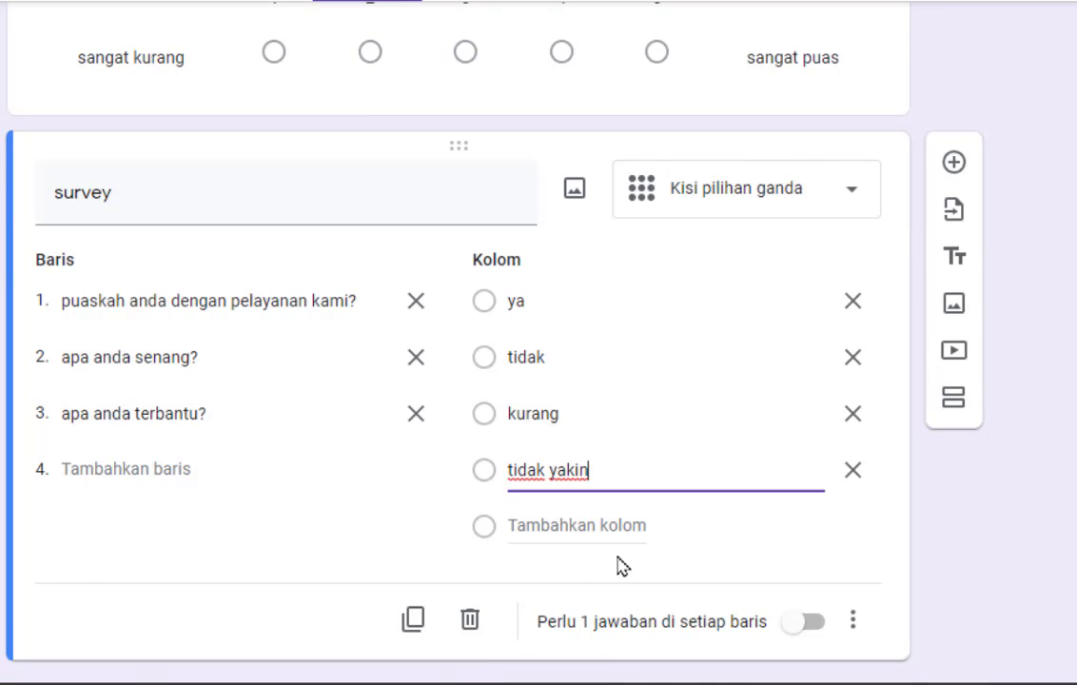
scroll(617, 565, up, 2)
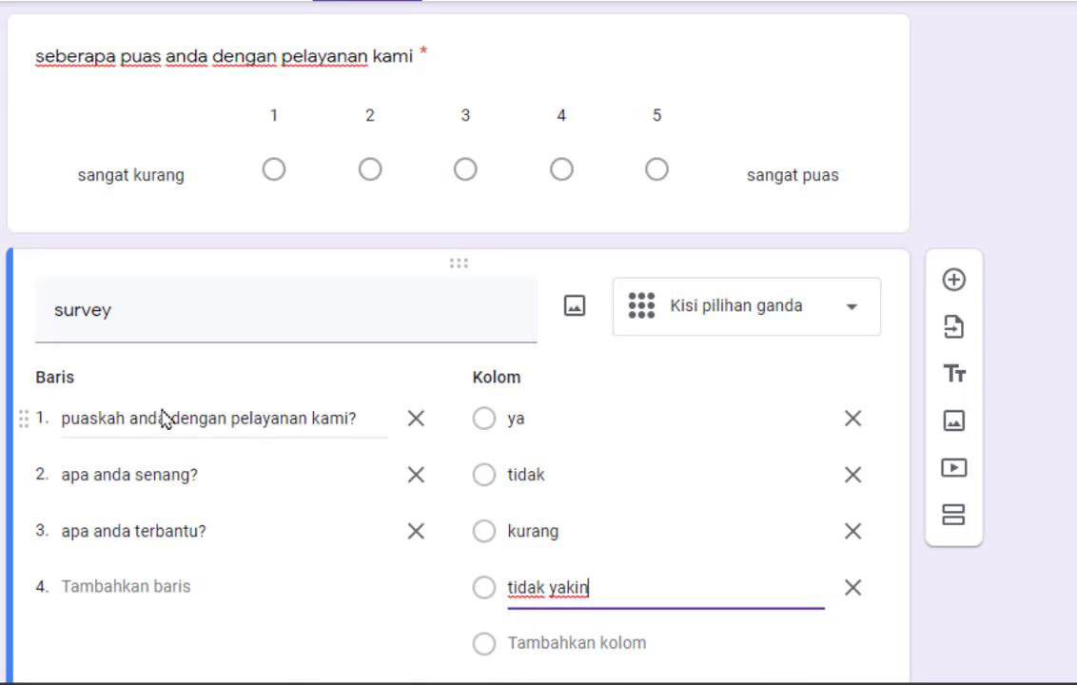
scroll(210, 576, down, 3)
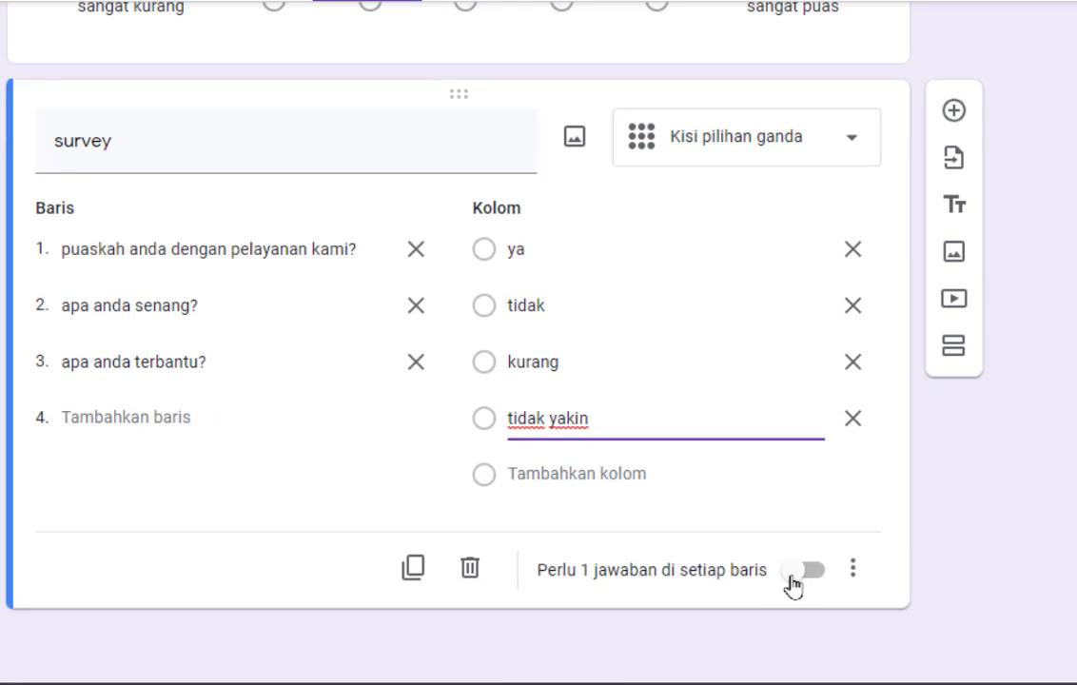
click(793, 582)
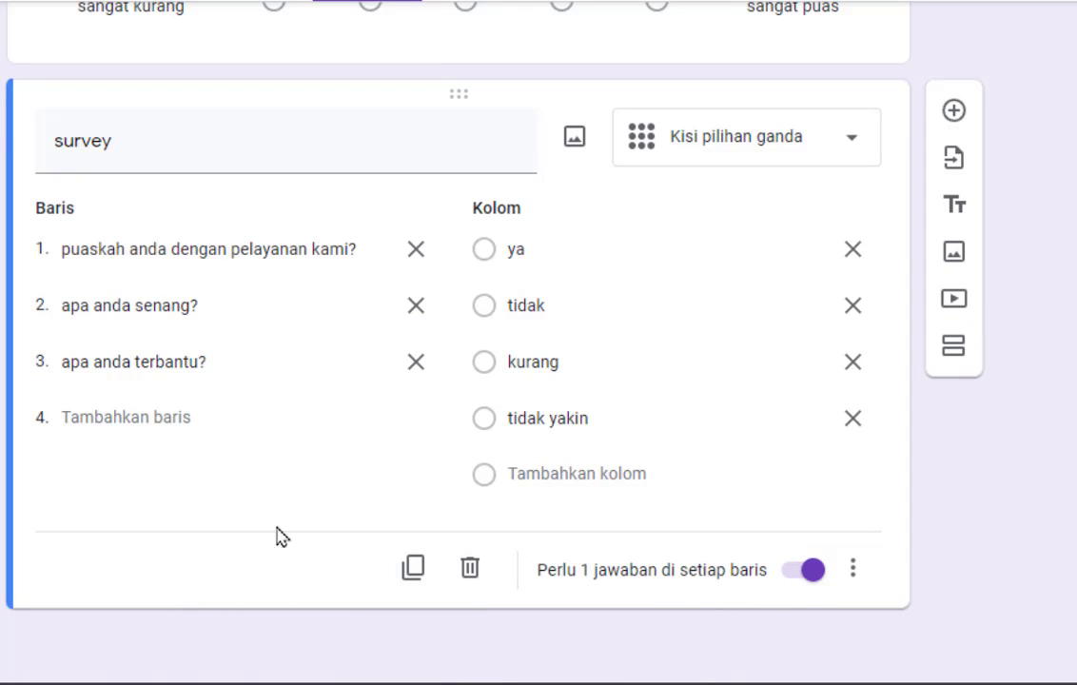
- Add a new untitled question below the survey grid with the answer type Jawaban singkat
click(954, 112)
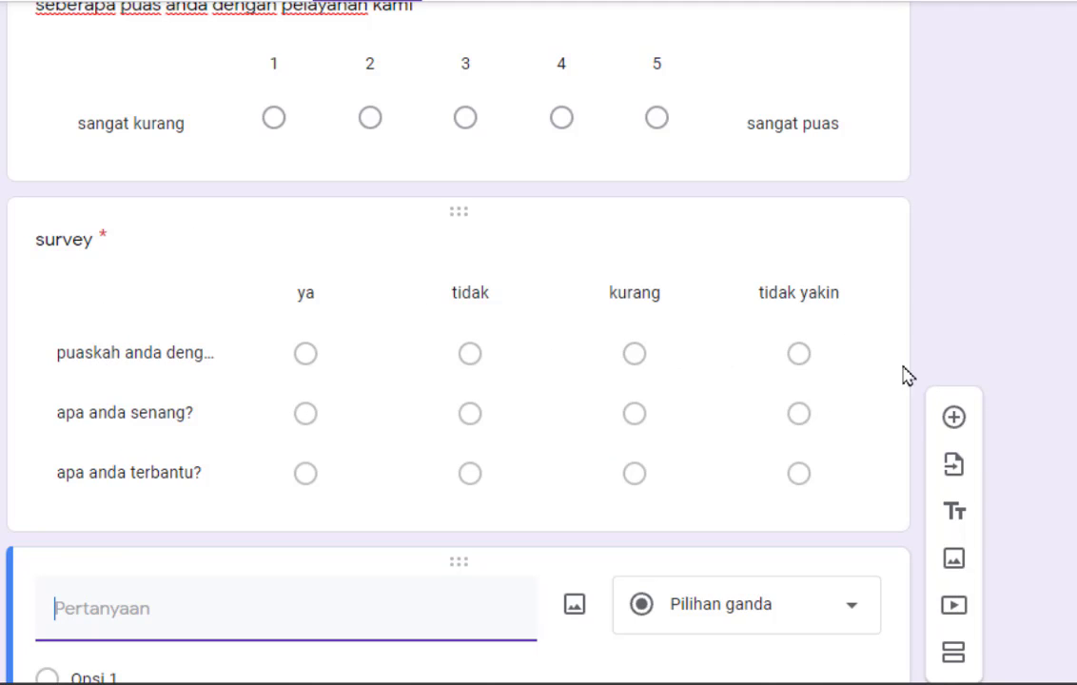
click(630, 351)
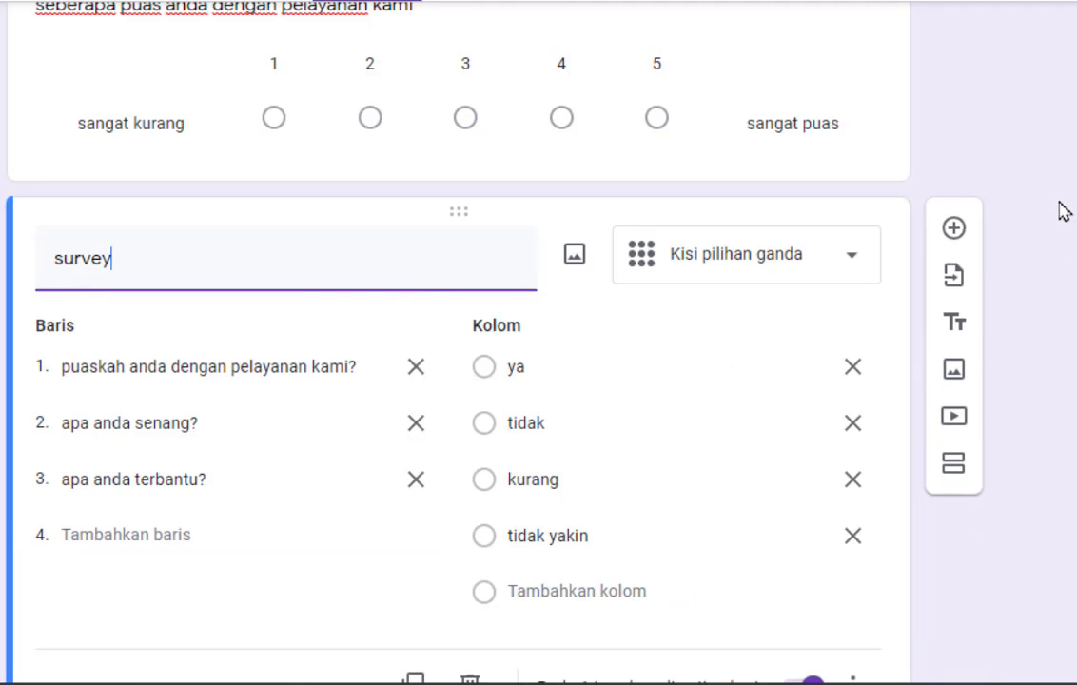
scroll(661, 534, down, 3)
click(348, 512)
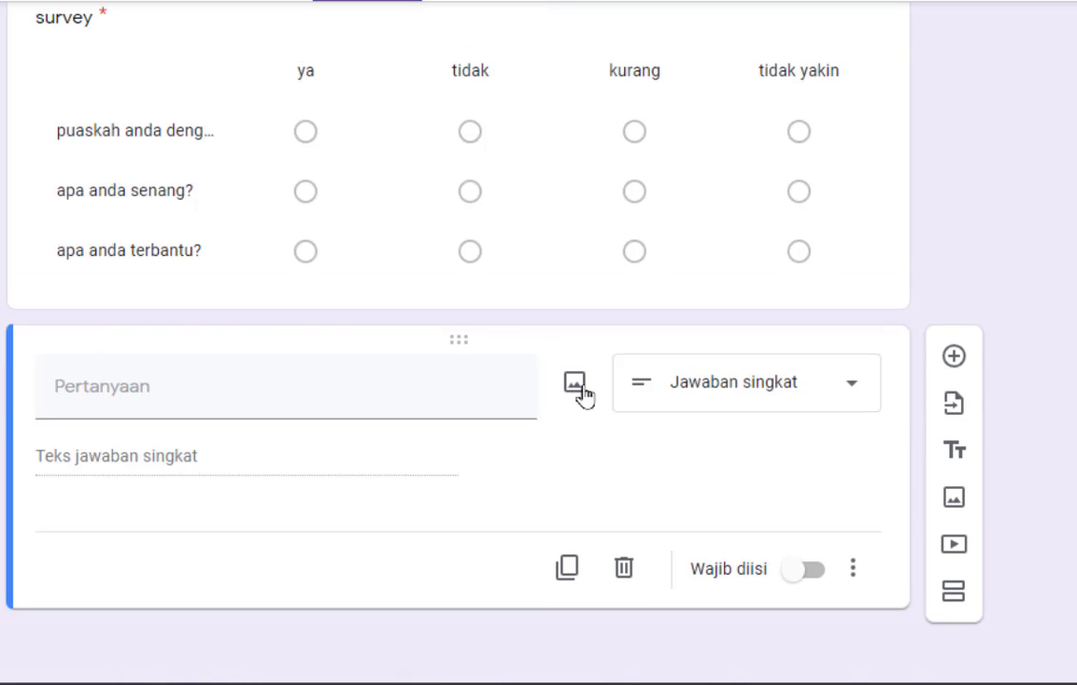
- Duplicate the "survey" multiple-choice grid question and delete the empty short-answer question below it
scroll(478, 332, up, 2)
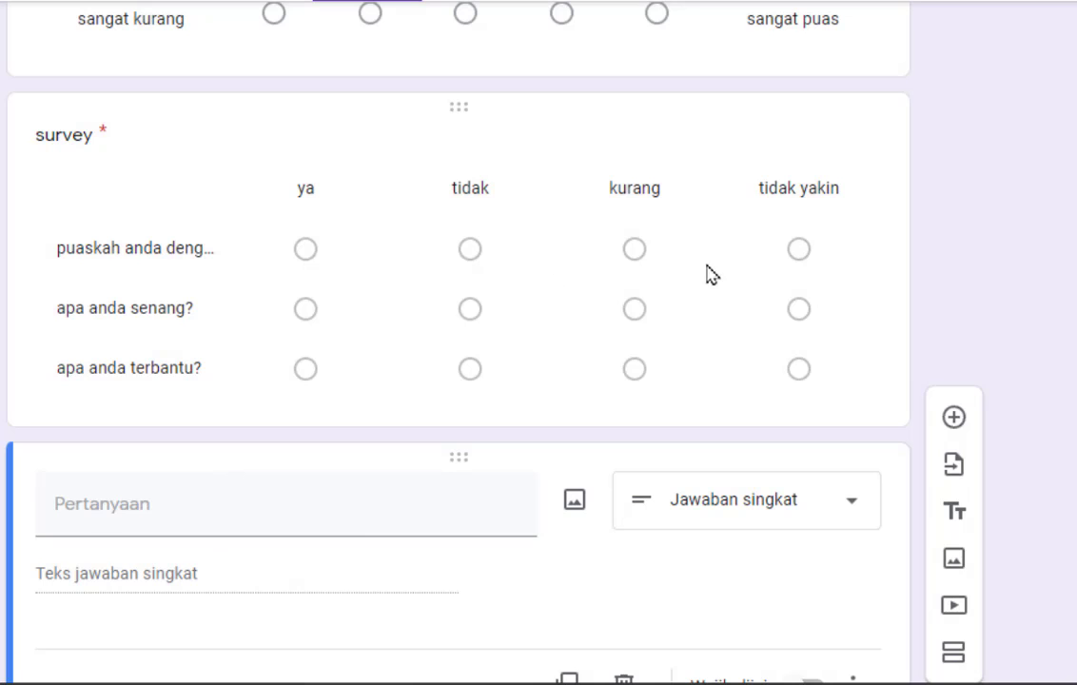
click(59, 141)
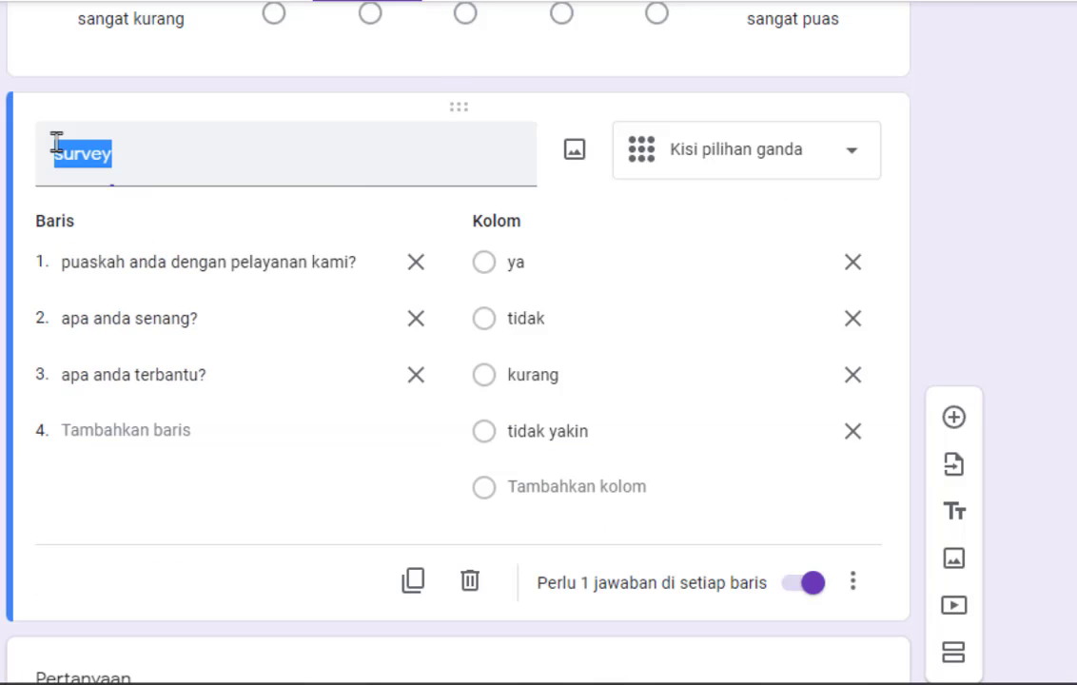
click(413, 580)
scroll(379, 562, down, 6)
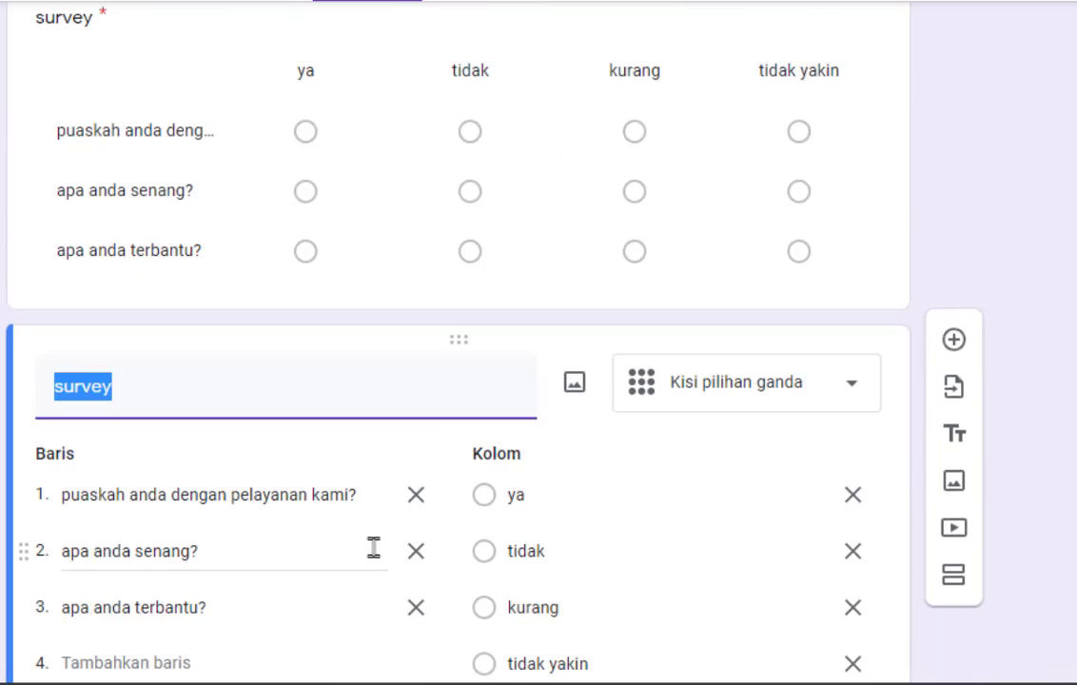
click(181, 525)
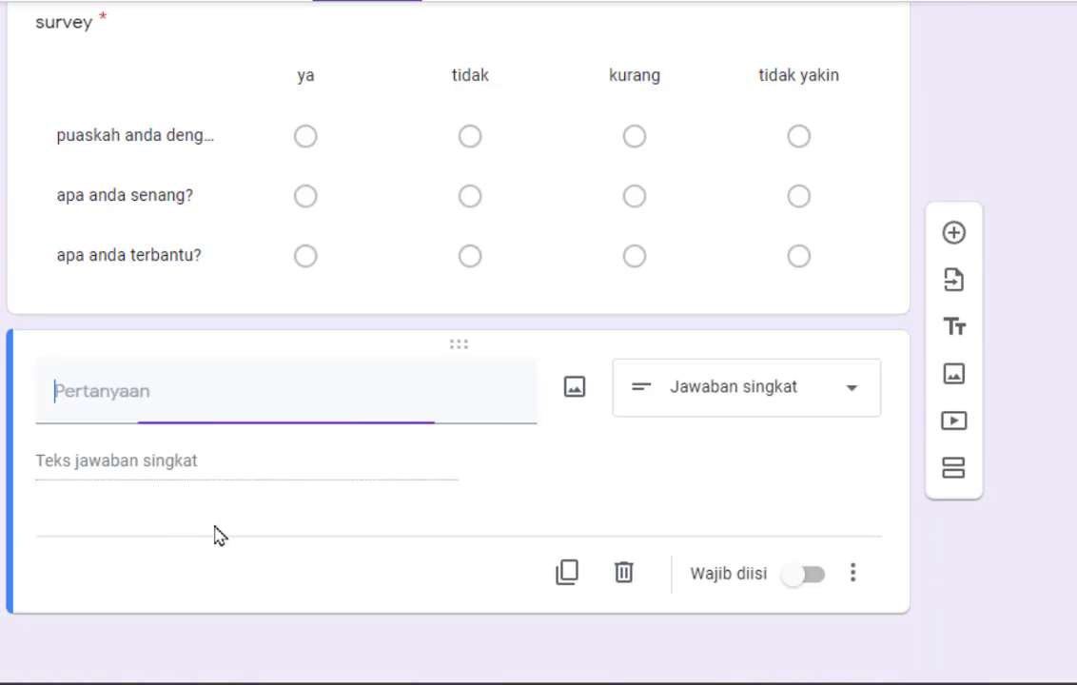
click(623, 573)
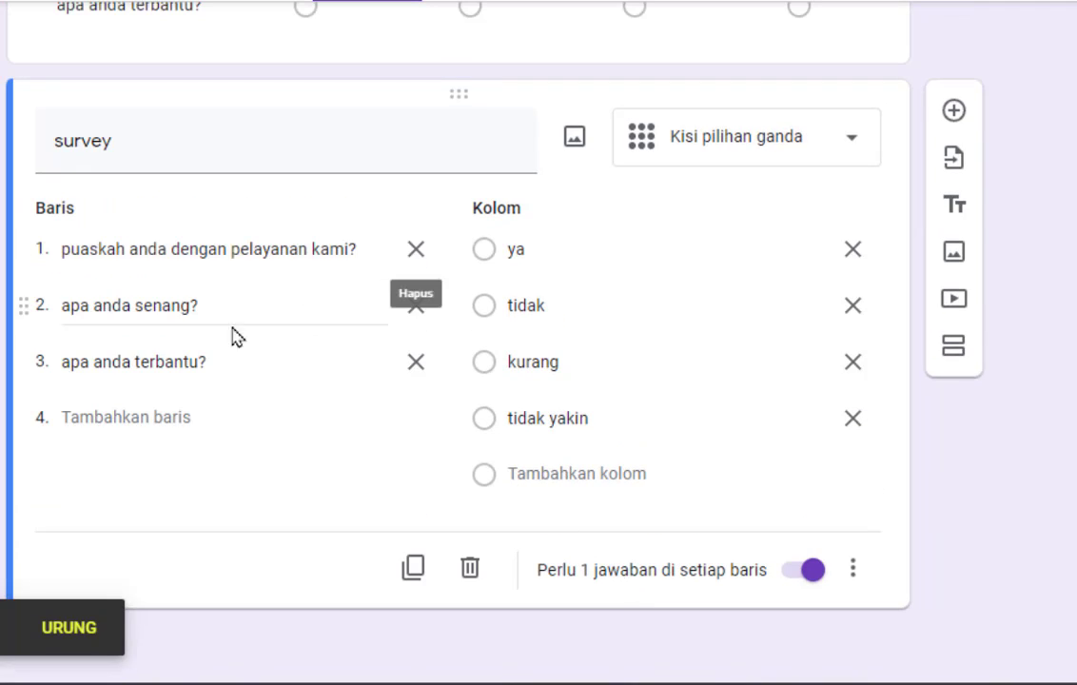
- Change the question type of the duplicated "survey" question to Petak kotak centang
click(797, 152)
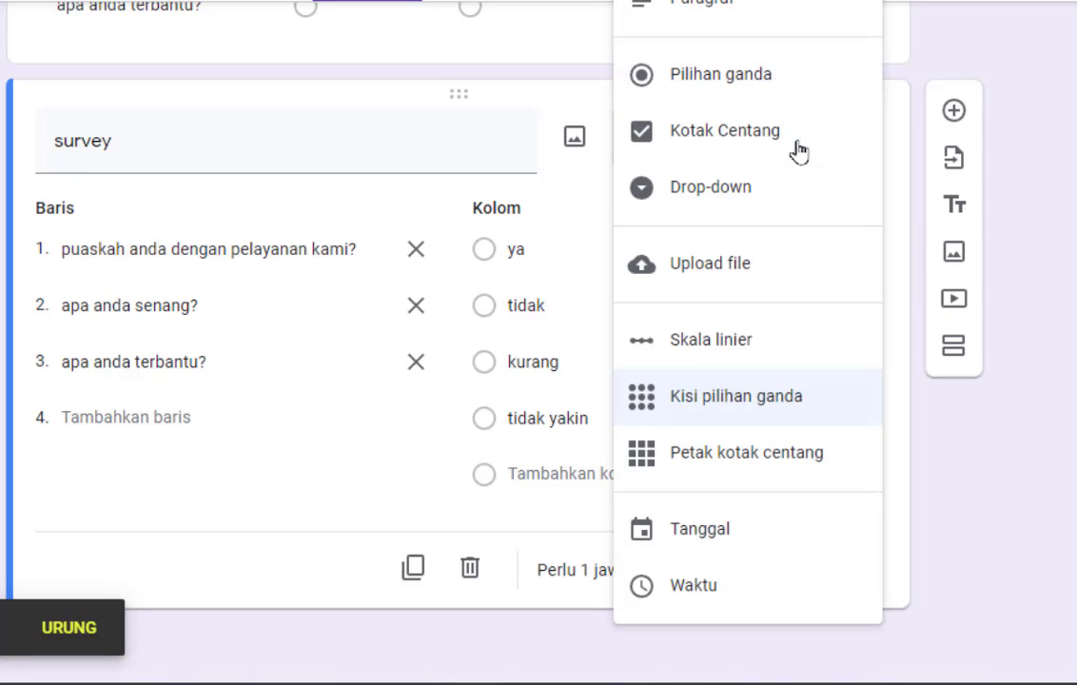
click(707, 464)
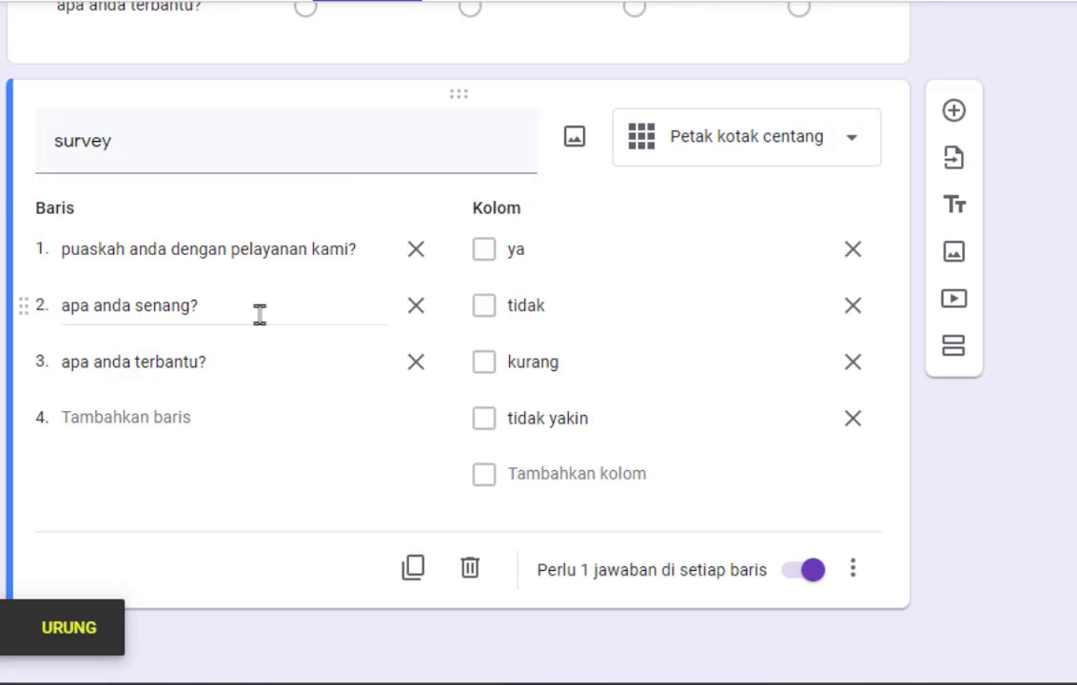
scroll(237, 285, up, 3)
scroll(652, 302, down, 3)
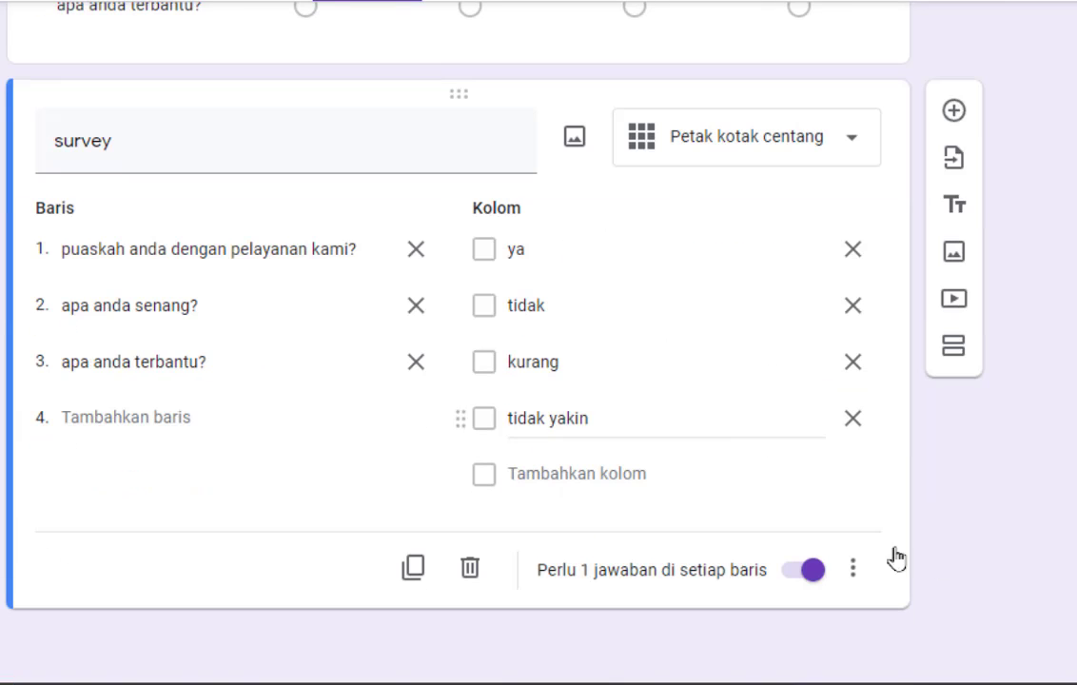
- Add a new question below the checkbox-grid "survey" question and set its type to Tanggal
click(959, 111)
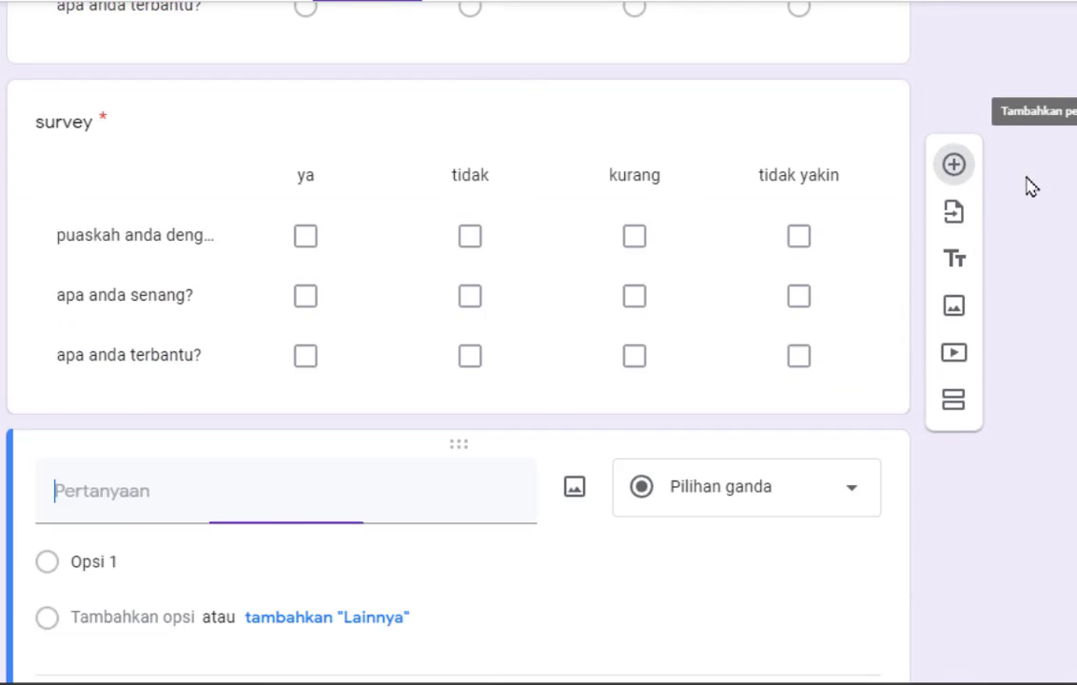
scroll(894, 361, up, 3)
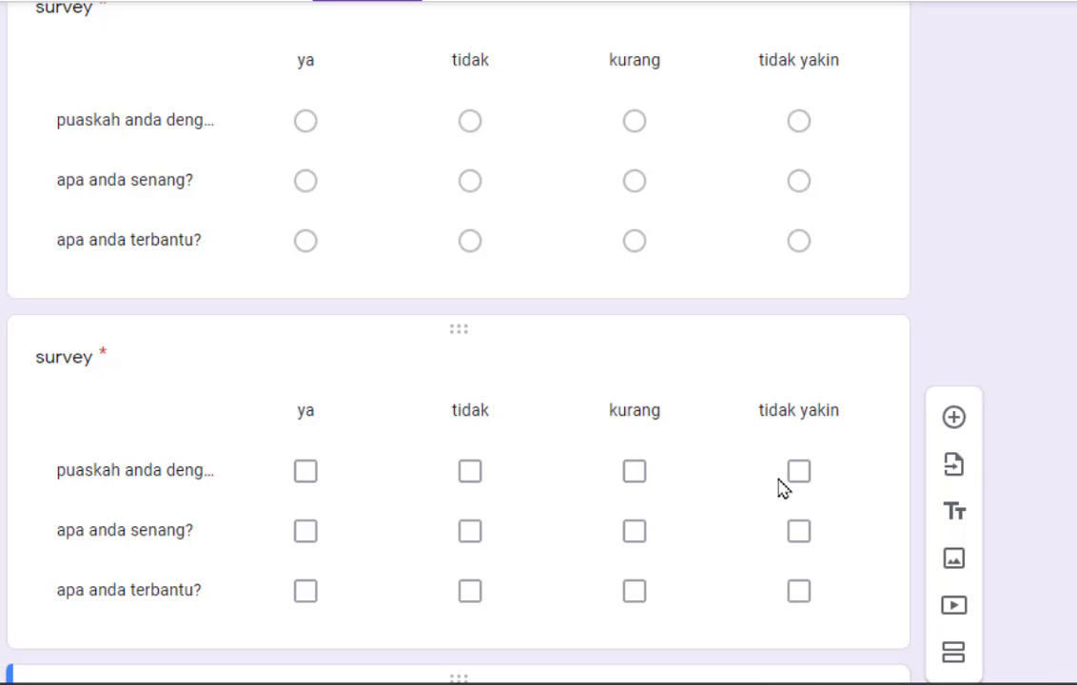
click(182, 371)
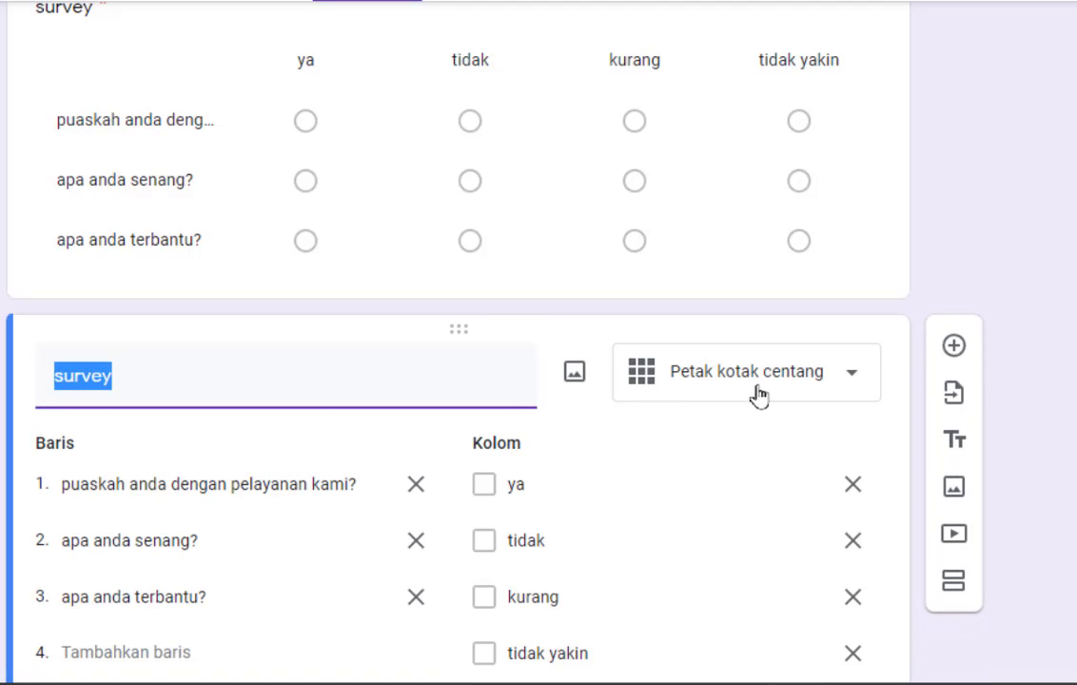
scroll(809, 400, down, 1)
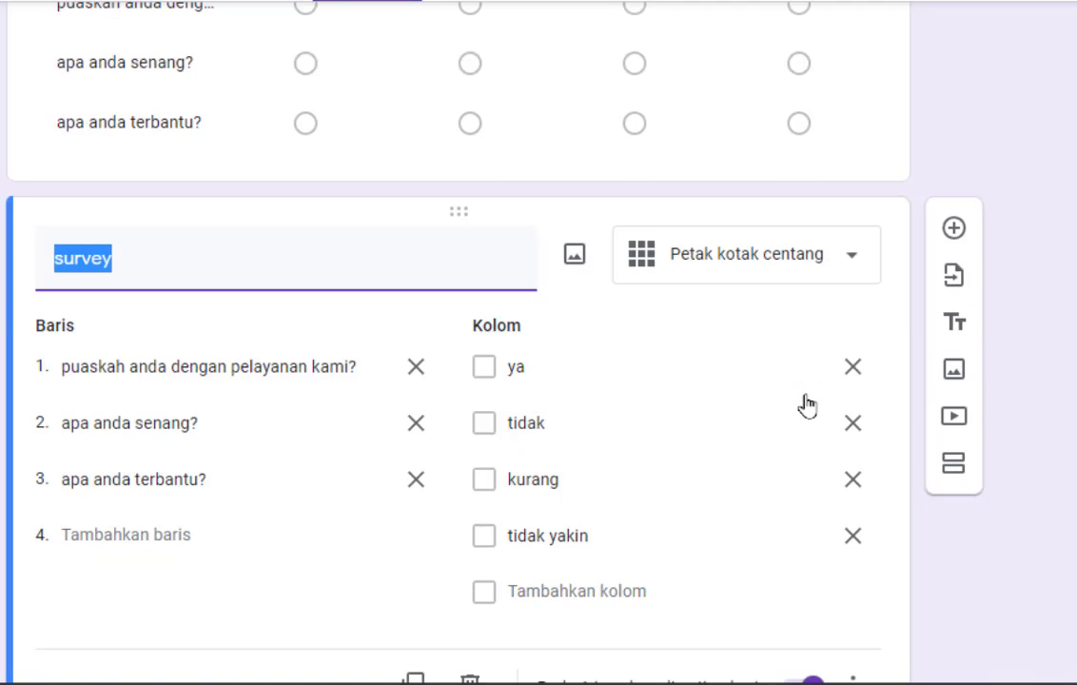
scroll(806, 403, down, 3)
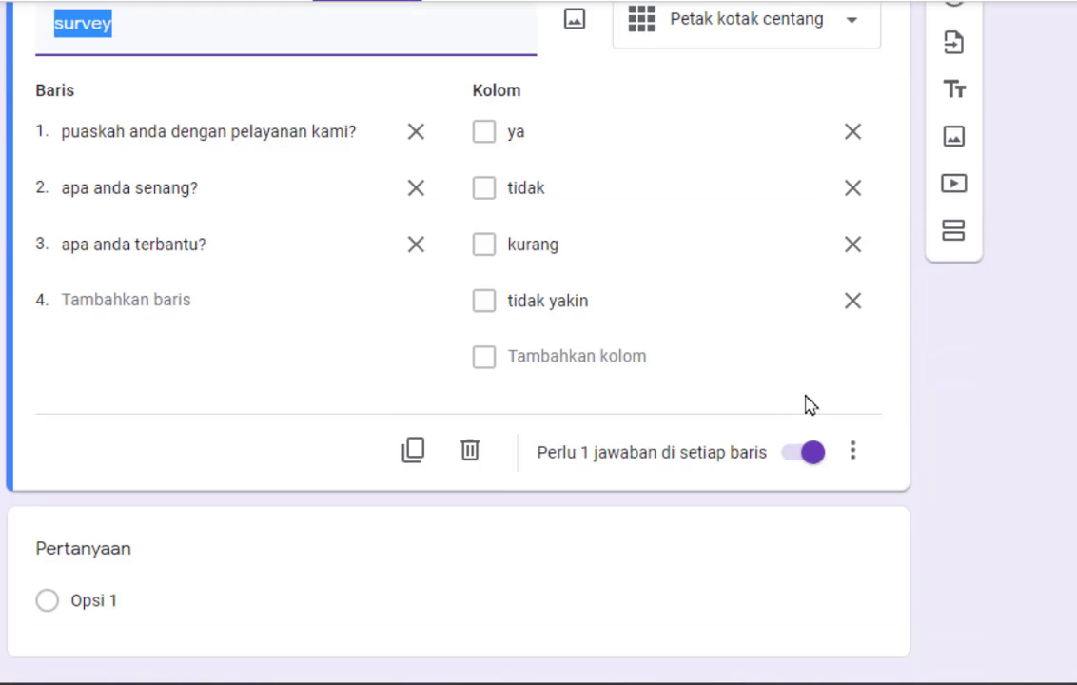
click(84, 505)
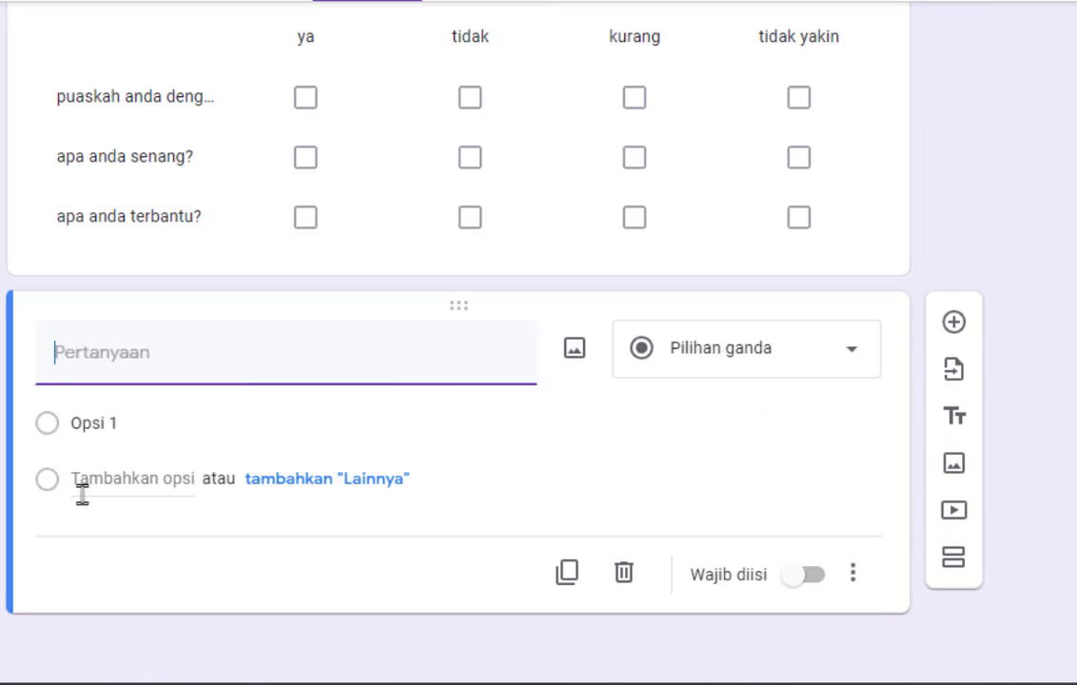
click(817, 352)
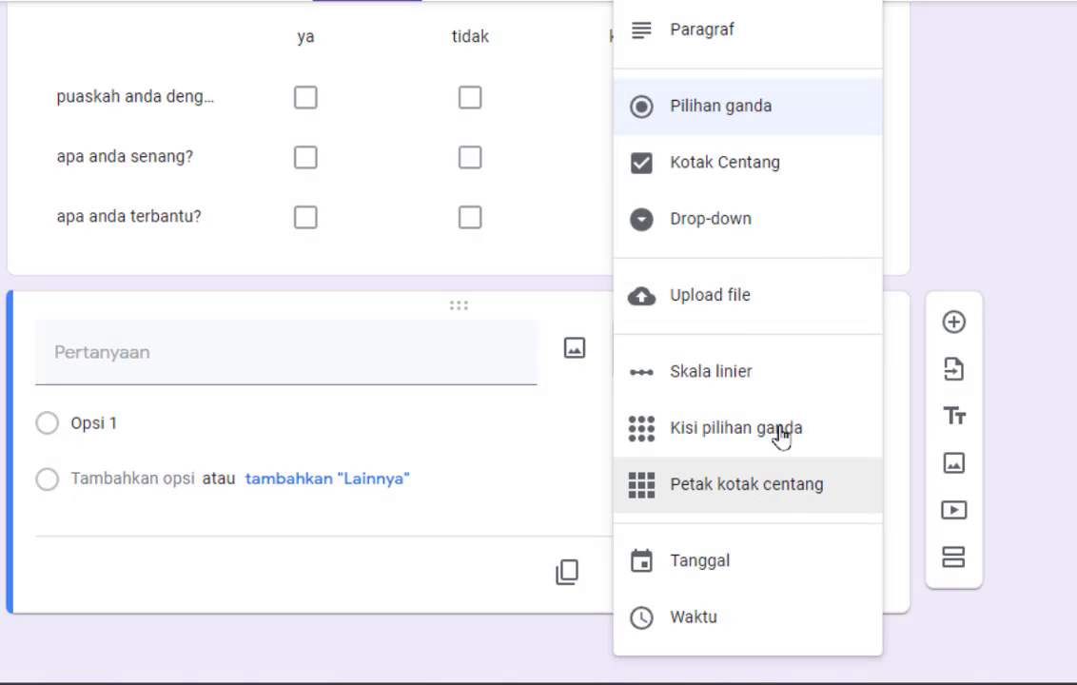
click(745, 566)
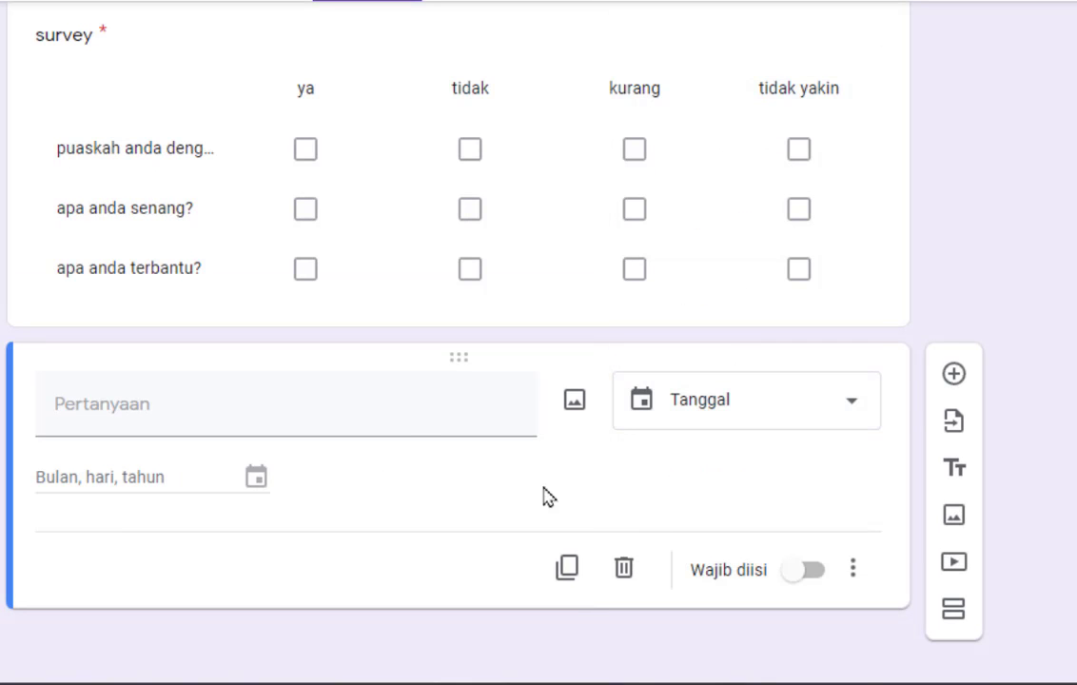
- Title the date question "tanggal lahir kamu?" and make it required
click(152, 403)
text(tan)
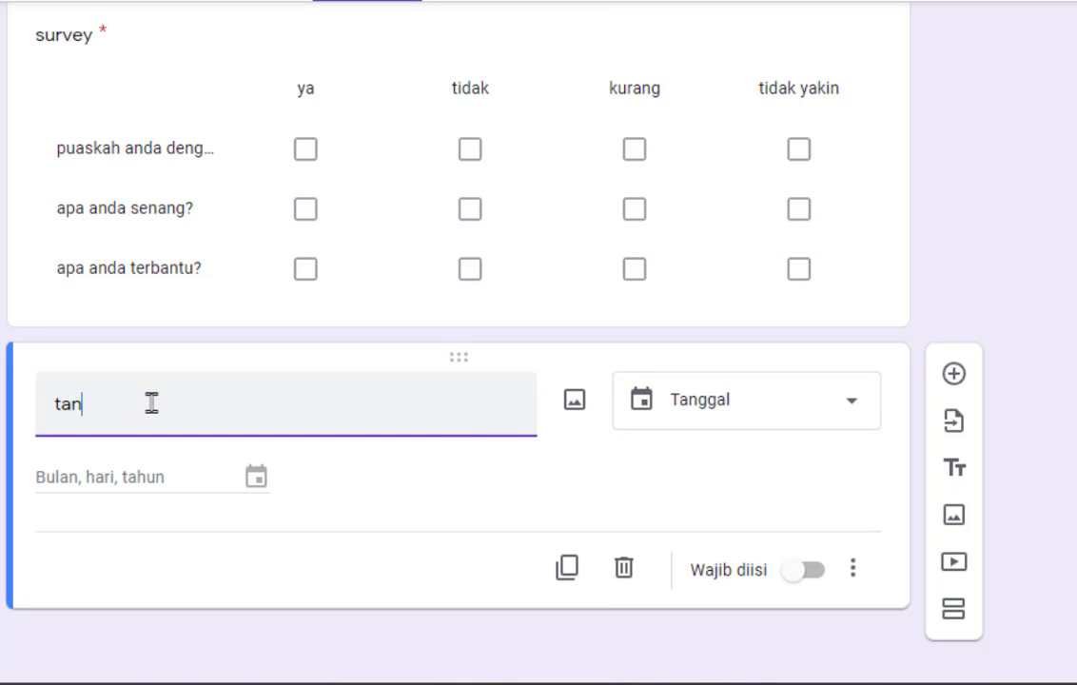
text(ggal lah)
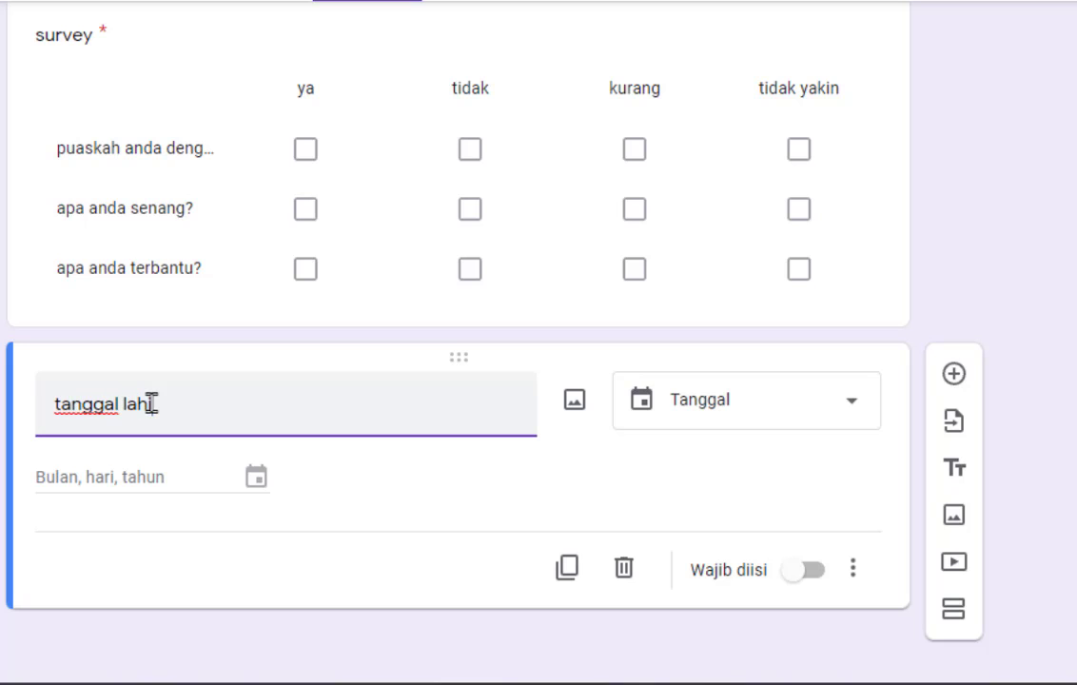
text(ir kamu?)
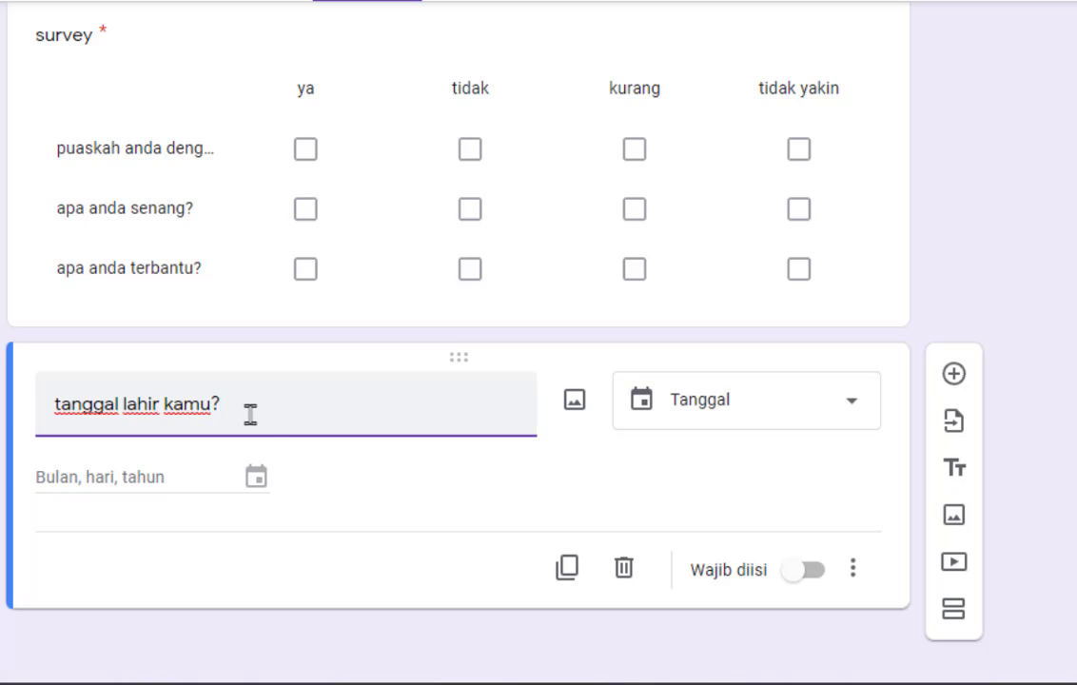
click(808, 569)
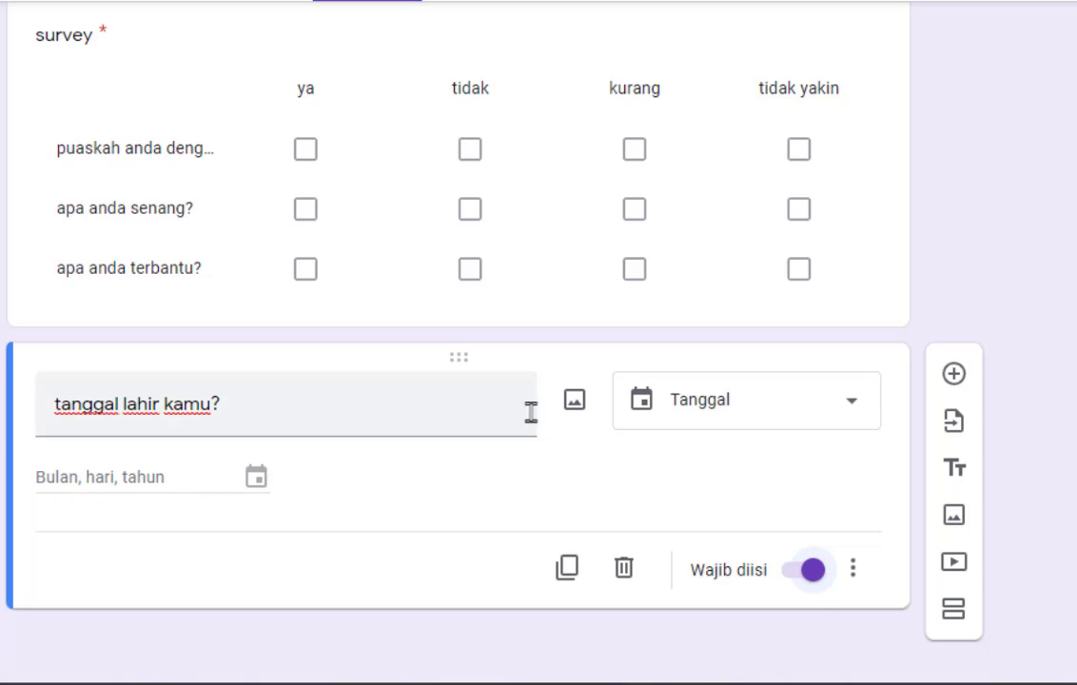
- Add a required question of type Waktu titled "pukul berapa anda tidur?" below the date question
click(954, 374)
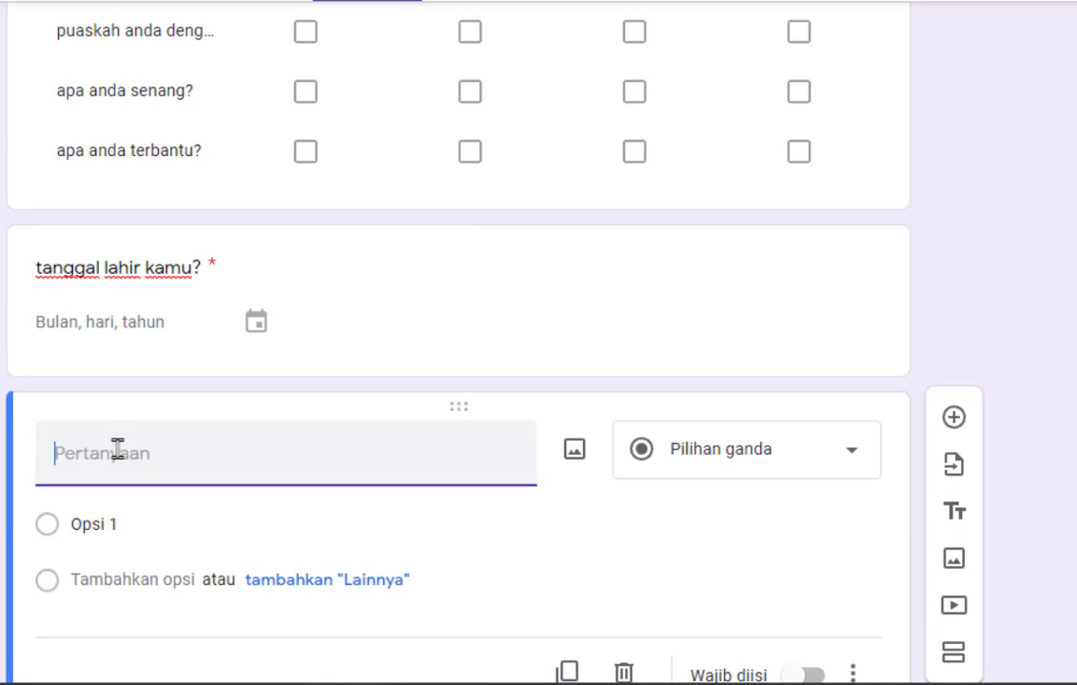
text(pukul b)
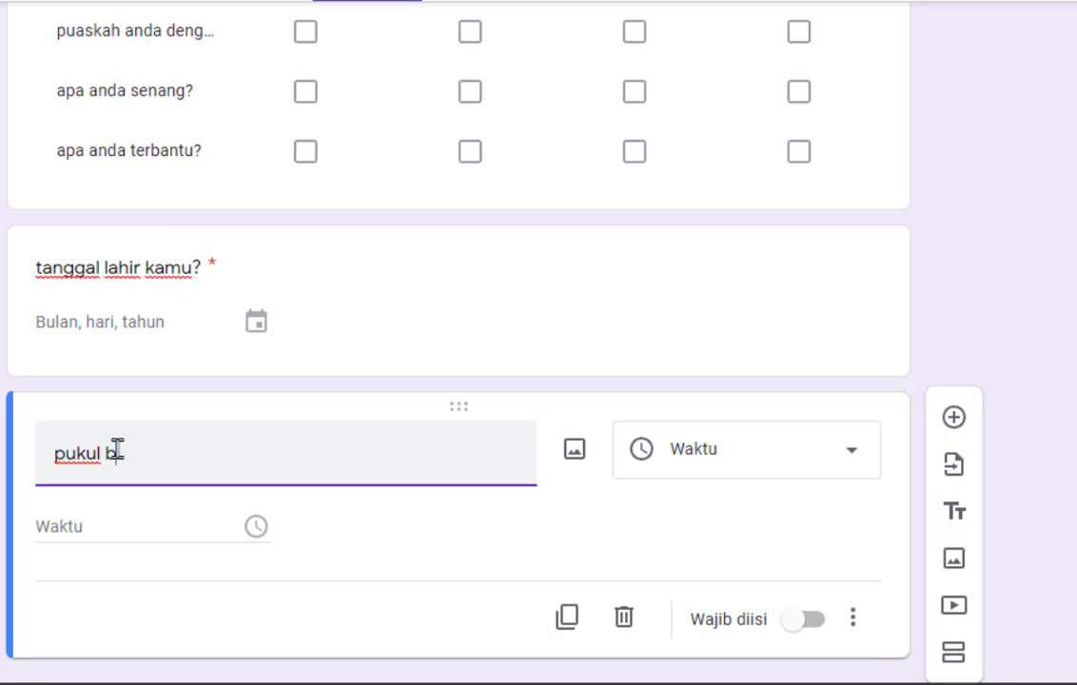
text(erapa anda)
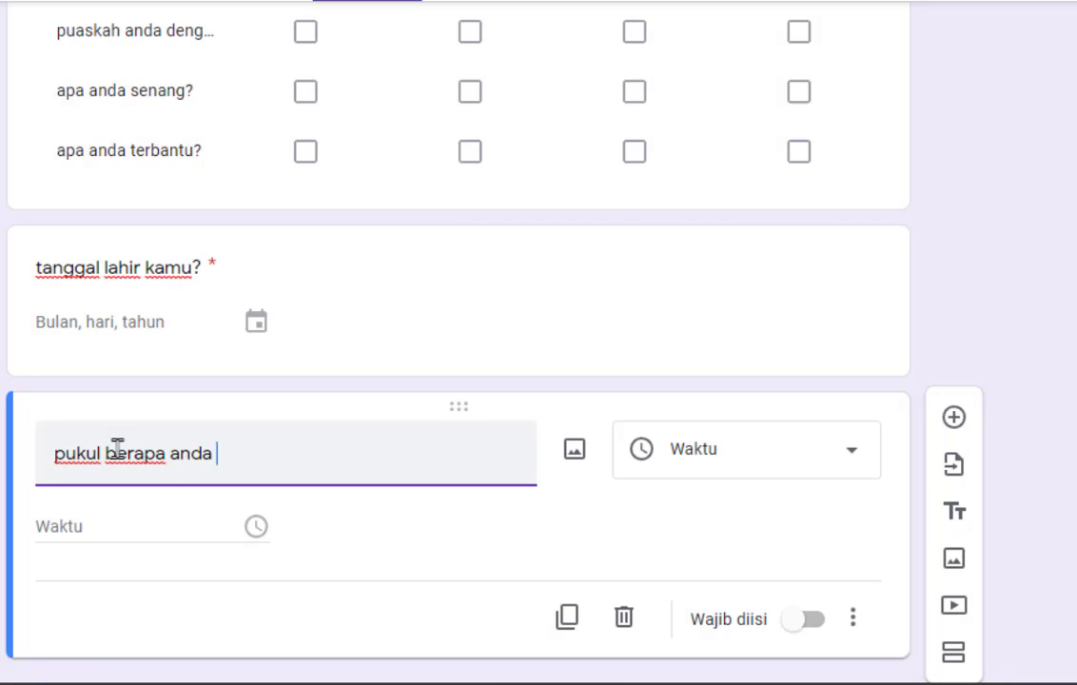
text( tidur?)
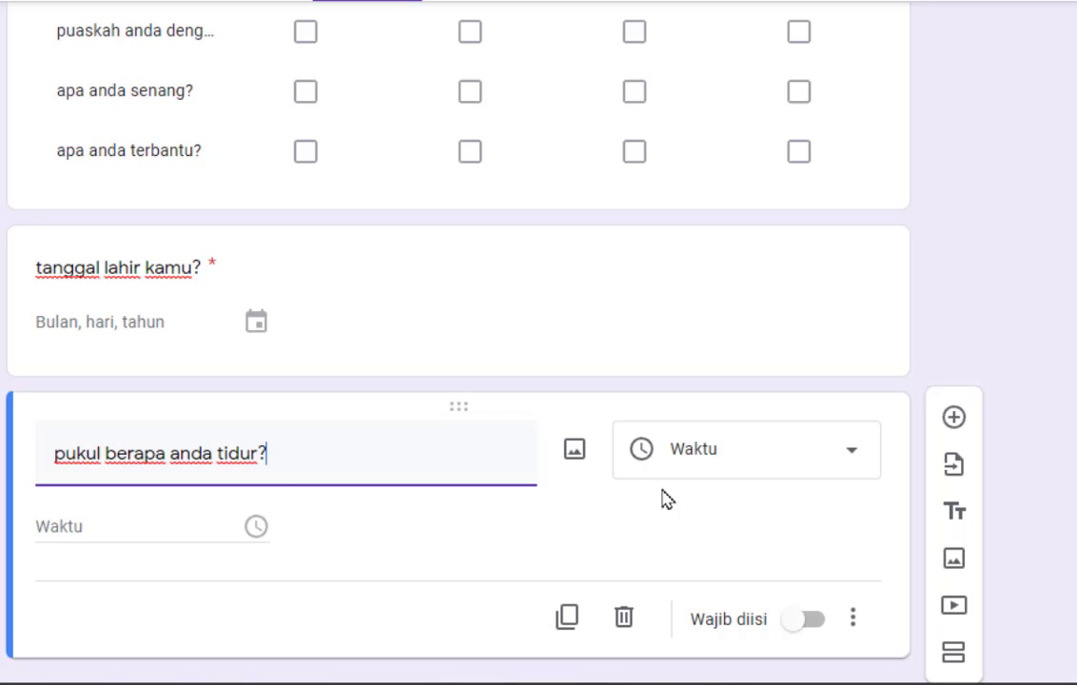
click(767, 455)
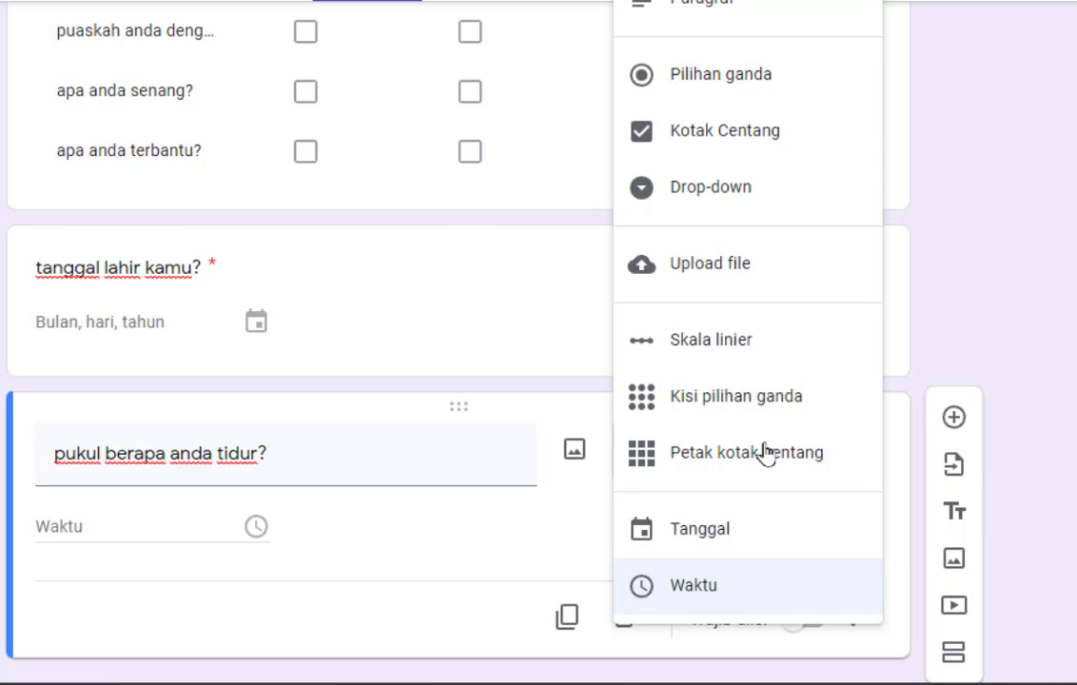
click(705, 590)
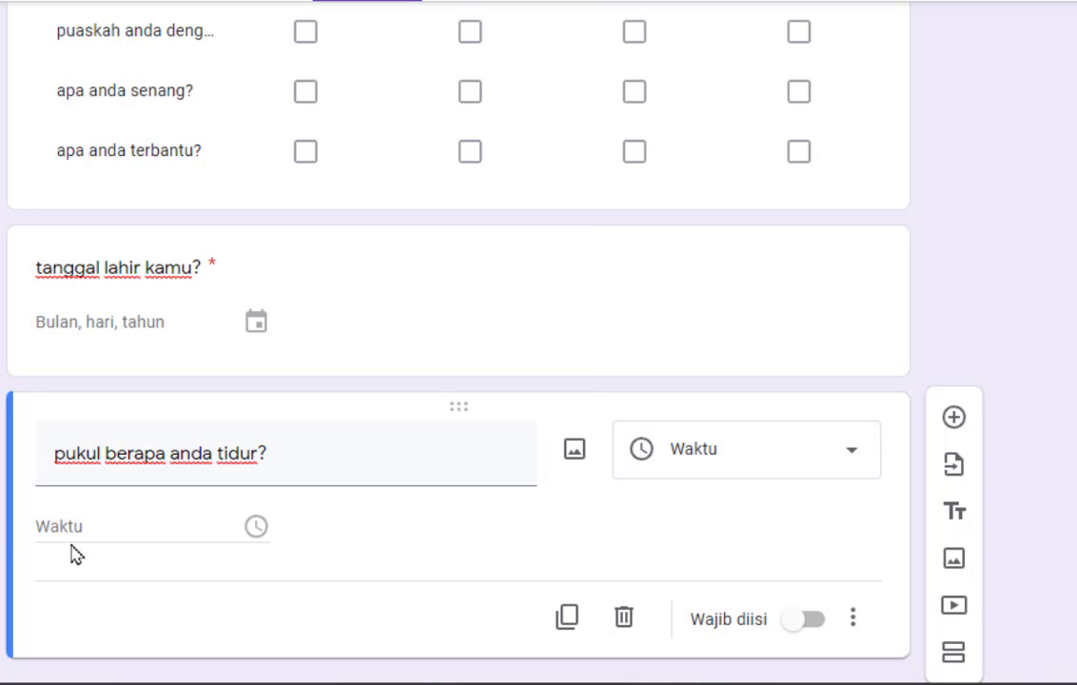
click(799, 620)
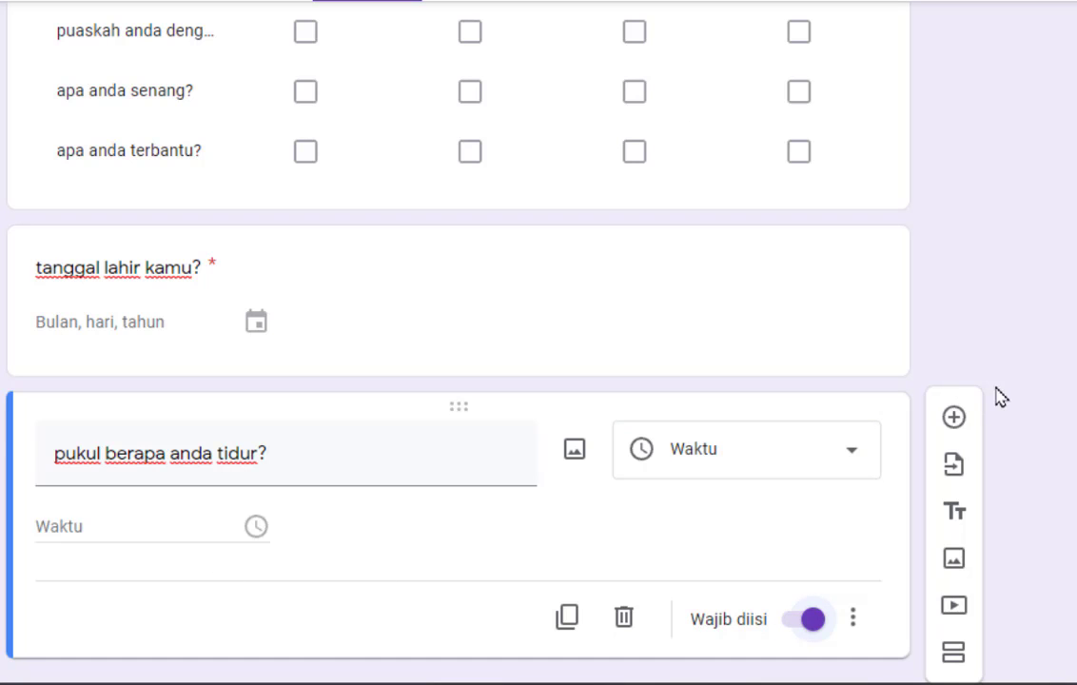
click(956, 419)
scroll(143, 343, up, 2)
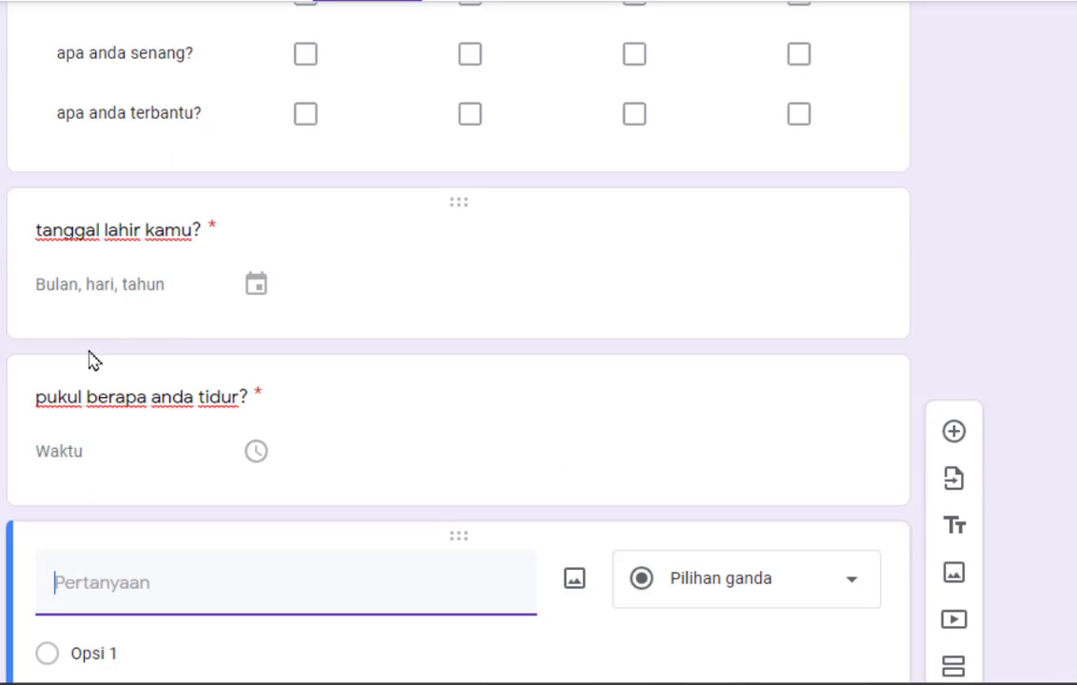
scroll(780, 519, down, 1)
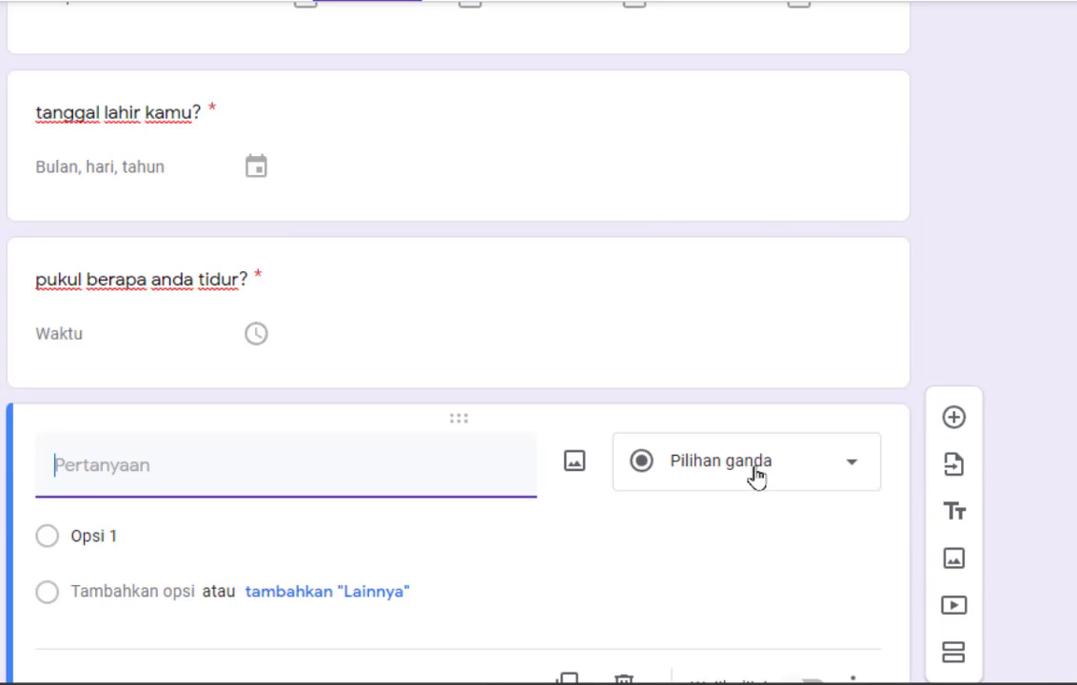
click(755, 475)
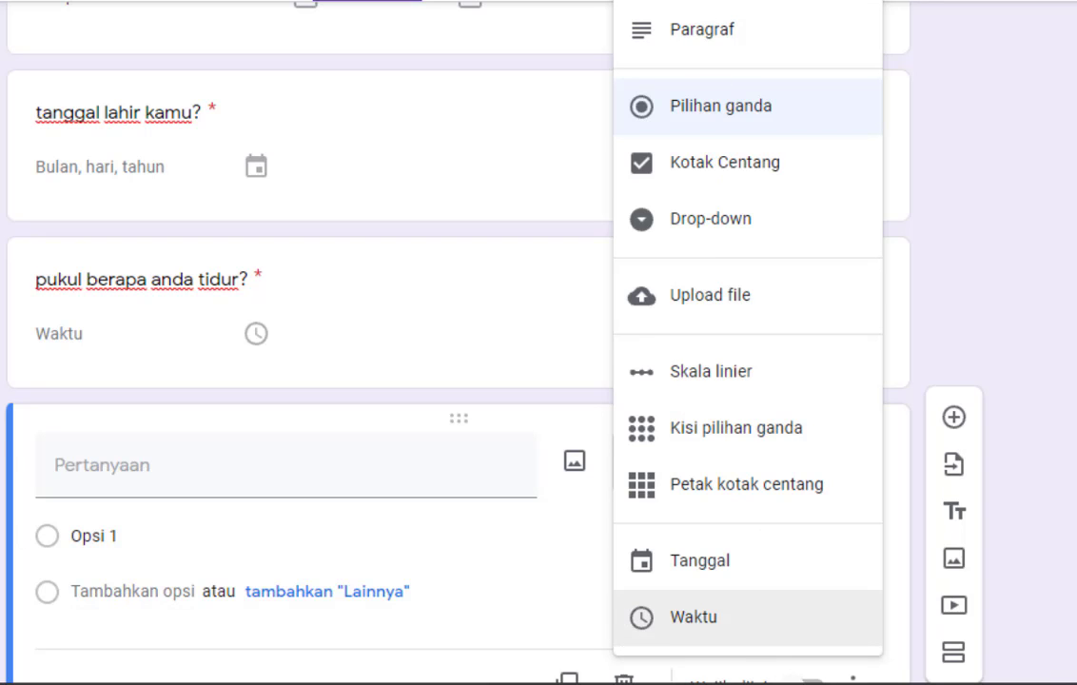
click(404, 450)
scroll(457, 457, down, 2)
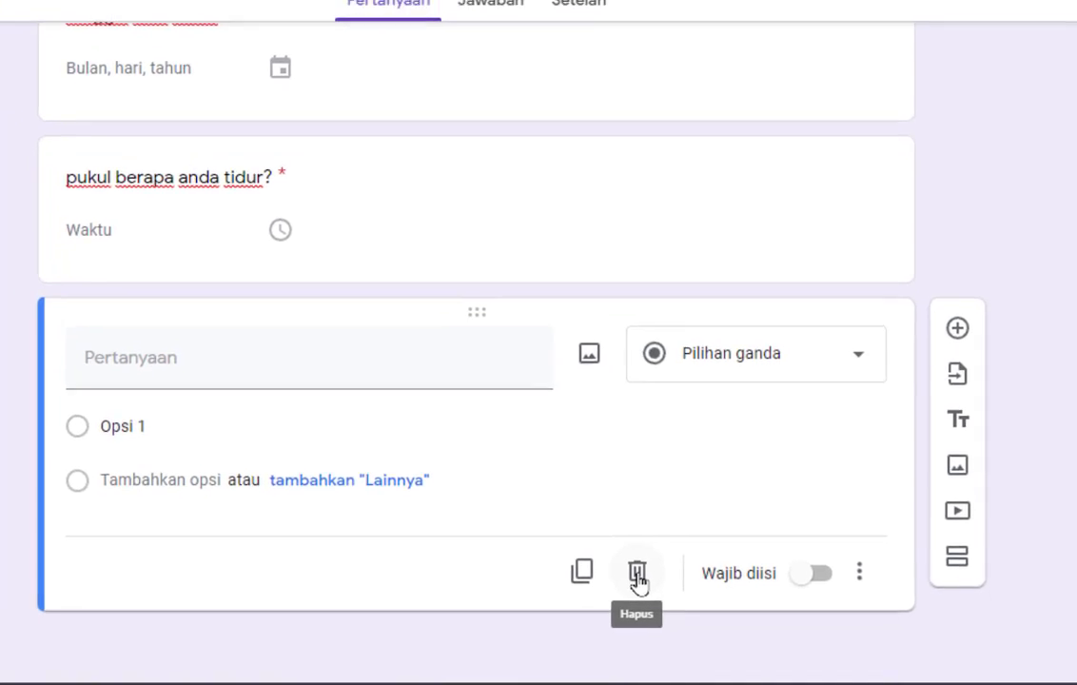
click(637, 573)
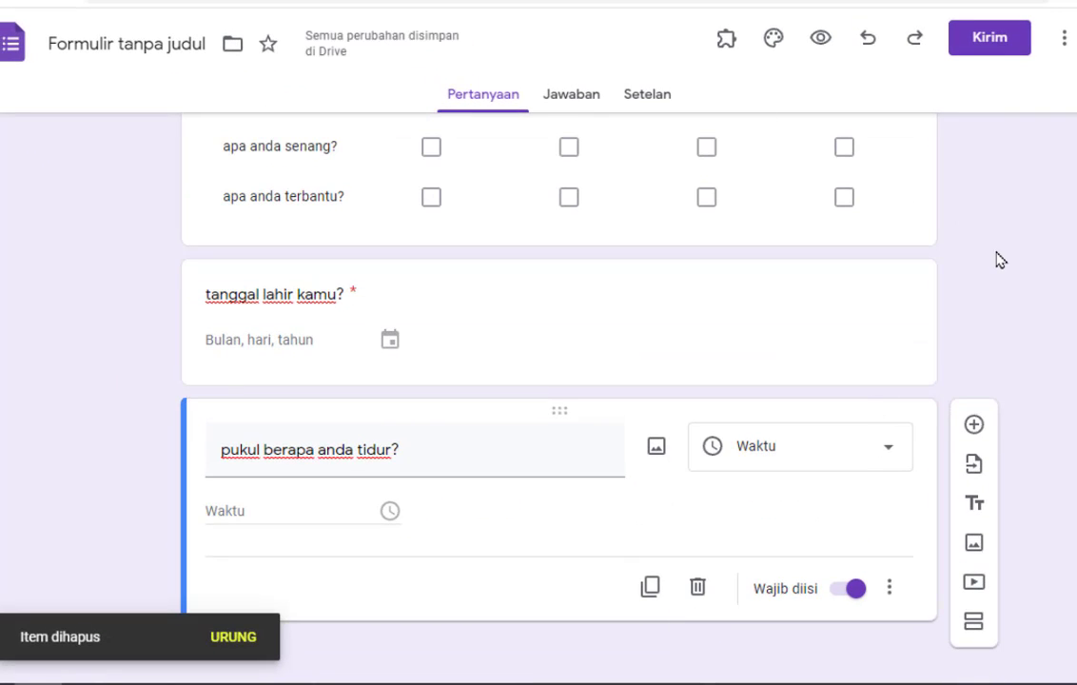
- Examine the existing forms available for importing questions, and leave the form picker without importing any
click(974, 466)
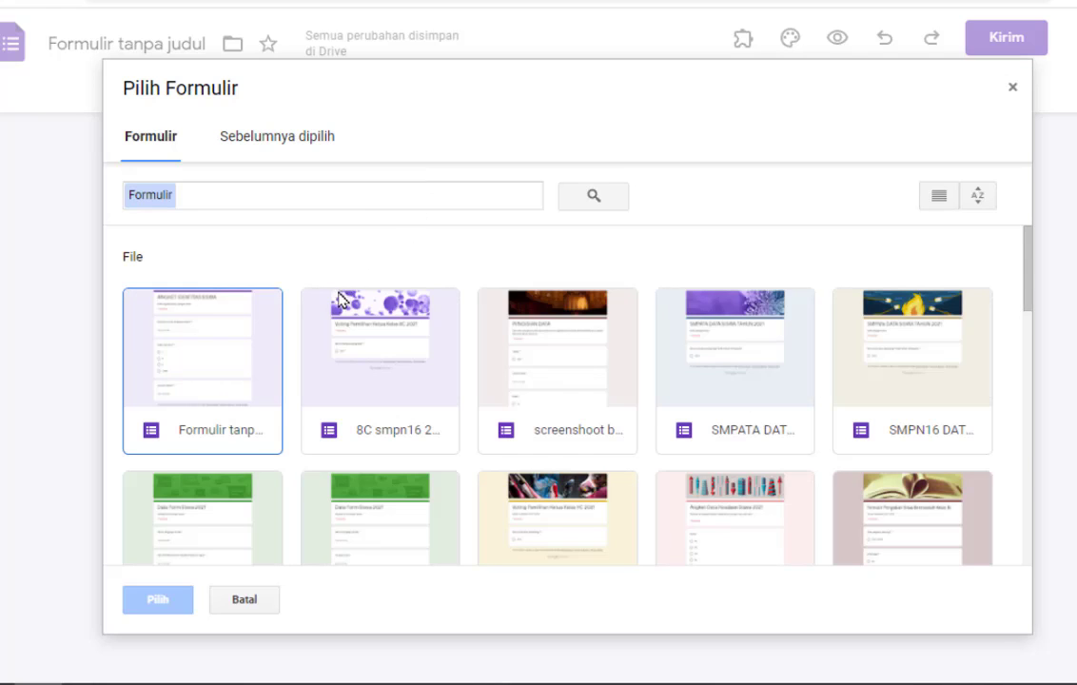
scroll(340, 299, down, 5)
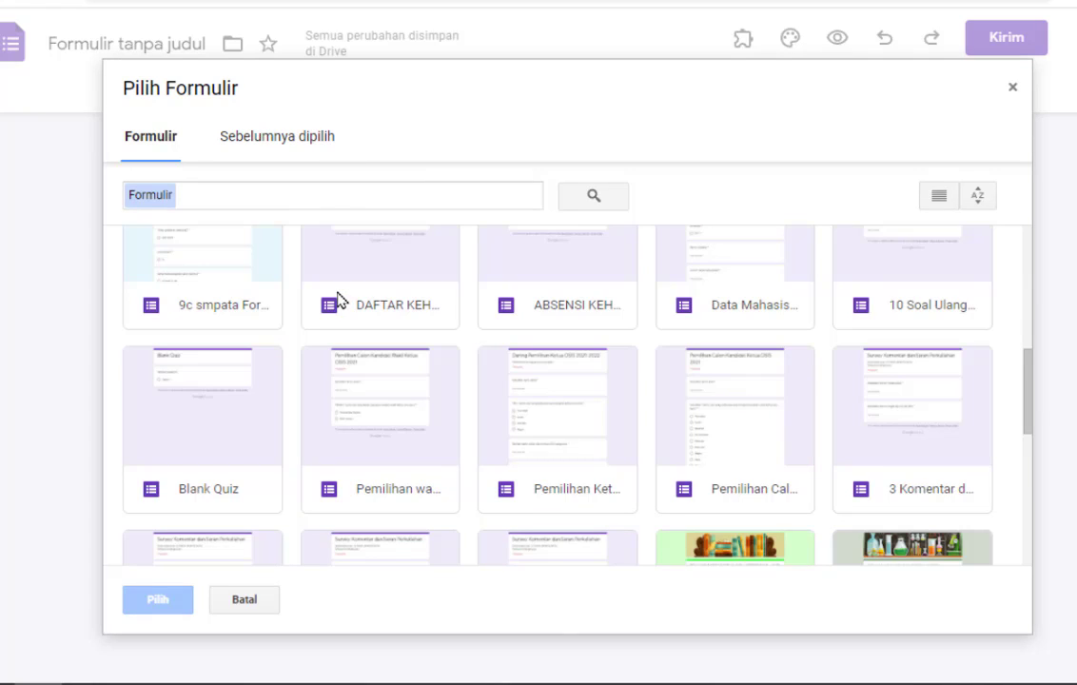
scroll(337, 301, down, 5)
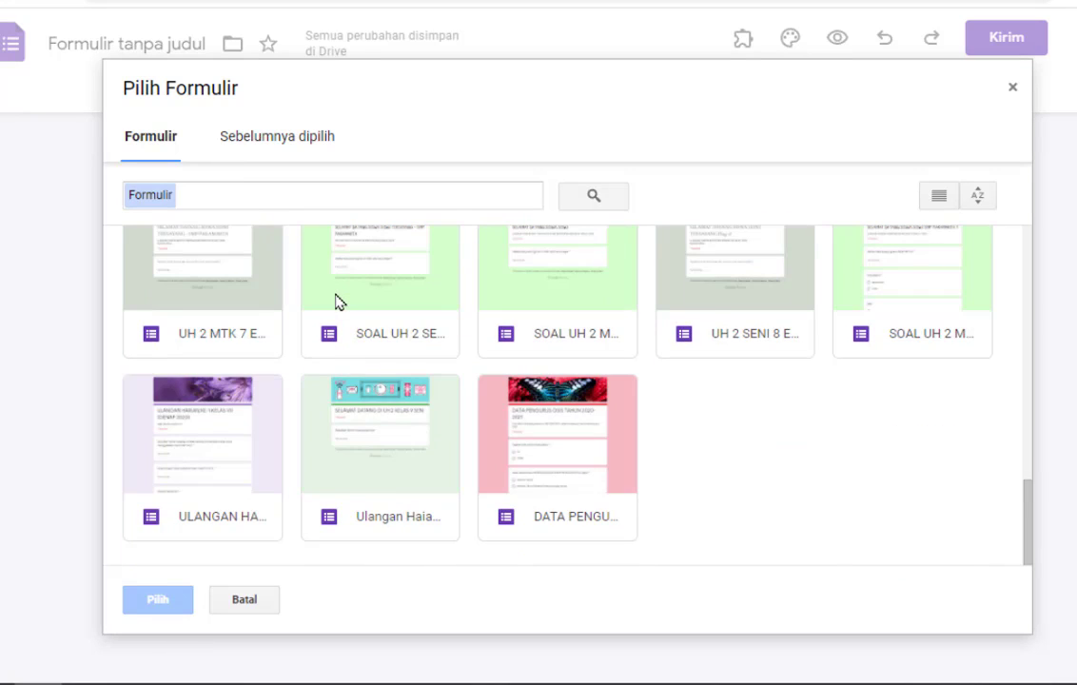
scroll(339, 304, up, 15)
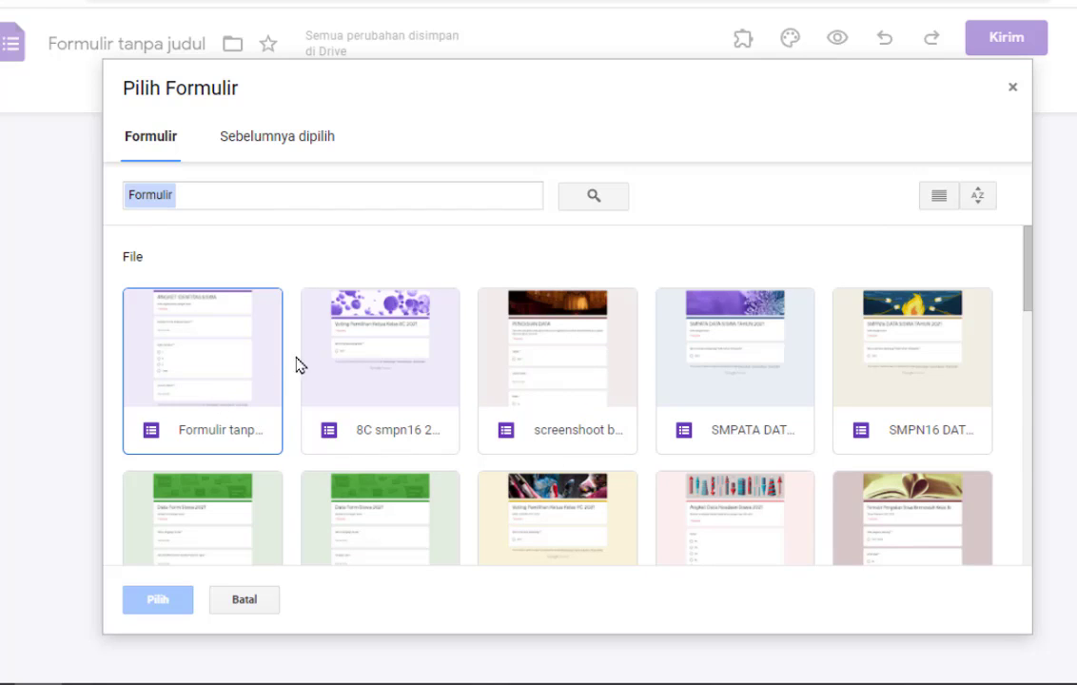
click(231, 370)
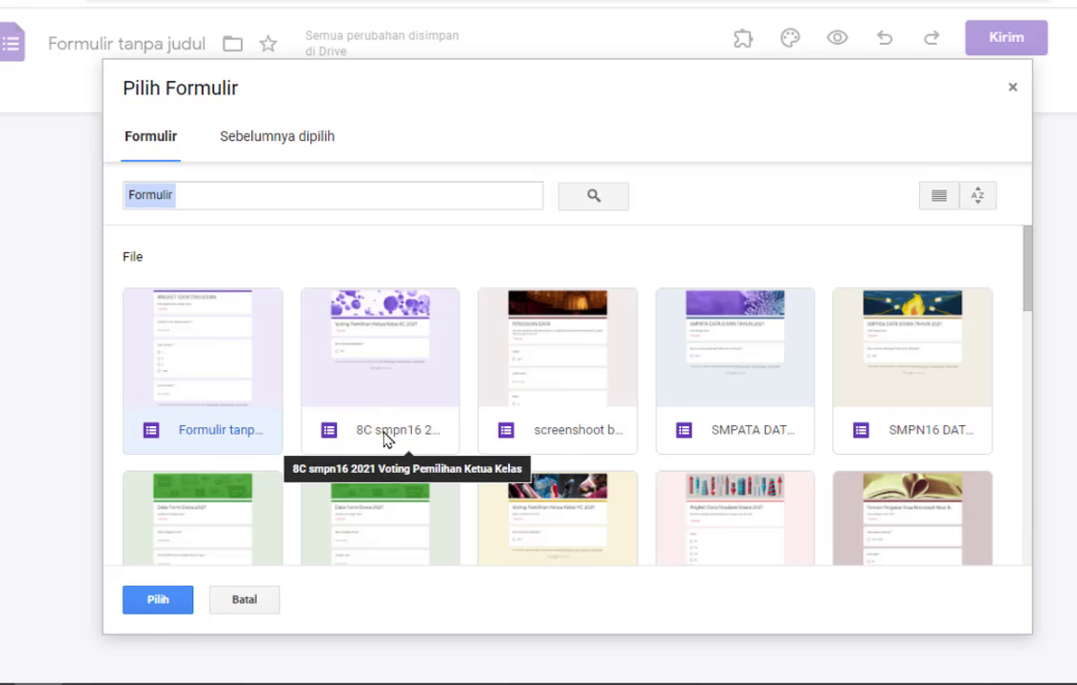
click(373, 375)
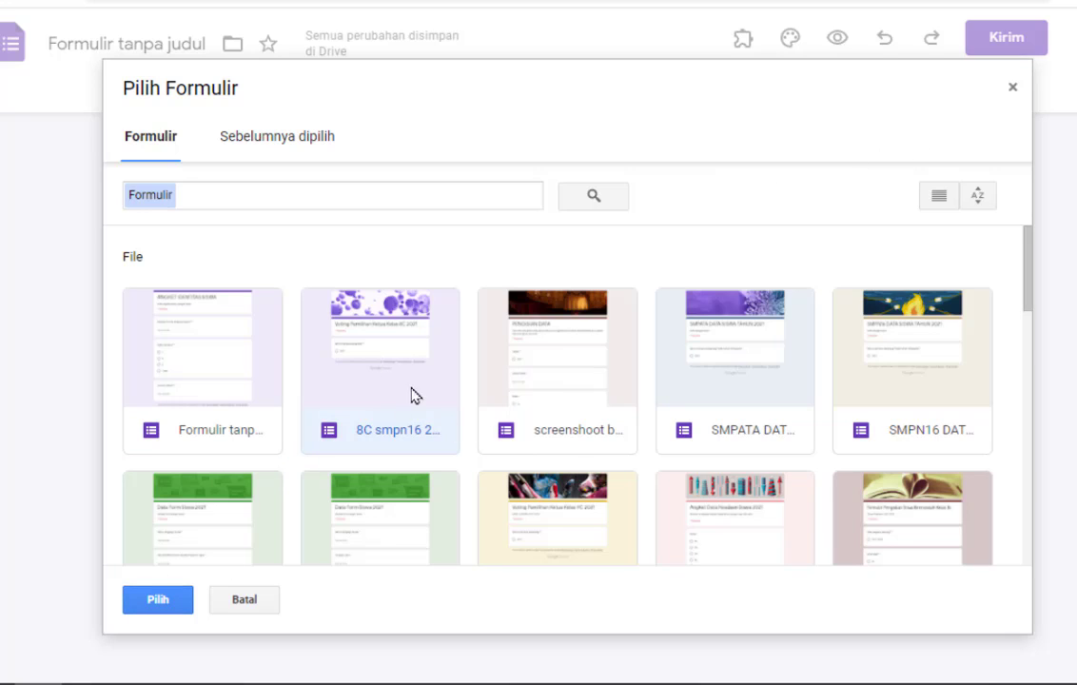
click(1012, 86)
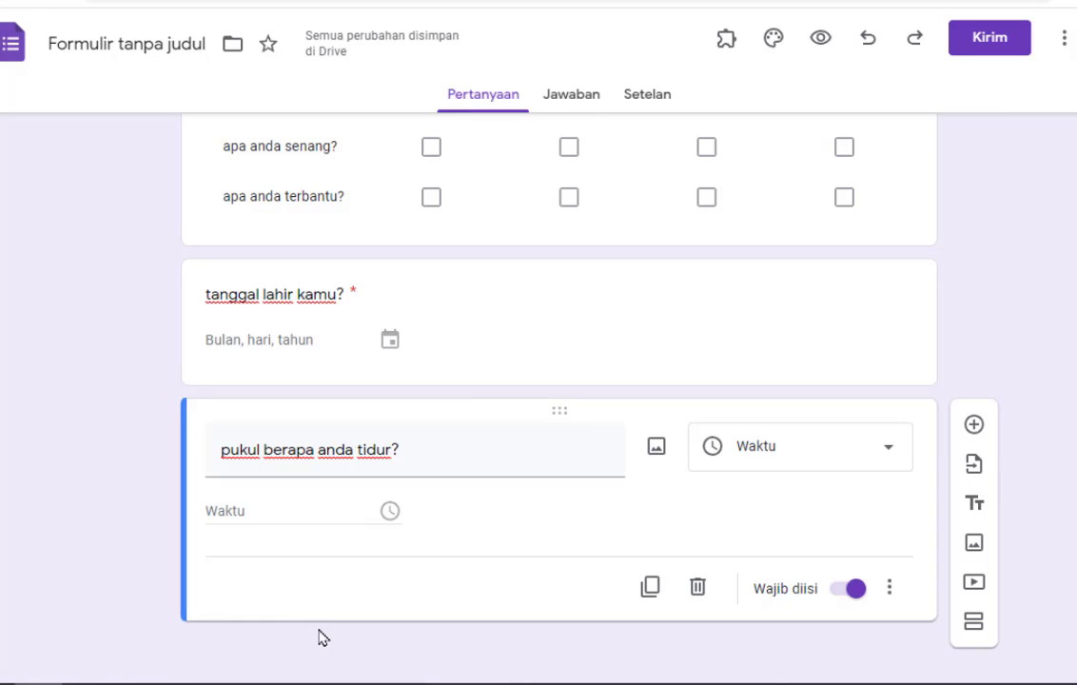
- Add a title and description block below the time question and delete it again
click(974, 505)
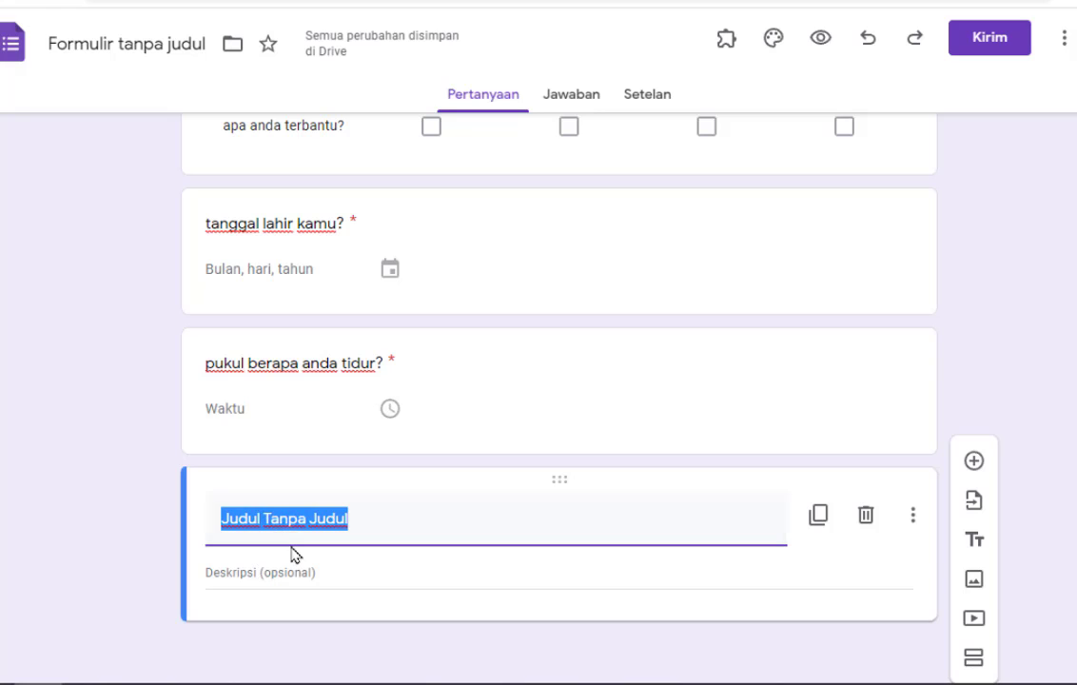
click(866, 525)
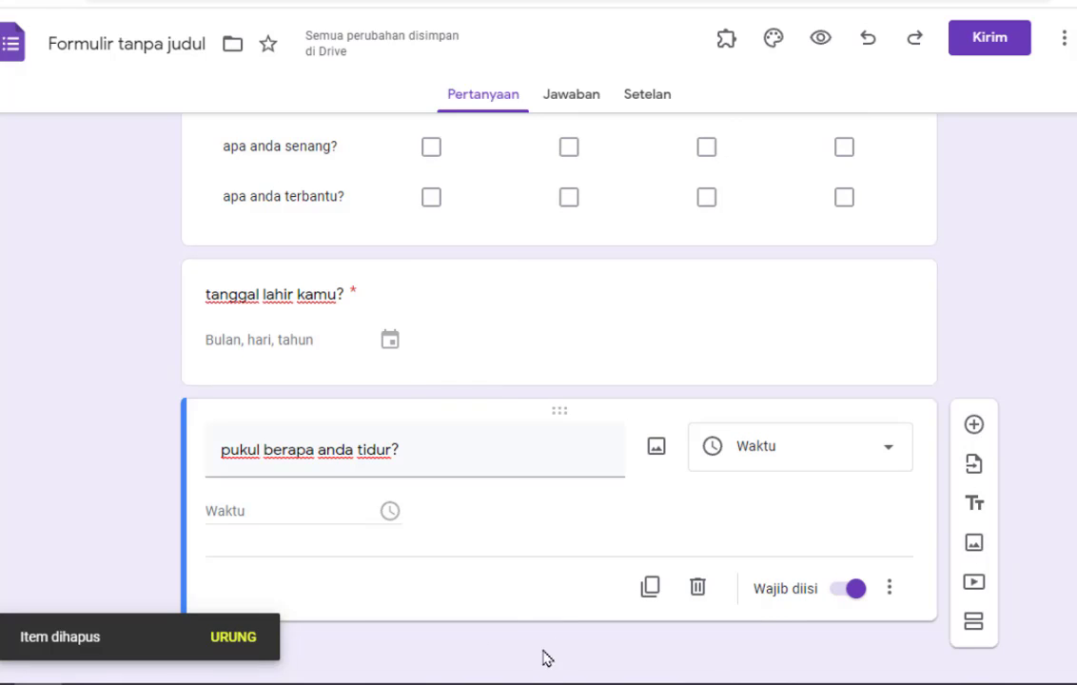
- Insert the Media Berbagi profile picture PNG from the computer as an image block below the time question
click(973, 546)
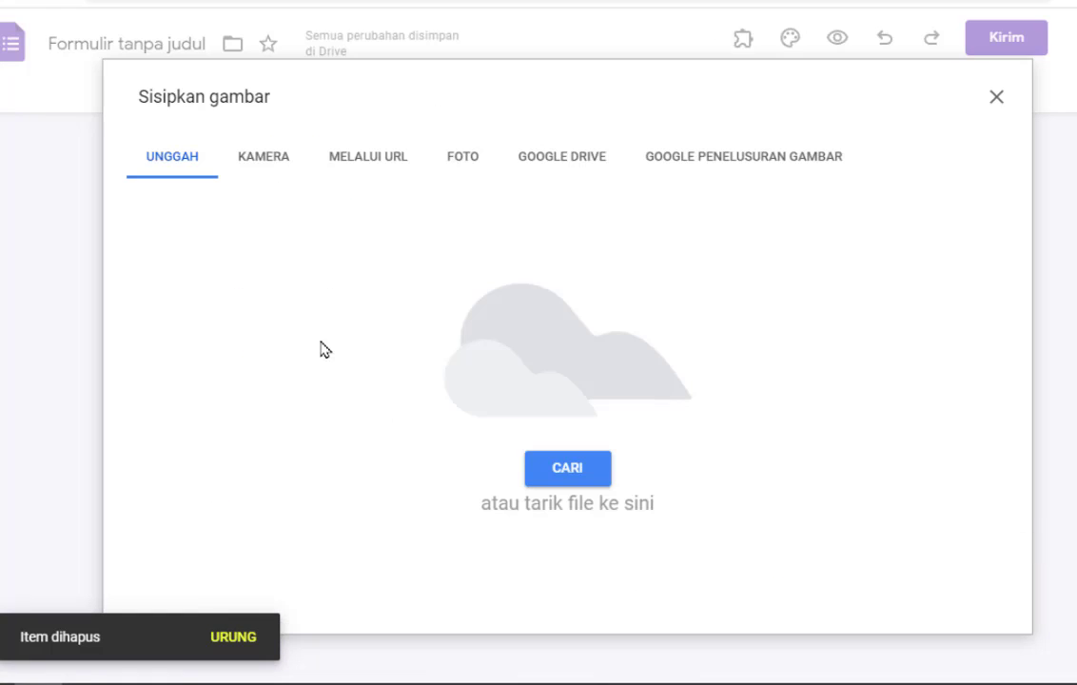
click(548, 472)
click(197, 350)
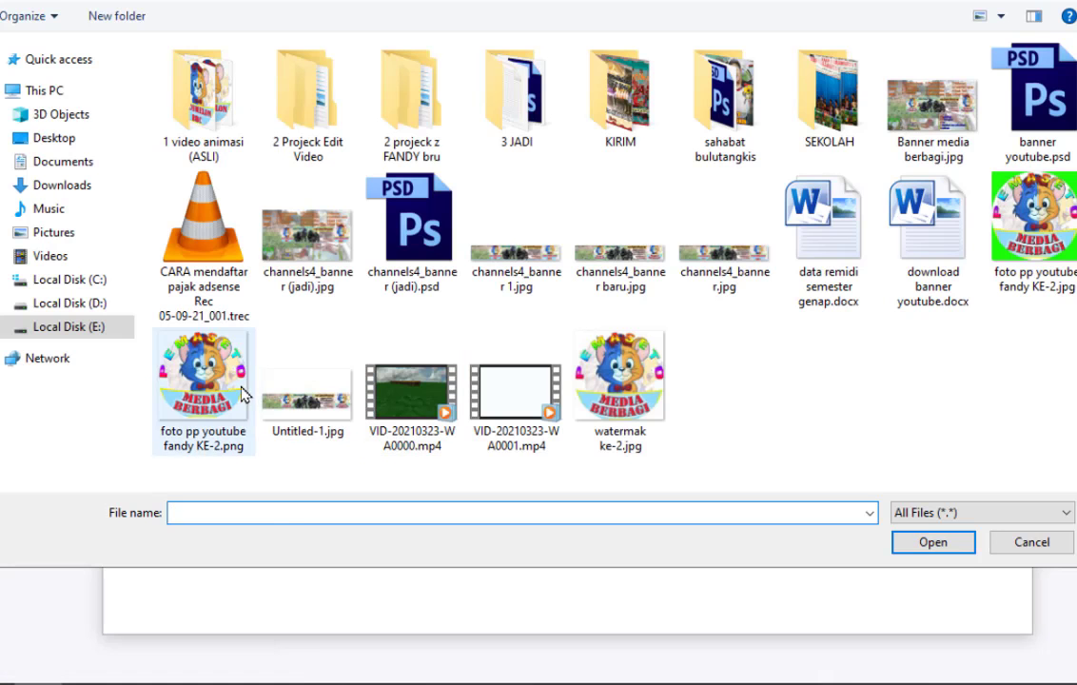
click(932, 541)
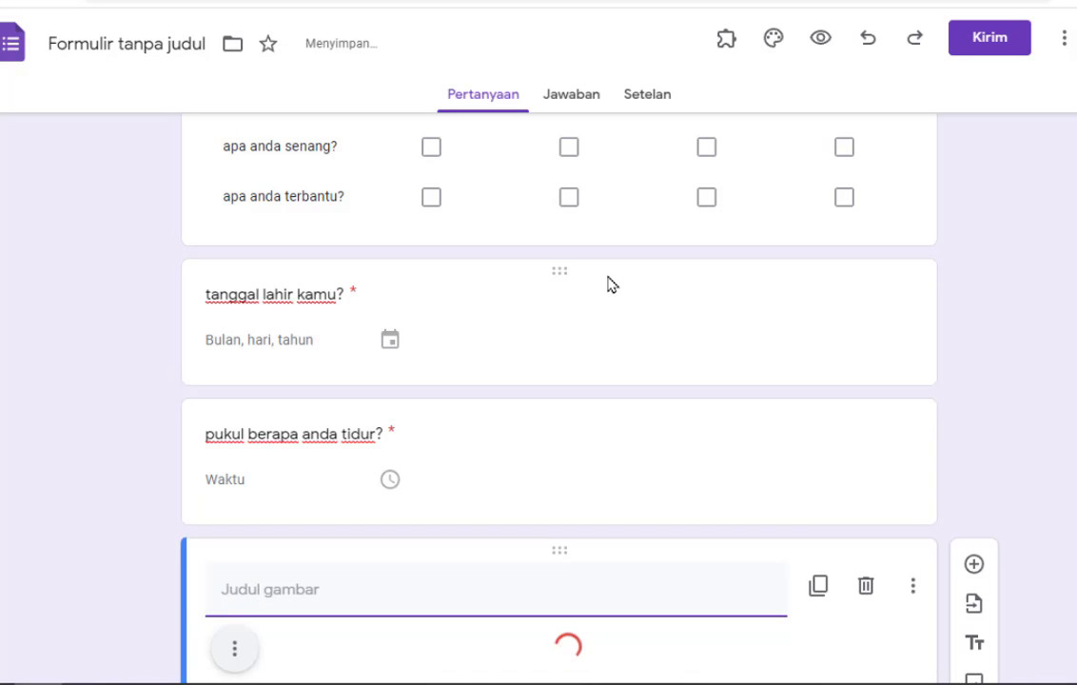
- Title the inserted image "channel : MEDIA BERBAGI"
scroll(612, 284, down, 2)
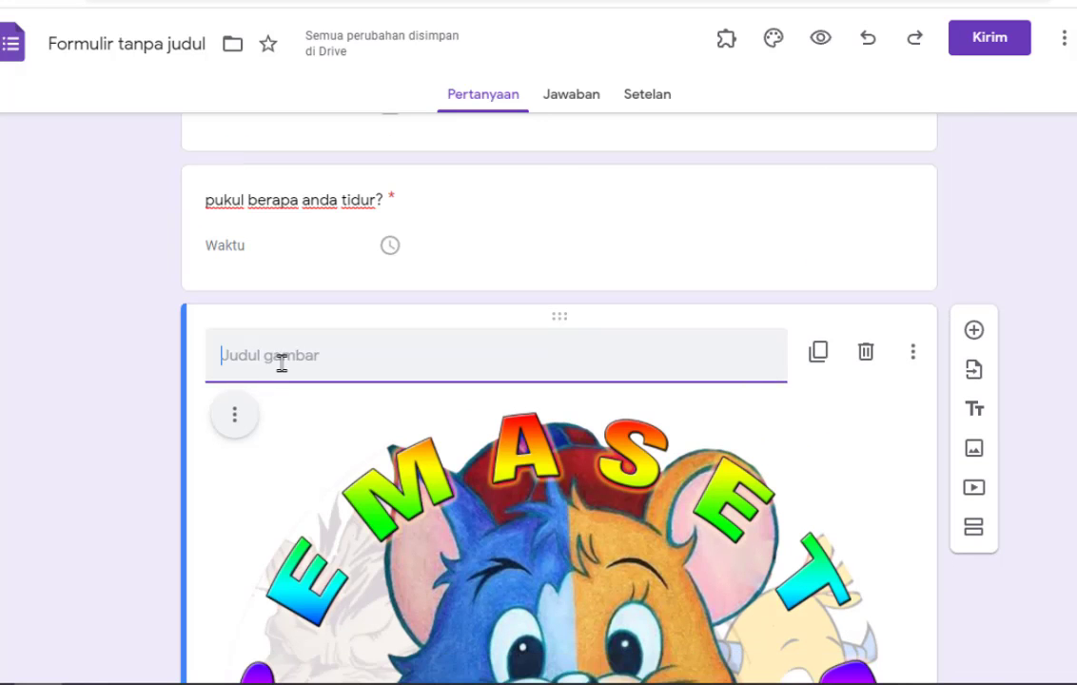
text(channel : MEDIA BER)
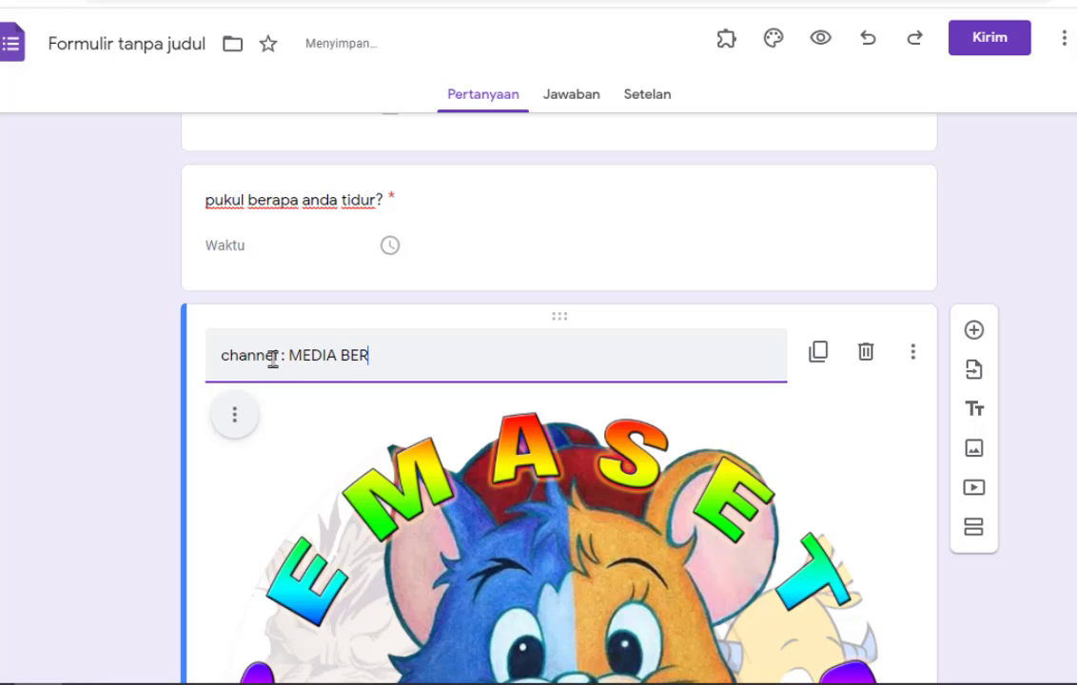
text(BAGI)
scroll(435, 372, down, 4)
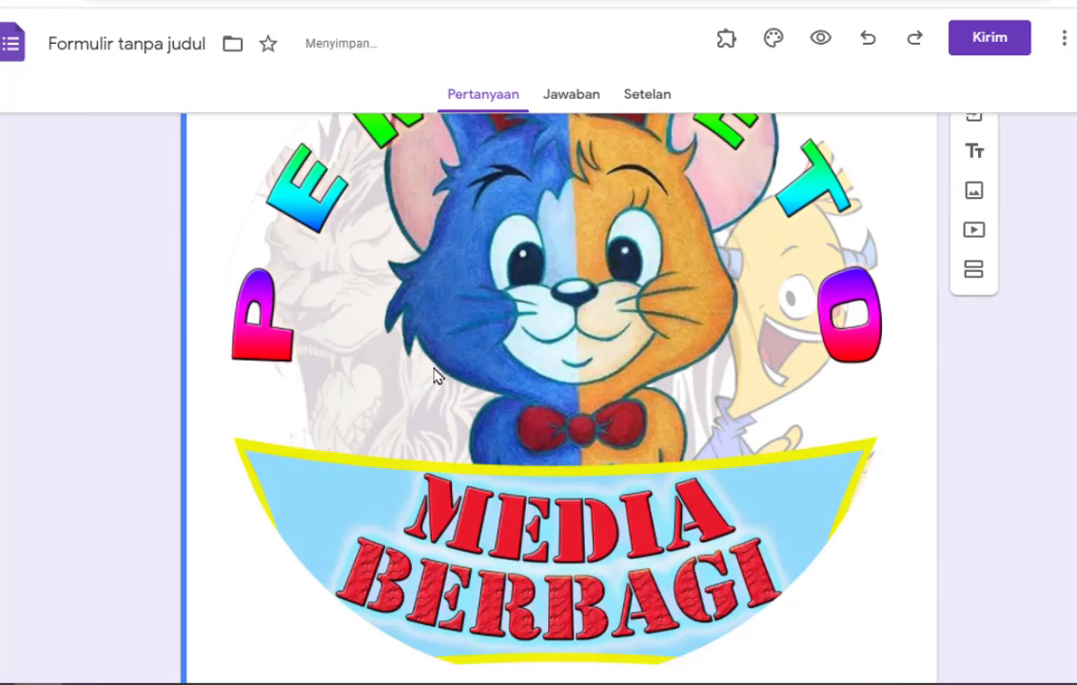
scroll(524, 377, down, 1)
scroll(502, 394, up, 3)
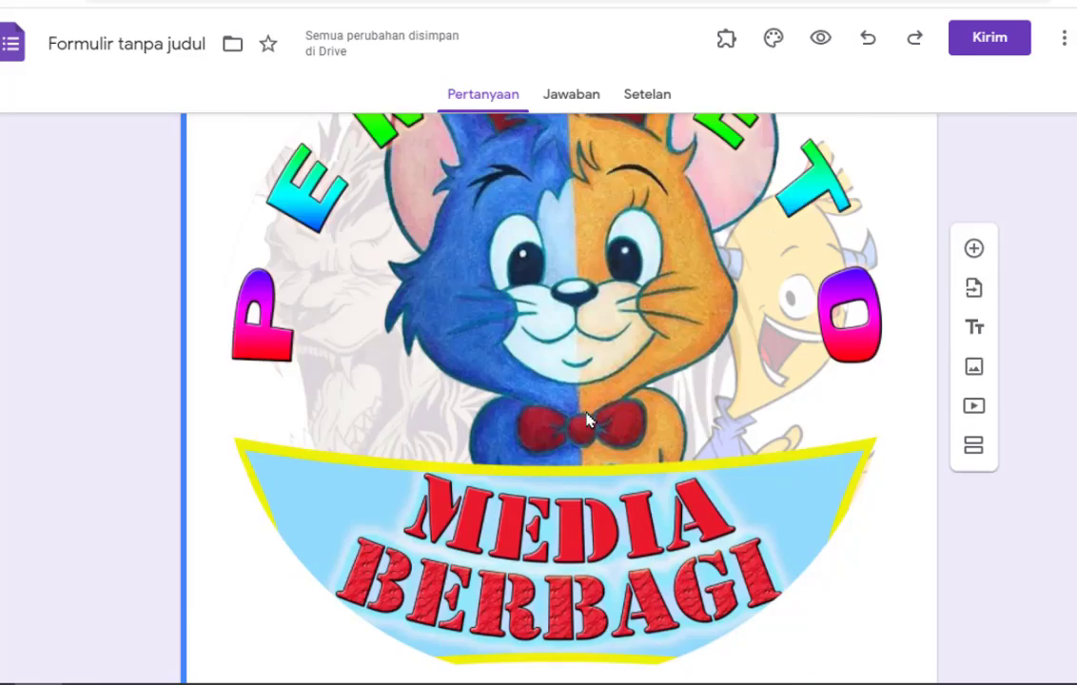
- Start adding a video below the image and search YouTube for "MEDIA BERBAGI"
scroll(742, 373, down, 2)
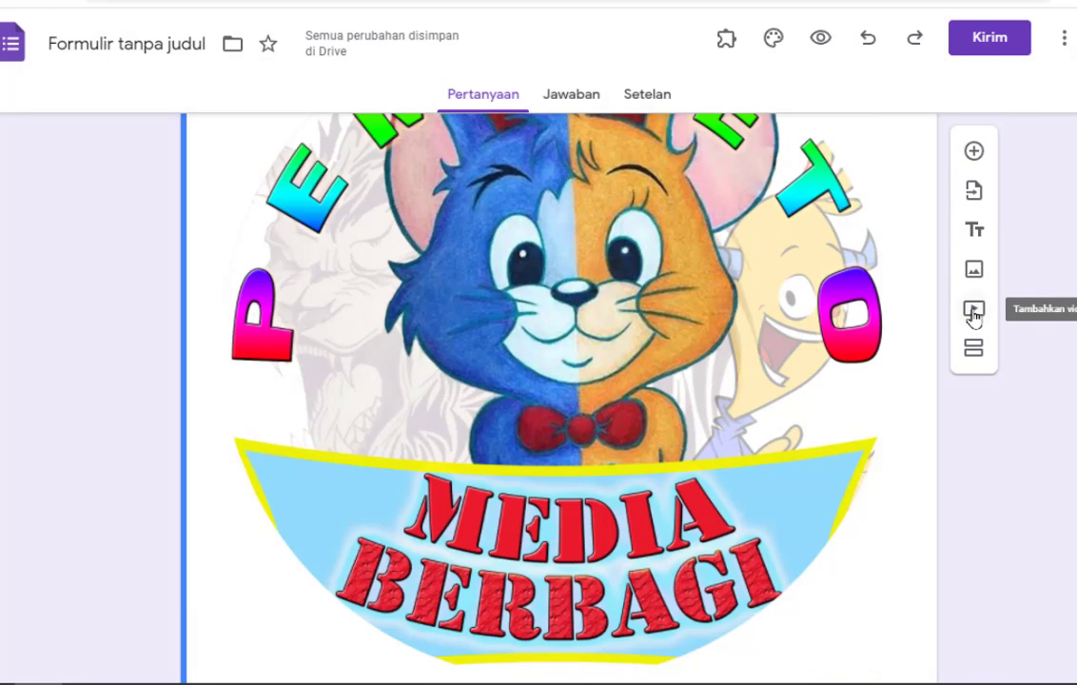
click(974, 311)
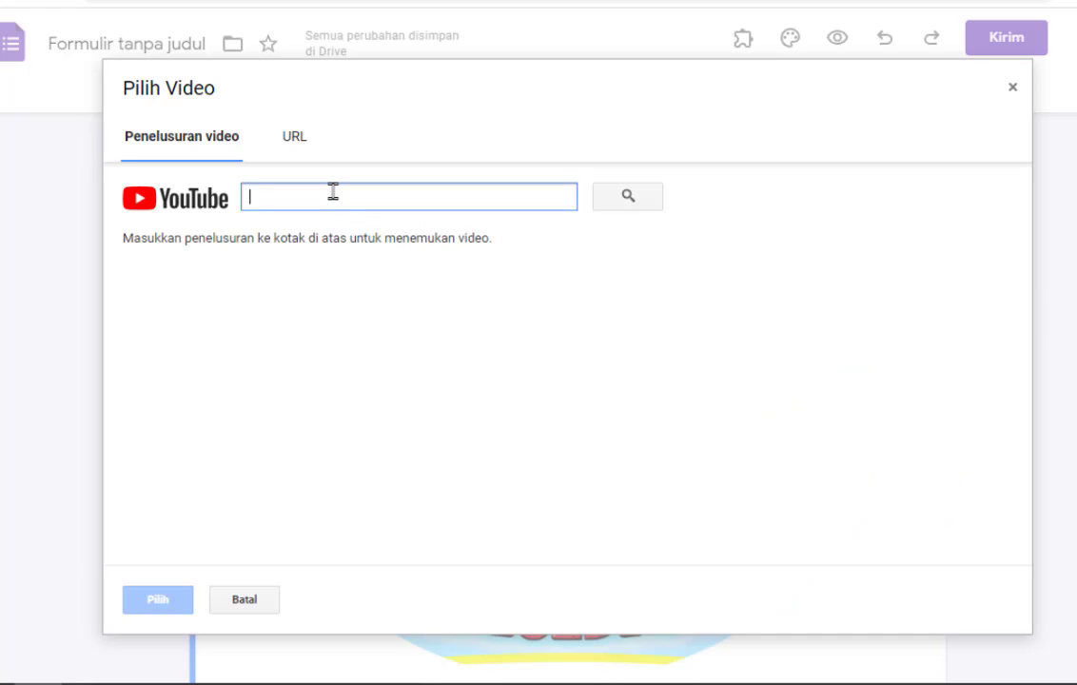
click(233, 264)
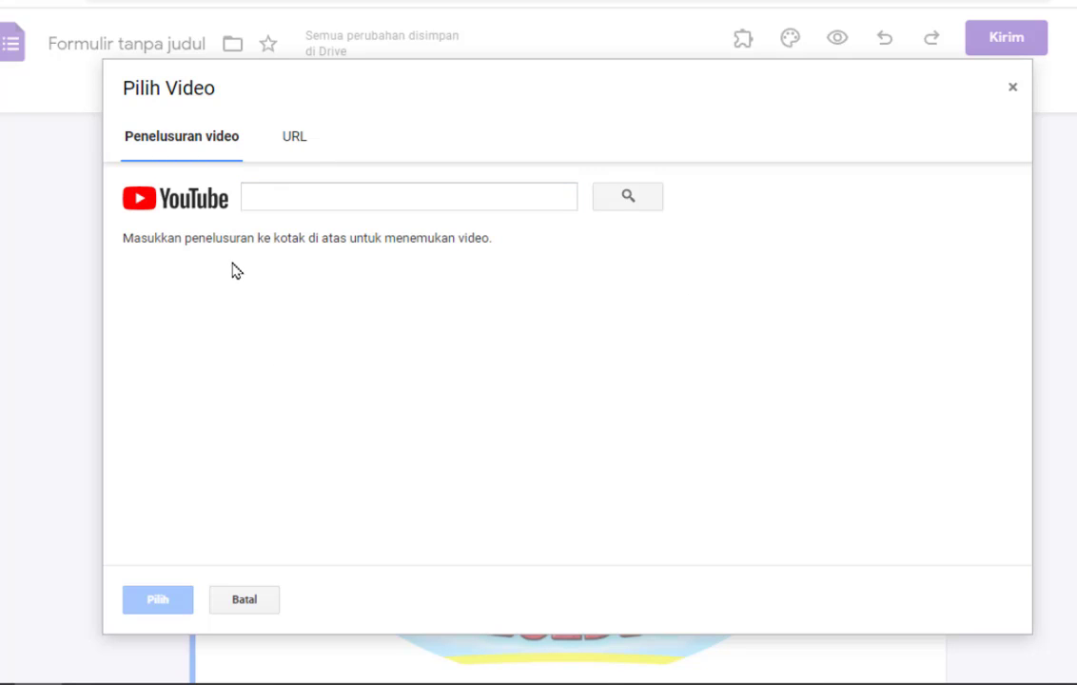
click(291, 135)
click(217, 158)
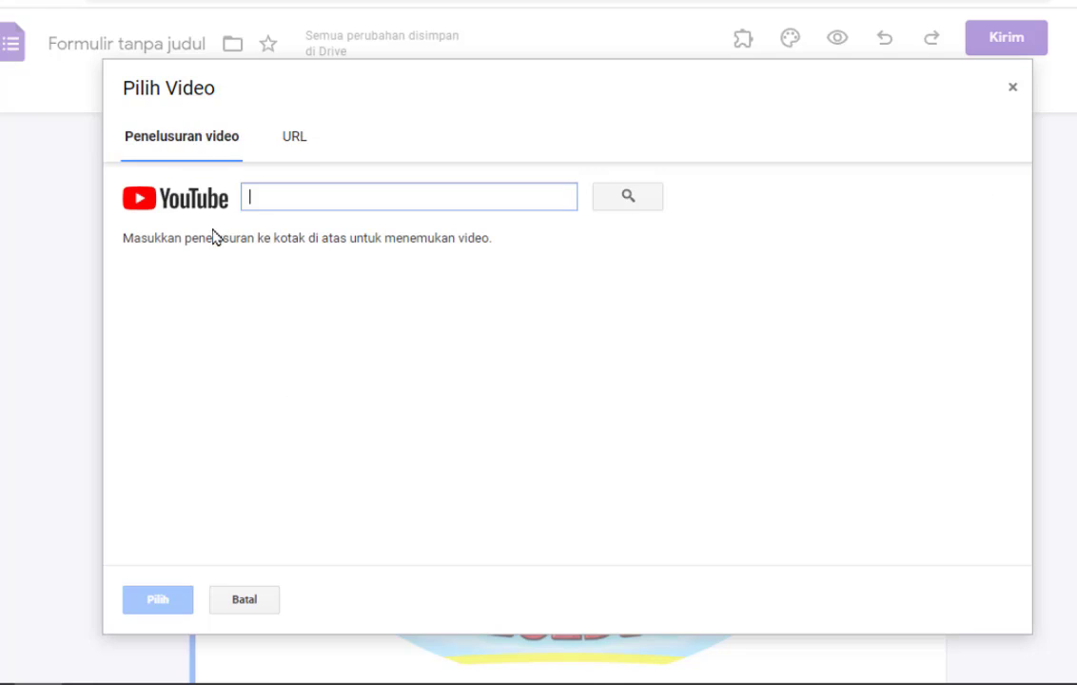
click(610, 200)
click(292, 198)
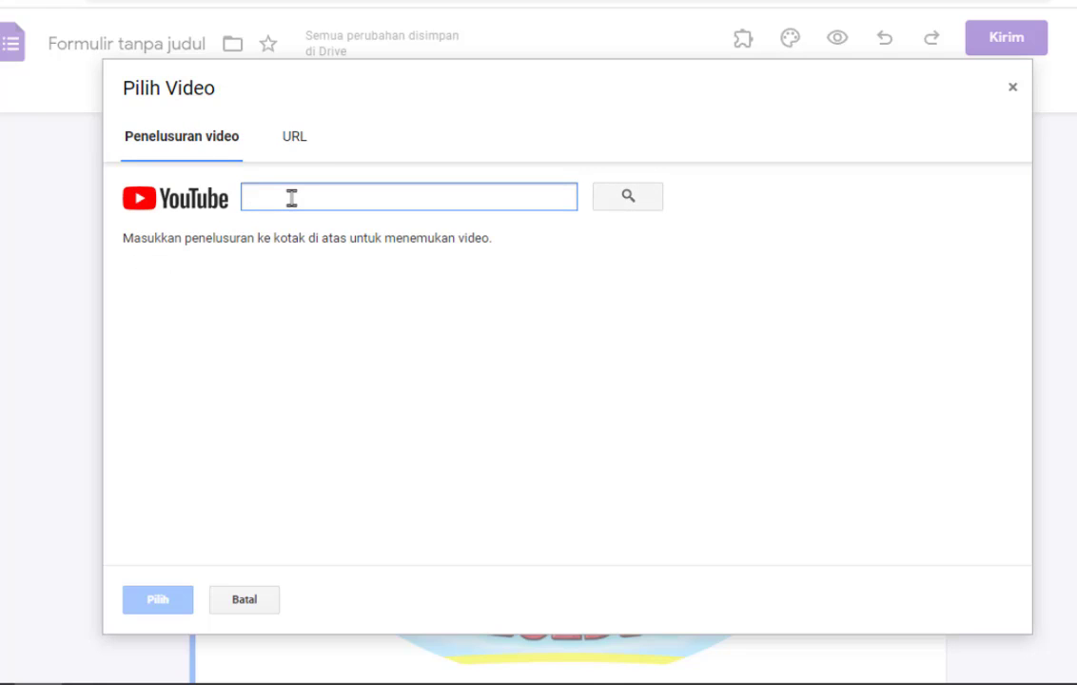
text(MEDIA BERBAGI)
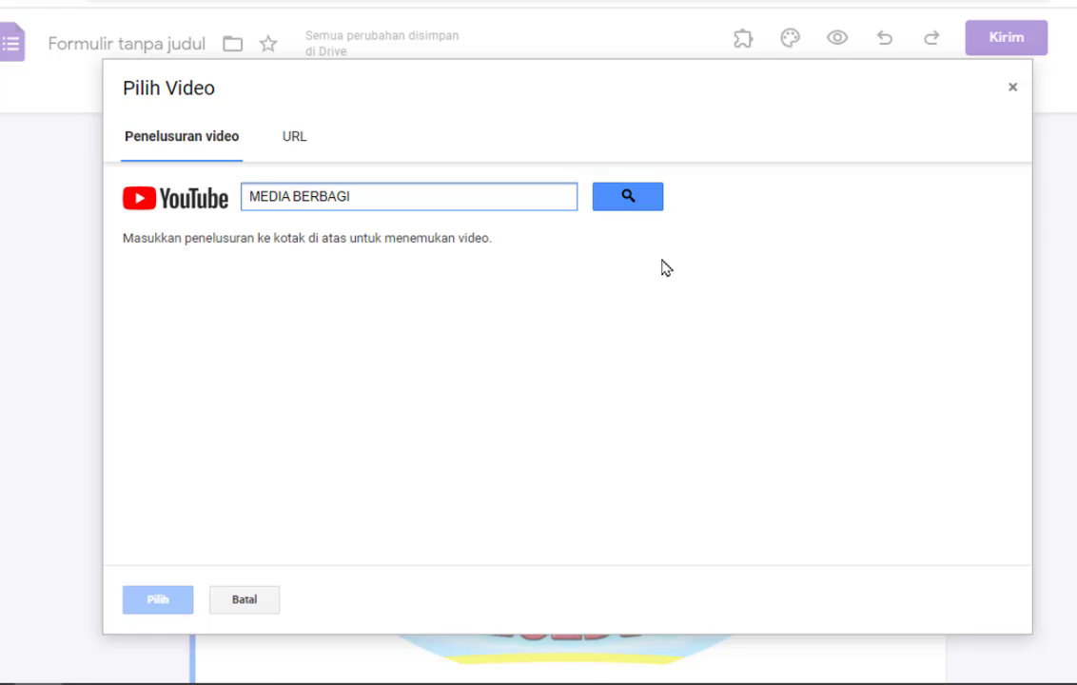
click(623, 198)
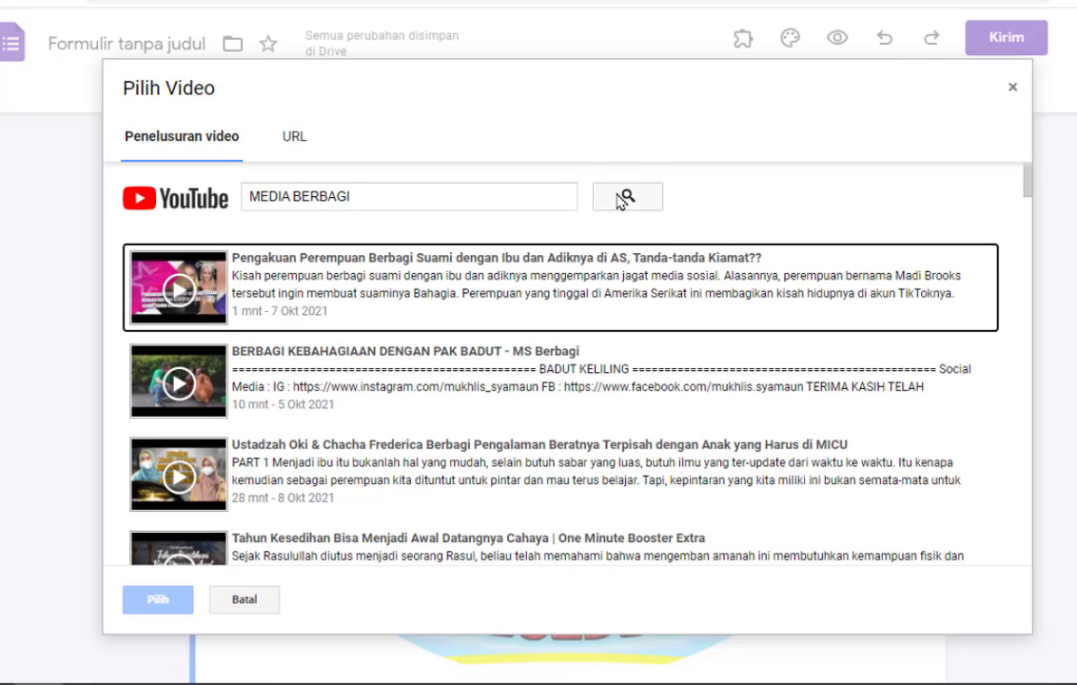
scroll(625, 282, down, 10)
scroll(596, 300, up, 10)
- Refine the video search to "MEDIA BERBAGI MYSAPK" and insert the "Panduan Lengkap Mengisi Pemutahiran Data Mandiri" video
click(258, 194)
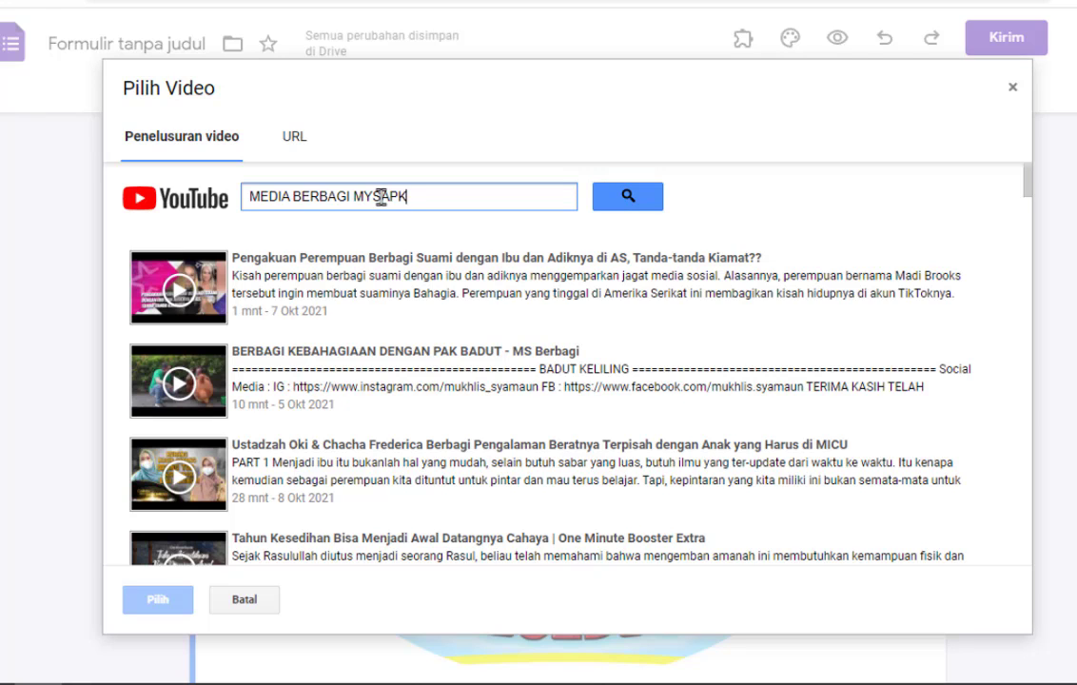
key(Return)
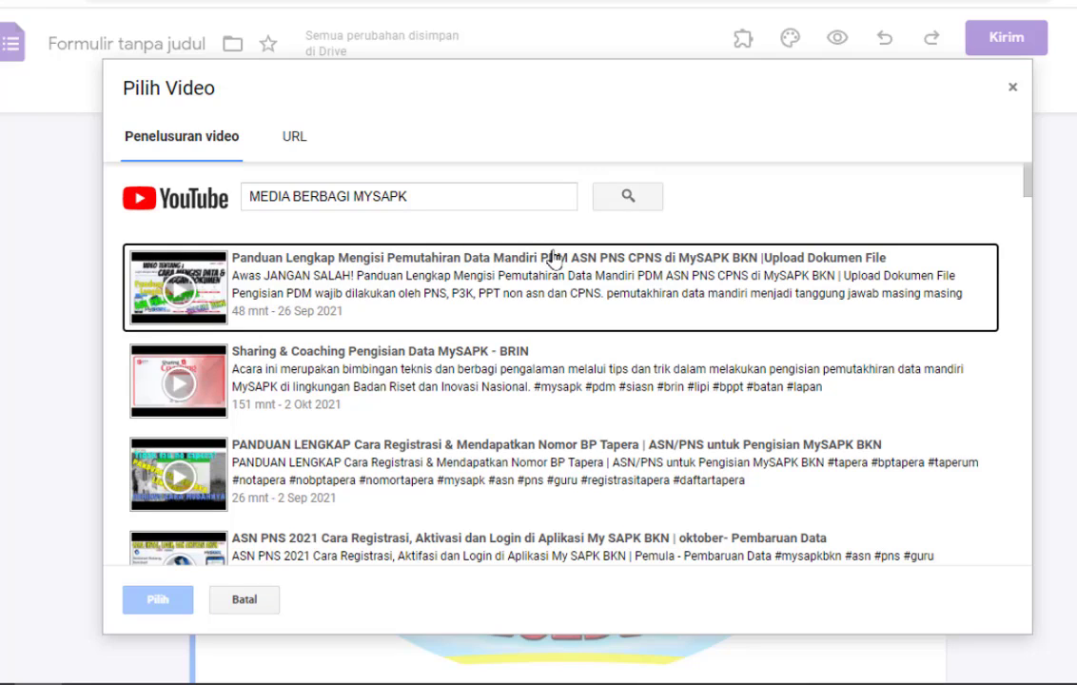
click(211, 266)
click(155, 600)
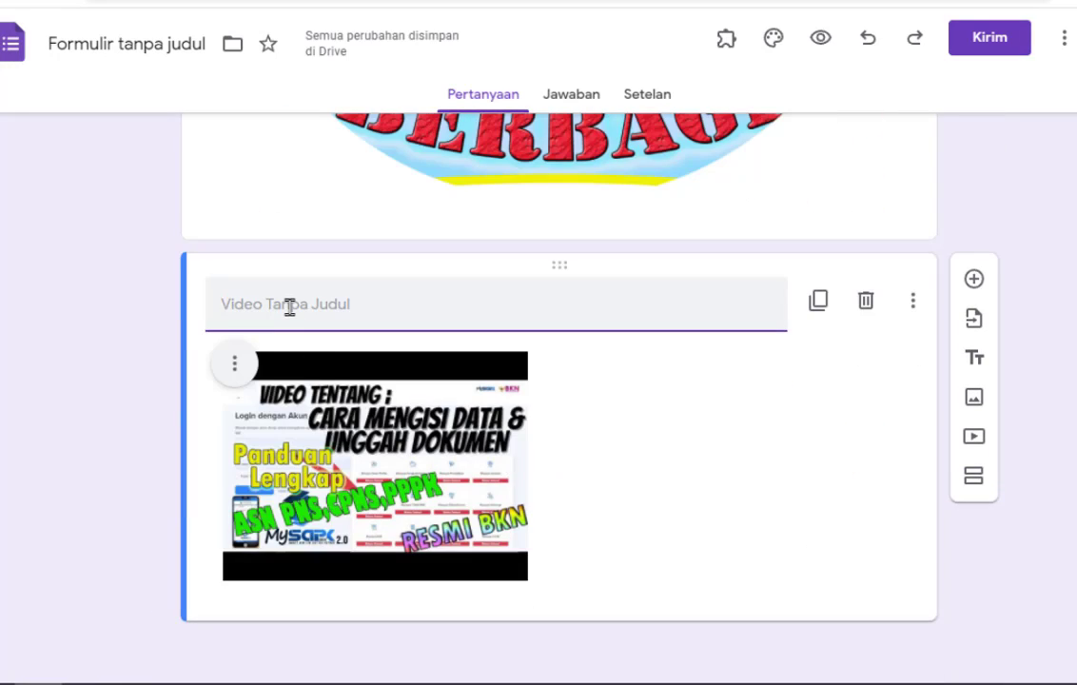
- Title the video block "TONTON CARA MENGISI MYSAPK BKN DI VIDEO BERIKUT:"
text(TONTON CARA ME)
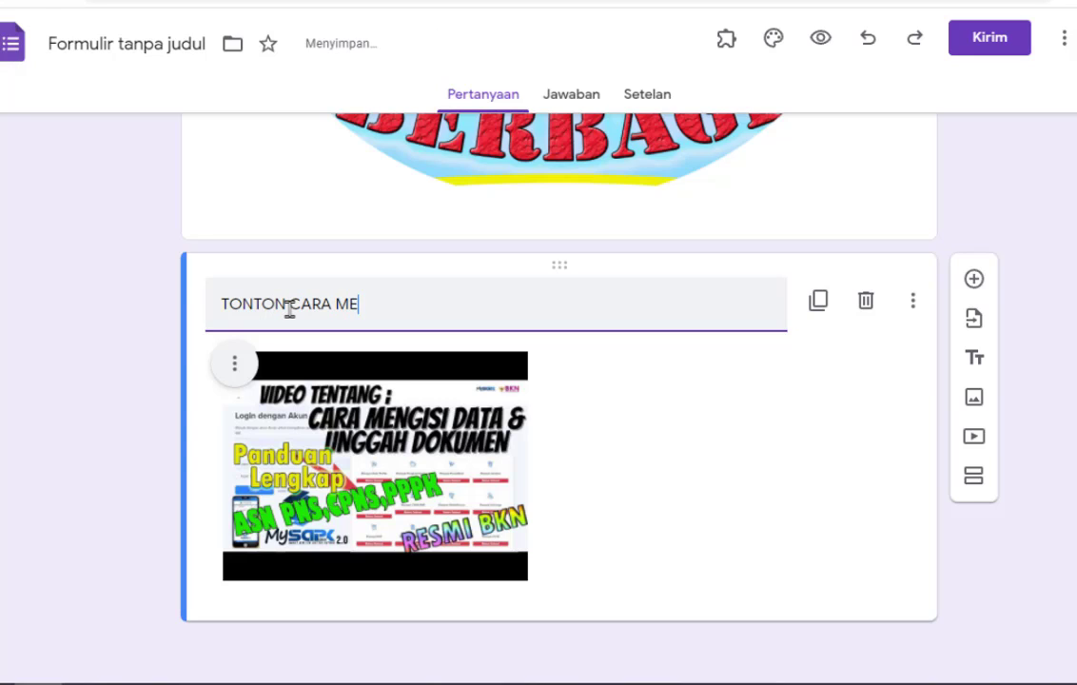
text(NGISI MYSA)
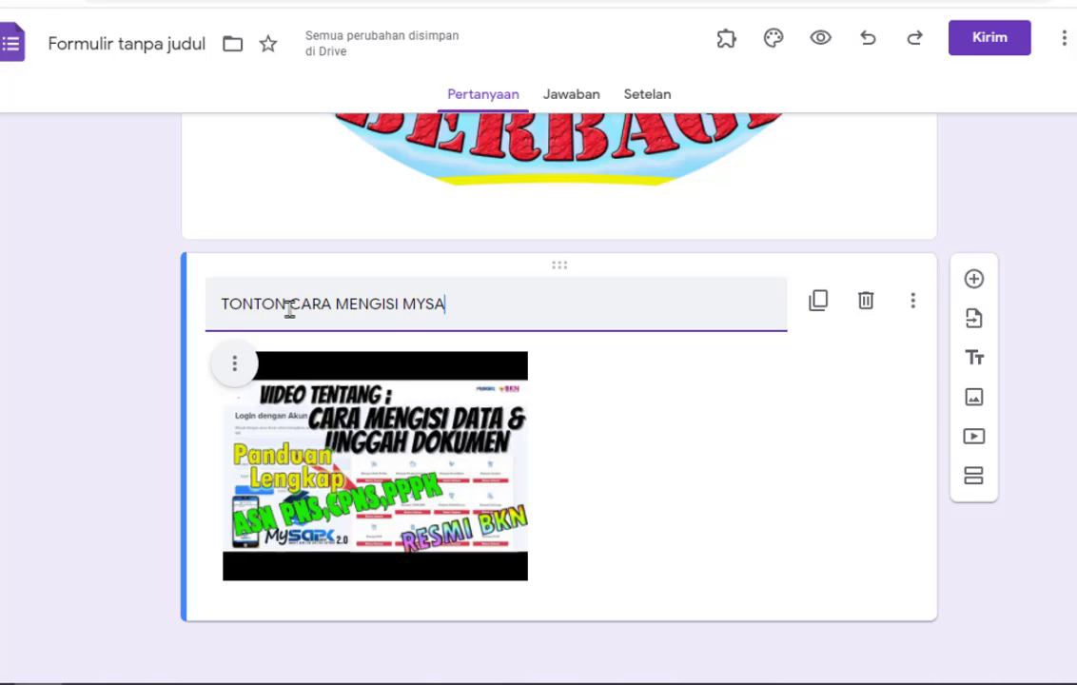
text(PK BKN DI)
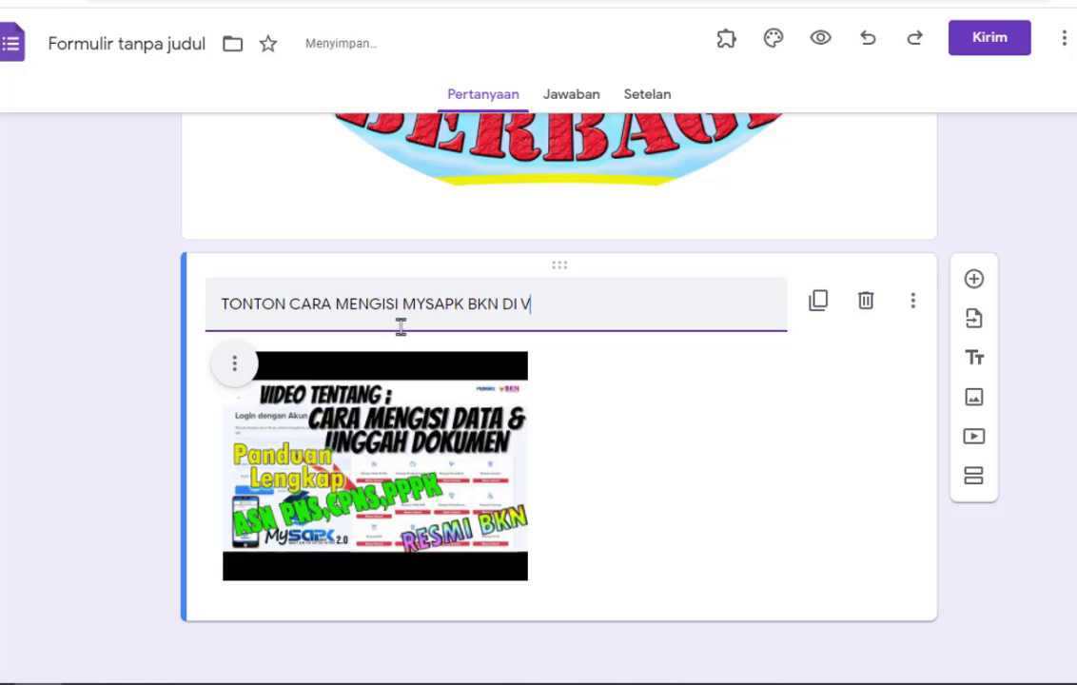
text(VIDEO BERIKUT:)
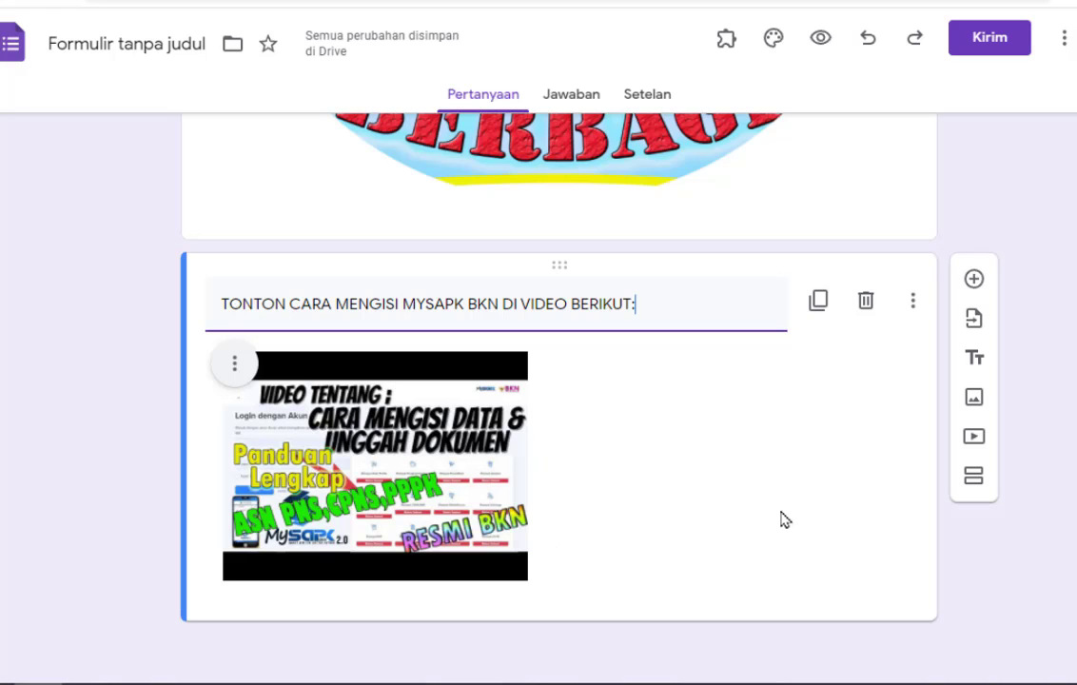
- Add a new blank question below the video block
click(973, 281)
scroll(894, 368, down, 1)
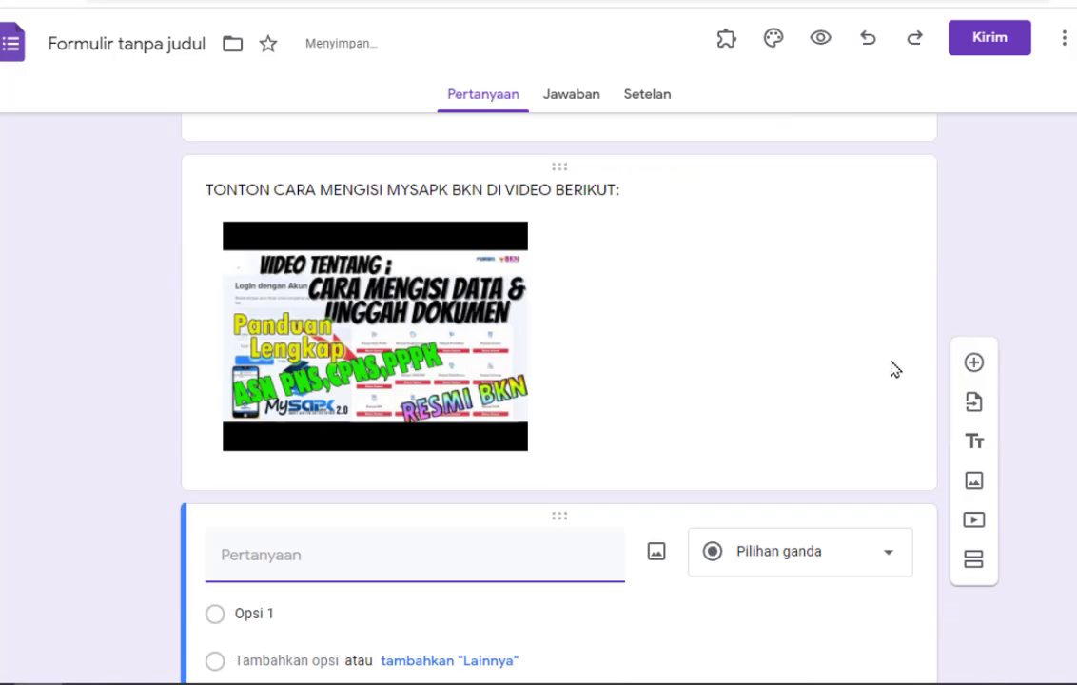
scroll(884, 373, up, 1)
- Open the list of add-ons available for the form
scroll(885, 373, up, 12)
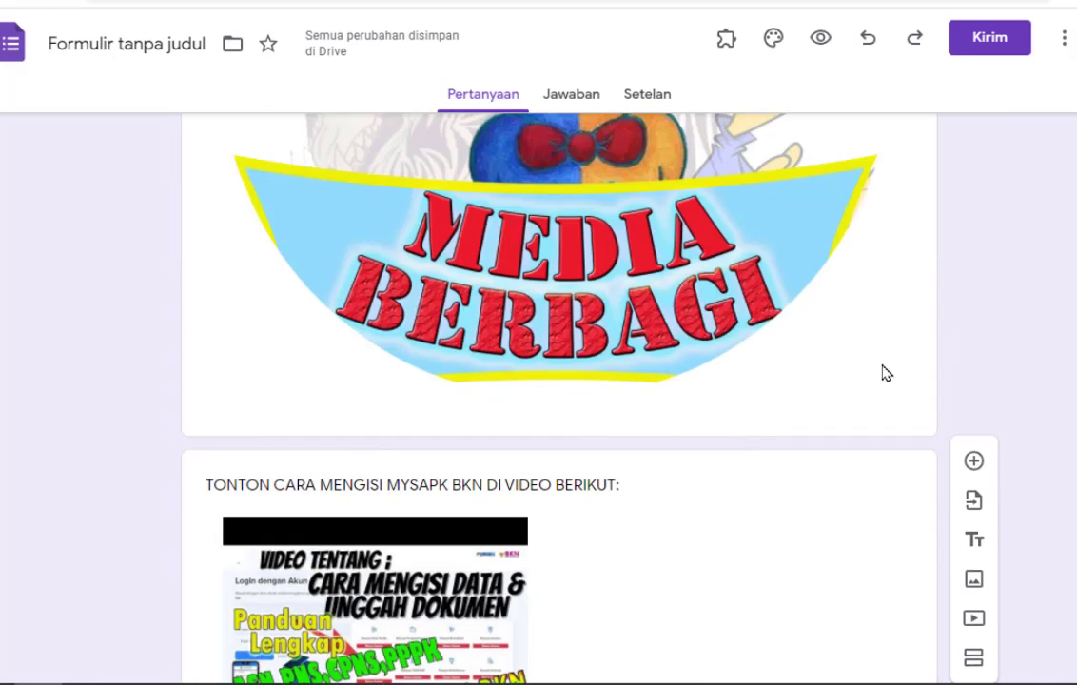
scroll(884, 369, up, 4)
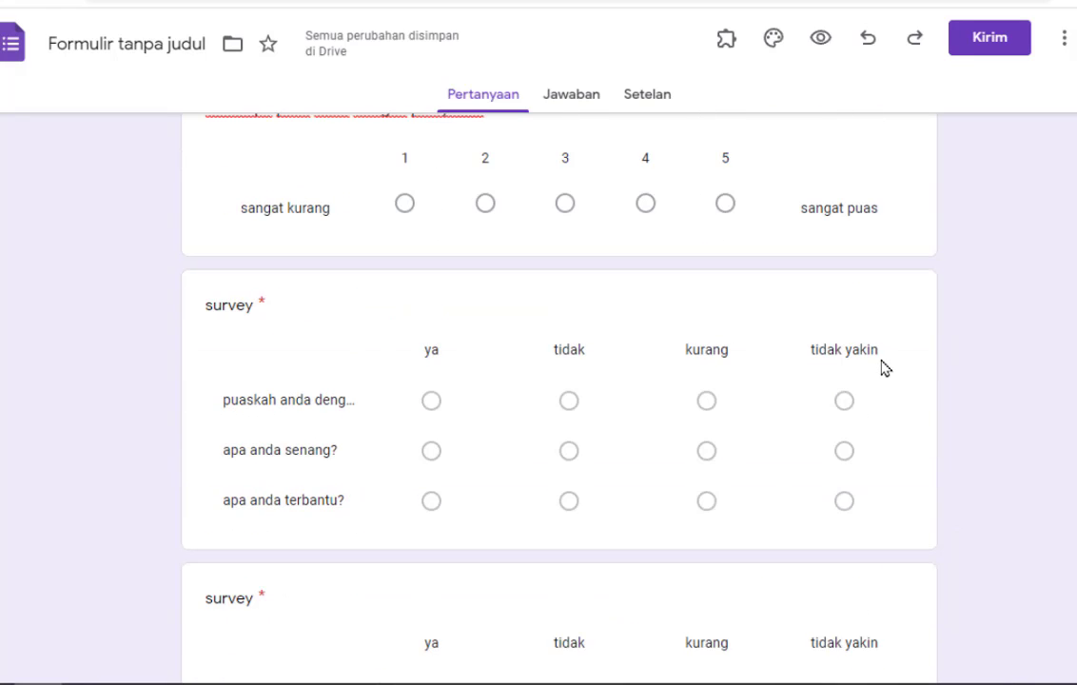
scroll(885, 369, up, 10)
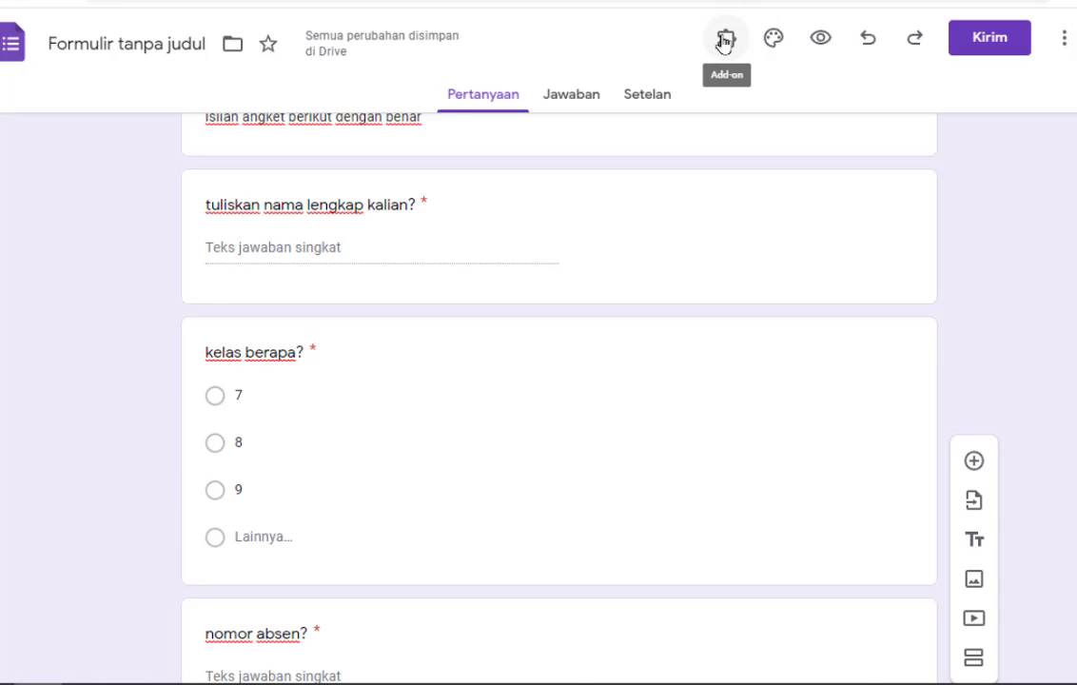
click(723, 40)
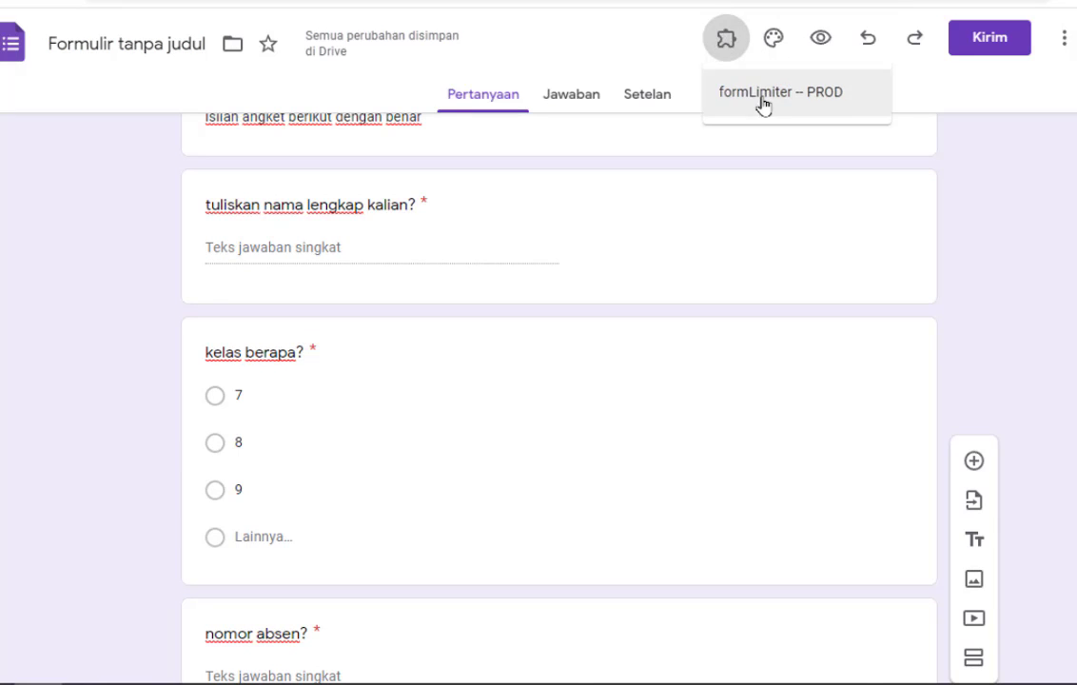
click(760, 102)
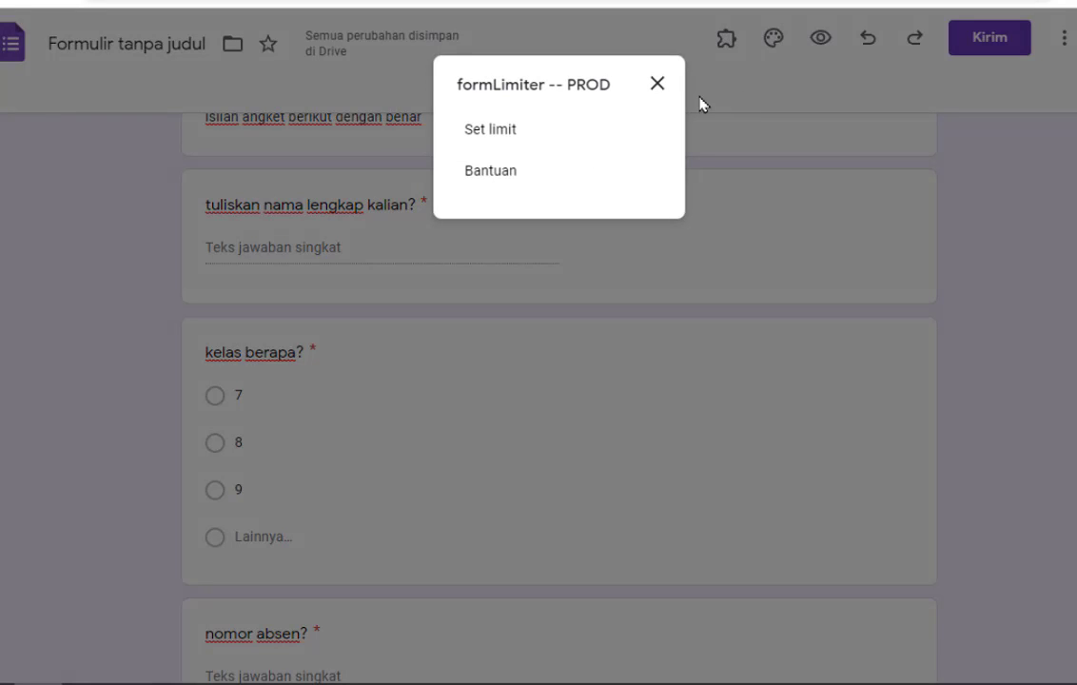
click(486, 131)
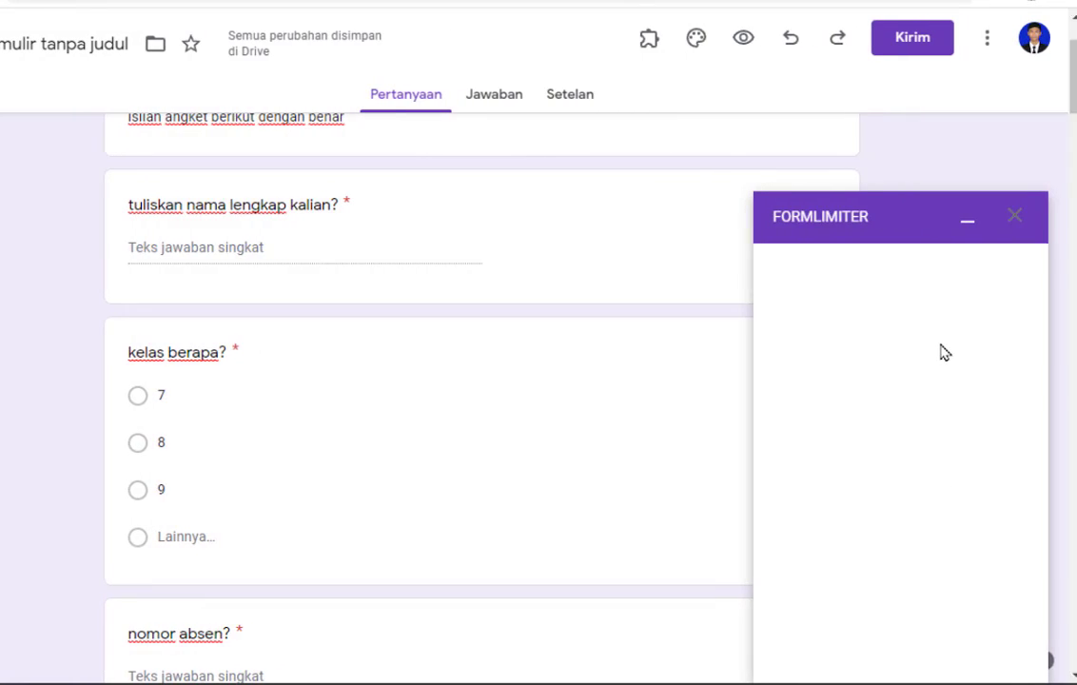
scroll(1021, 352, down, 2)
scroll(937, 353, up, 3)
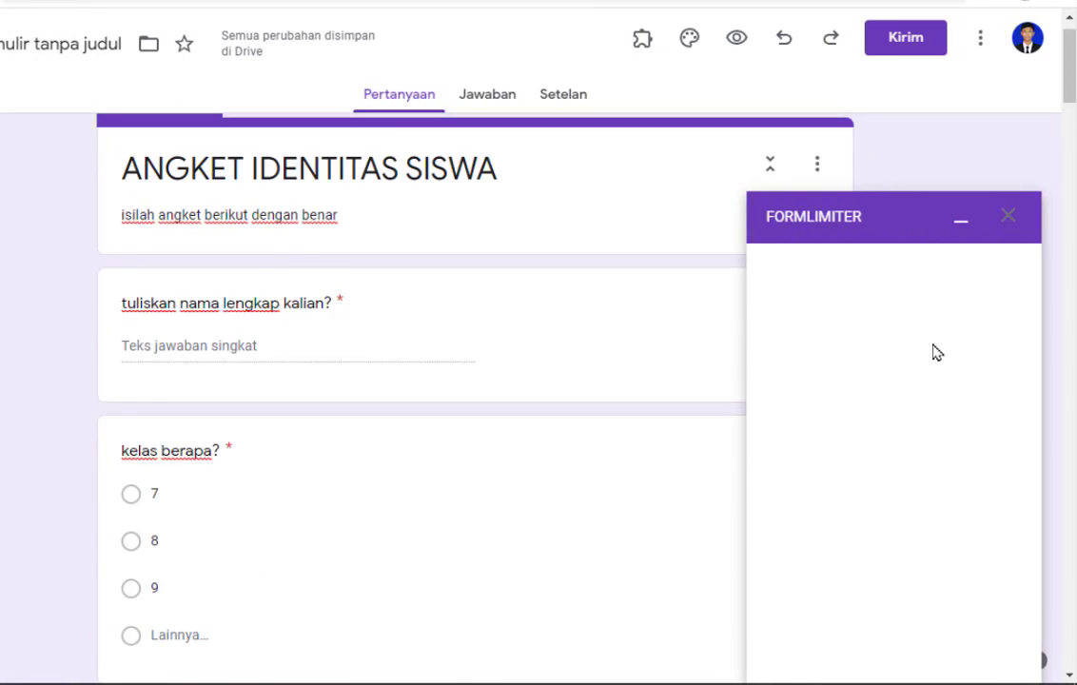
scroll(937, 353, up, 1)
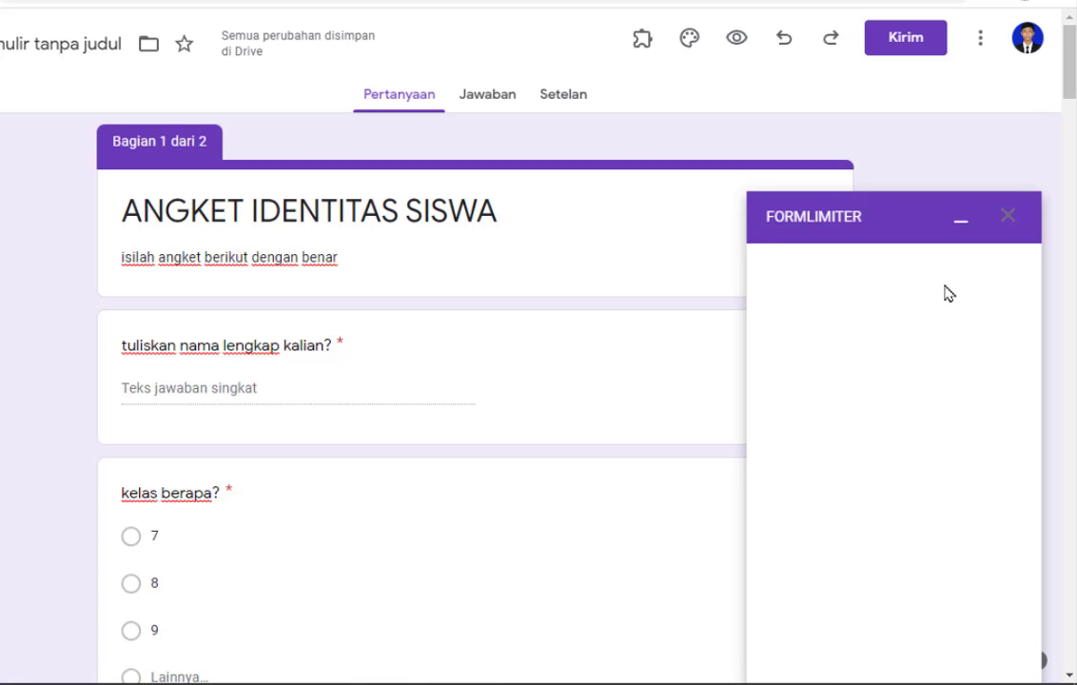
scroll(980, 281, down, 2)
scroll(963, 276, up, 2)
click(961, 225)
click(1010, 659)
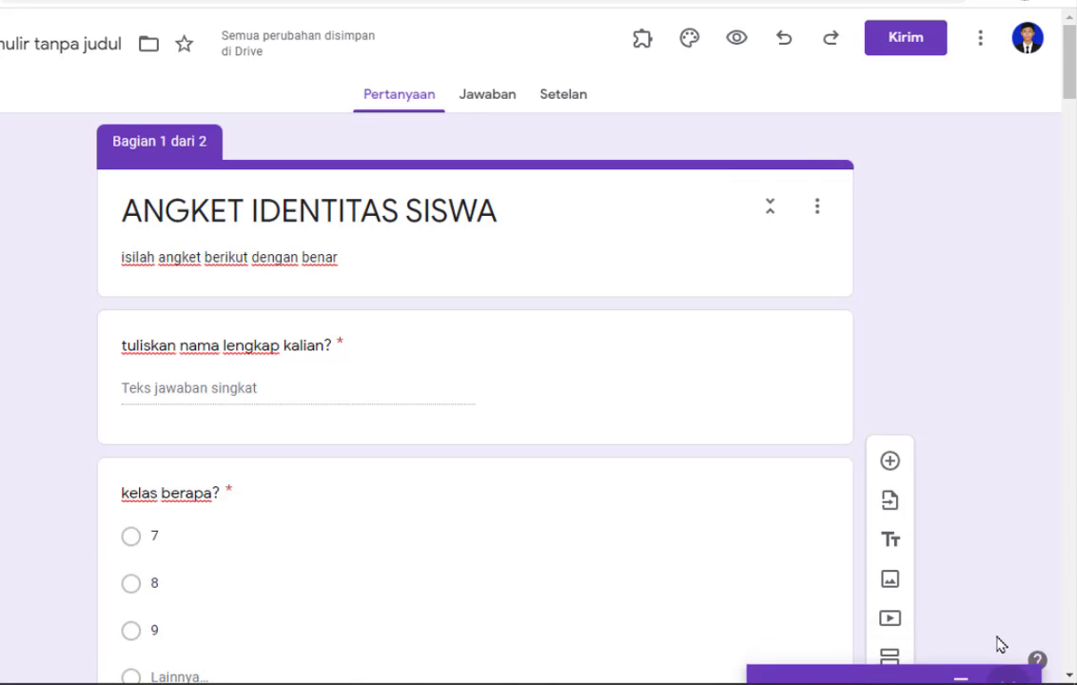
- Open formLimiter's limit settings, view the options for the date and time limit type, and close the add-on without saving
click(641, 40)
click(700, 95)
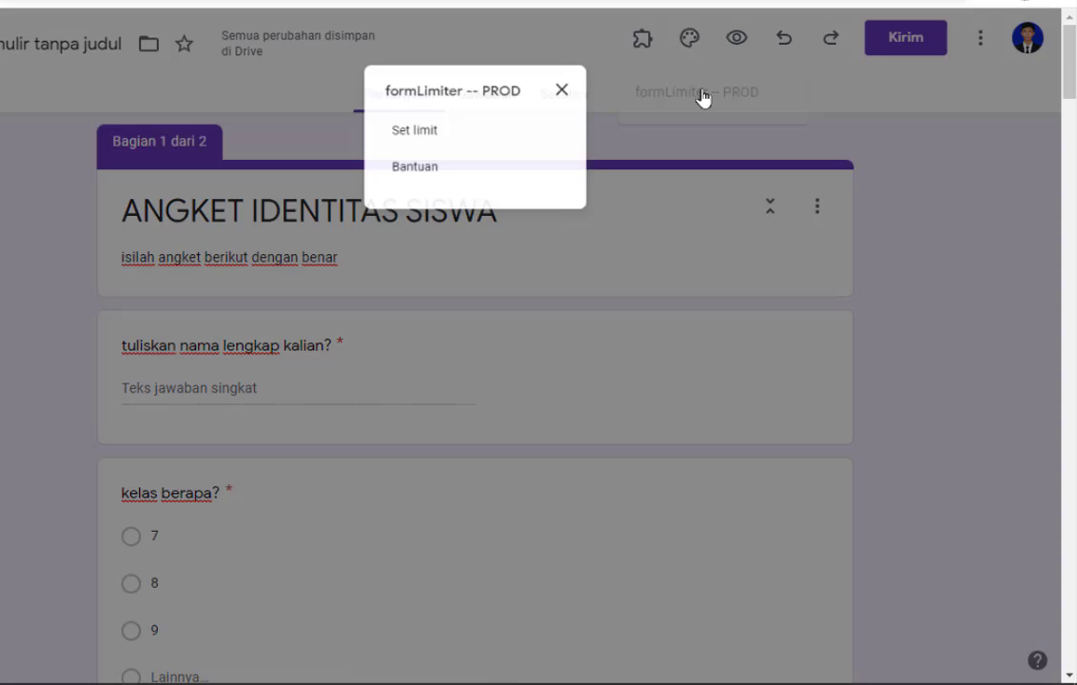
click(410, 136)
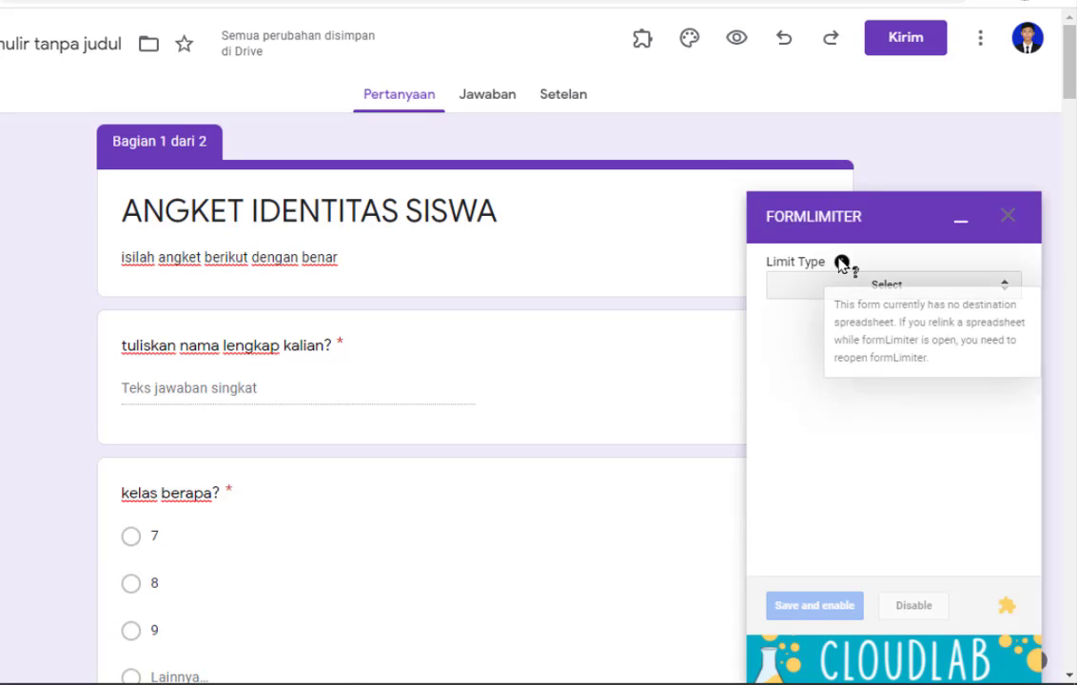
click(887, 288)
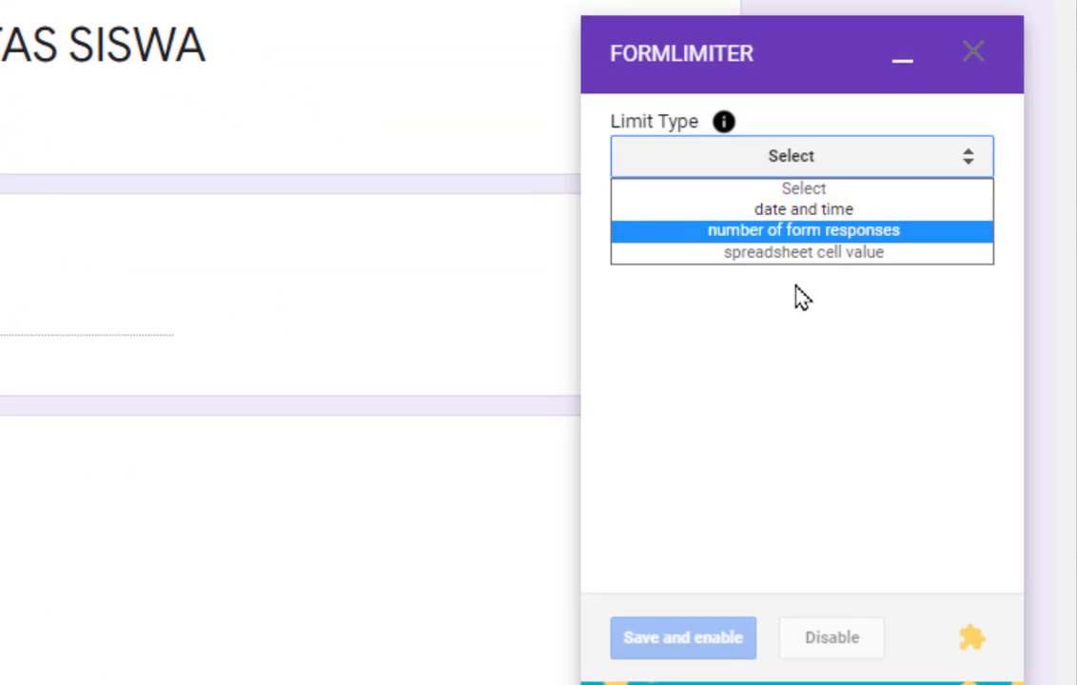
click(750, 211)
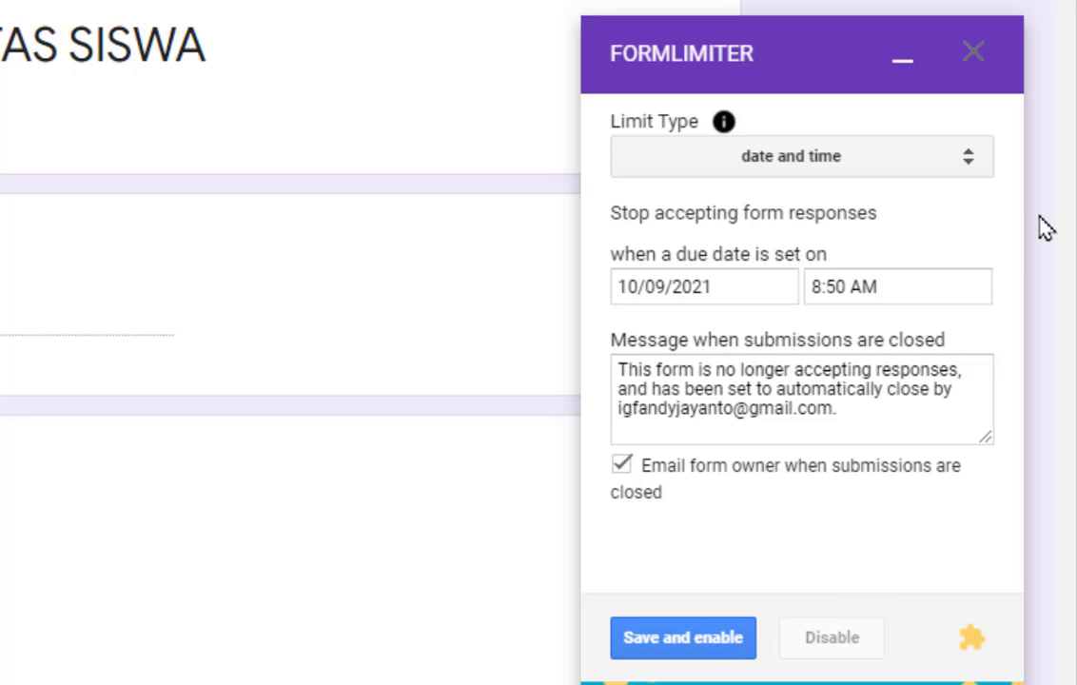
click(969, 57)
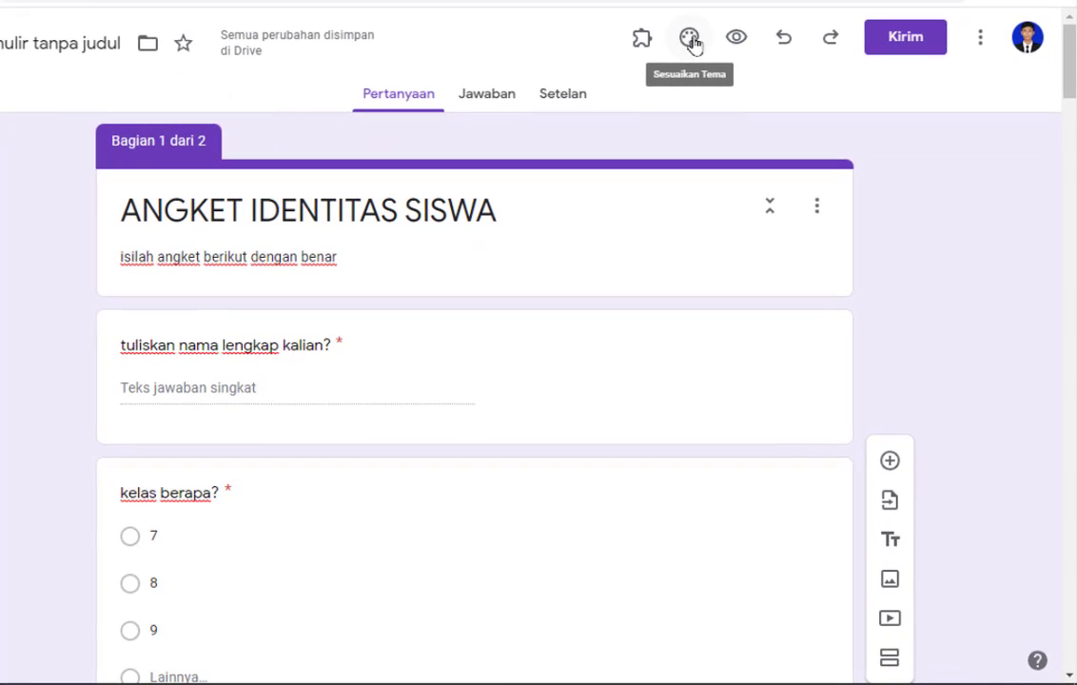
- Add the painted hand and face image from the Kantor dan Sekolah theme images as the form's header
click(691, 40)
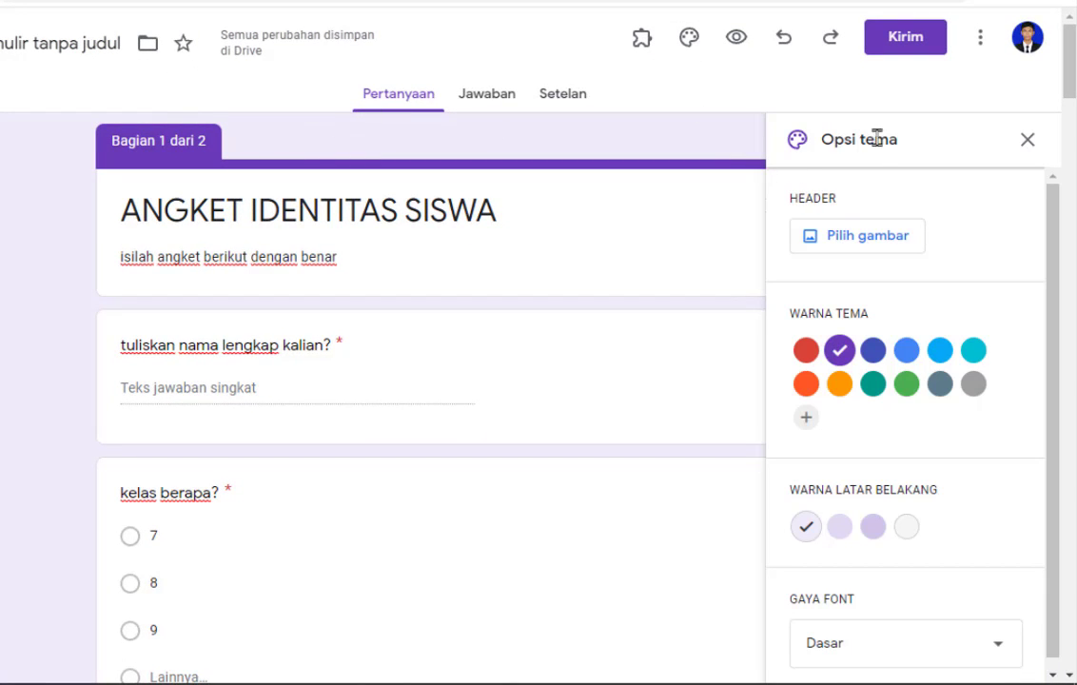
click(857, 242)
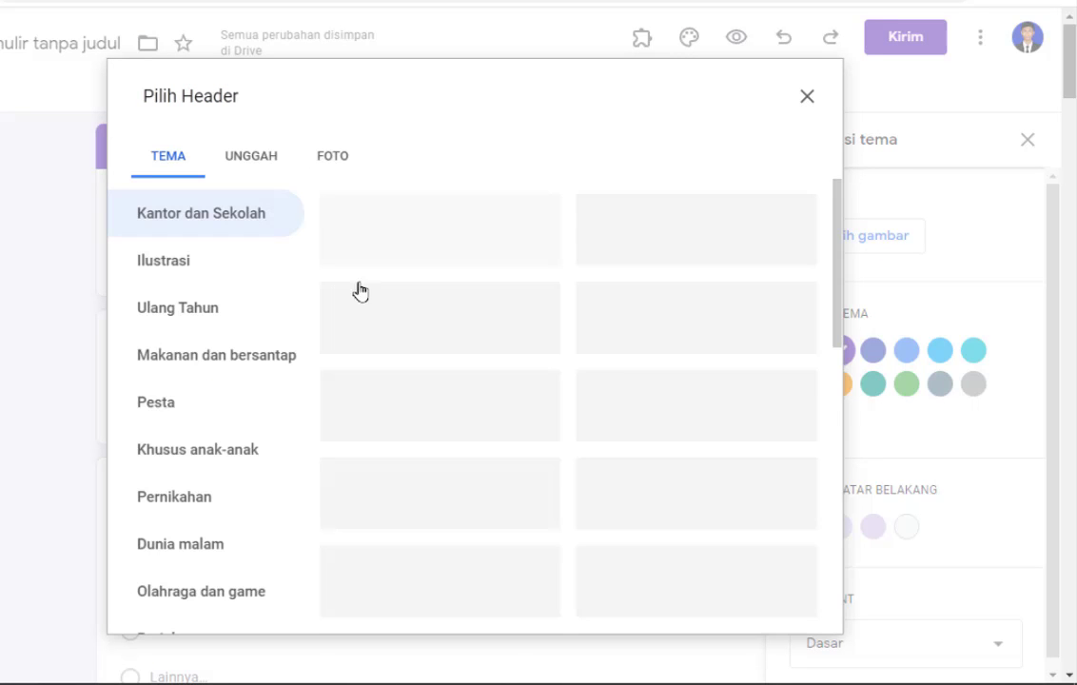
scroll(597, 368, down, 3)
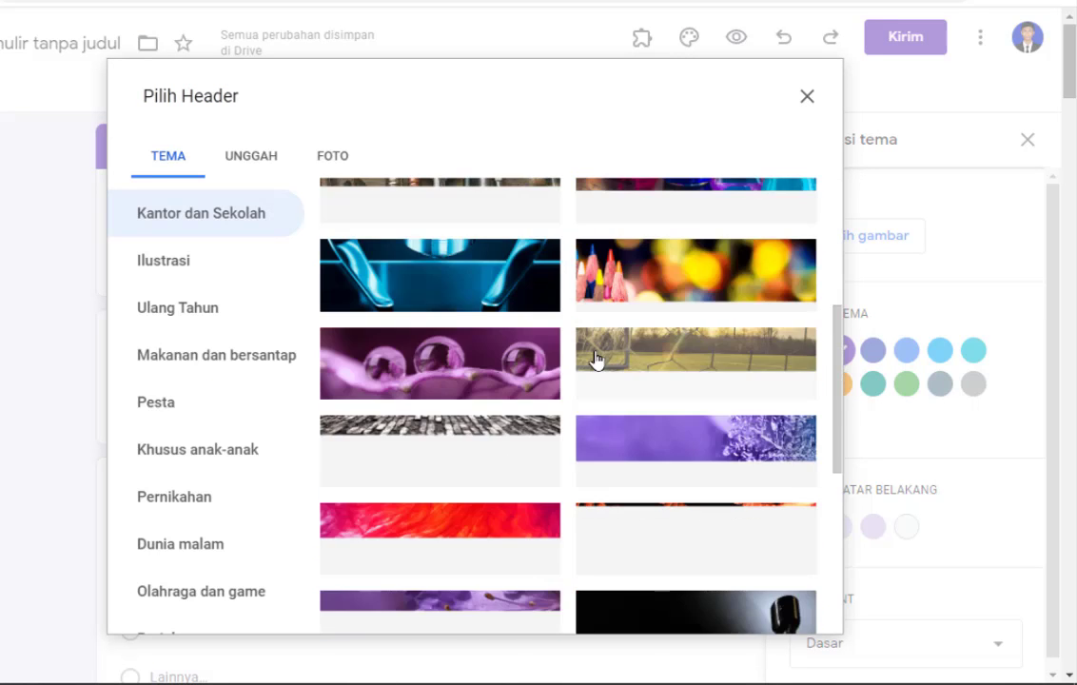
scroll(596, 359, up, 2)
click(449, 551)
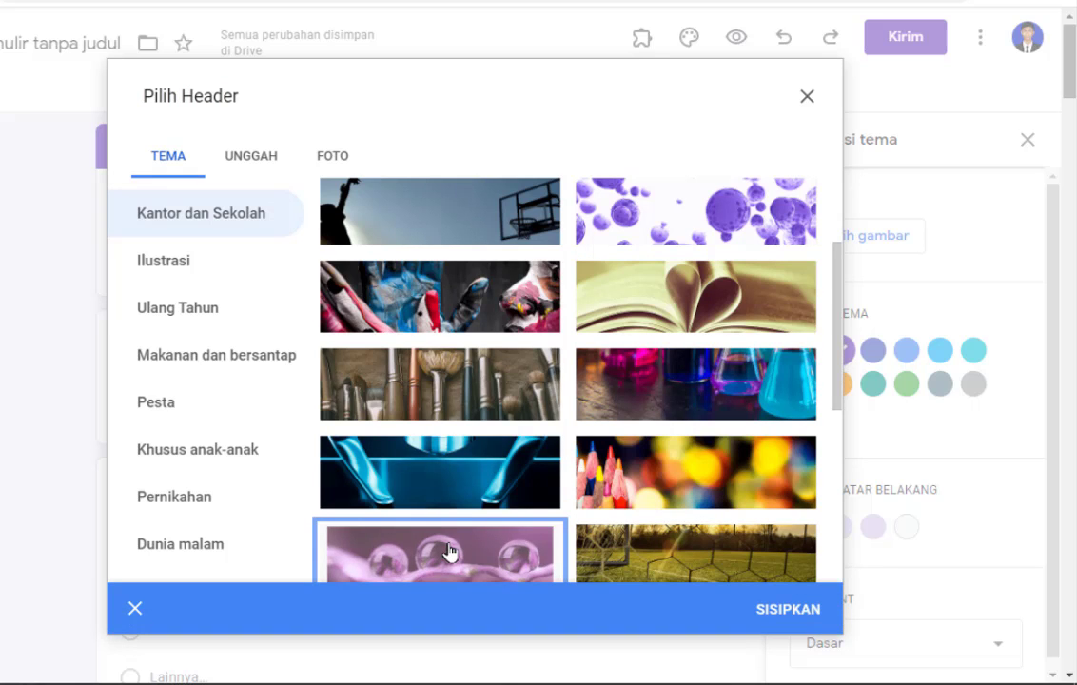
click(261, 167)
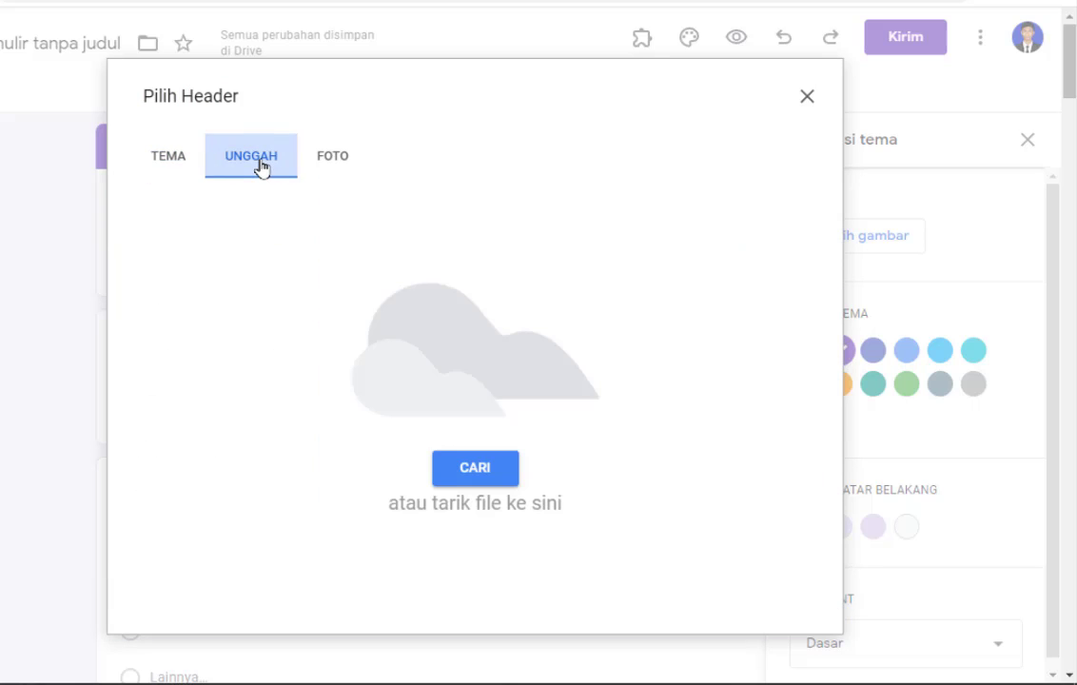
click(337, 159)
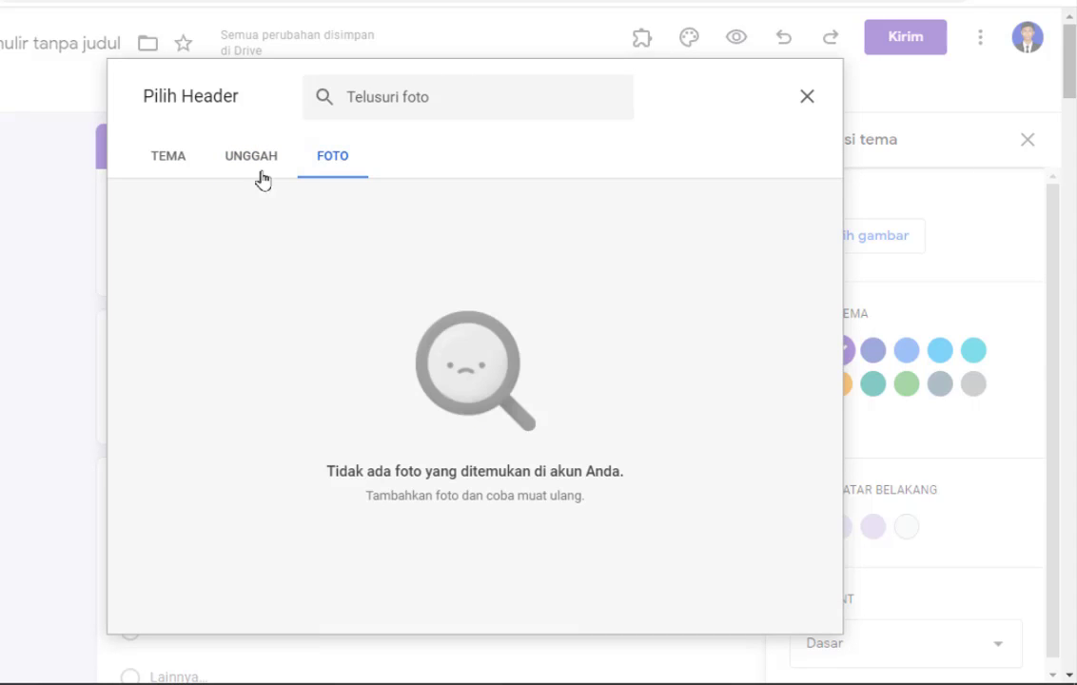
click(172, 162)
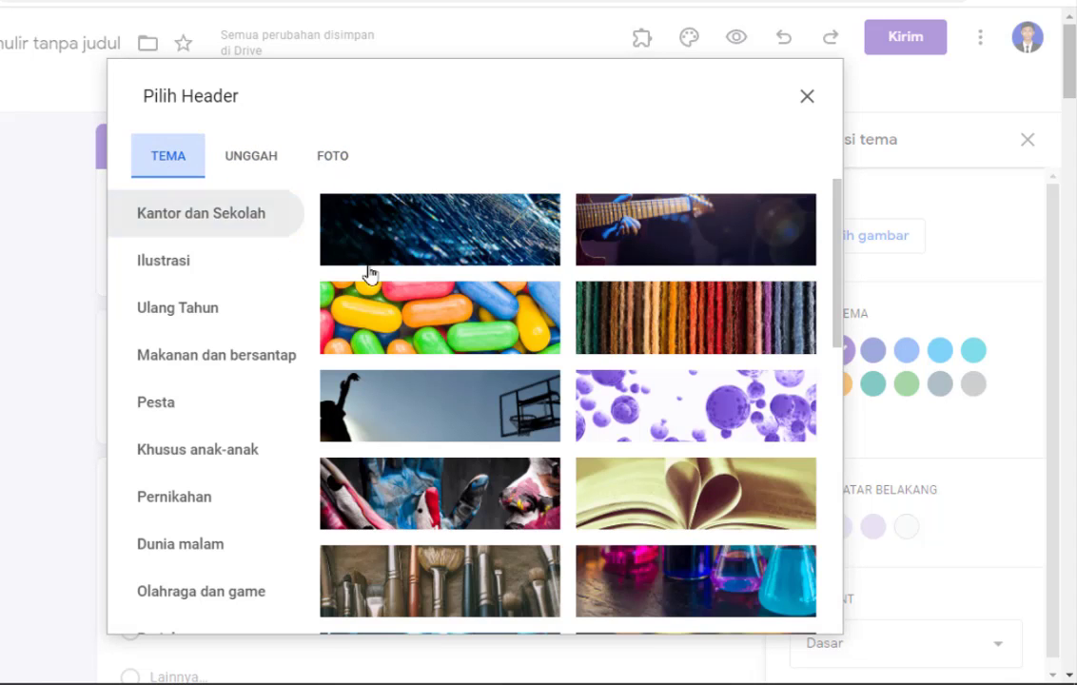
click(456, 496)
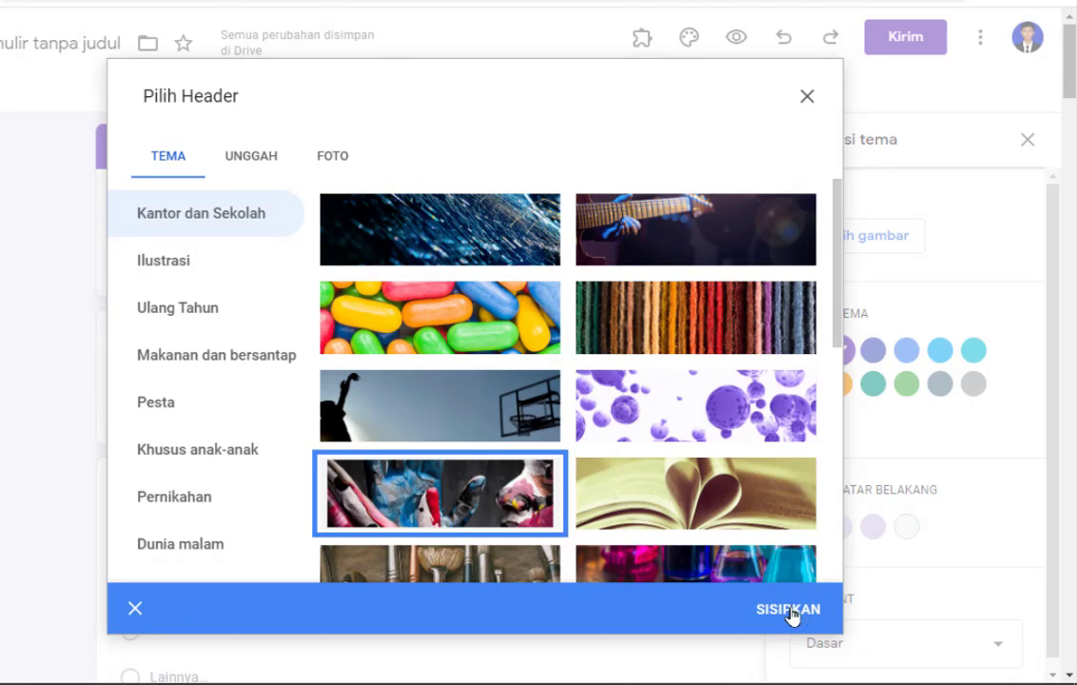
click(782, 612)
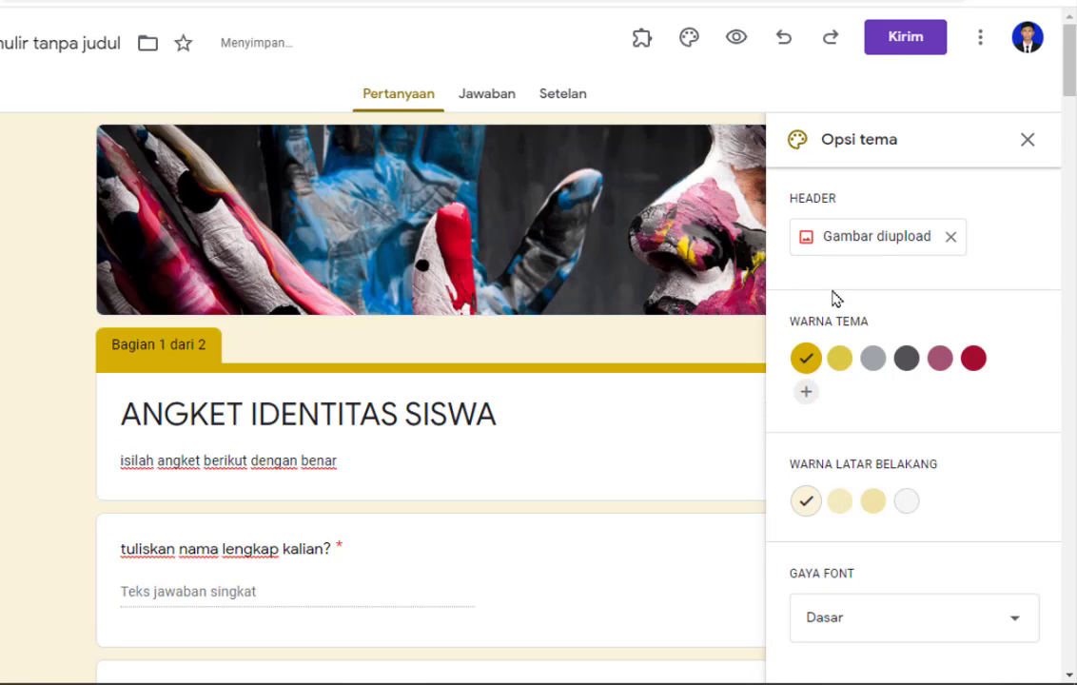
- Set the form's theme colour to dark red and its background to the second-lightest pink shade
click(972, 361)
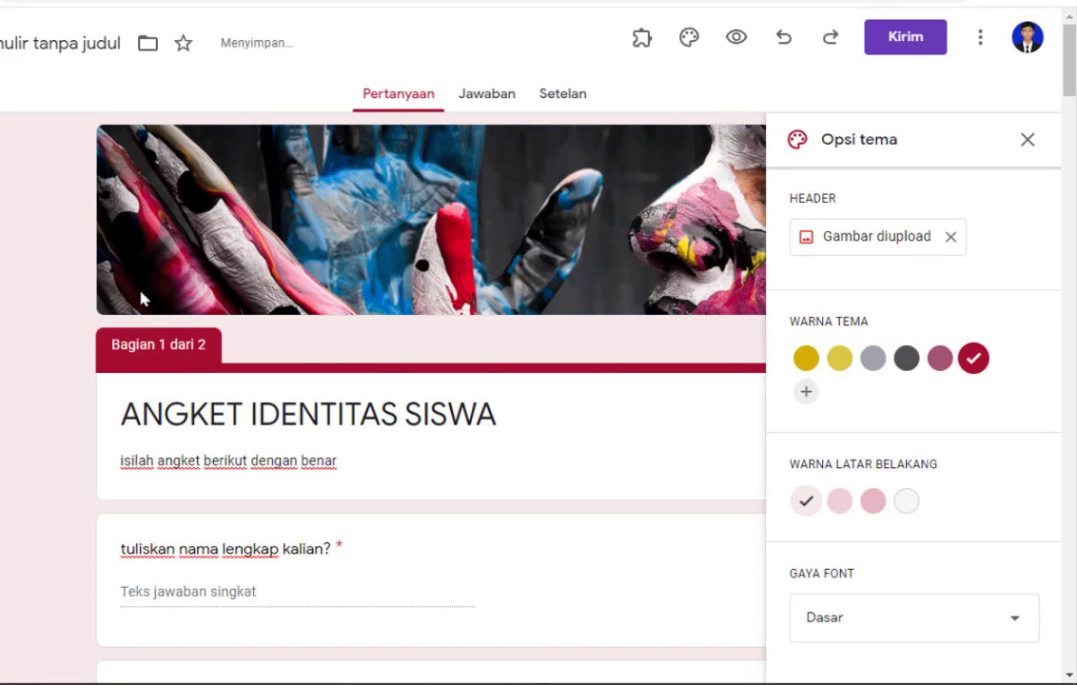
click(838, 501)
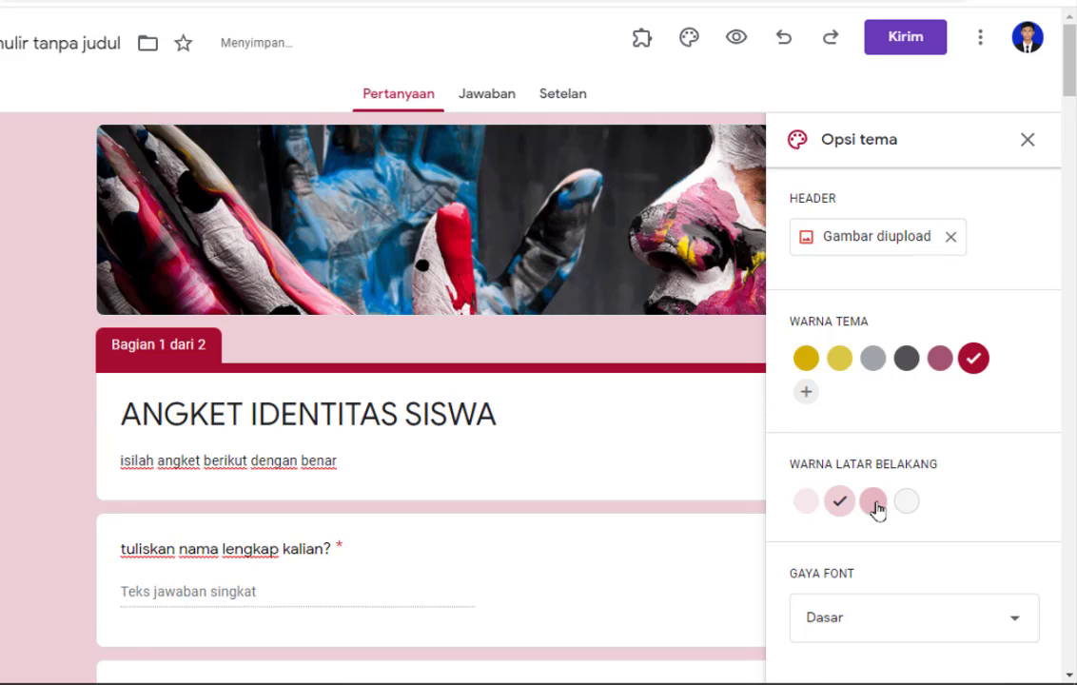
- Try the Lucu font style on the form and set the font style to Formal
scroll(877, 510, down, 1)
click(978, 628)
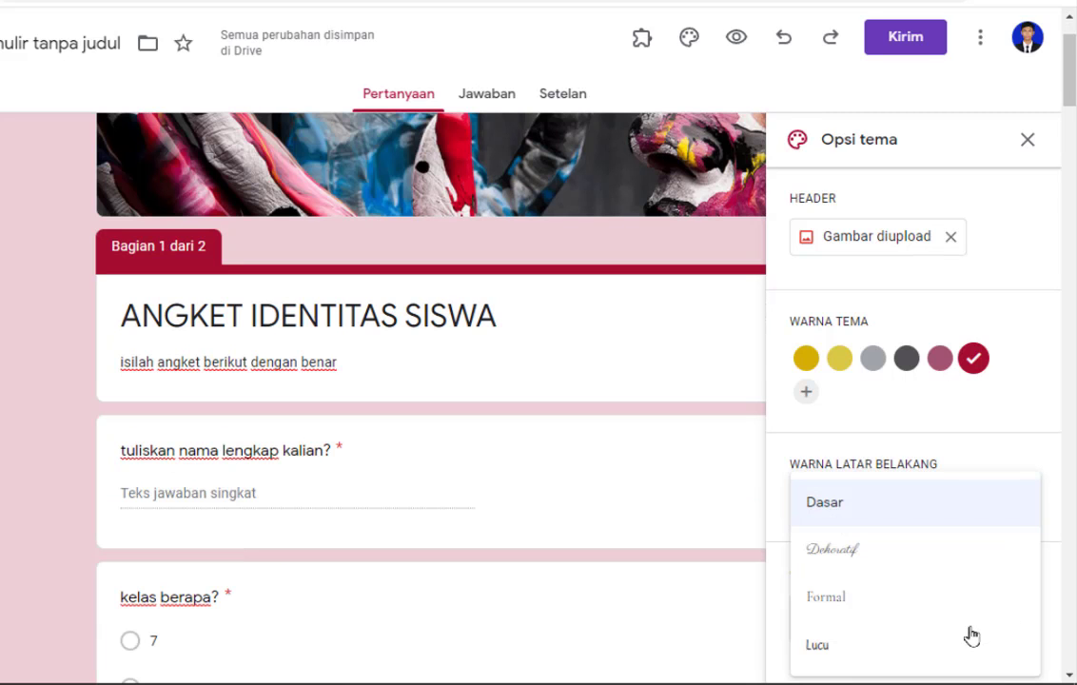
click(827, 652)
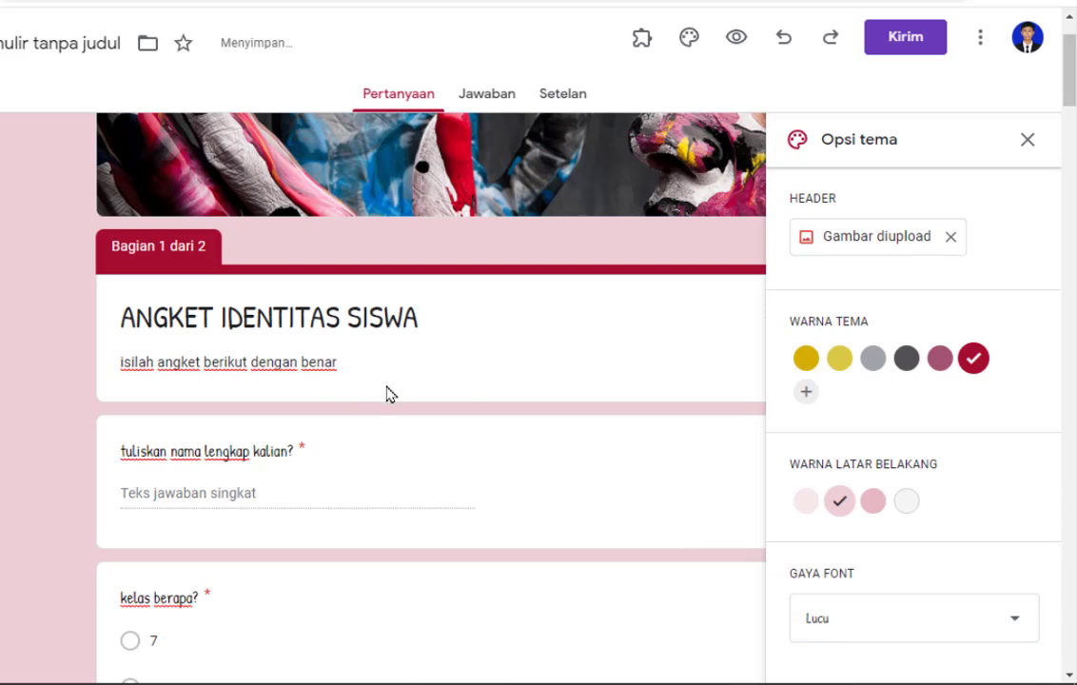
click(876, 617)
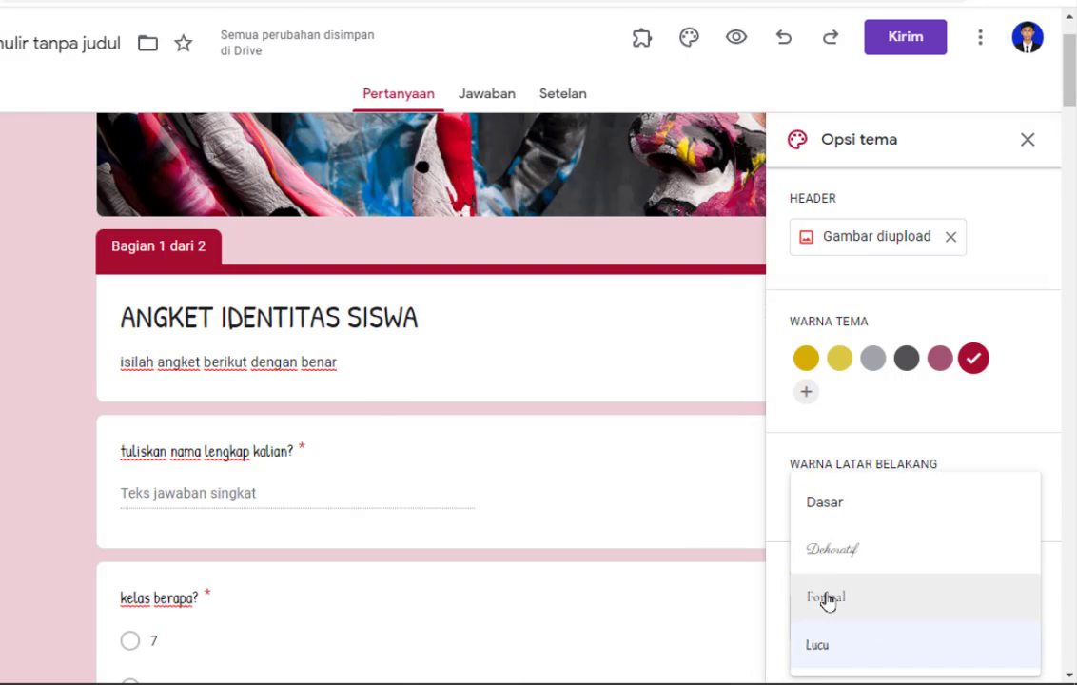
click(828, 599)
- Review the restyled questions throughout the form and close the theme options
scroll(552, 531, down, 1)
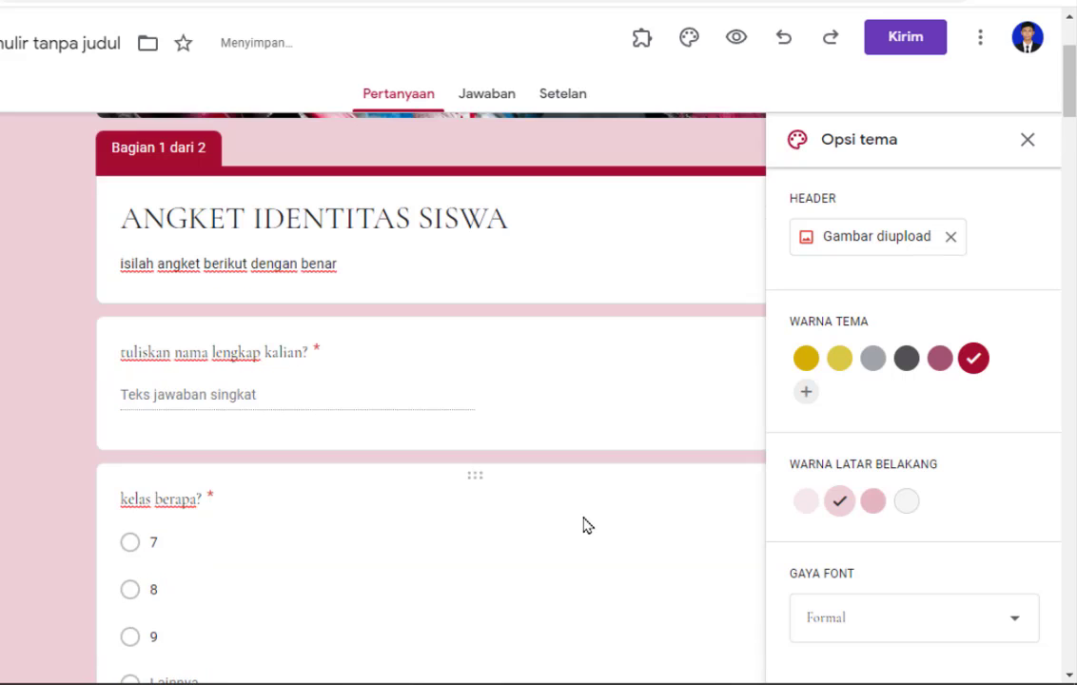
scroll(992, 571, down, 2)
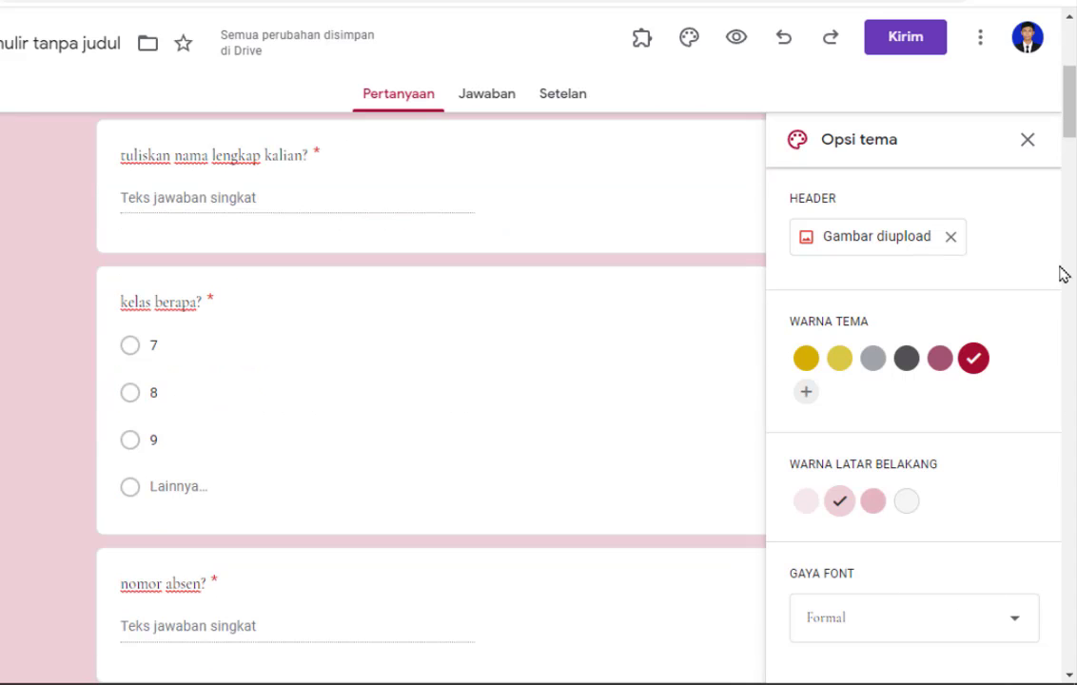
scroll(973, 629, down, 3)
scroll(993, 490, down, 6)
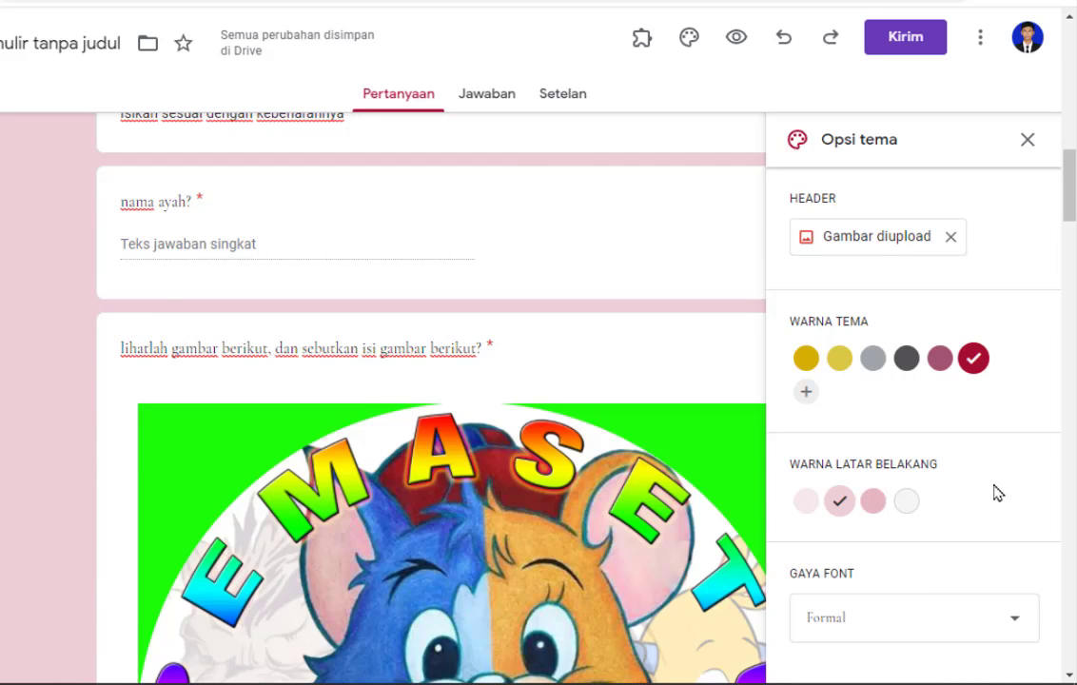
scroll(1011, 179, up, 8)
click(1026, 140)
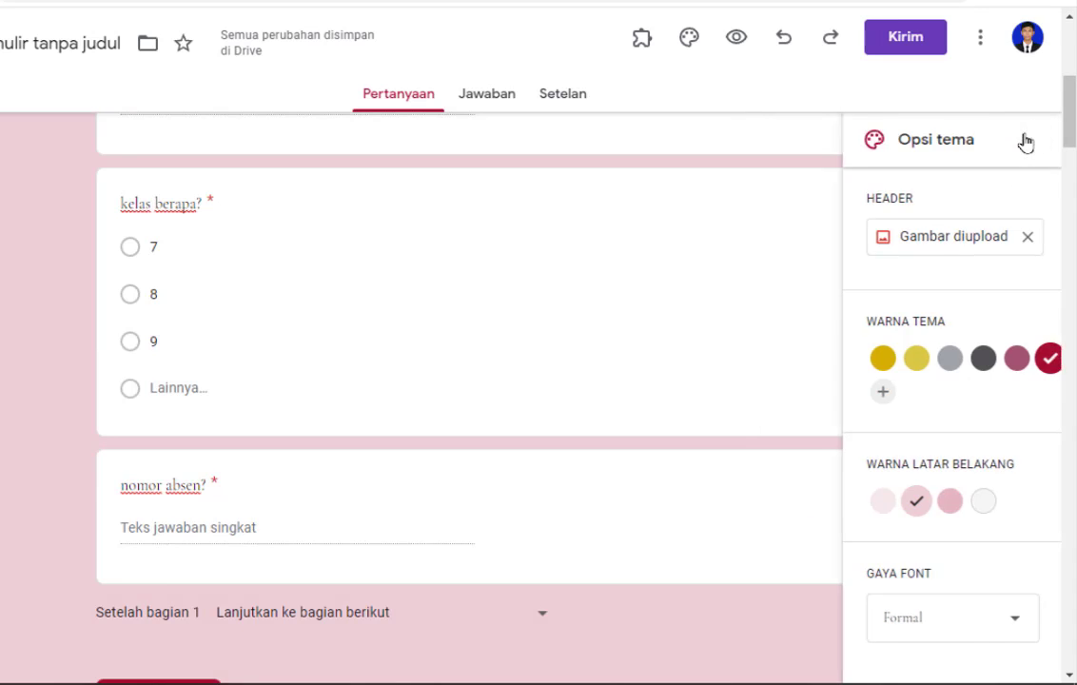
scroll(849, 268, up, 2)
scroll(849, 267, up, 3)
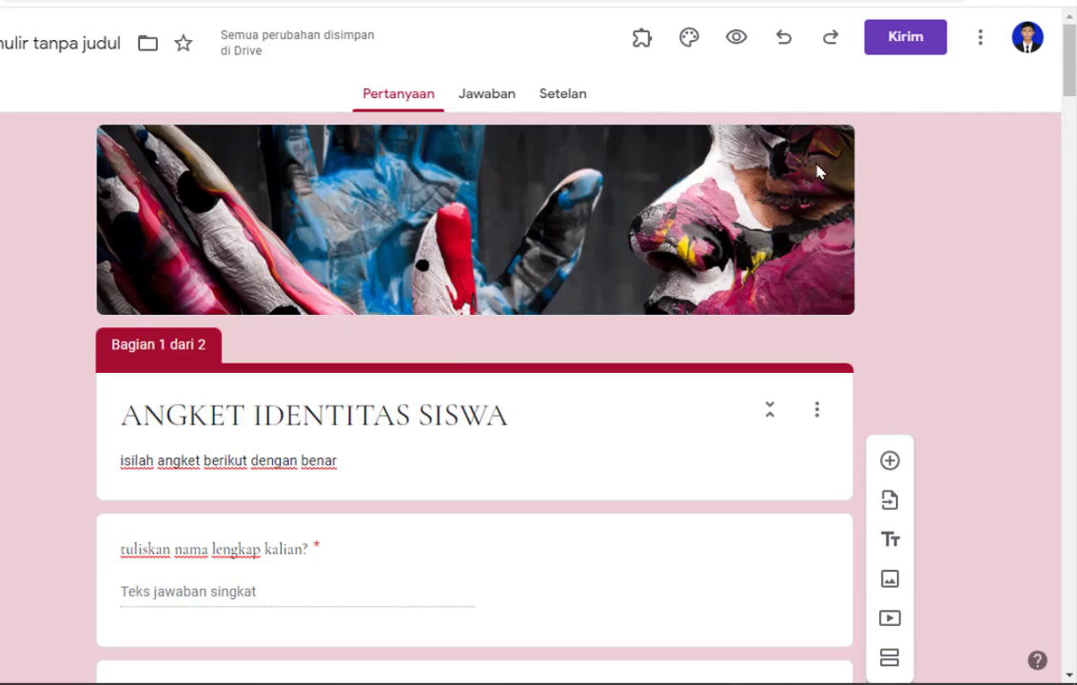
- Preview the form and try to continue to the next section without answering the required questions
click(734, 42)
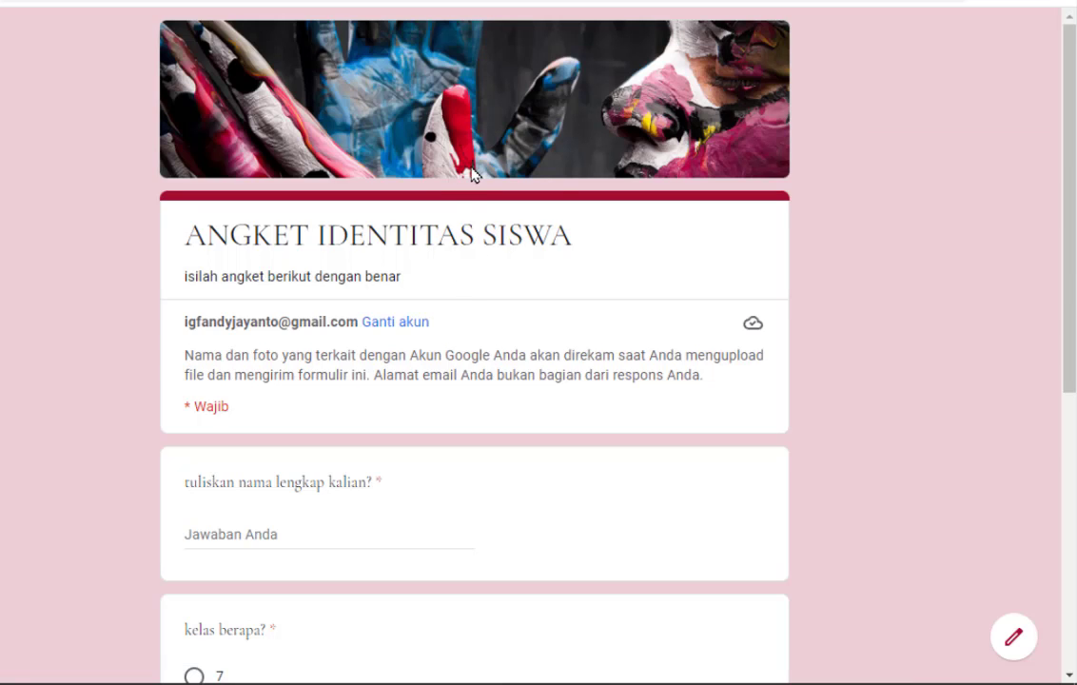
scroll(470, 174, down, 5)
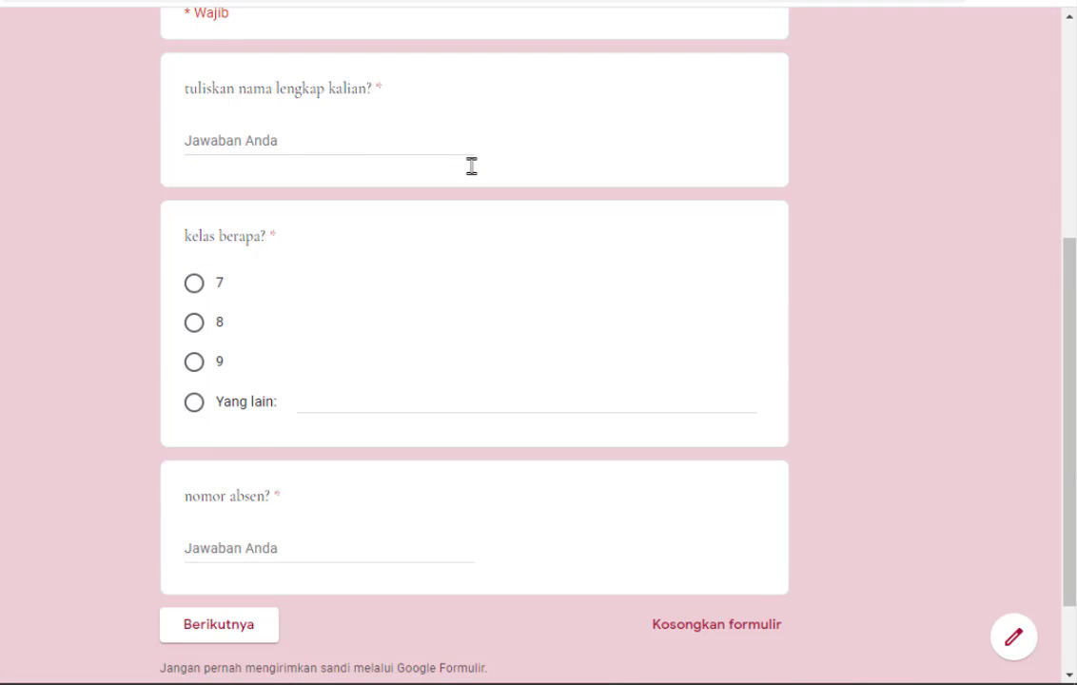
scroll(470, 174, down, 1)
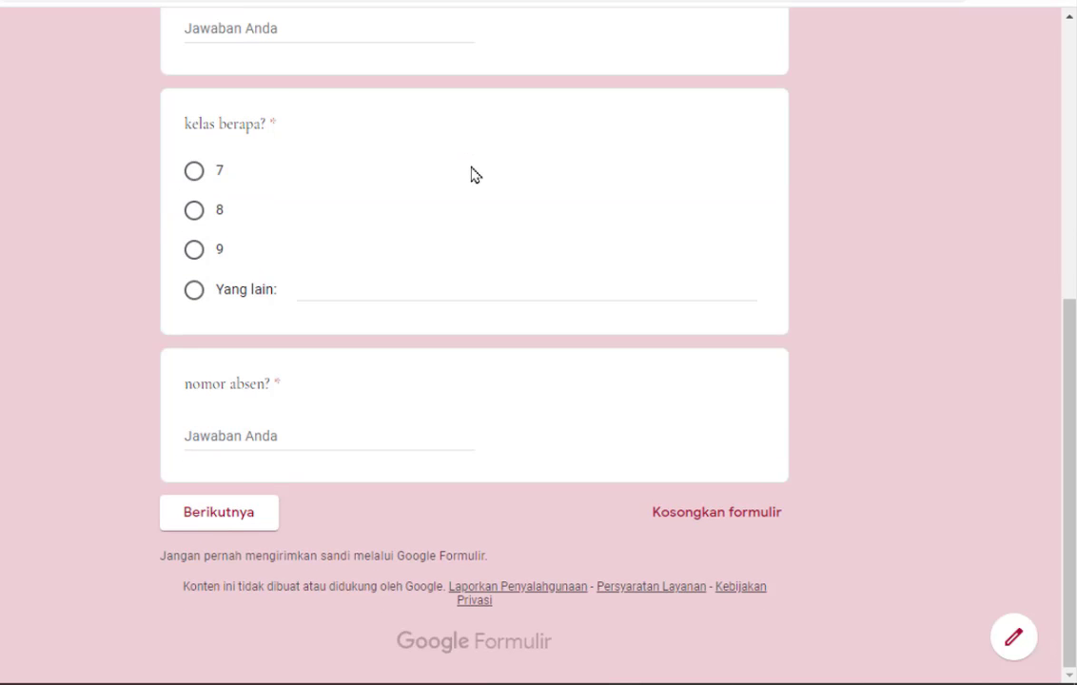
click(217, 512)
- Fill in the preview's first section with "A" as the full name, class 7, and "A" as the attendance number
scroll(304, 447, up, 4)
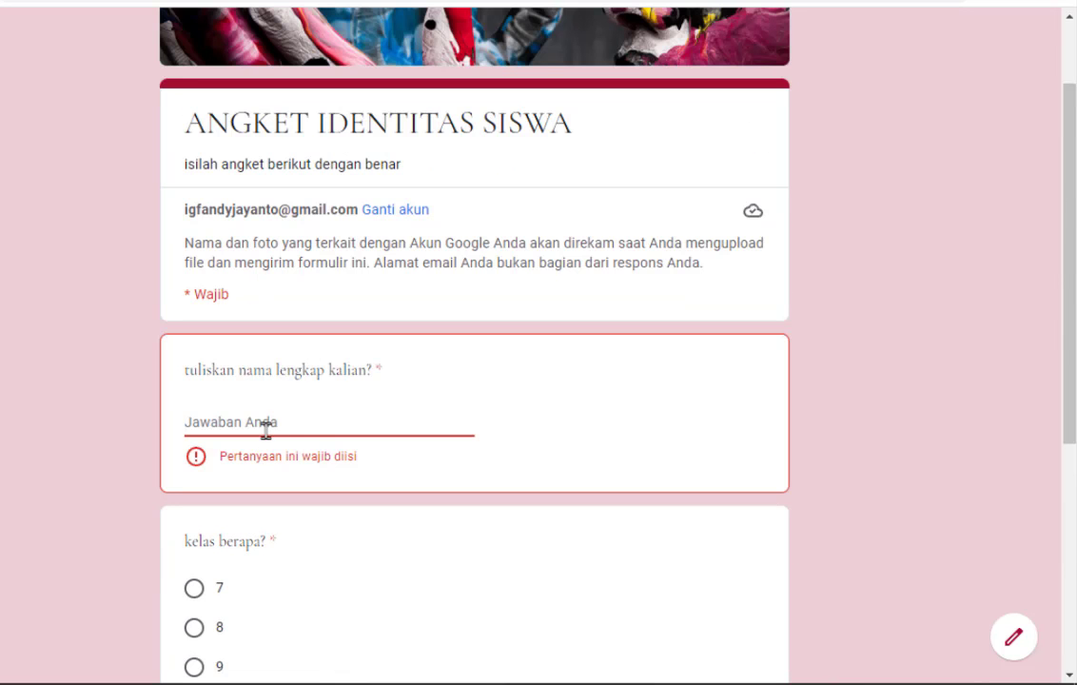
text(A)
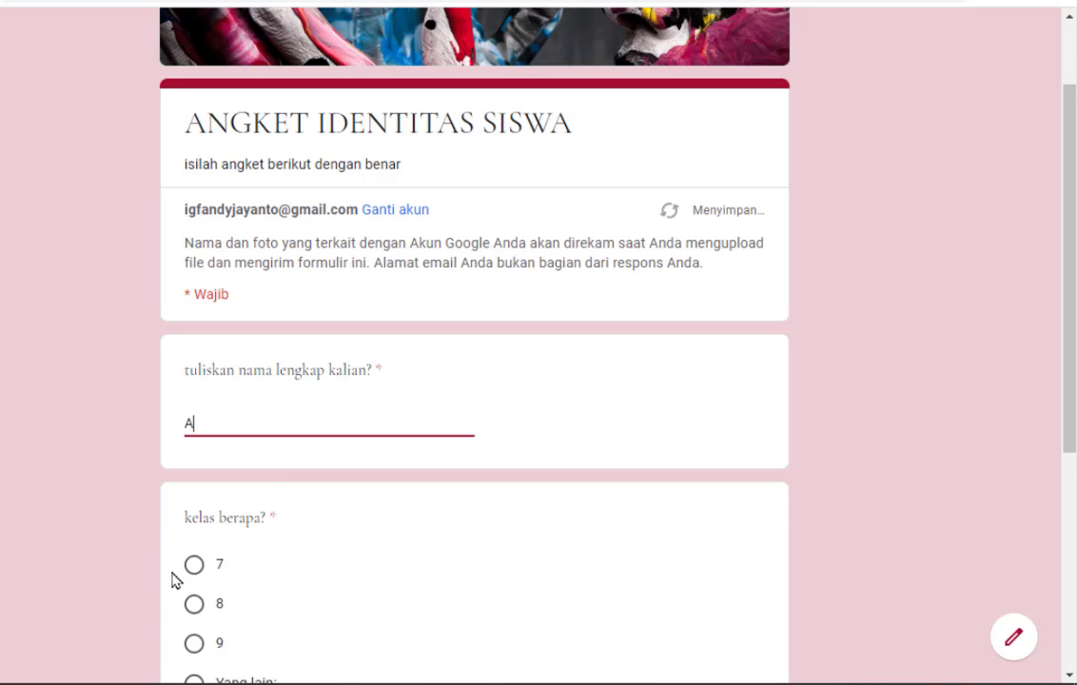
click(197, 571)
scroll(223, 565, down, 3)
click(221, 544)
text(A)
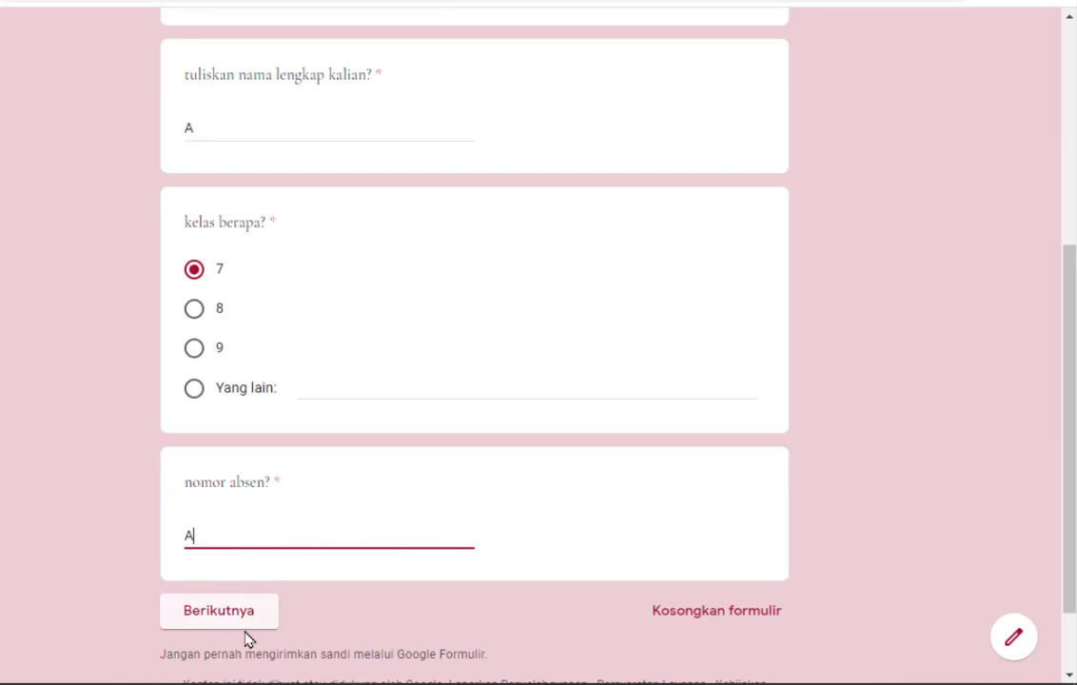
- Continue to the preview's ANGKET IDENTITAS KELUARGA section and review its image, photo upload and favourite food questions
click(217, 611)
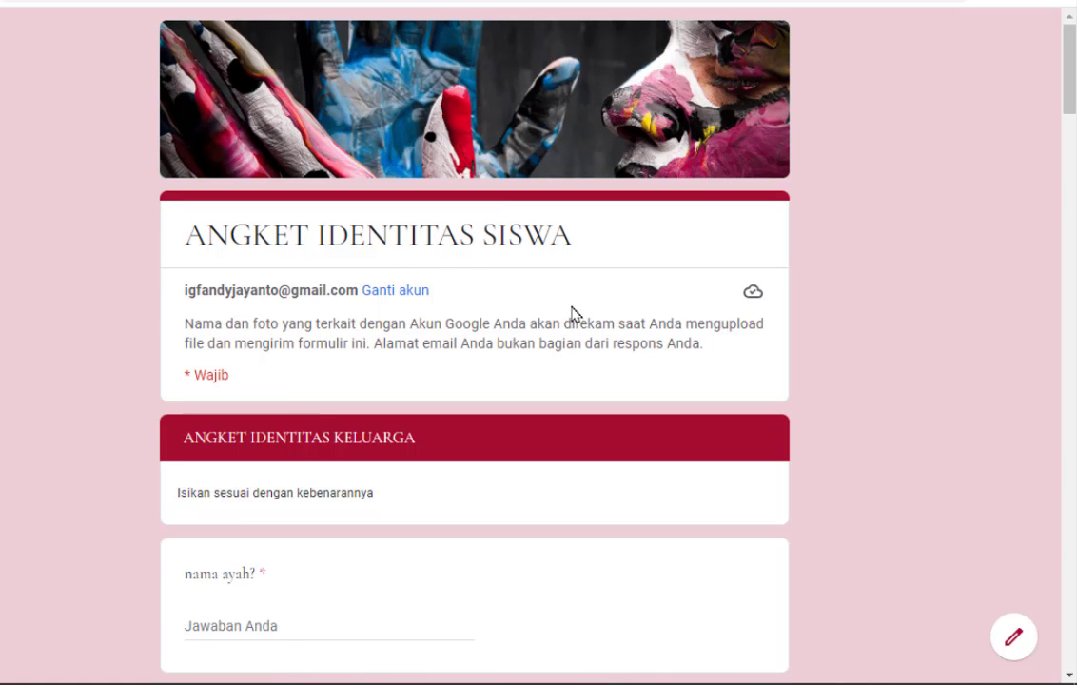
scroll(576, 316, down, 3)
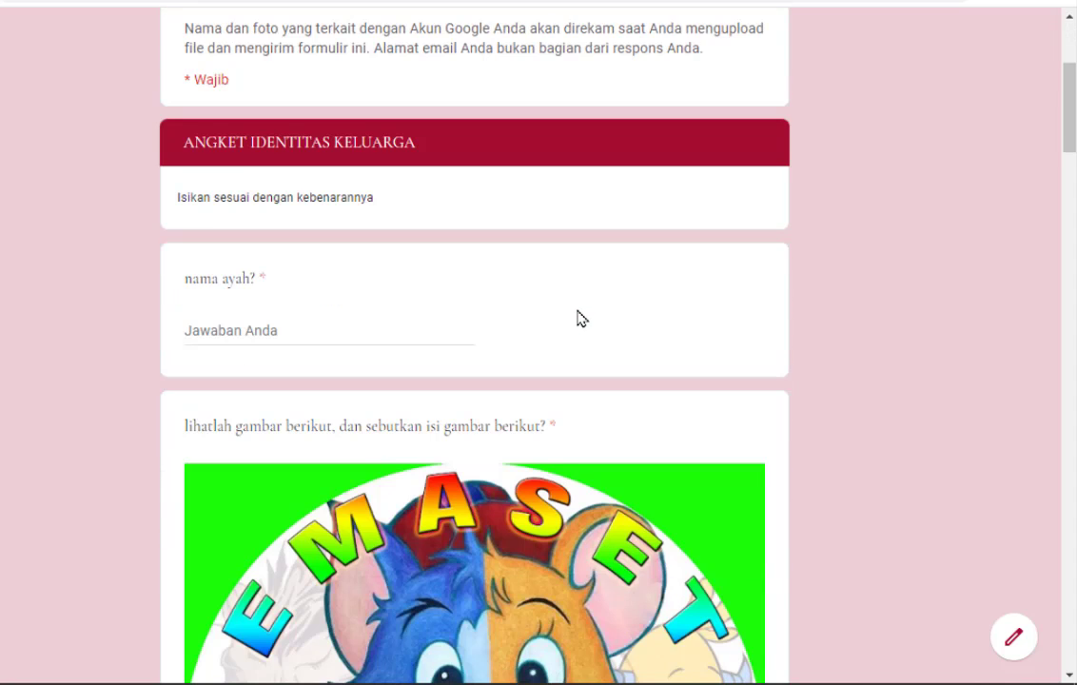
scroll(580, 317, down, 4)
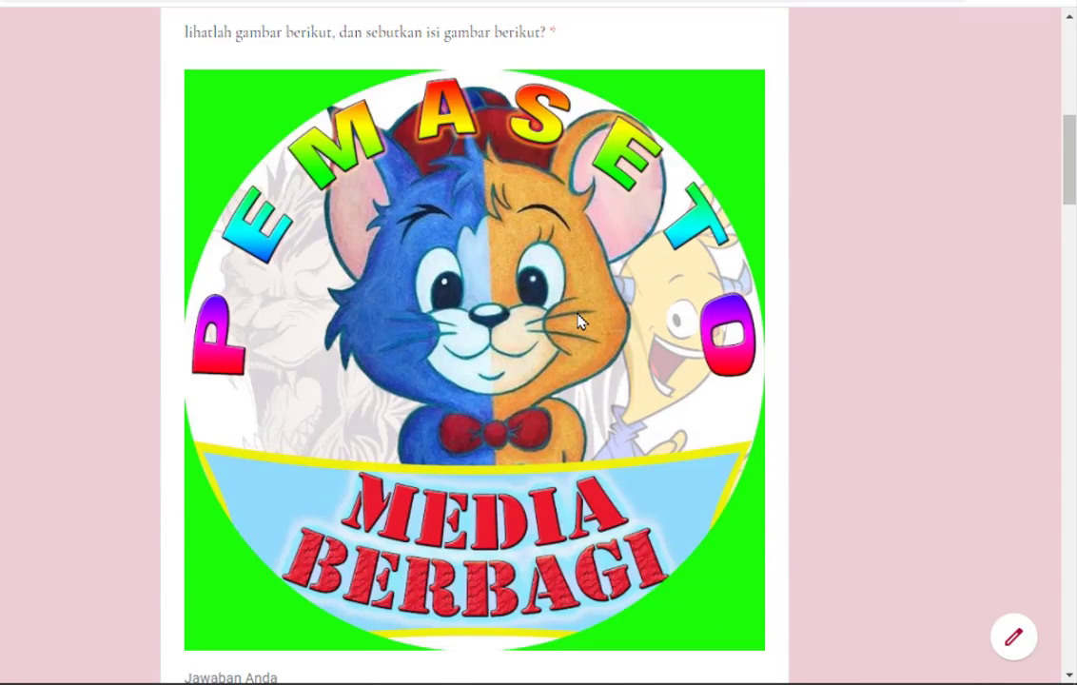
scroll(580, 320, down, 5)
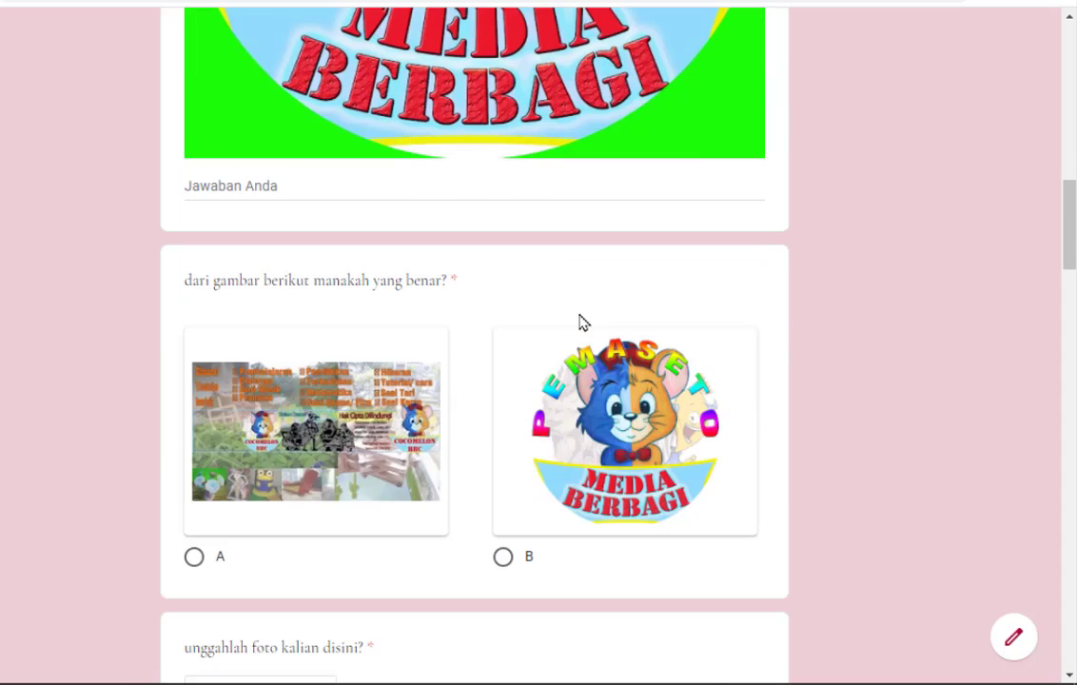
scroll(584, 323, down, 1)
scroll(621, 351, down, 2)
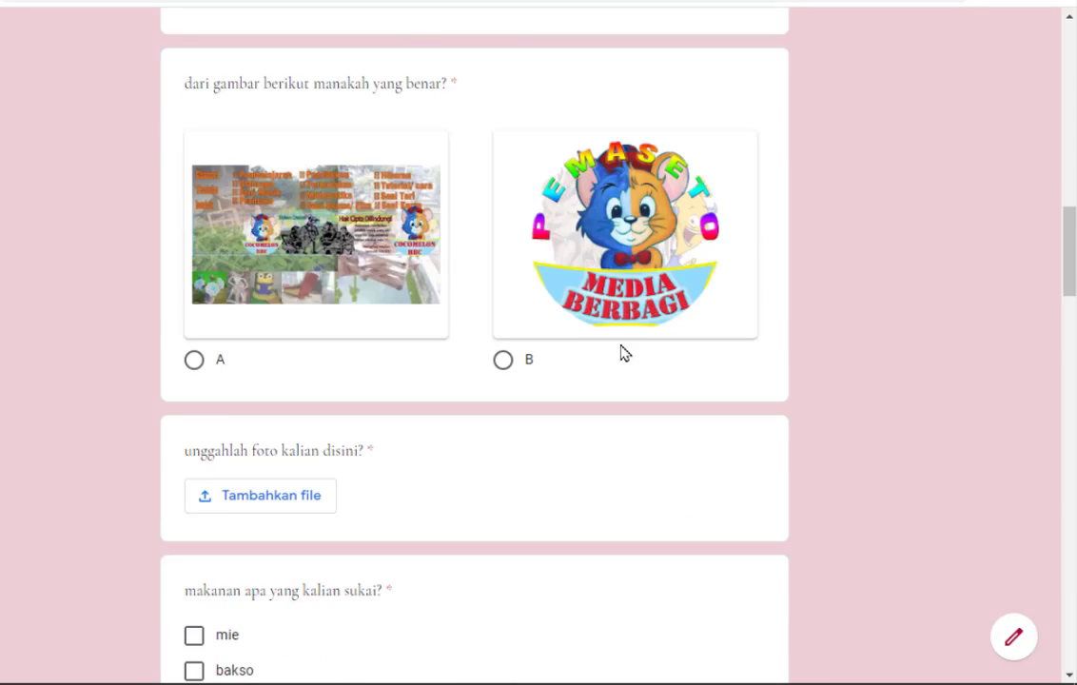
scroll(258, 410, down, 1)
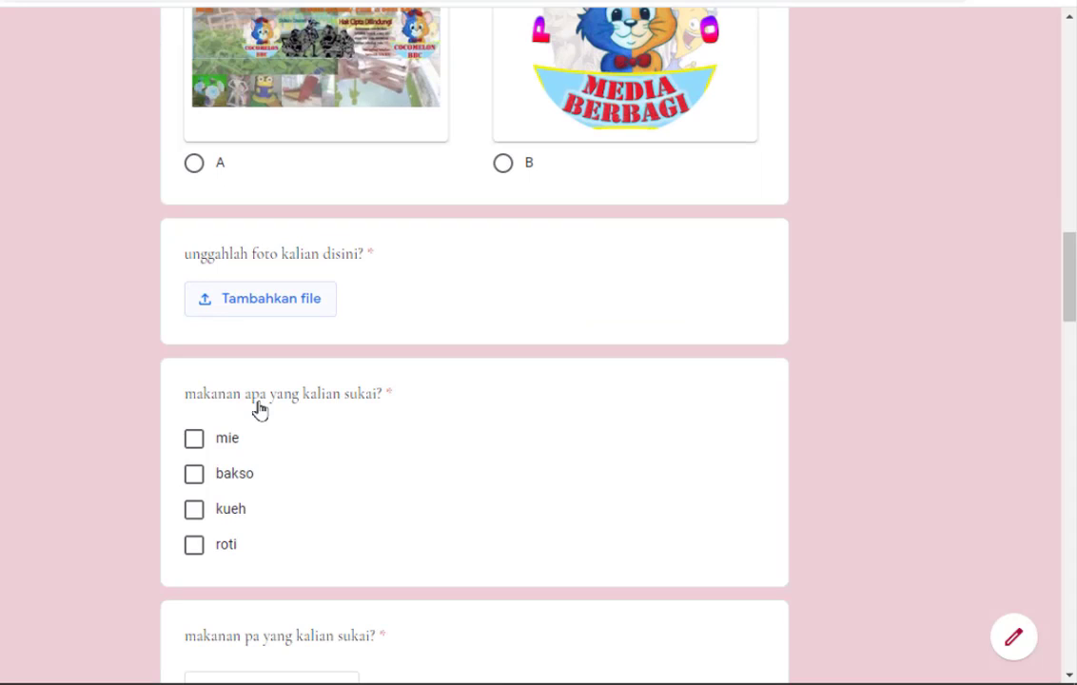
scroll(221, 463, down, 1)
scroll(221, 494, down, 1)
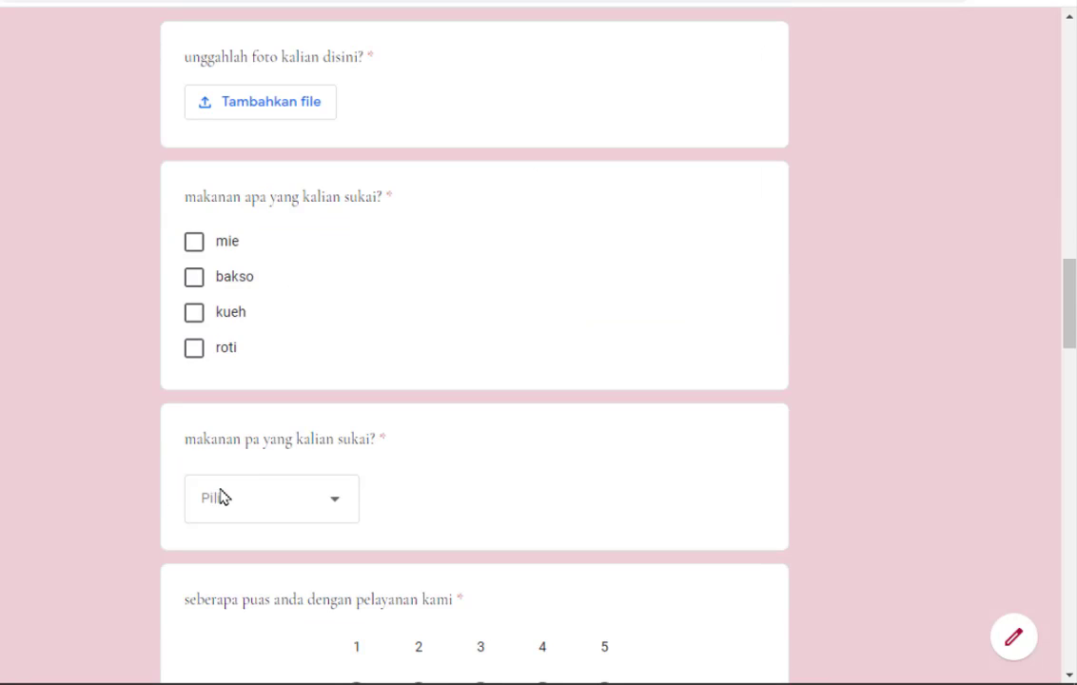
- View the favourite food dropdown's options without choosing one and examine the satisfaction scale and both survey grids
click(300, 501)
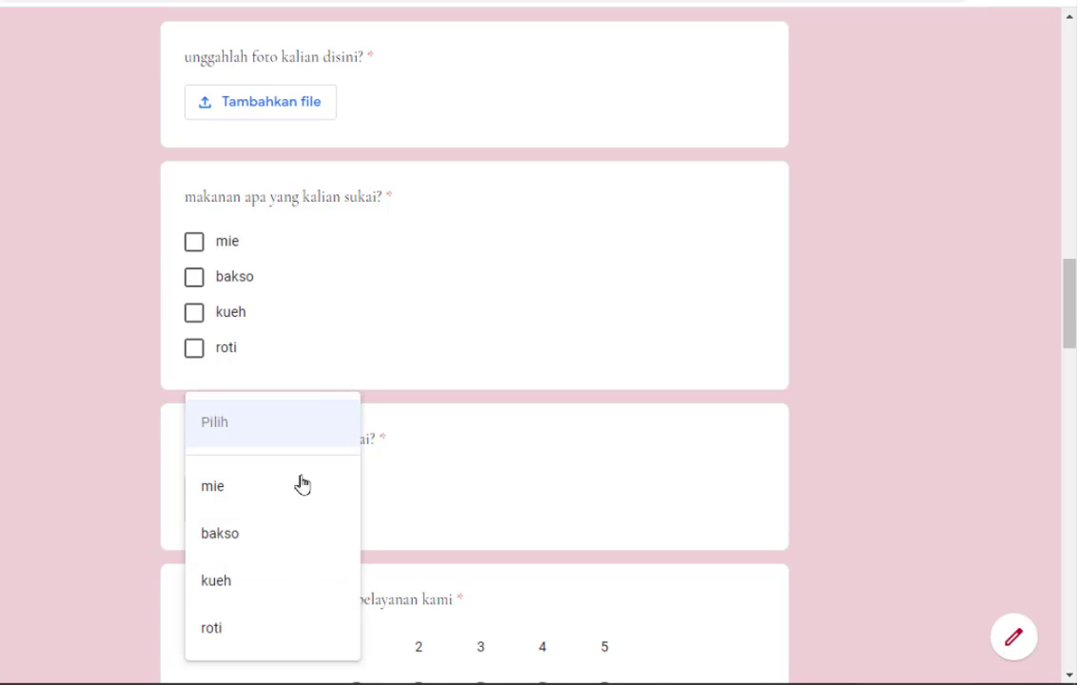
scroll(238, 542, down, 2)
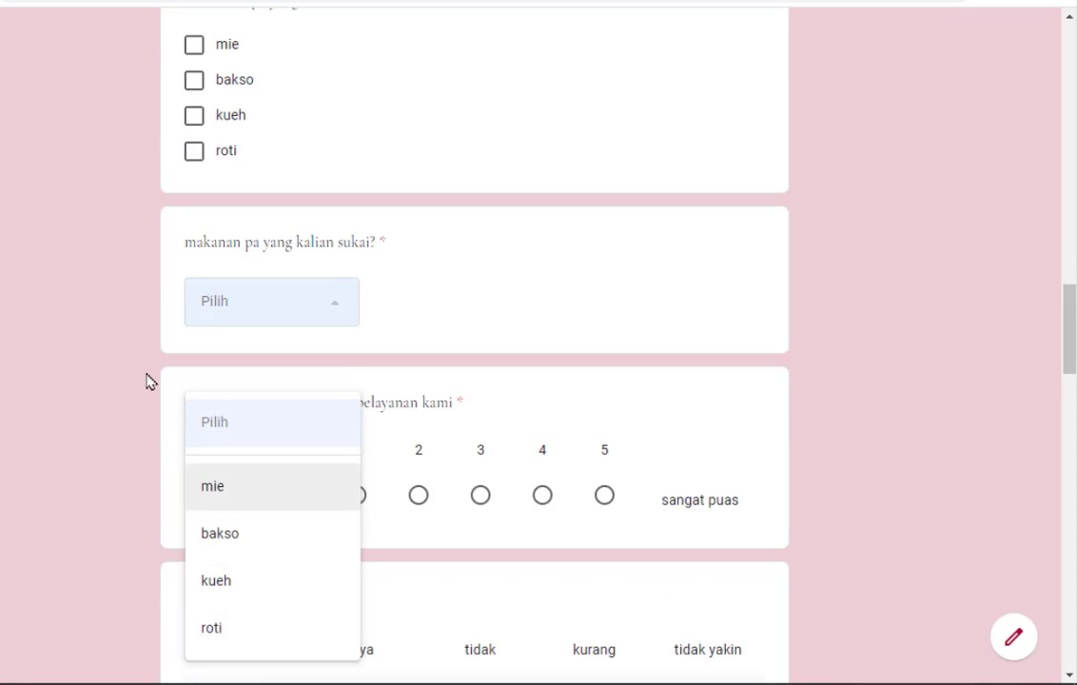
click(125, 312)
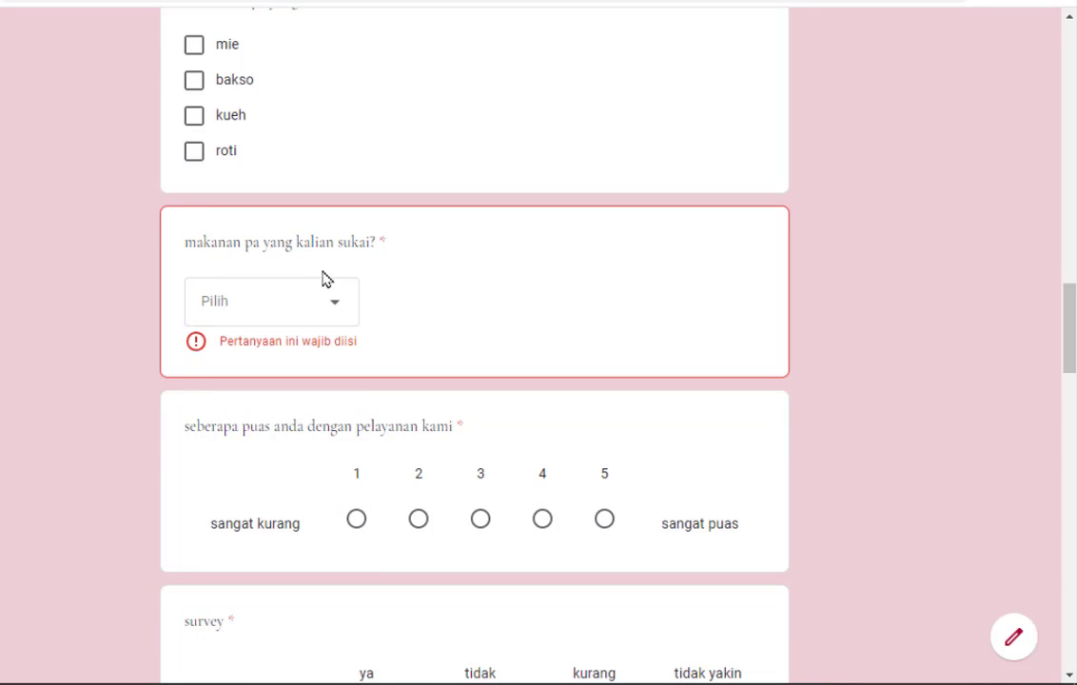
scroll(498, 418, down, 2)
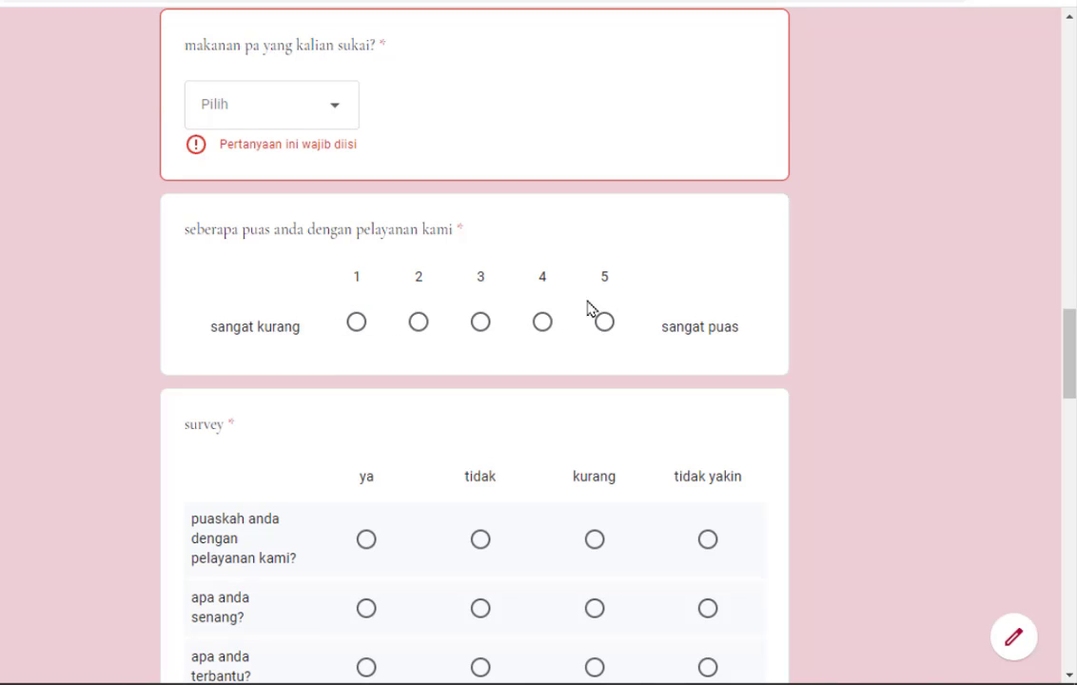
scroll(564, 364, down, 1)
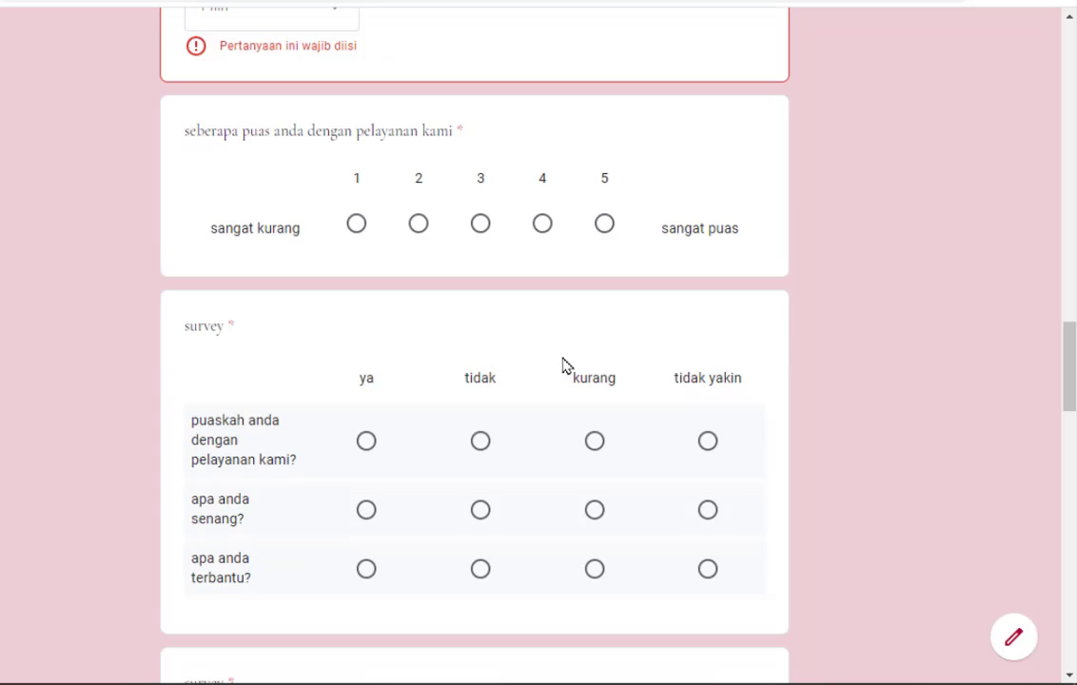
scroll(557, 369, down, 5)
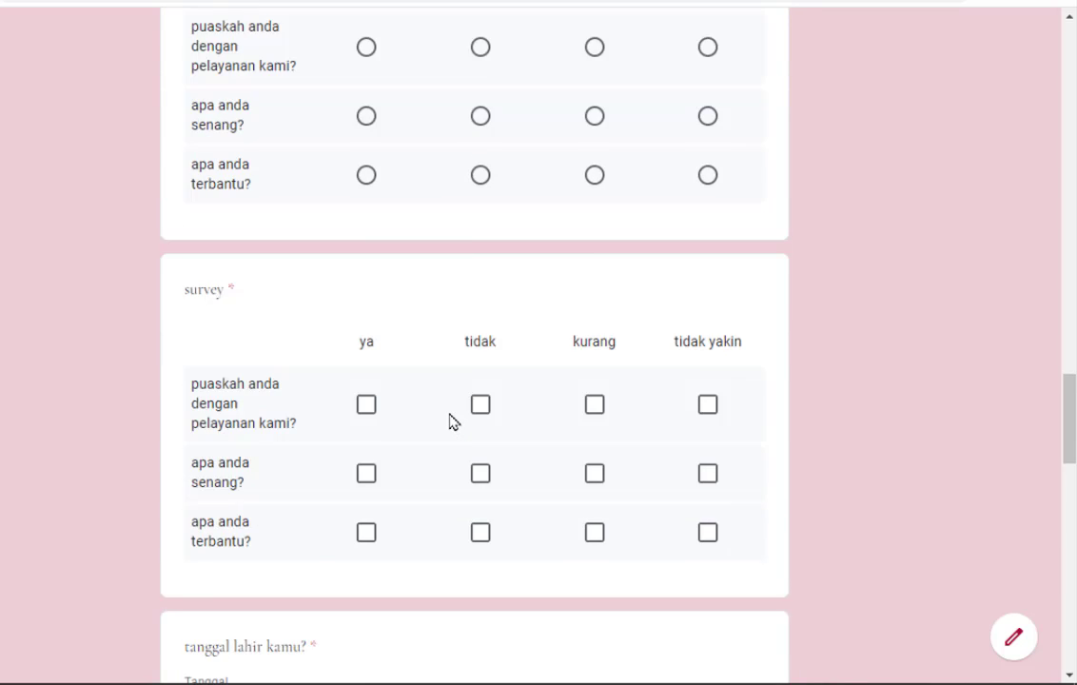
scroll(447, 425, down, 4)
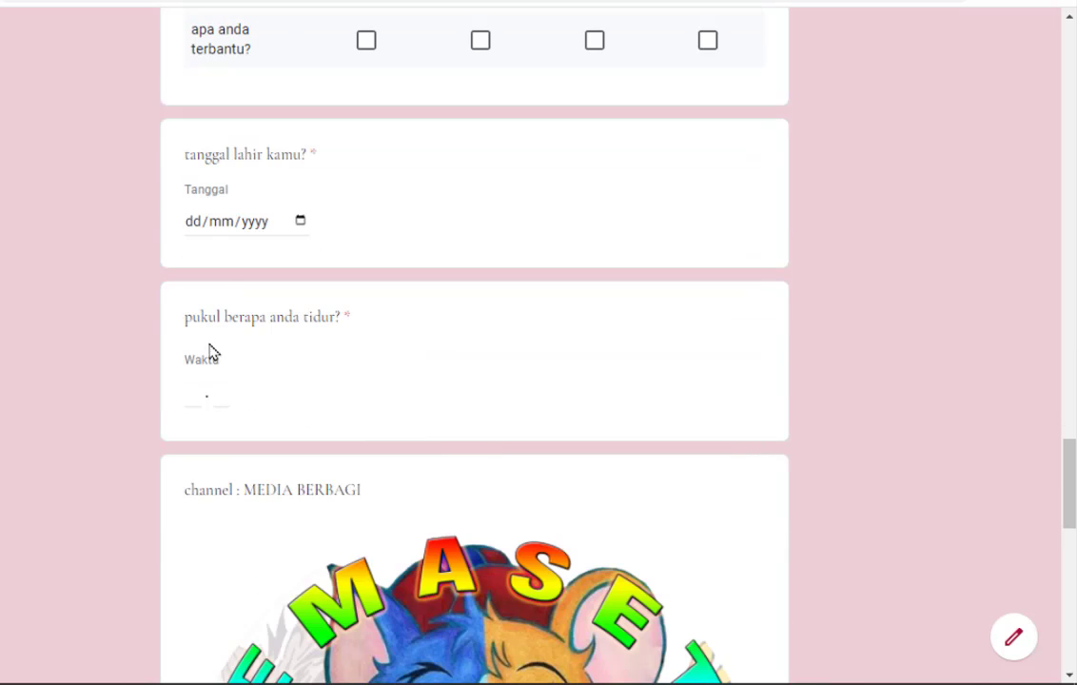
- Try out the day, year and calendar parts of the birth date question, leaving the date empty
click(194, 222)
click(262, 226)
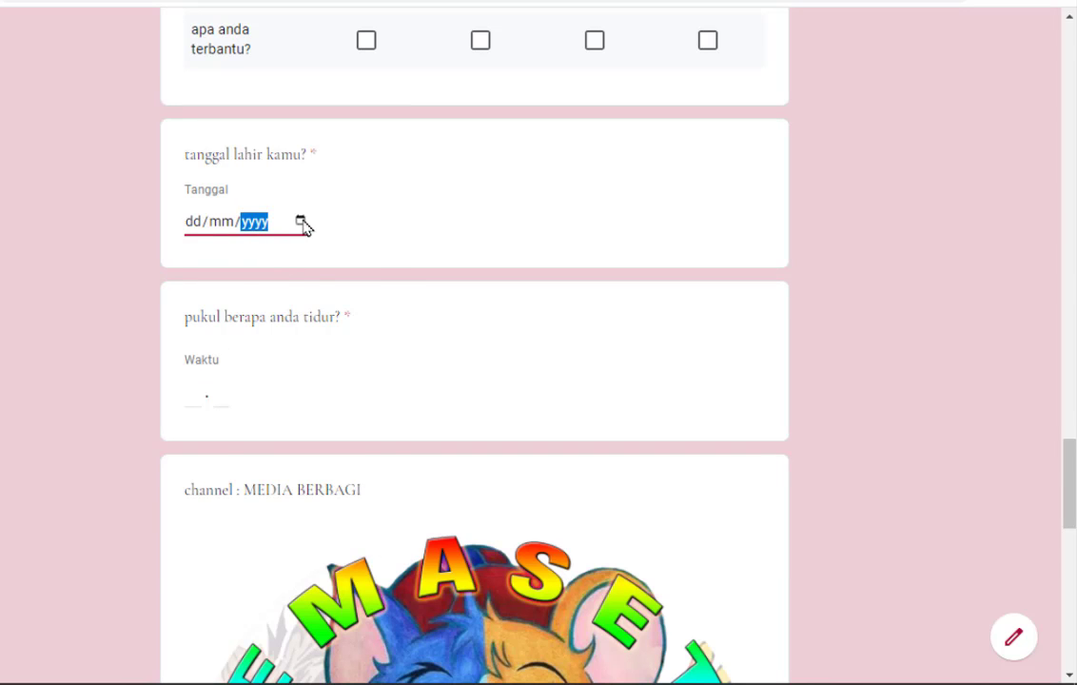
click(300, 221)
click(84, 333)
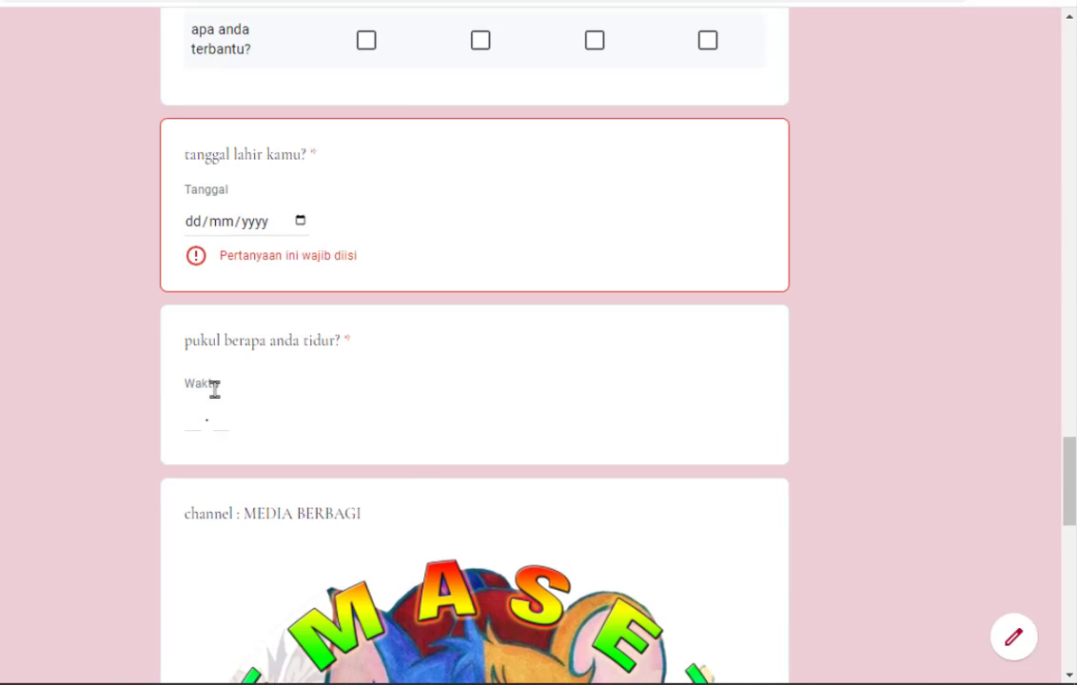
- Play the embedded MYSAPK BKN video near the end of the form briefly and pause it
scroll(240, 404, down, 1)
scroll(241, 400, down, 4)
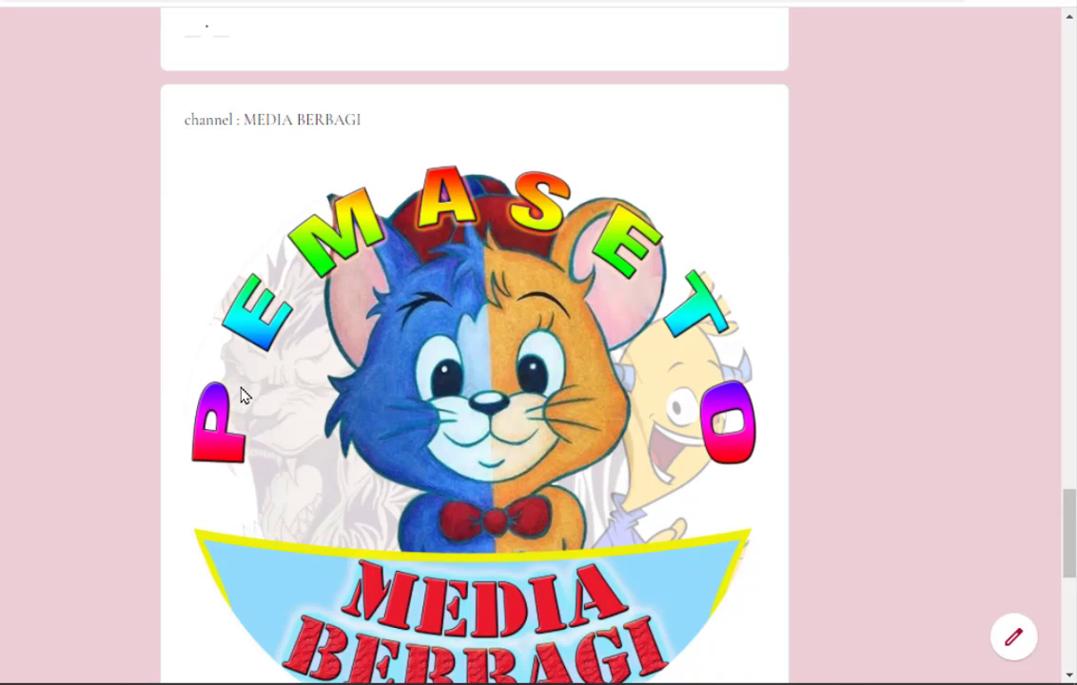
scroll(243, 394, down, 3)
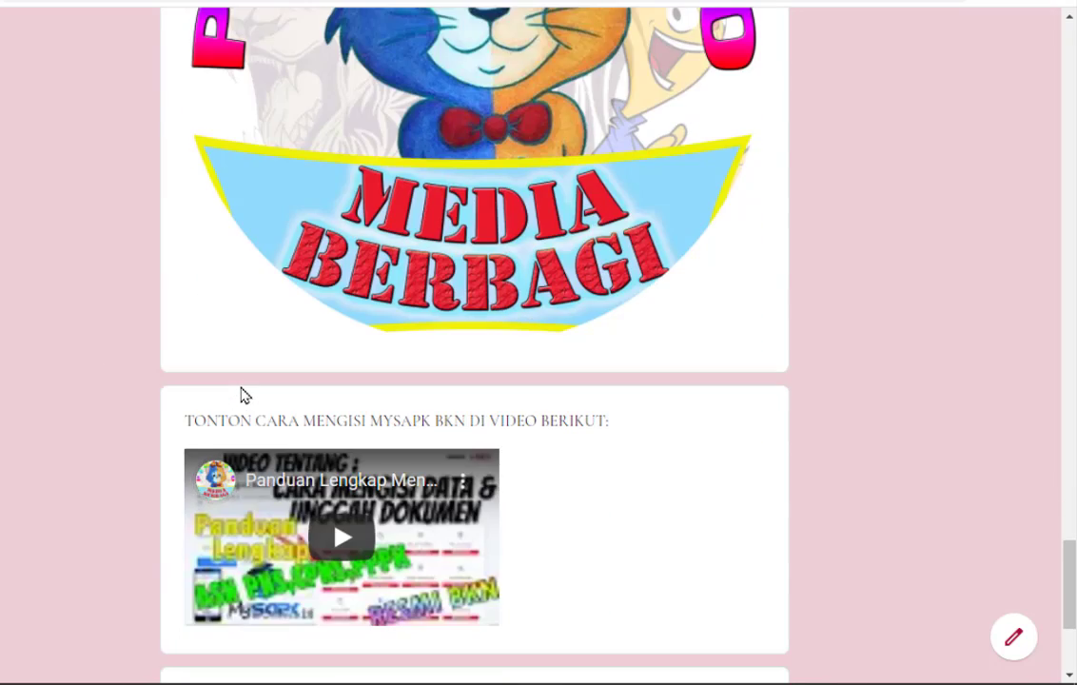
scroll(243, 394, down, 2)
click(342, 337)
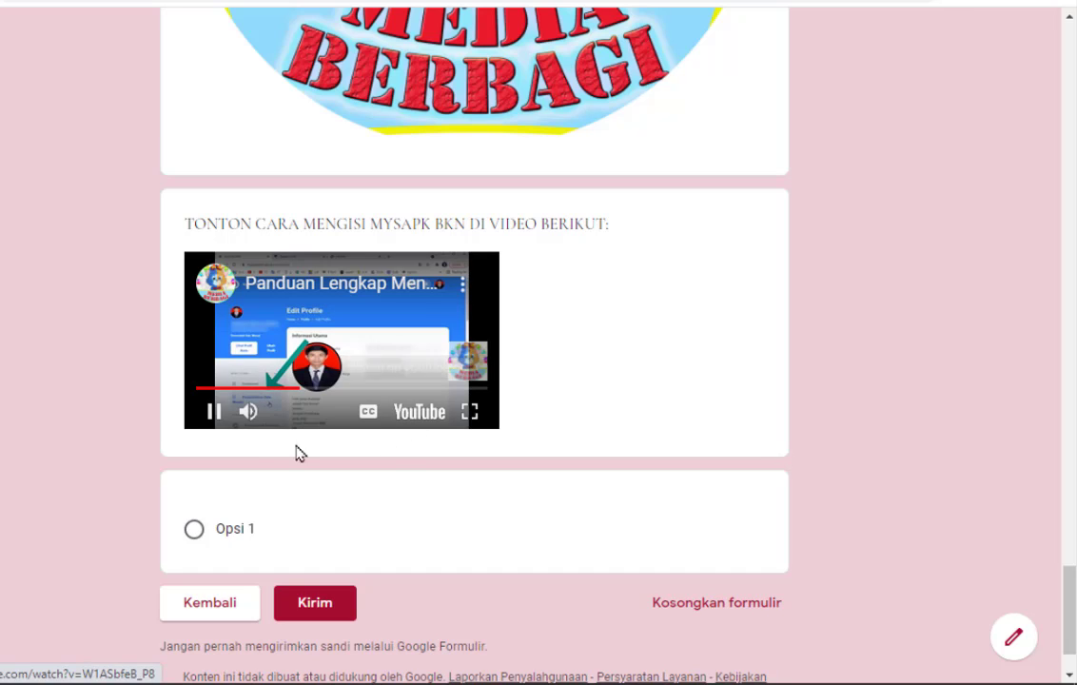
click(213, 412)
scroll(243, 502, down, 1)
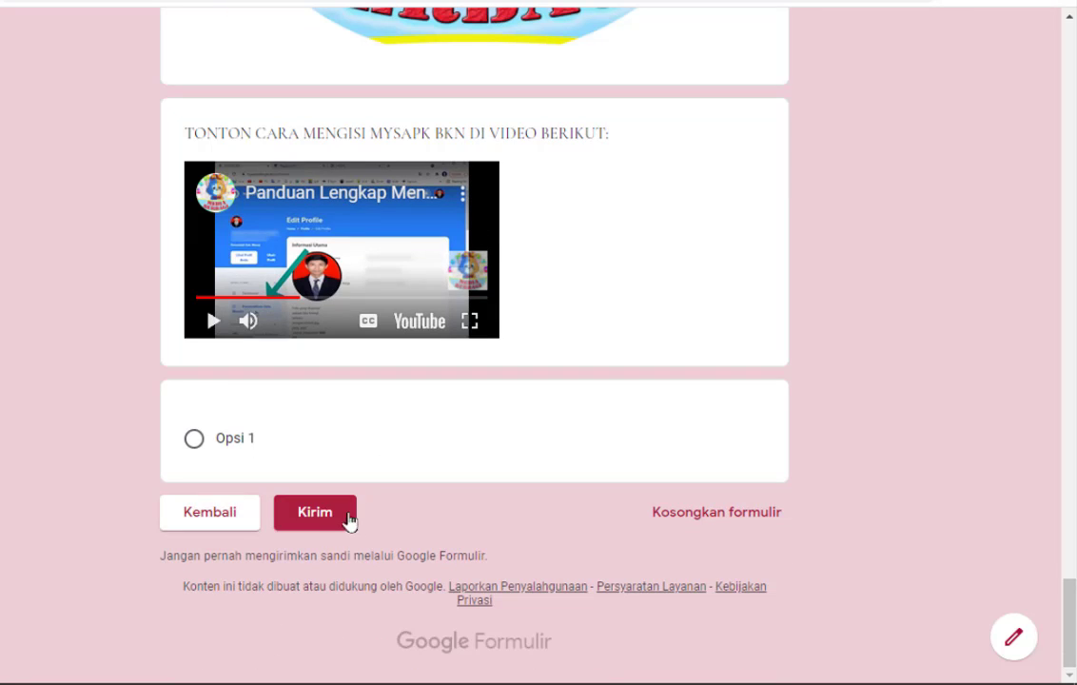
- Try to submit the preview with the section's required questions unanswered, go back to the first section, and return to the form editor
click(350, 518)
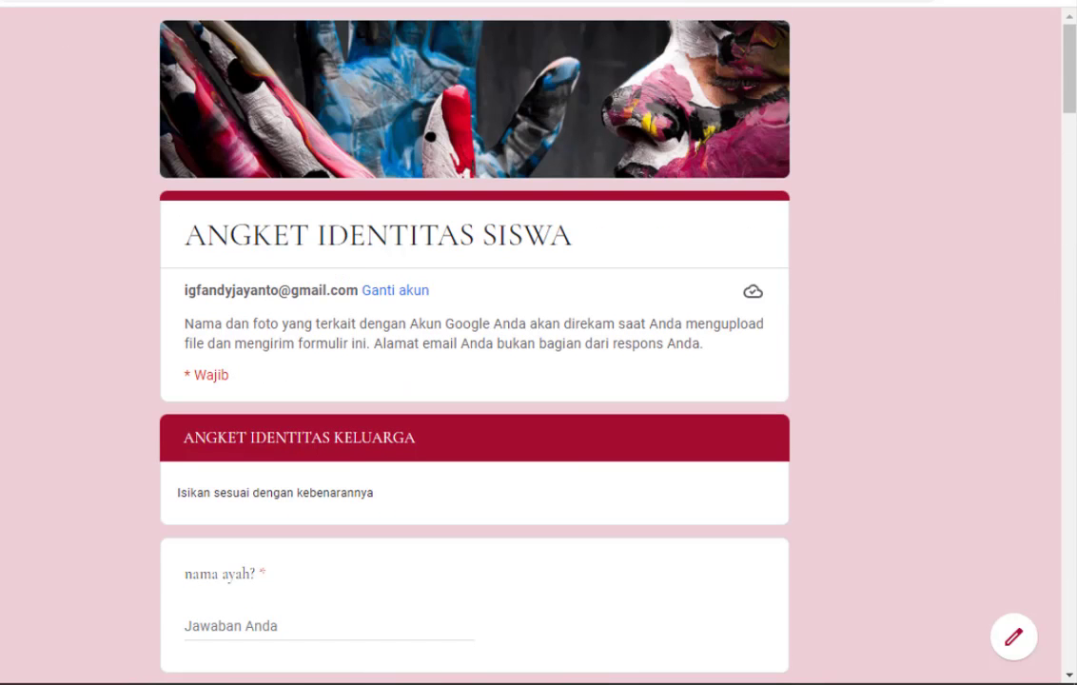
key(alt+Left)
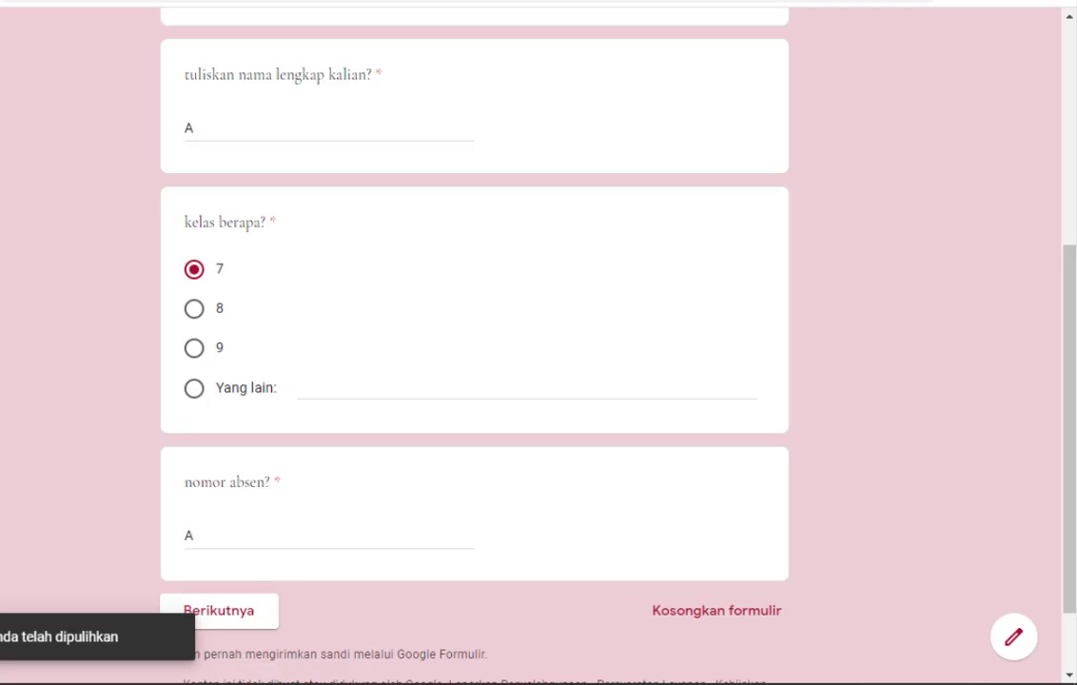
scroll(456, 410, up, 4)
key(ctrl+shift+Tab)
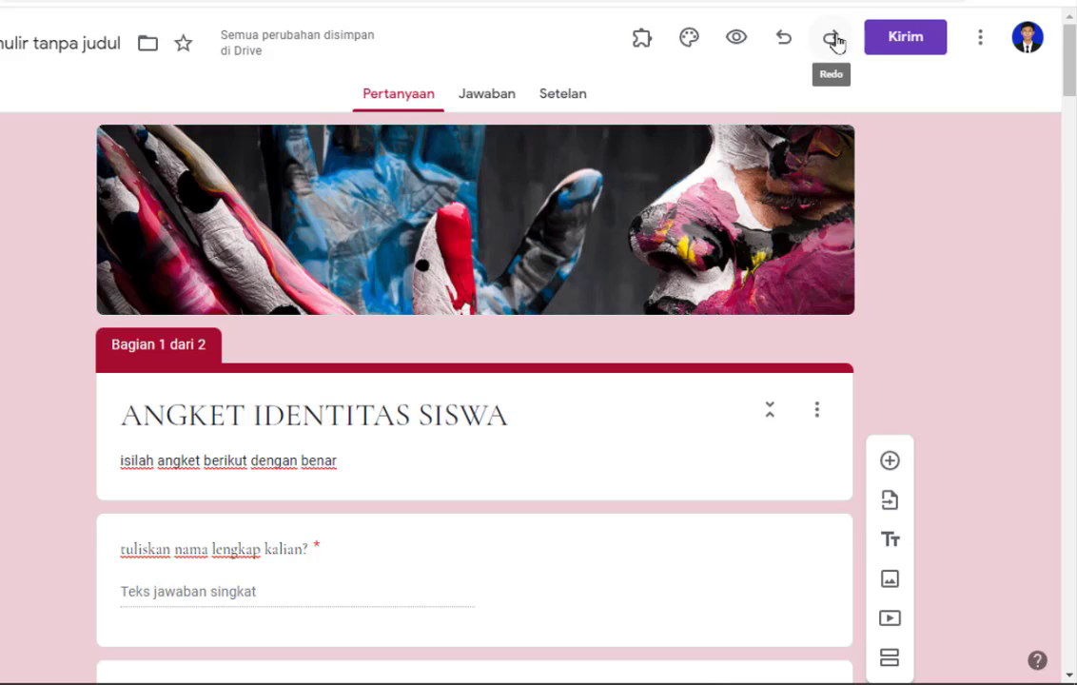
- Open the form's script editor to view the Apps Script project and close it again
click(981, 42)
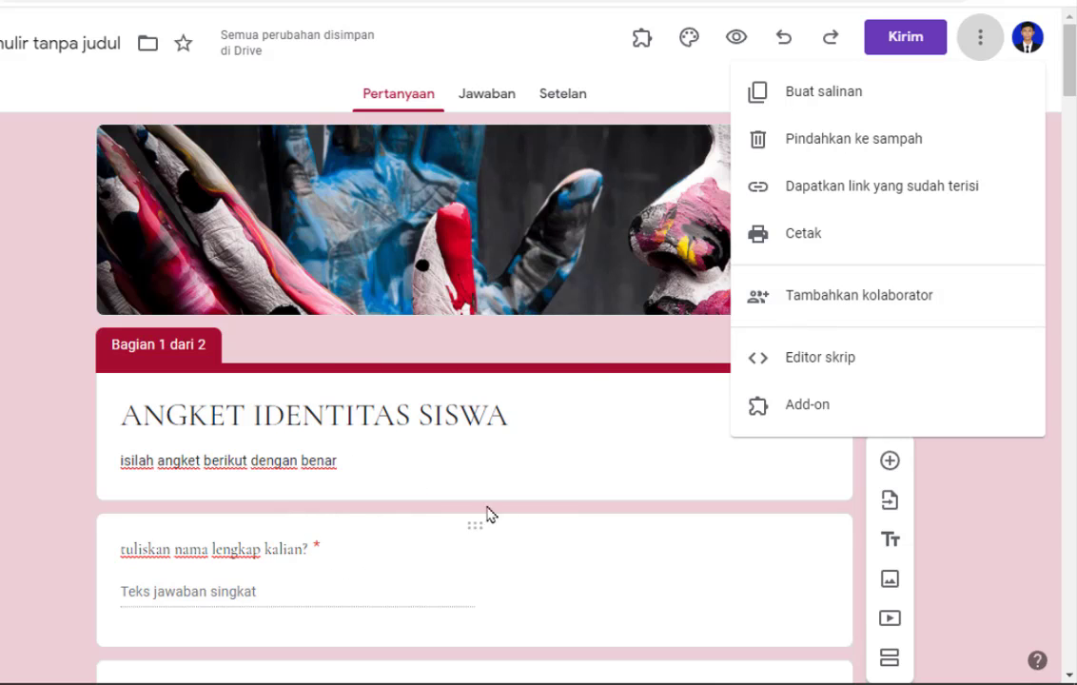
click(809, 356)
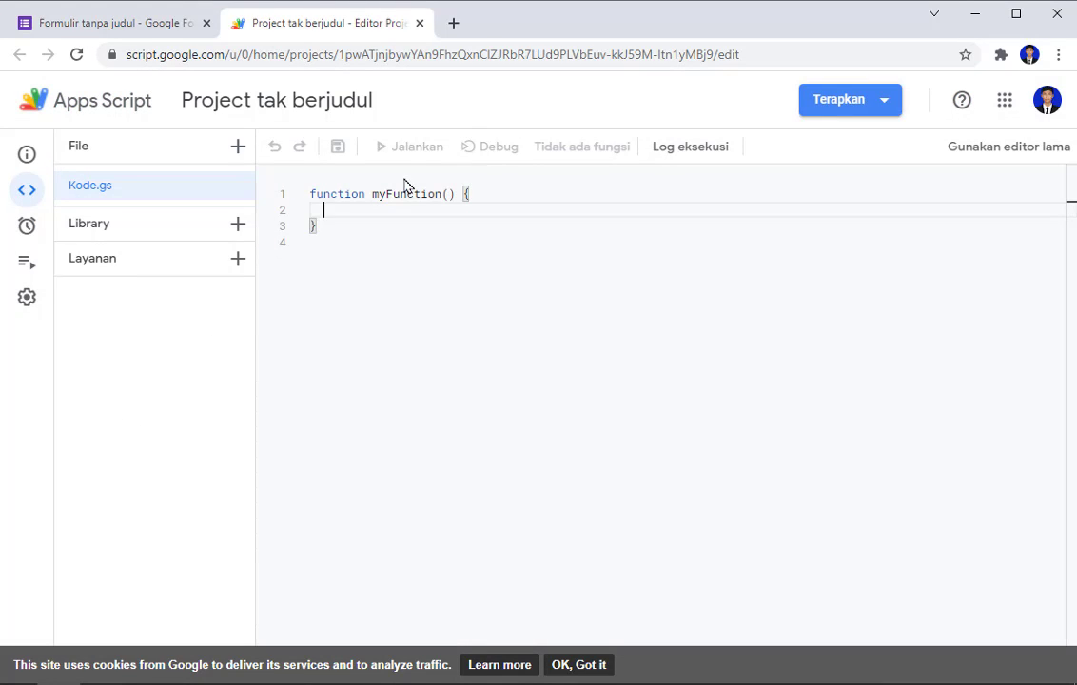
click(422, 23)
- Browse the add-ons for Forms in the Google Workspace Marketplace and close it without installing any
click(988, 99)
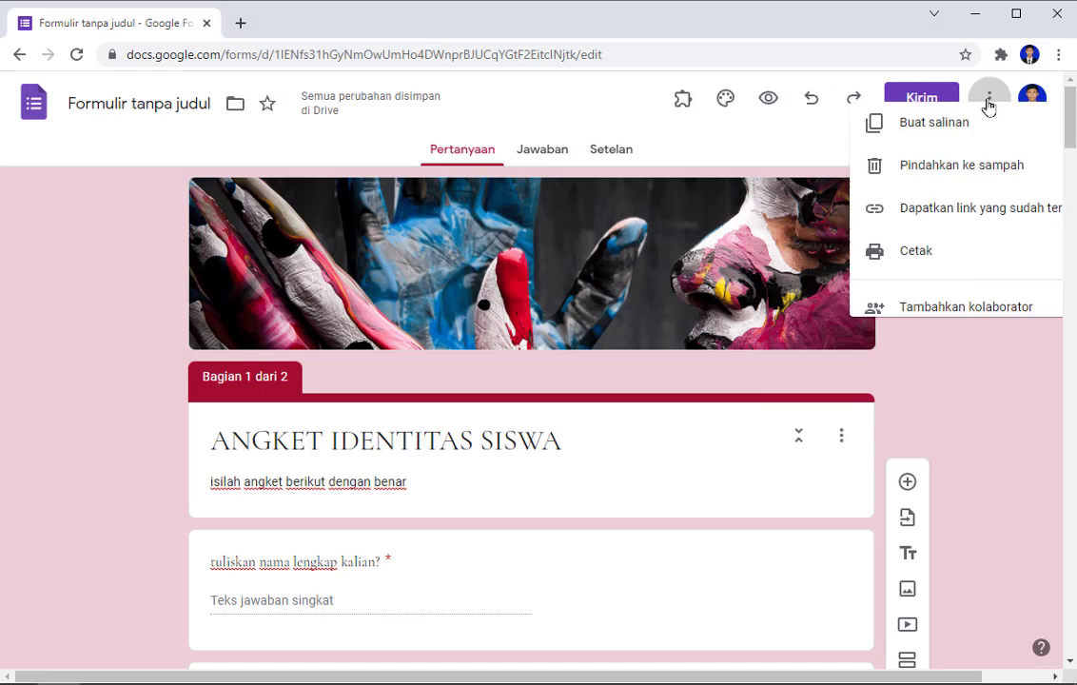
click(830, 433)
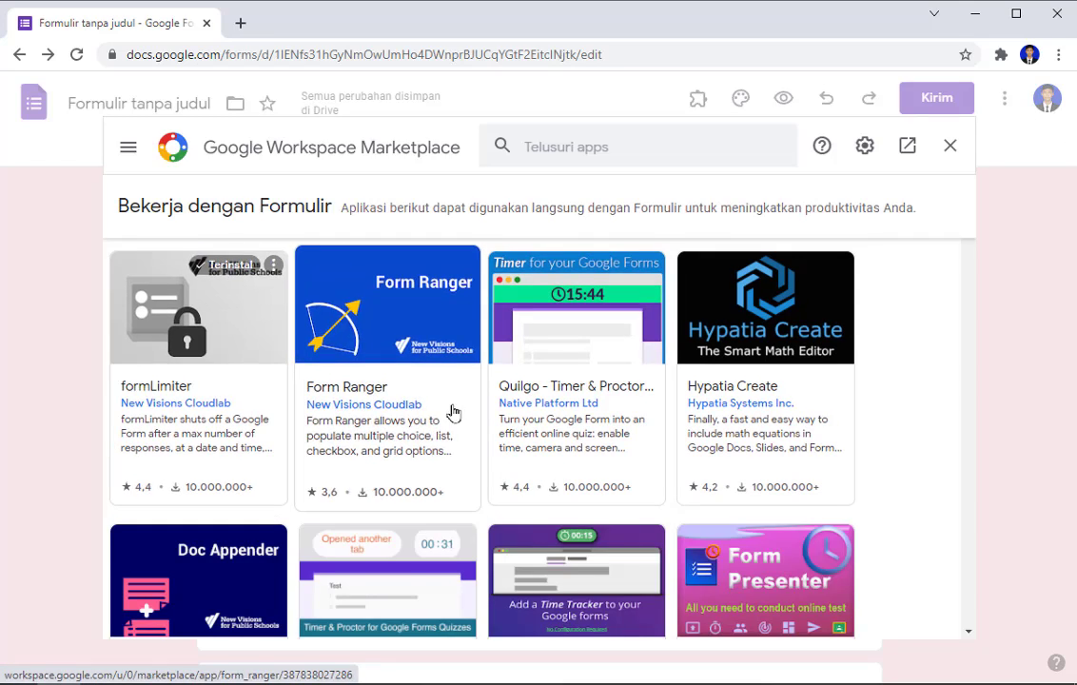
scroll(447, 414, down, 10)
scroll(433, 433, down, 15)
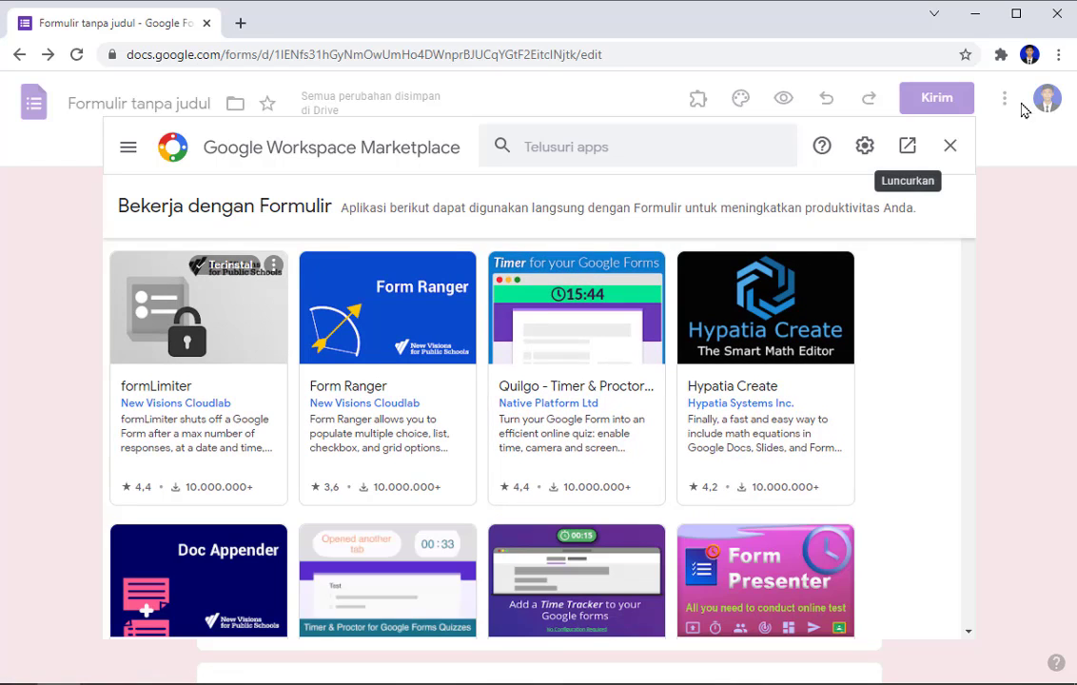
click(951, 148)
click(988, 99)
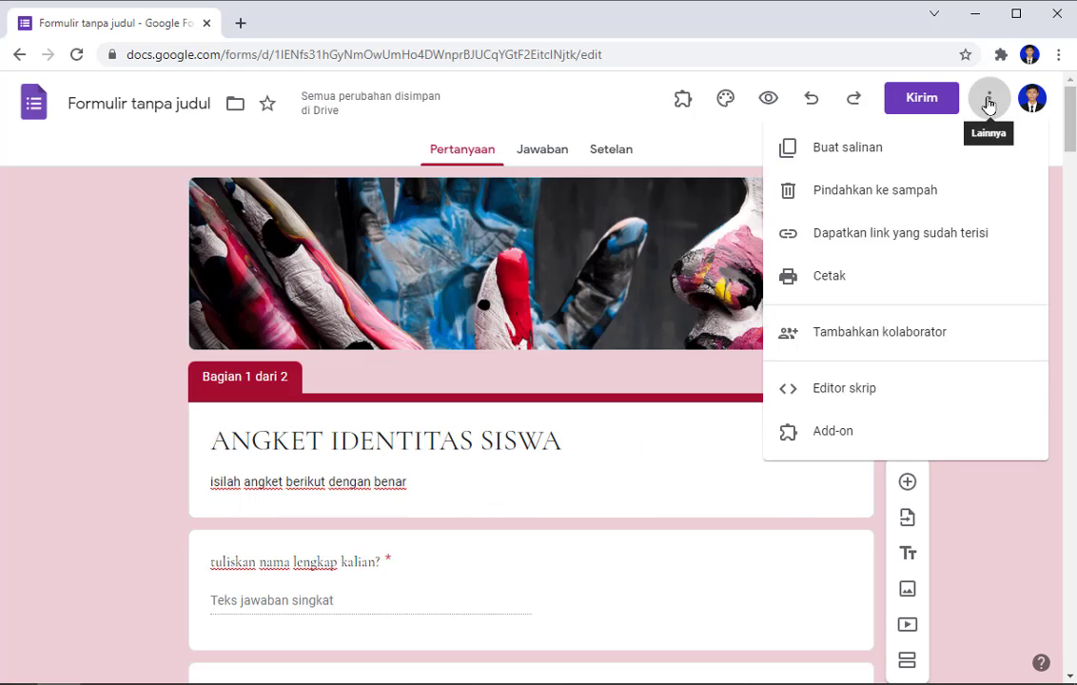
click(813, 464)
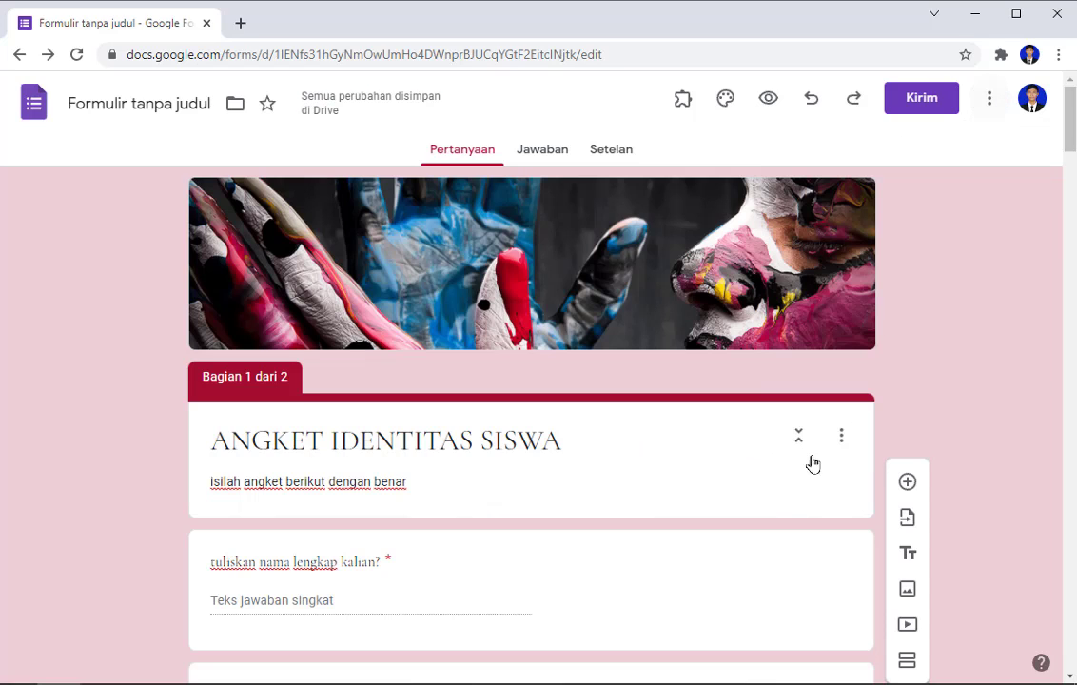
- Choose link sharing for sending the form, shorten the URL, and copy the link
click(915, 108)
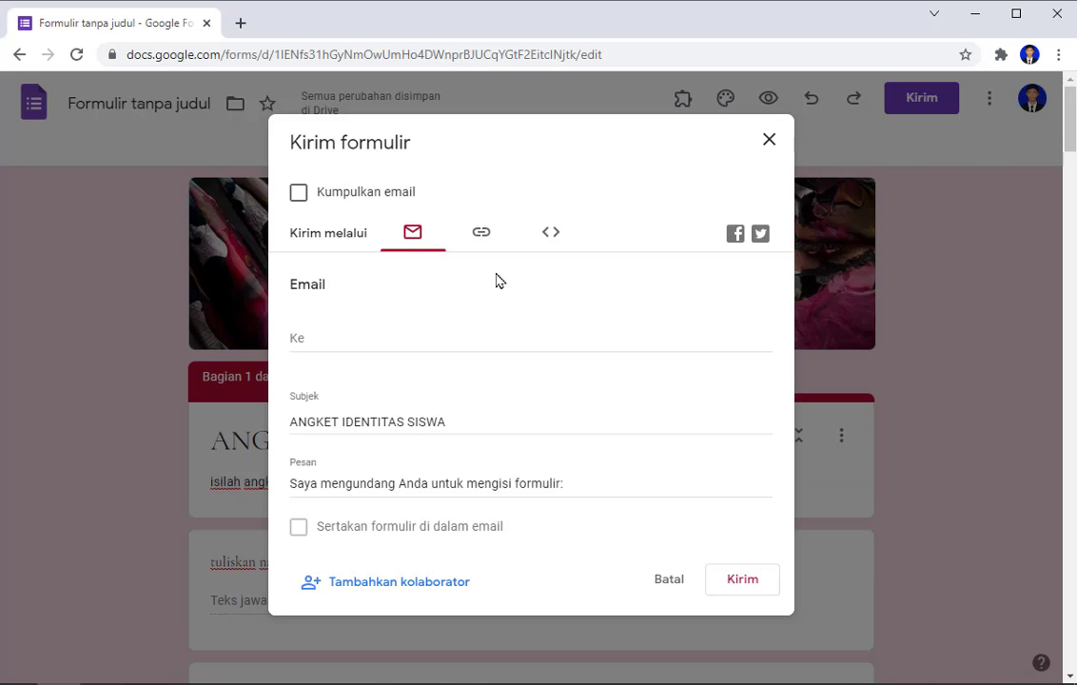
click(481, 237)
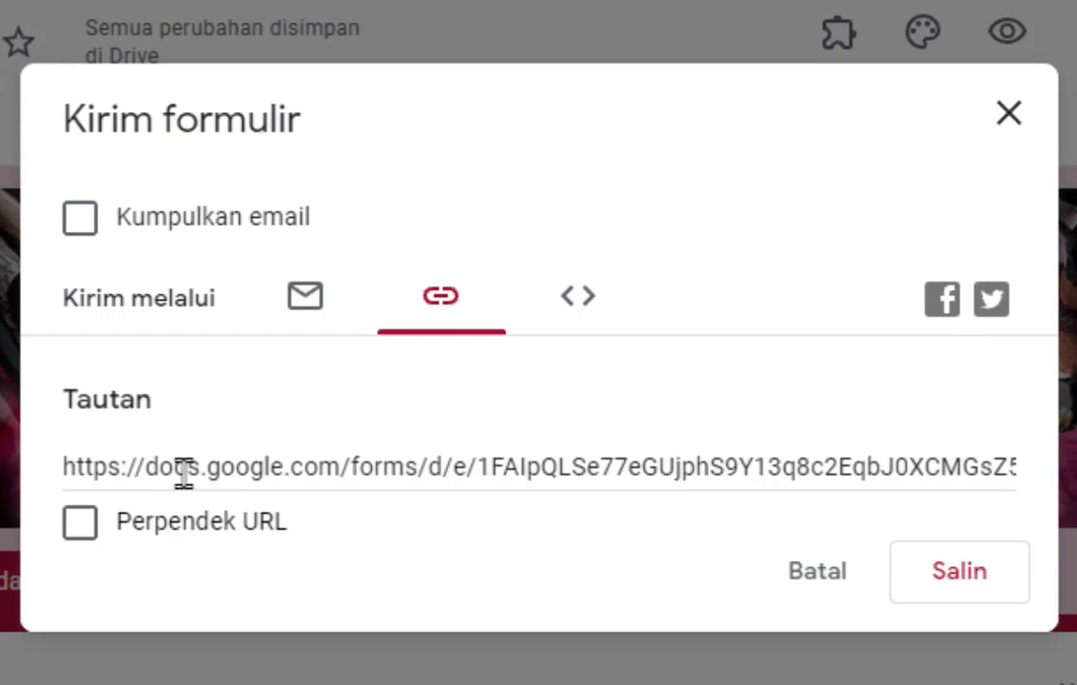
click(320, 315)
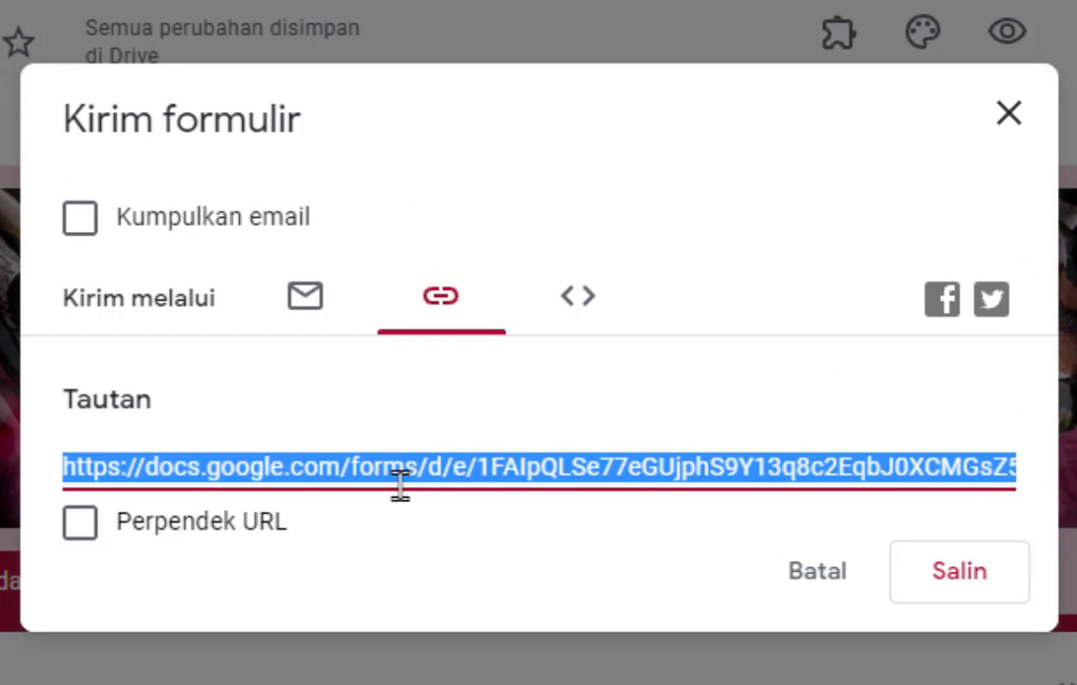
click(76, 528)
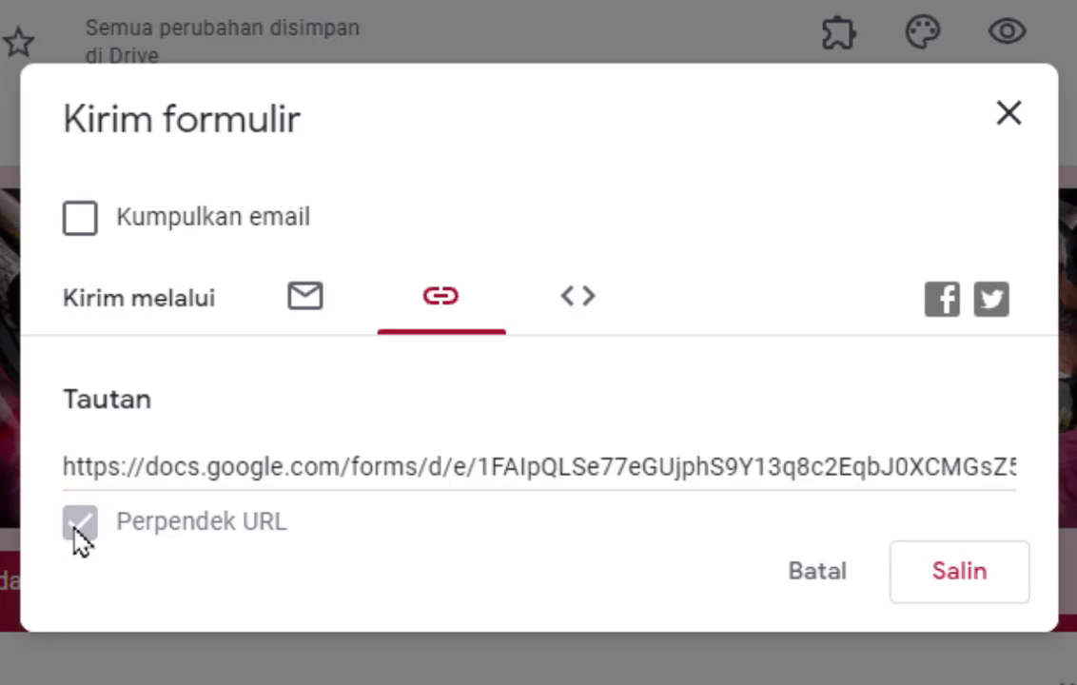
click(957, 581)
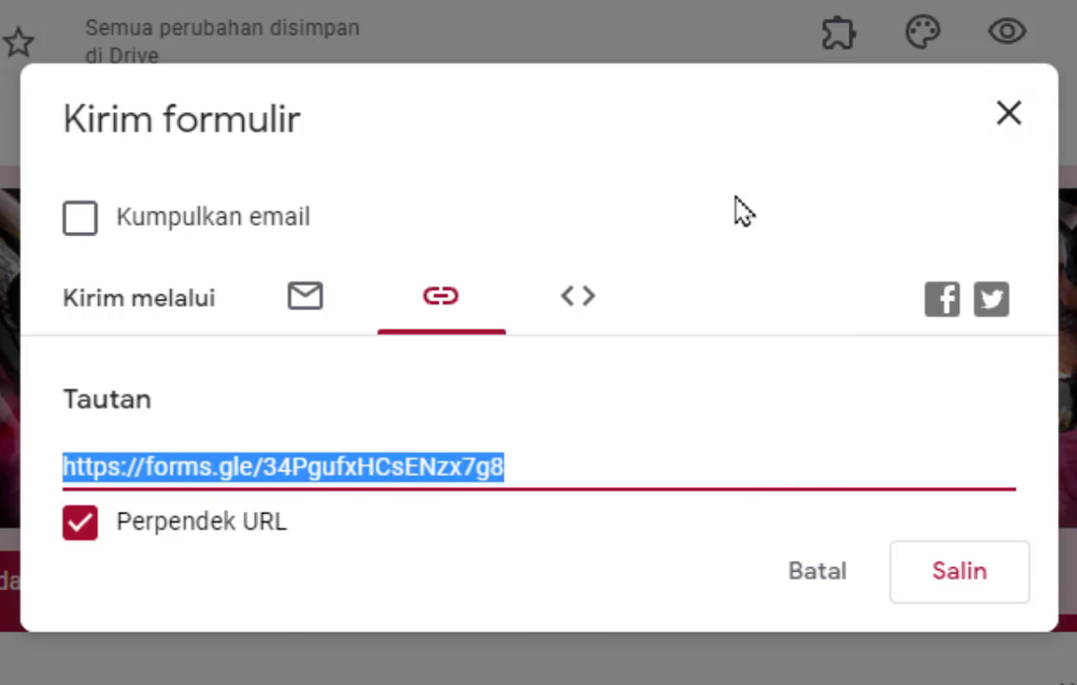
- View the HTML embedding option for sending the form, and close the send dialog
click(576, 314)
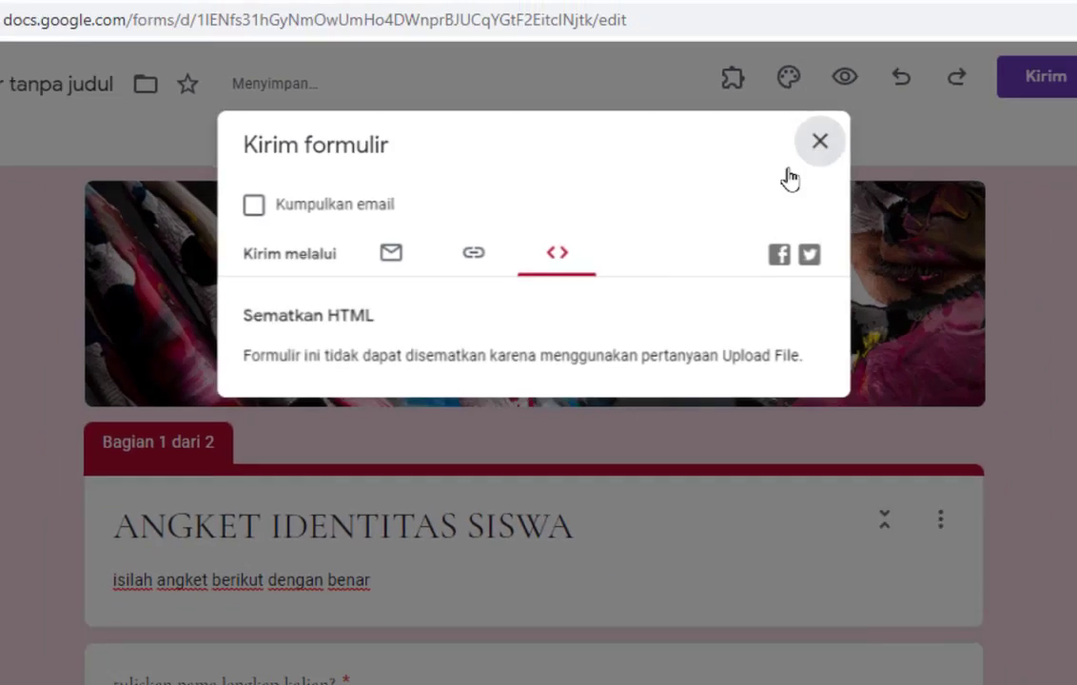
click(1004, 118)
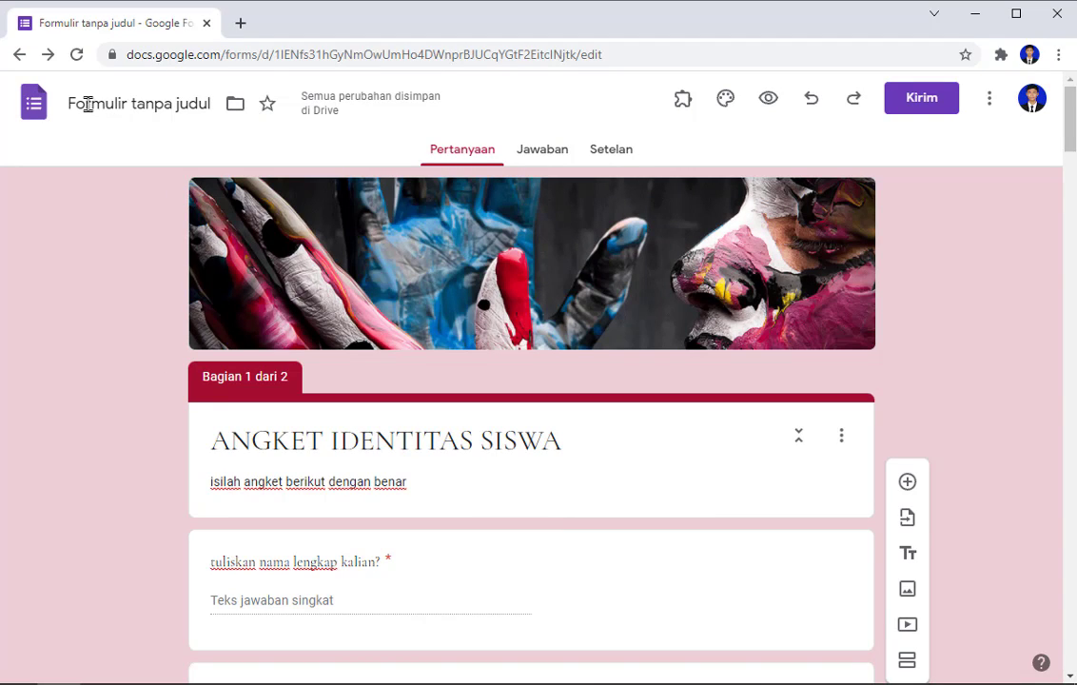
- Rename the untitled form file to match its heading, ANGKET IDENTITAS SISWA
click(87, 104)
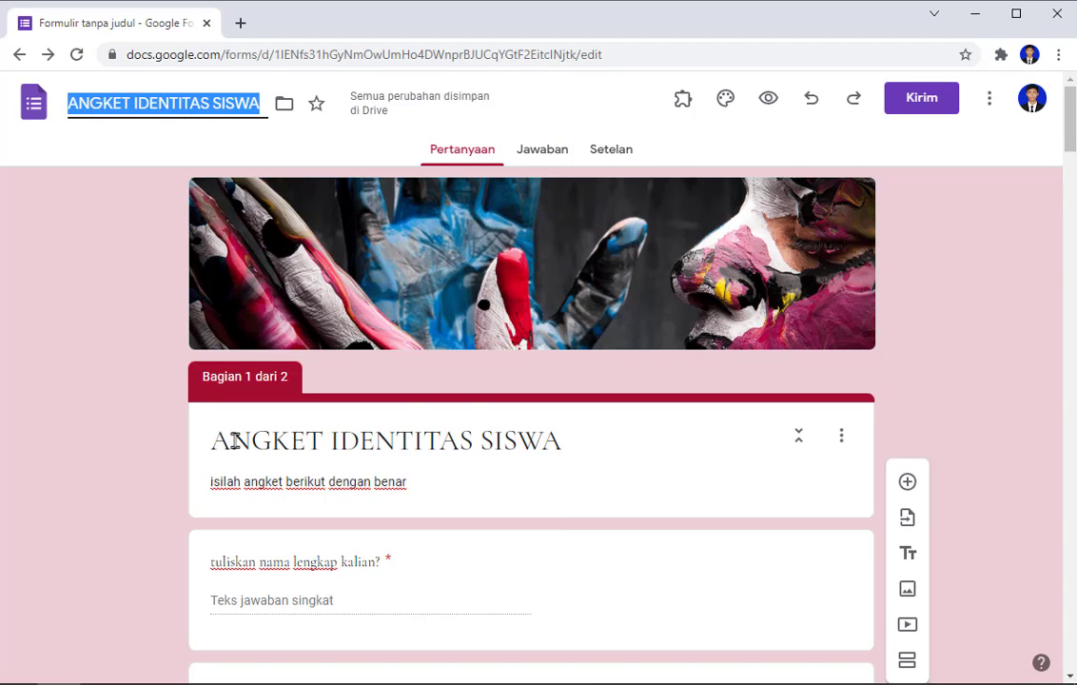
click(104, 108)
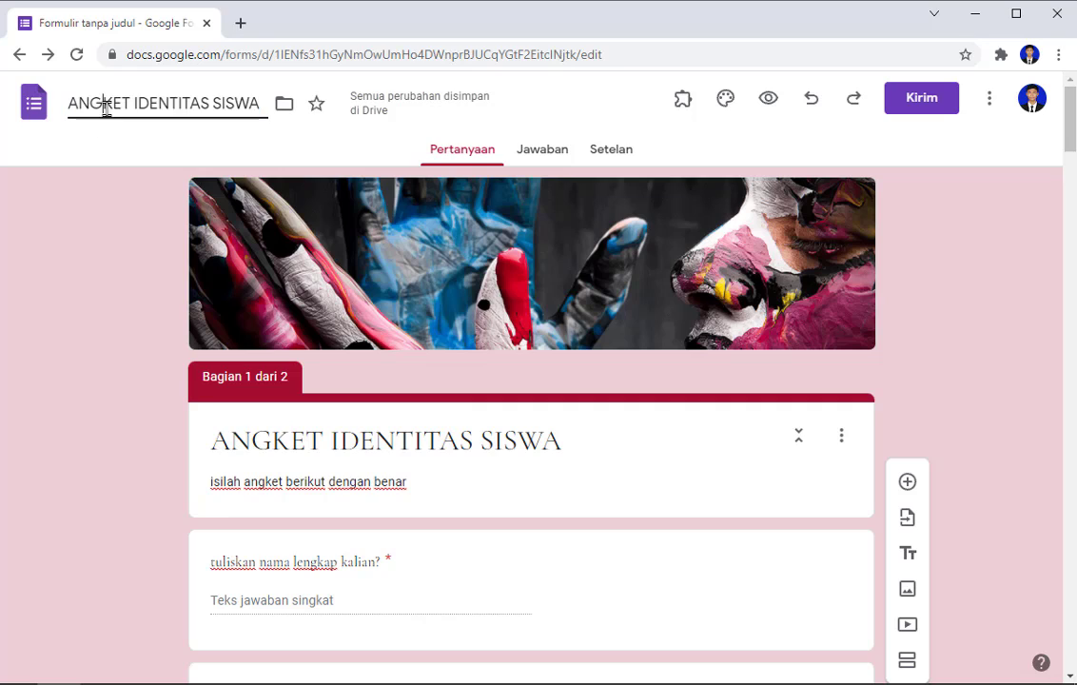
click(88, 247)
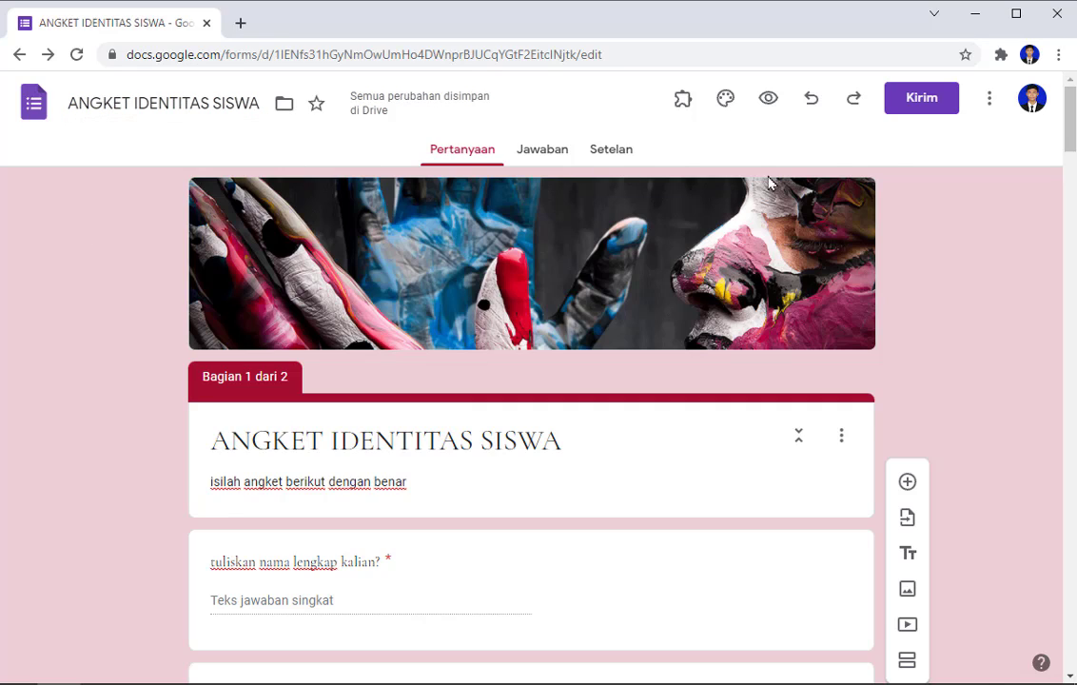
- Open the form's settings and review the quiz, response, sign-in and file upload options
click(611, 158)
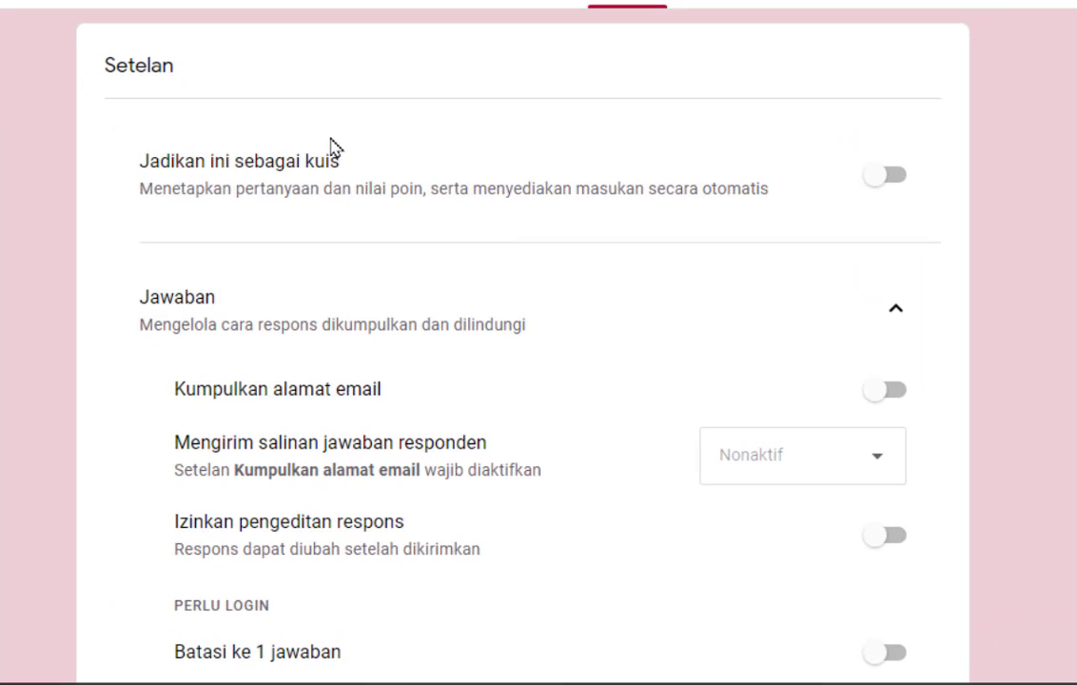
scroll(295, 204, down, 2)
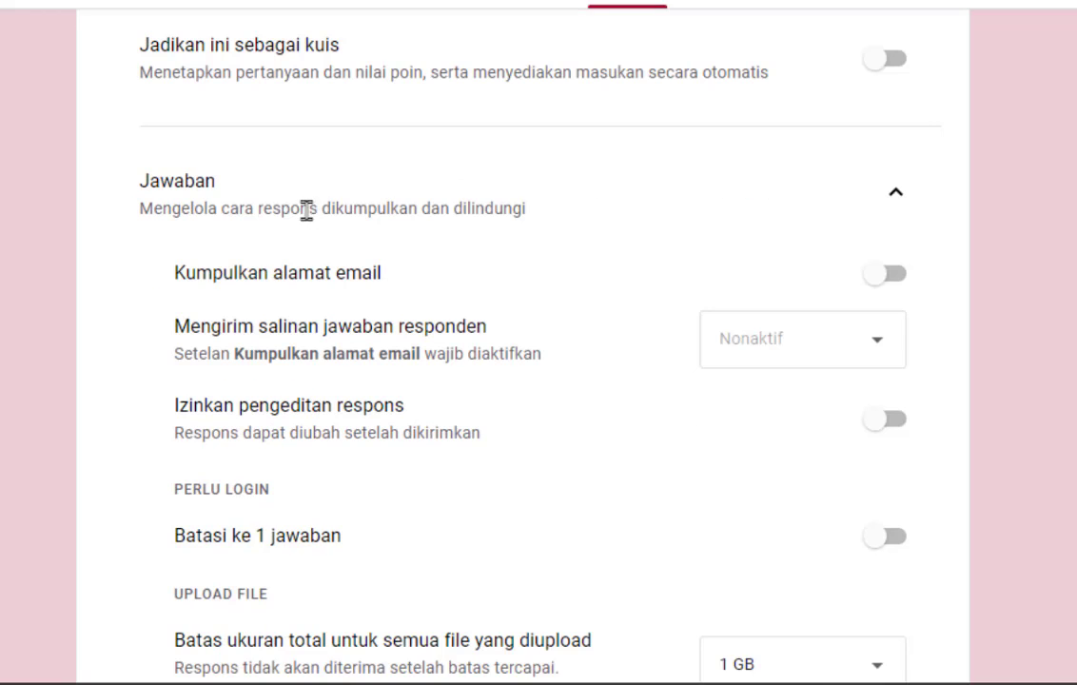
scroll(276, 229, down, 2)
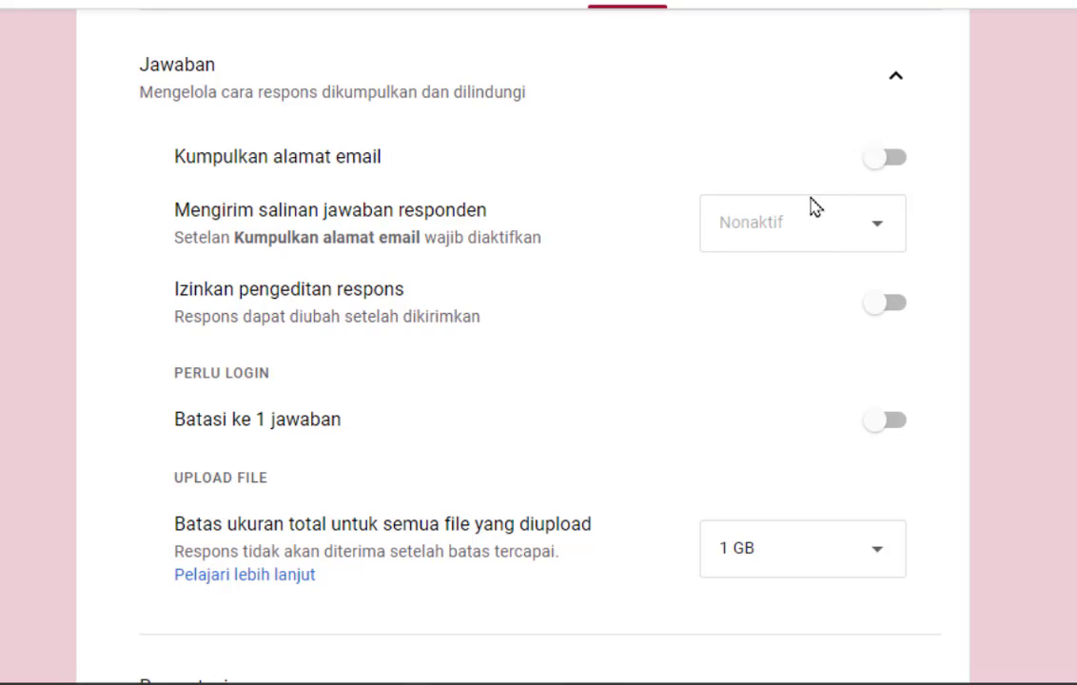
scroll(666, 276, down, 2)
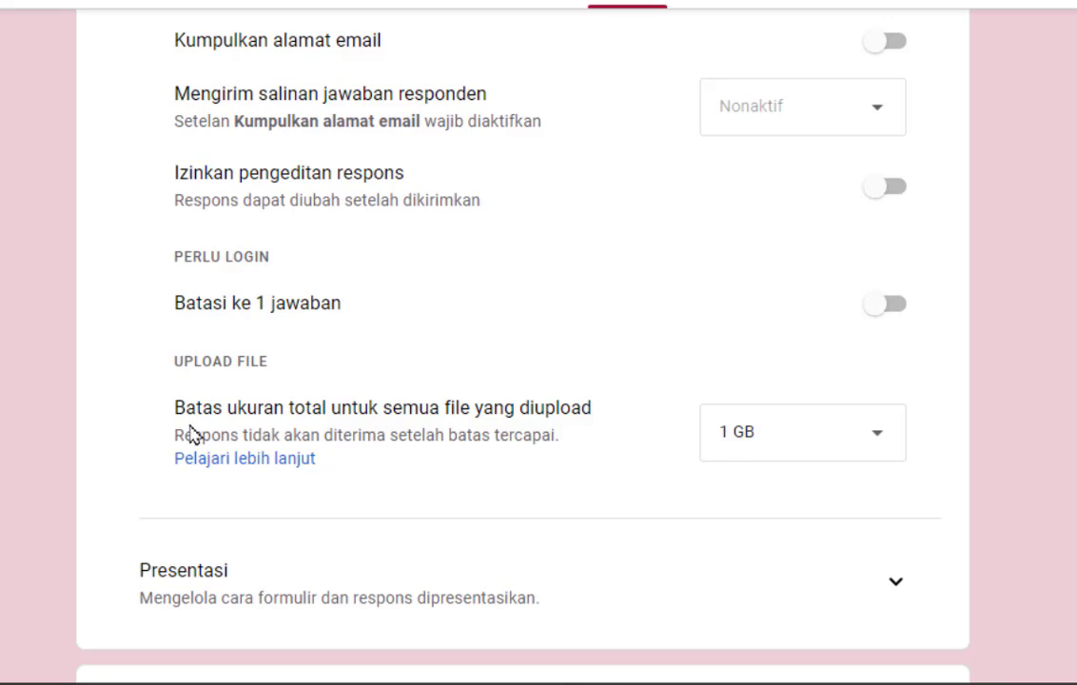
scroll(509, 557, down, 1)
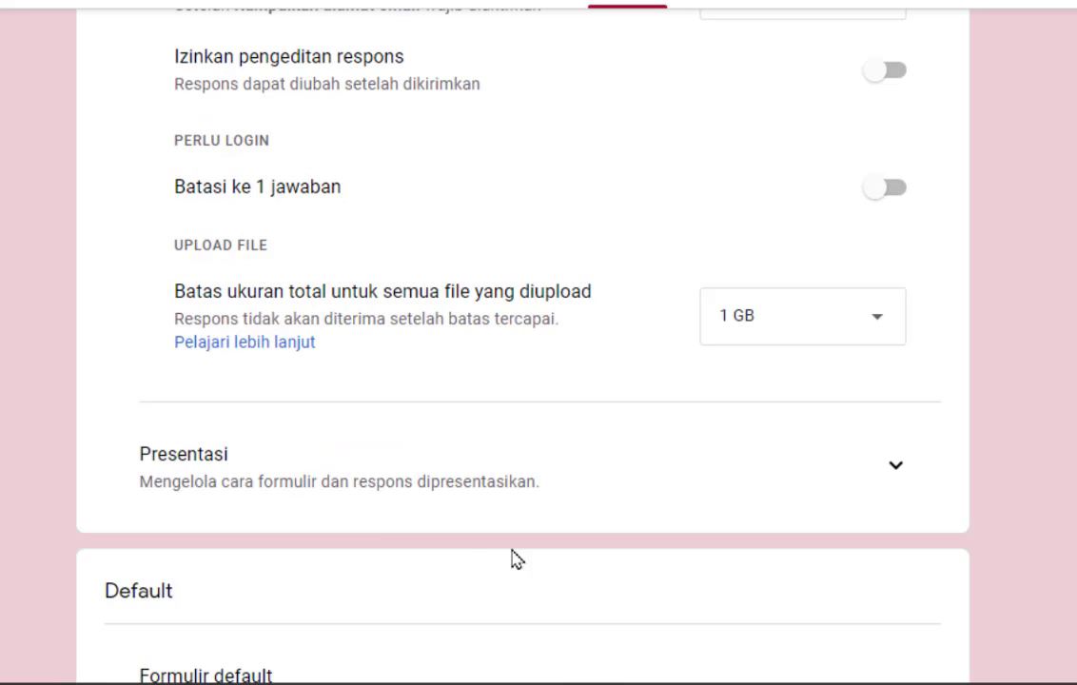
- Expand the presentation settings and review the progress, question order, confirmation message and restriction options
click(911, 464)
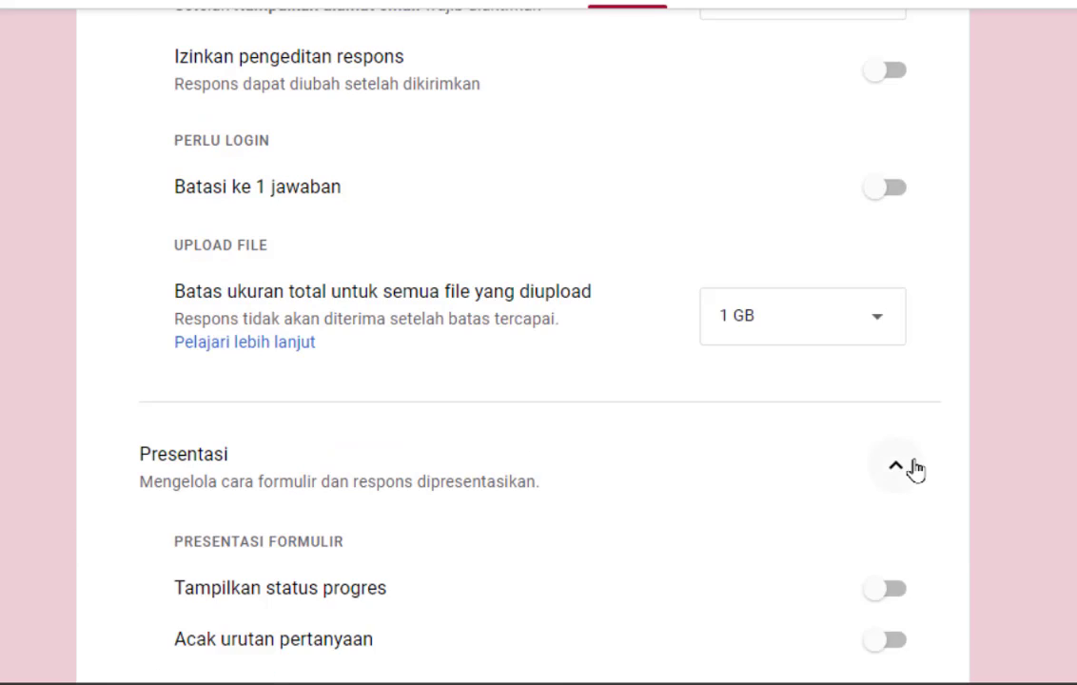
scroll(911, 468, down, 1)
scroll(790, 531, down, 1)
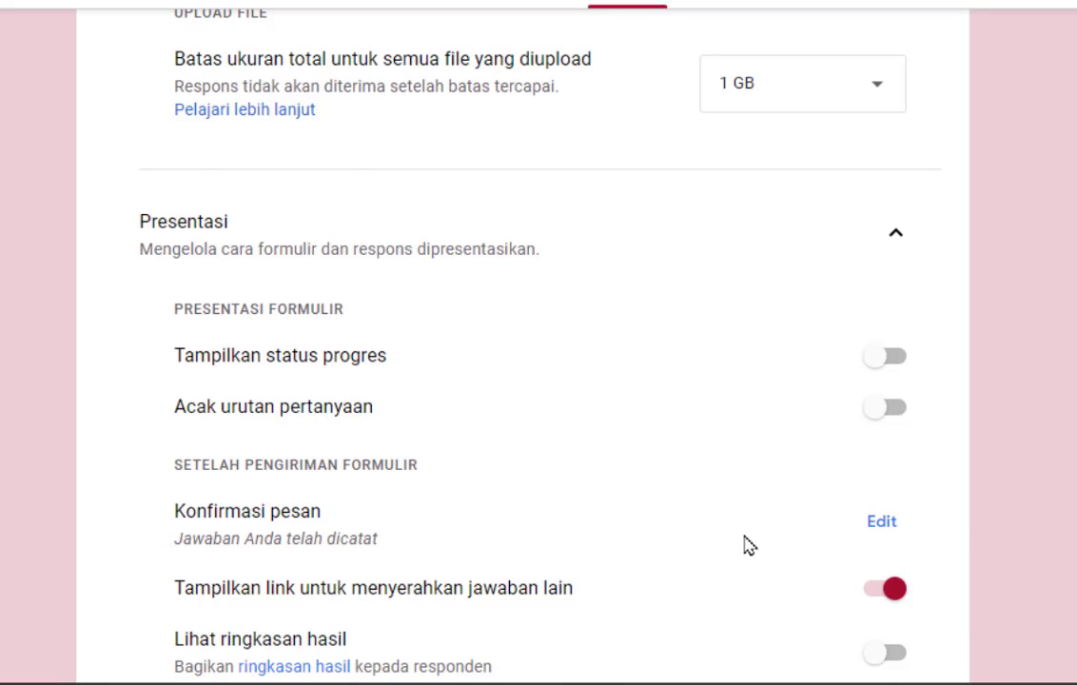
scroll(747, 545, down, 2)
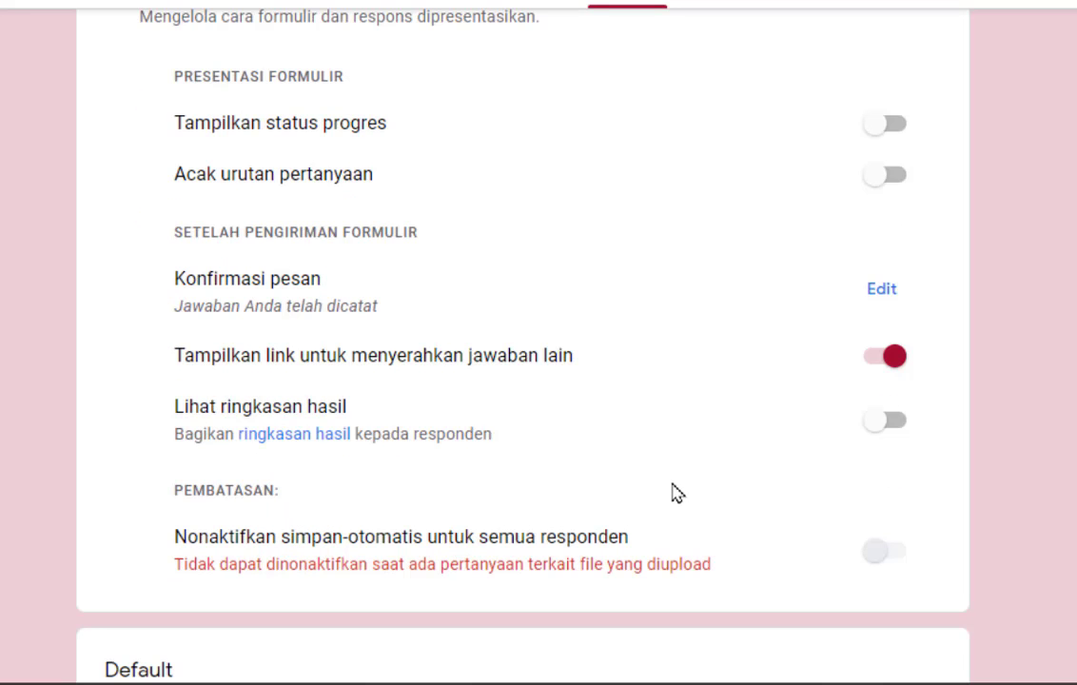
scroll(673, 493, down, 2)
scroll(673, 493, down, 2)
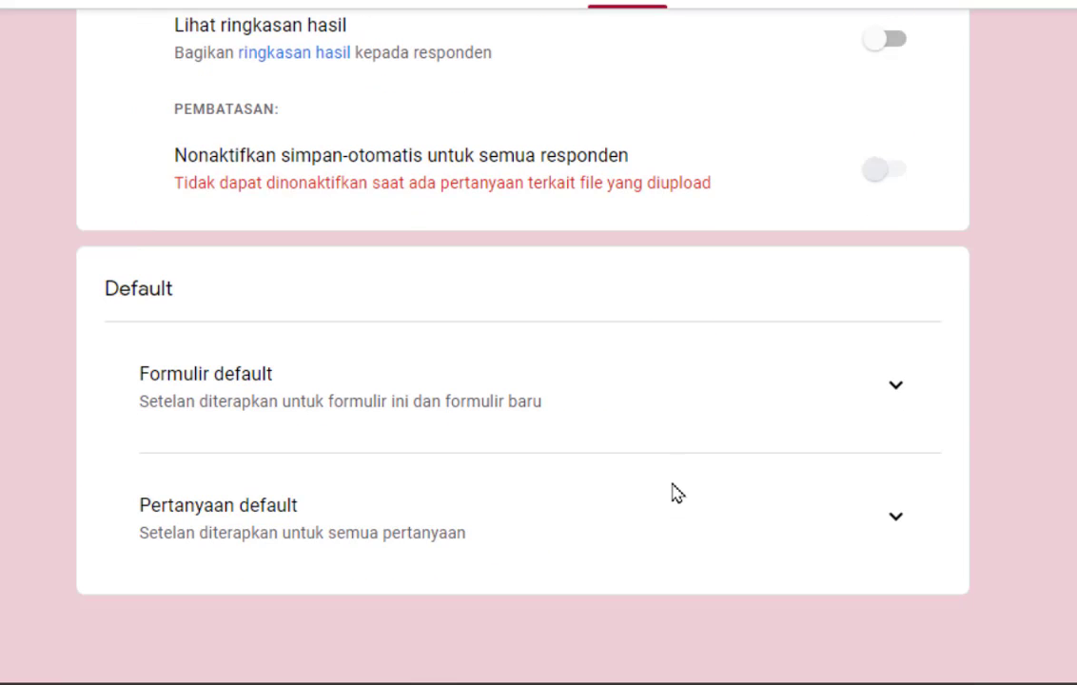
- Expand the default form and default question settings to review their options
click(894, 382)
scroll(894, 409, down, 1)
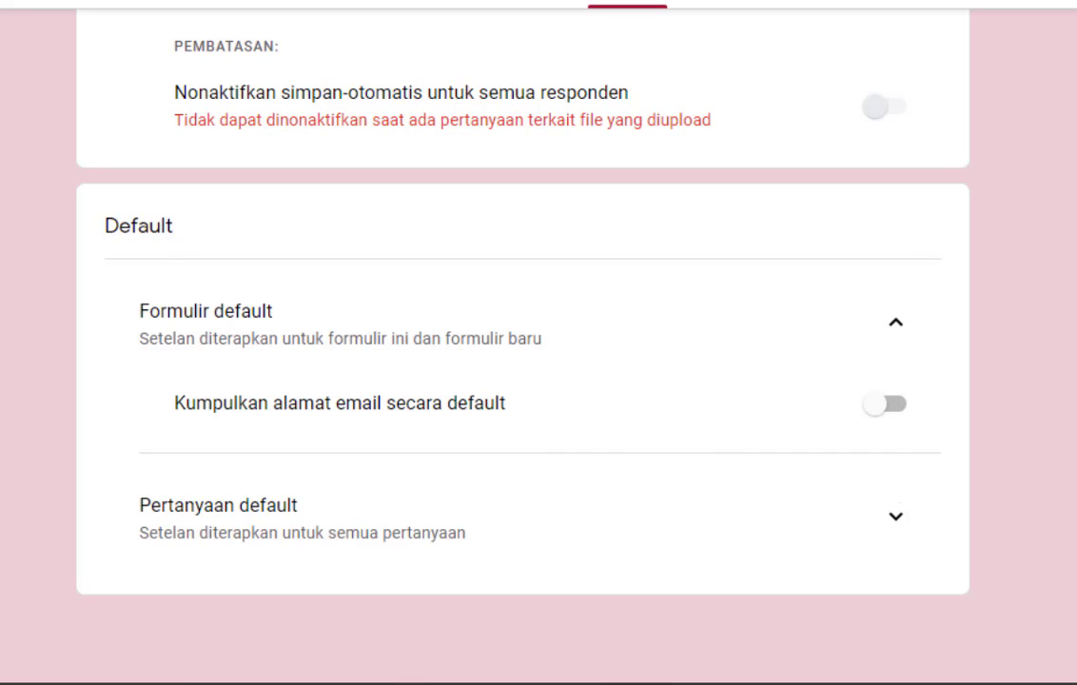
click(895, 516)
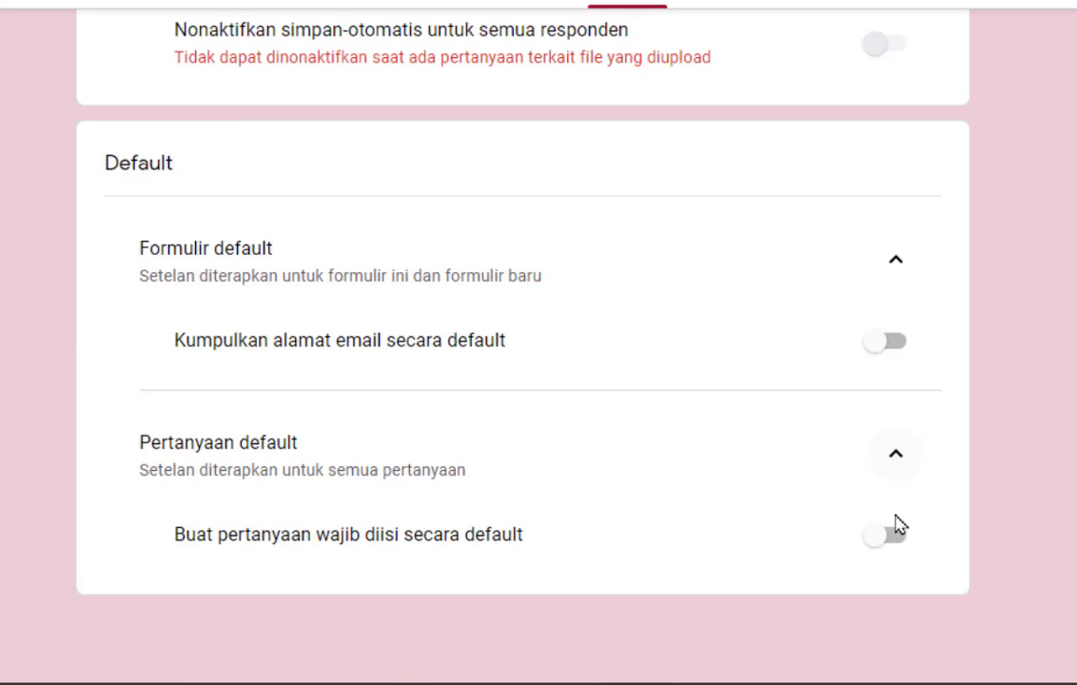
scroll(712, 438, up, 10)
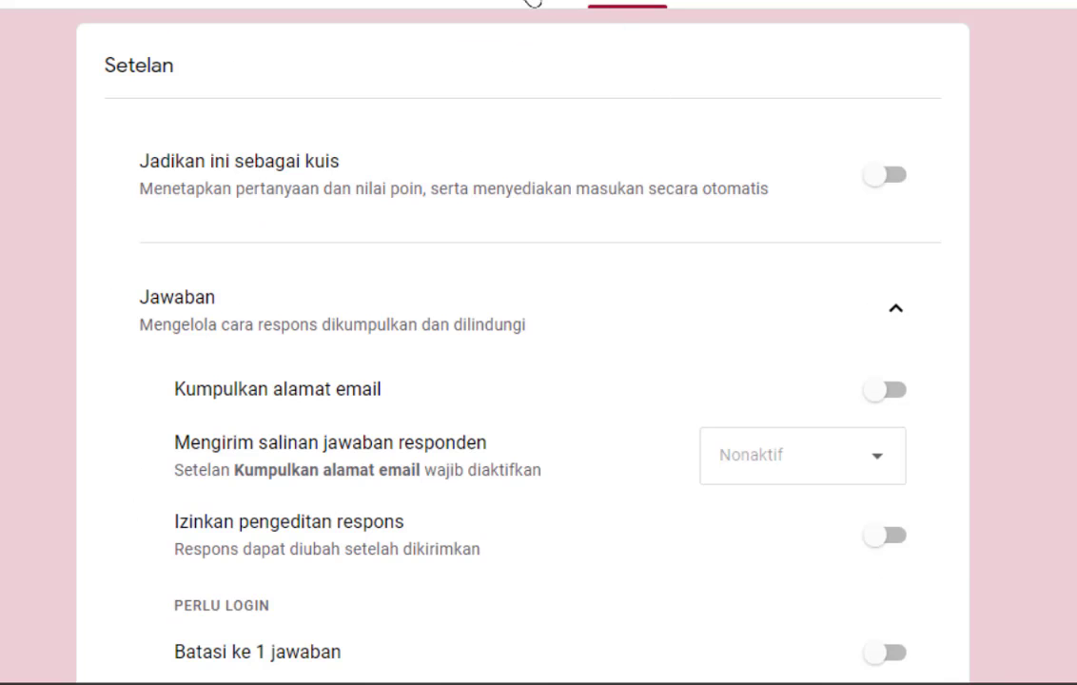
- Leave the settings, check the form's collected responses, and return to its questions
click(467, 1)
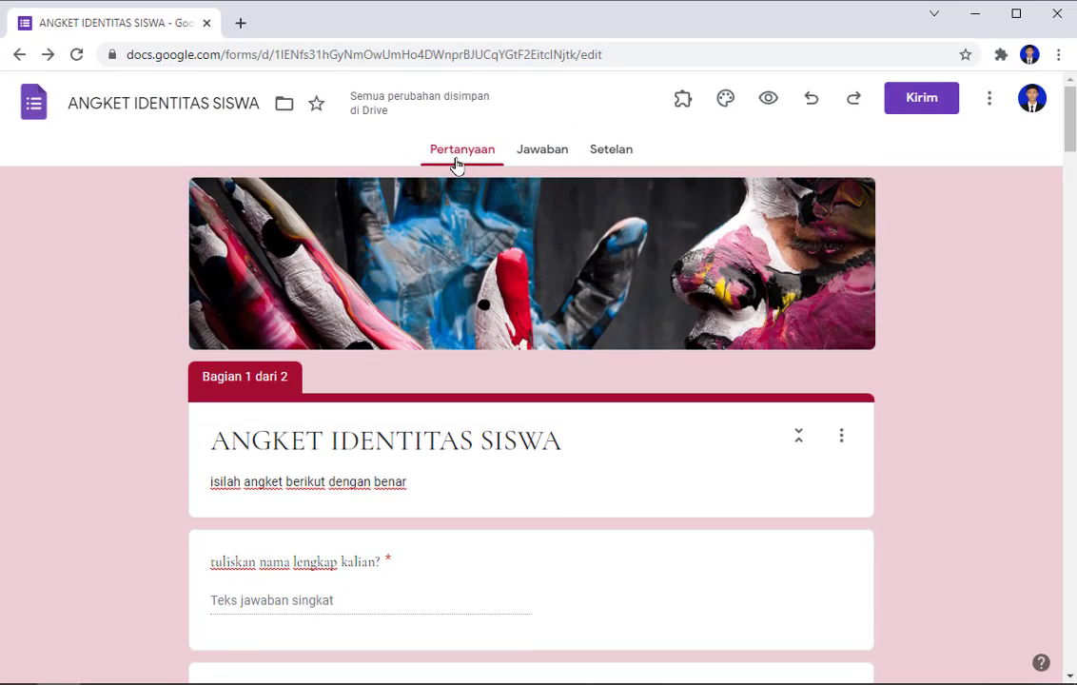
click(551, 158)
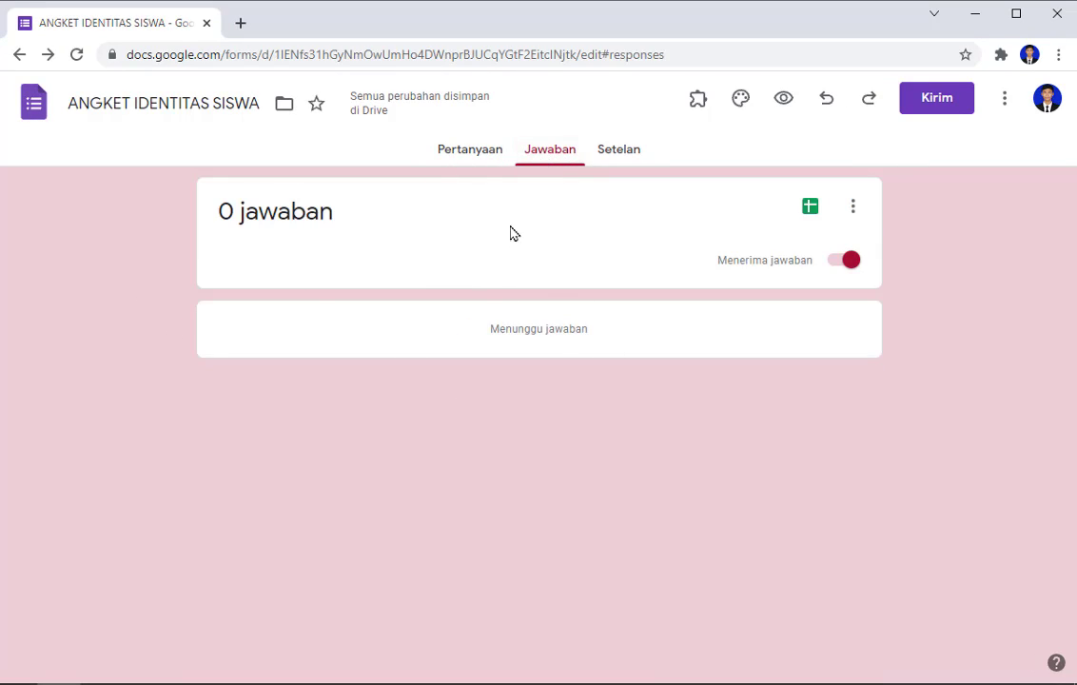
click(470, 149)
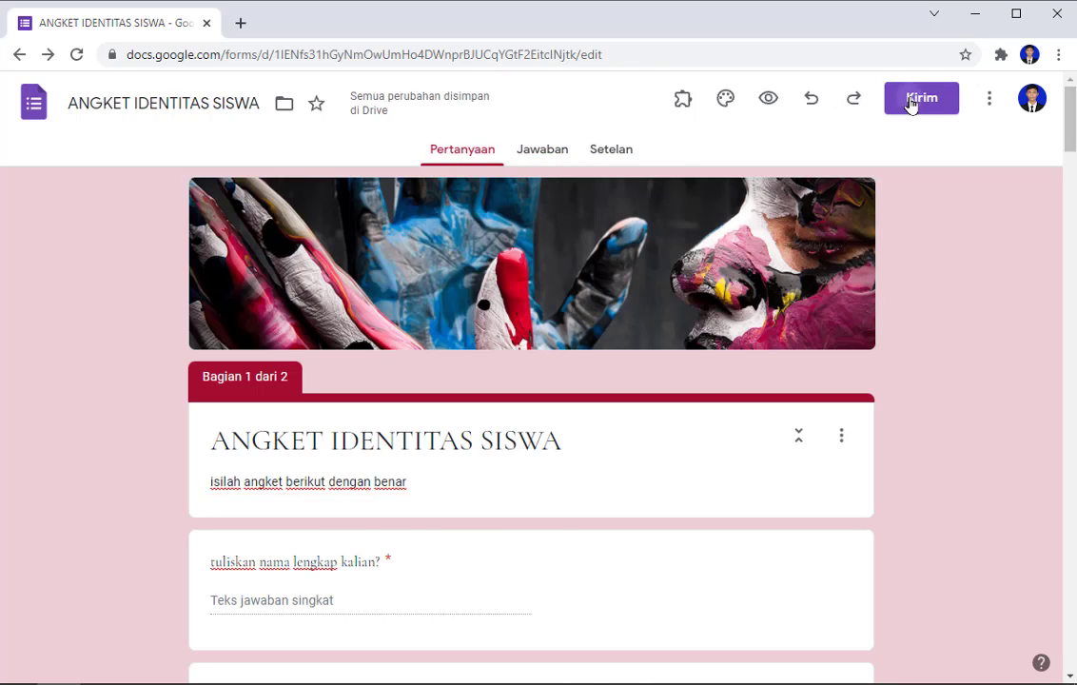
- Choose link sharing for sending the form and copy its full, unshortened link
click(909, 102)
click(476, 234)
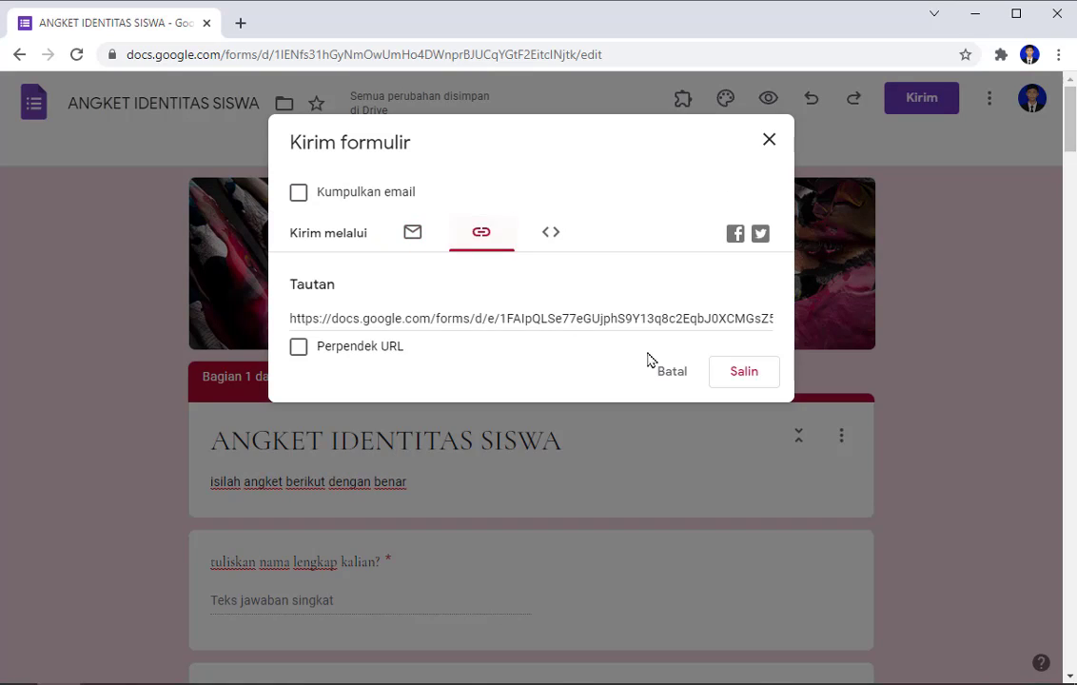
click(742, 372)
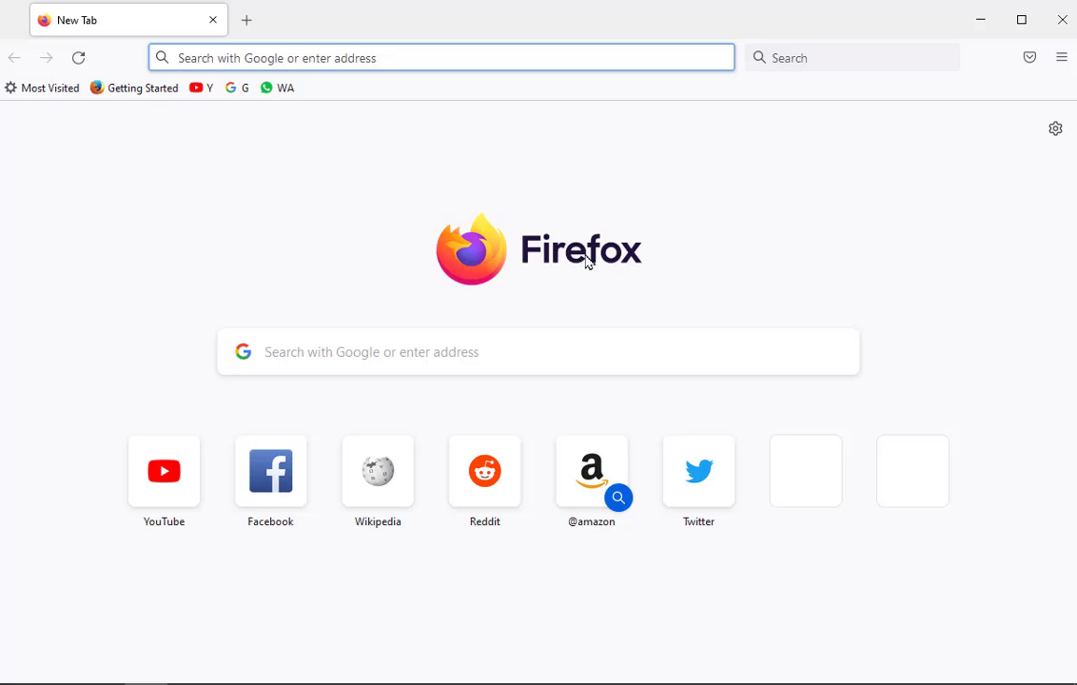
- Switch to Firefox, open the copied form link there, and dismiss the notice about automatically saved answers
click(260, 61)
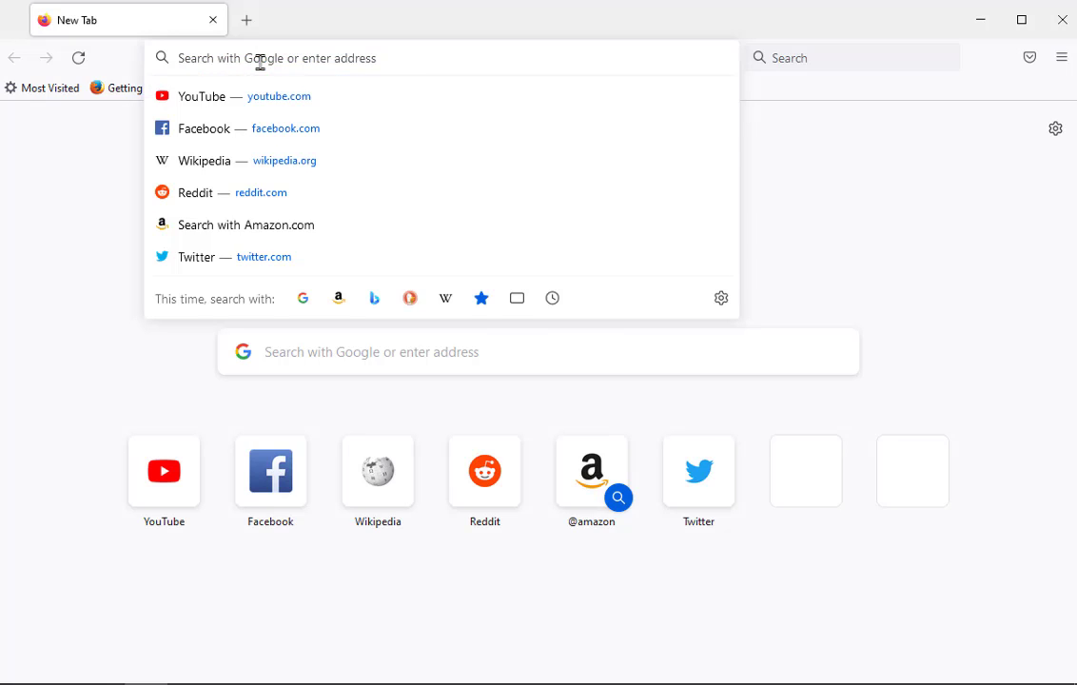
text(https://docs.google.com/forms/d/e/1FAIpQLSe77eGUjphS9Y13q8c2EqbJ0XCMGsZ5Hpfyqg1cRg4ZEcsuoA/viewform?usp=sf_link)
key(Return)
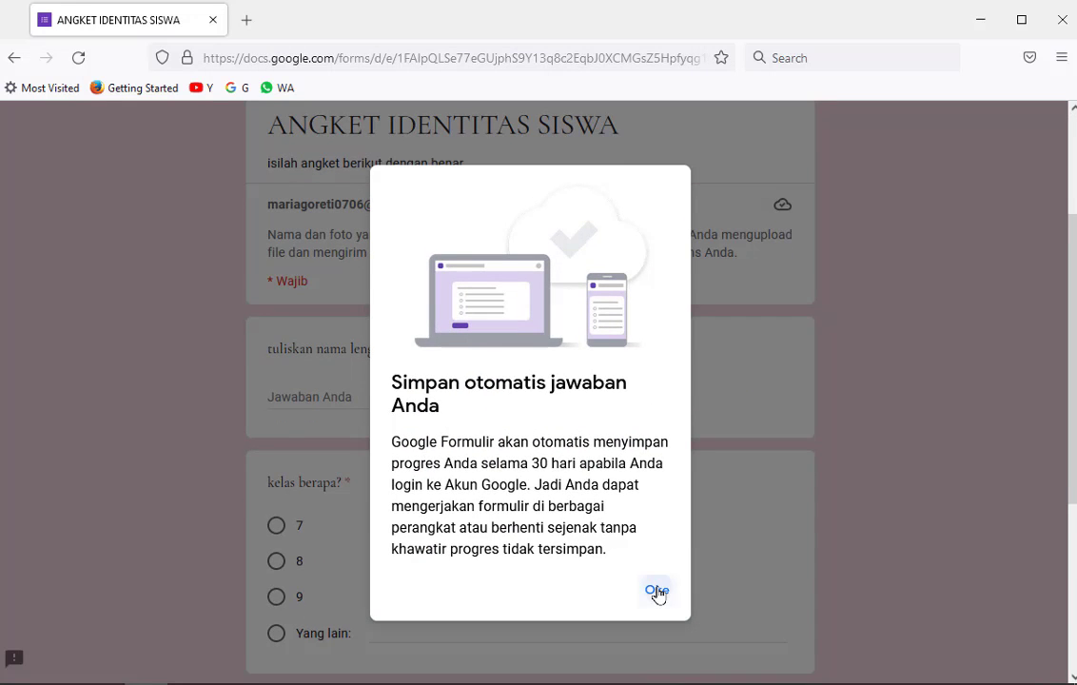
click(656, 591)
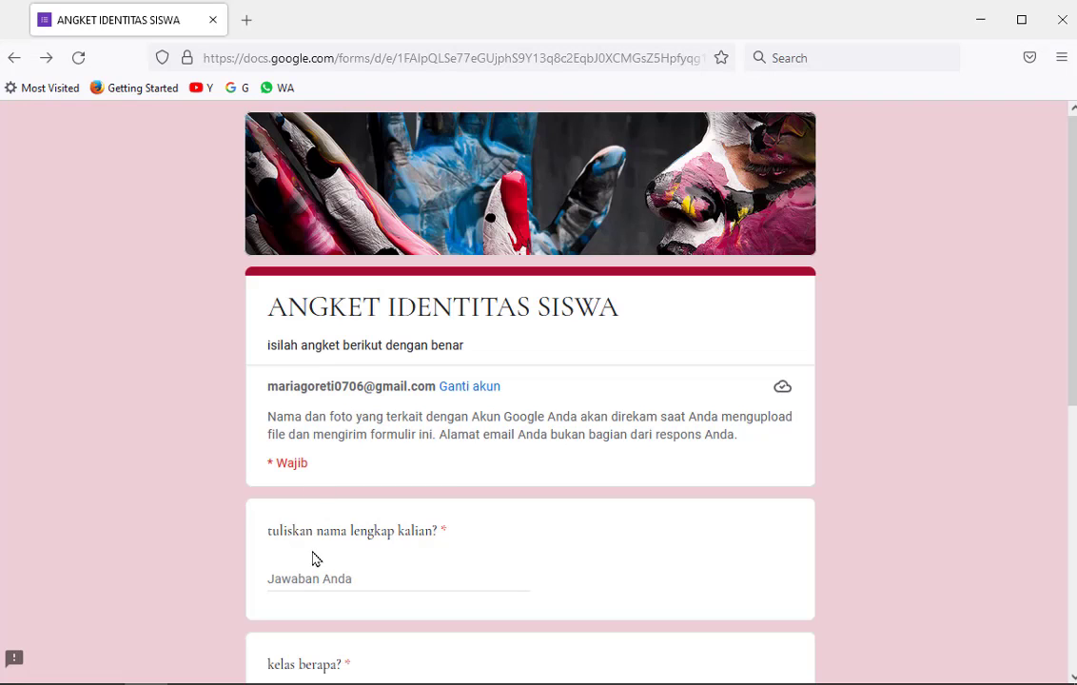
- Fill in the first section with TES as the full name, class 7 and attendance number 1, and continue to the second section
scroll(317, 559, down, 3)
scroll(314, 555, up, 3)
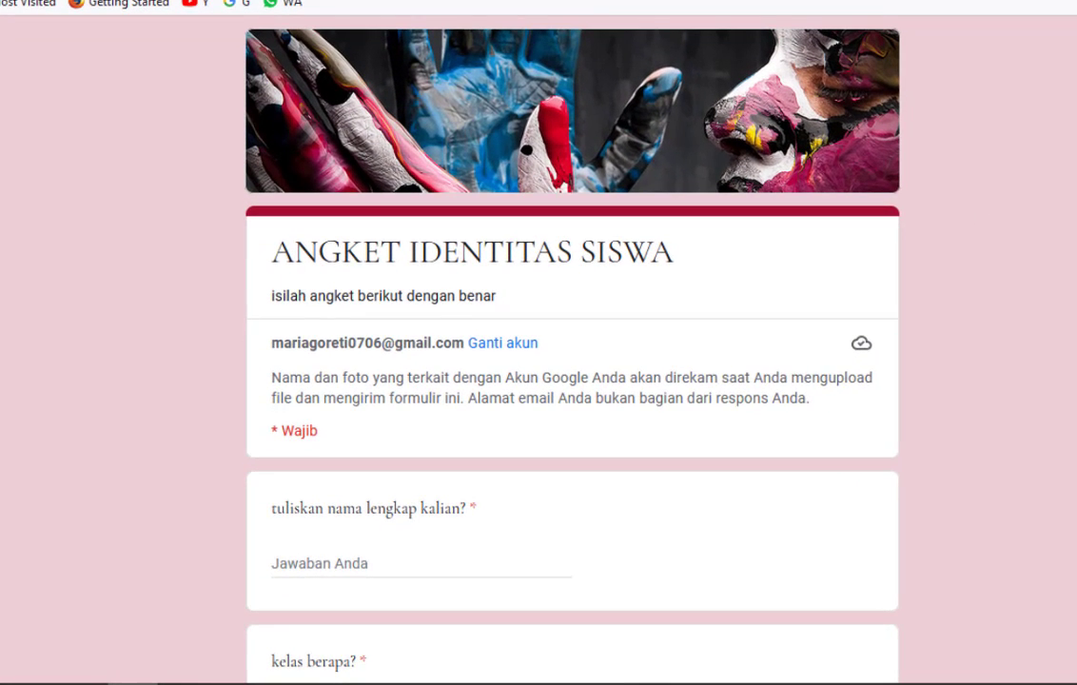
click(358, 562)
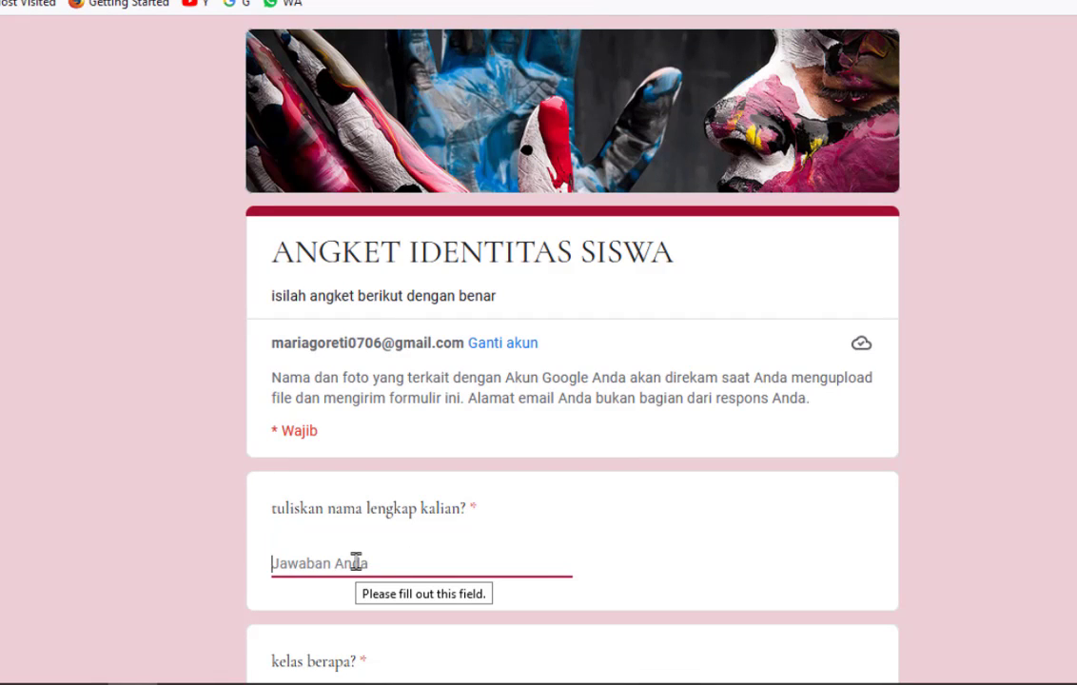
text(TES)
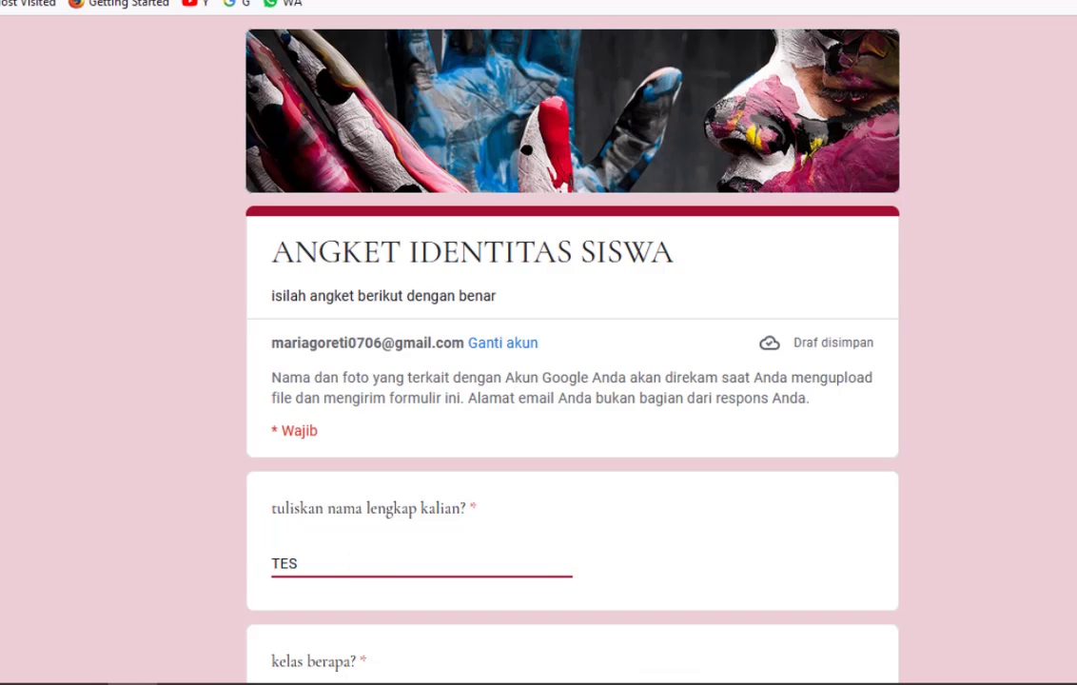
scroll(571, 381, down, 5)
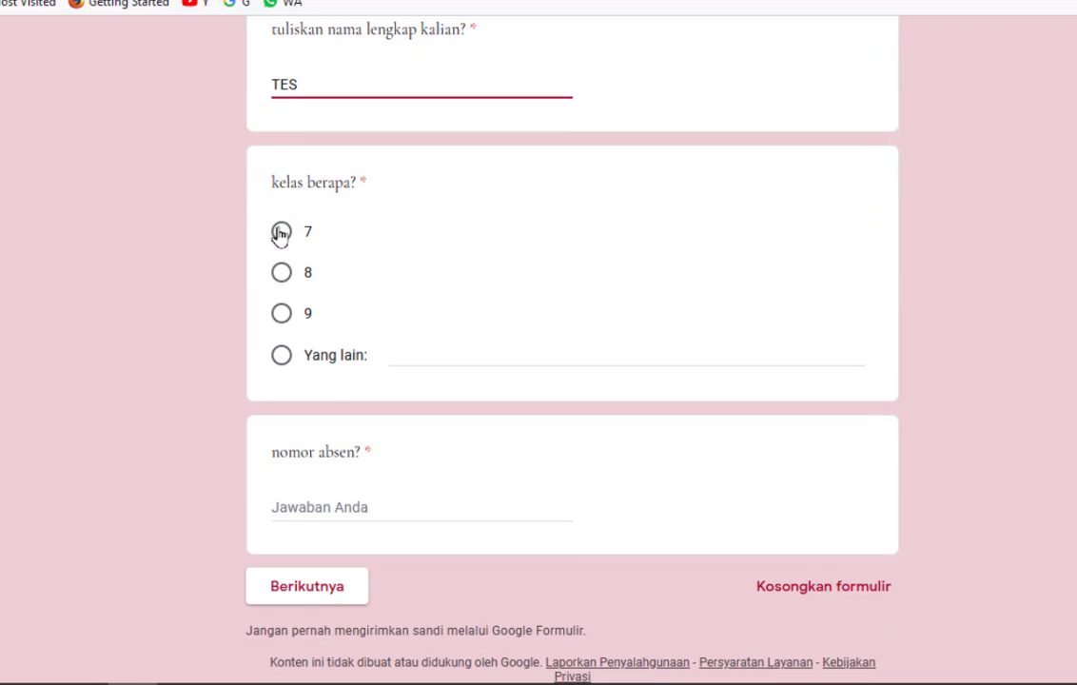
click(280, 258)
click(318, 509)
text(1)
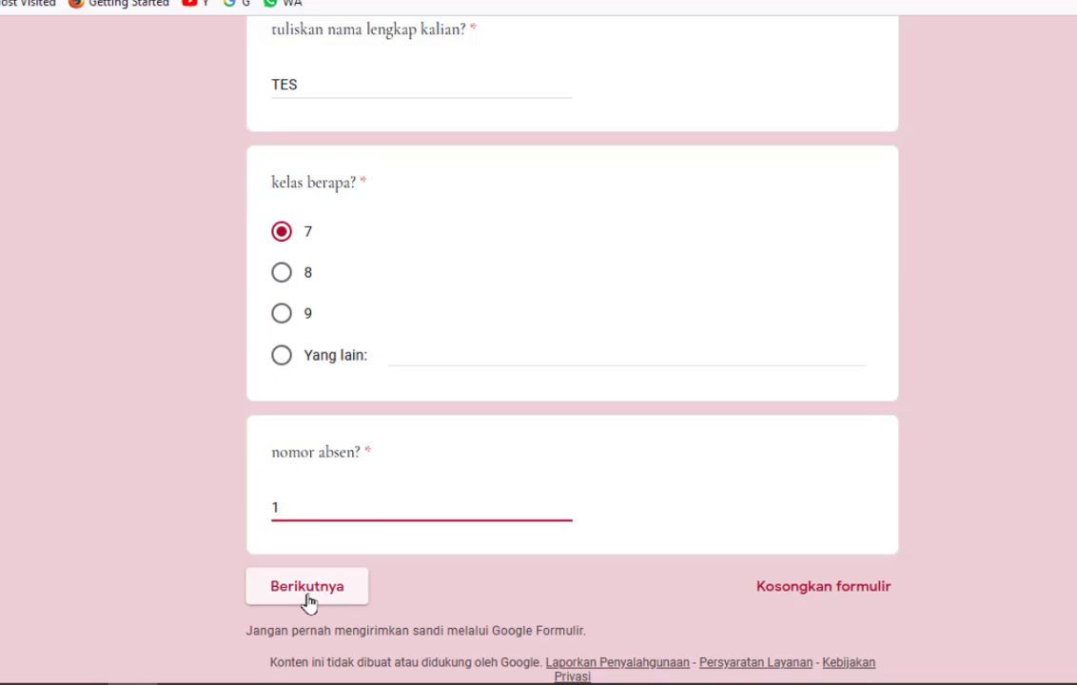
click(305, 599)
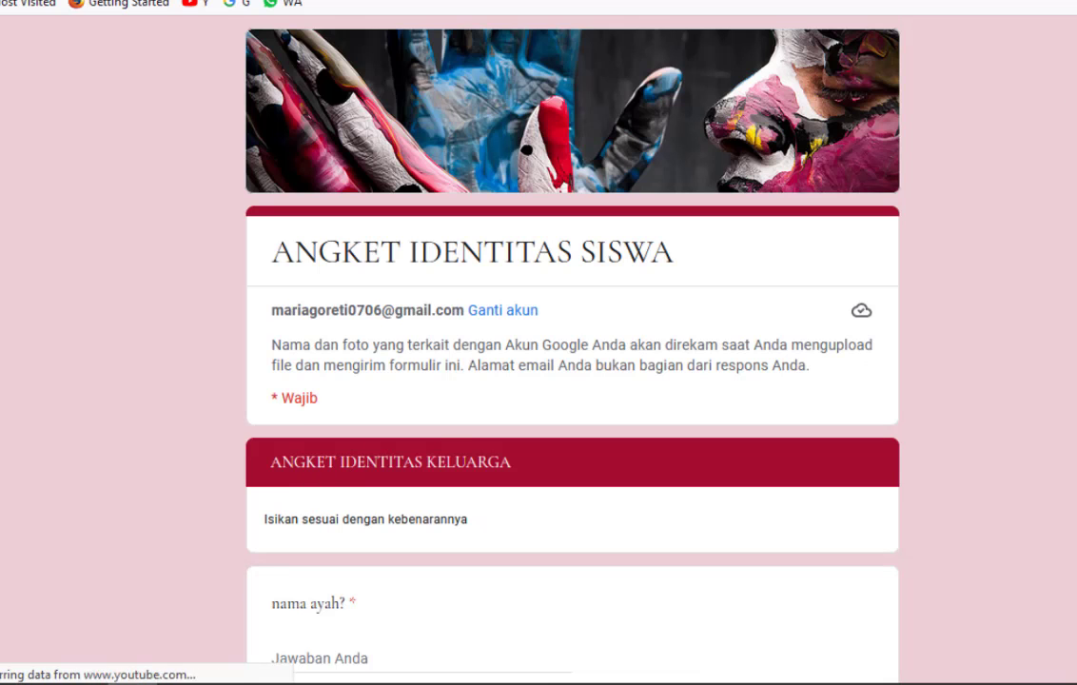
- Answer the father's name question in the family identity section with TES2
scroll(571, 380, down, 5)
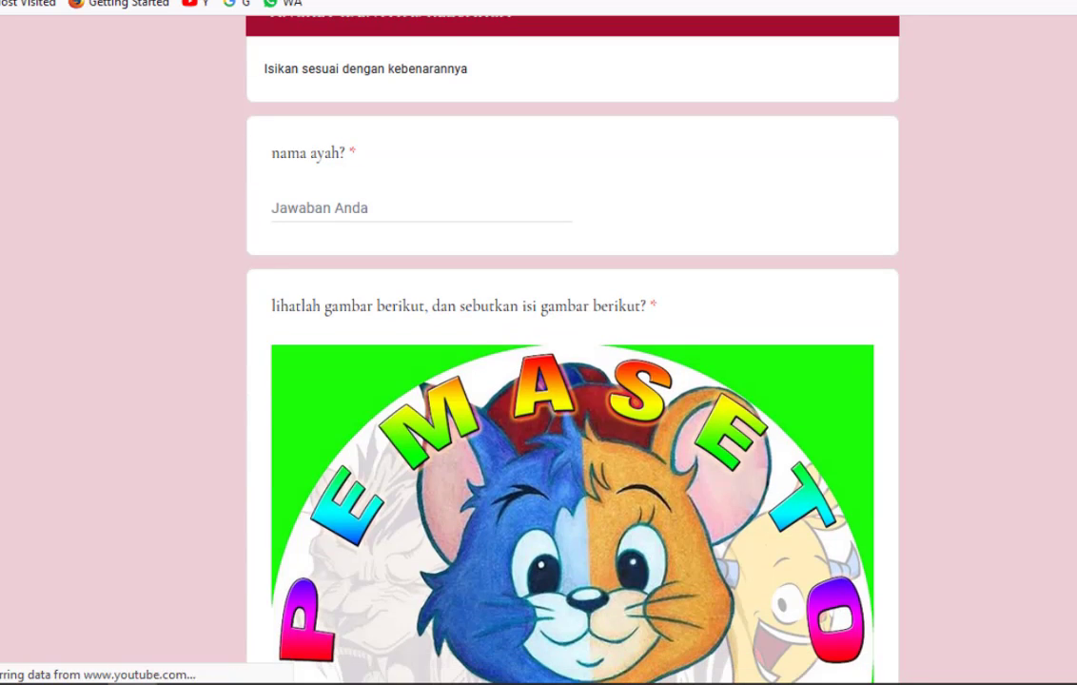
click(362, 224)
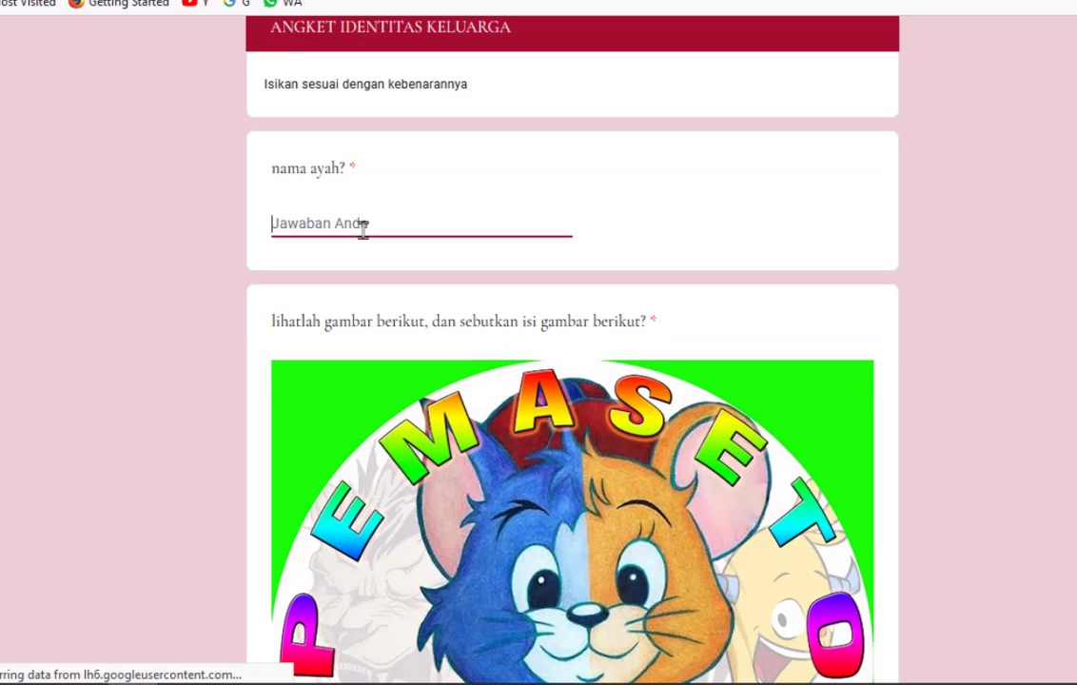
text(TES2)
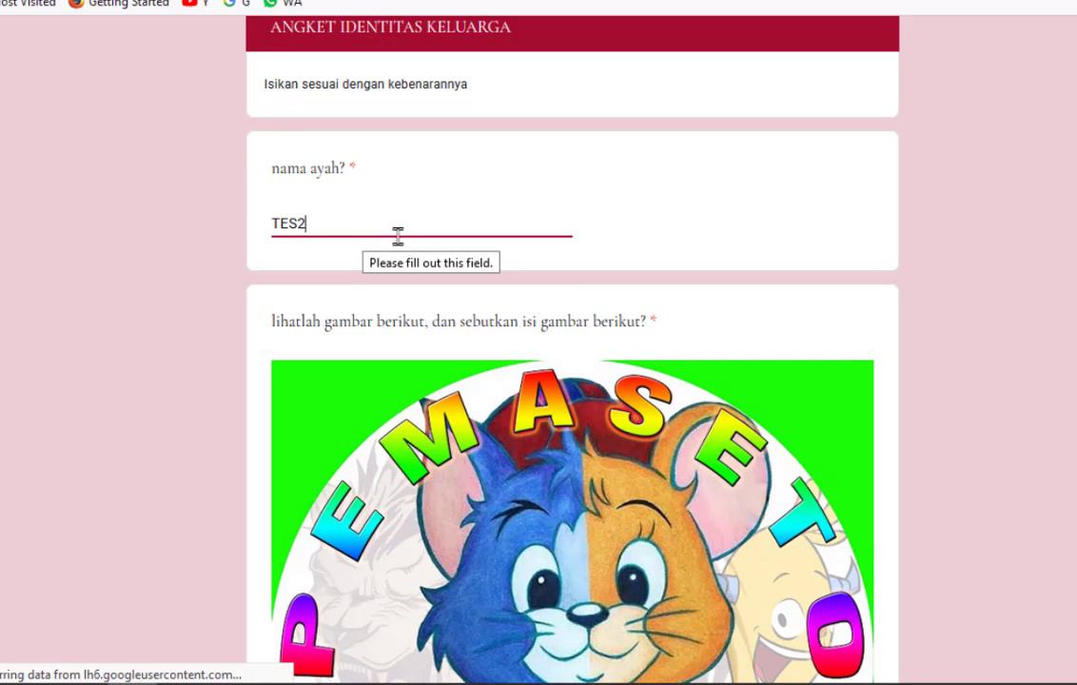
- Answer the picture description question with A and choose image option A as the correct picture
scroll(576, 291, down, 2)
scroll(480, 314, down, 5)
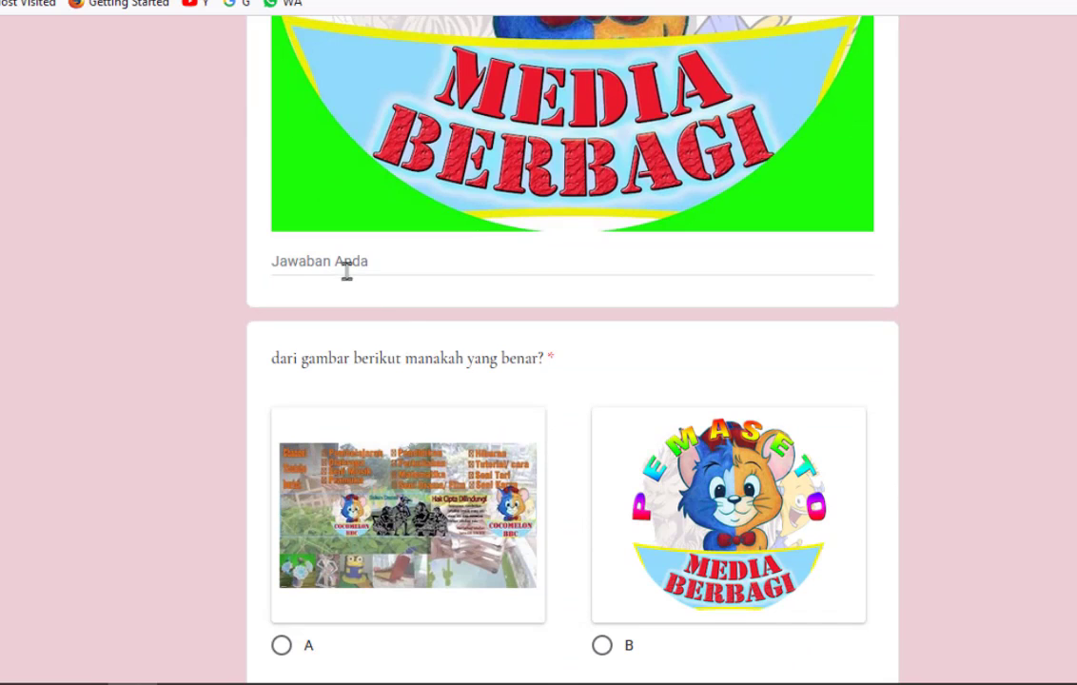
click(335, 265)
text(A)
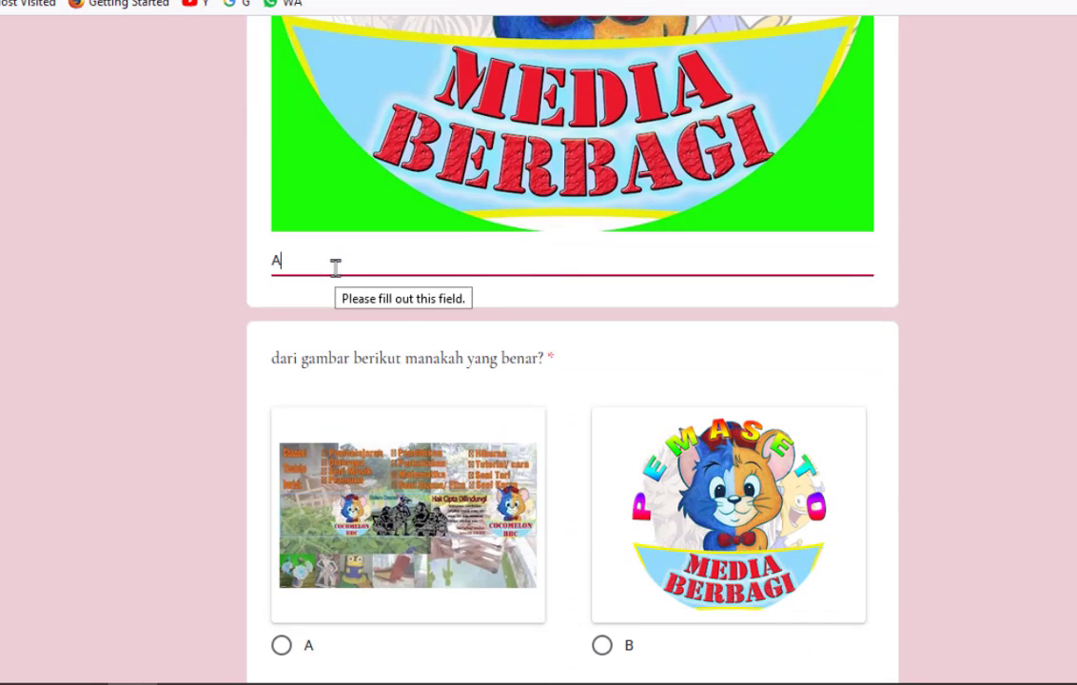
click(295, 647)
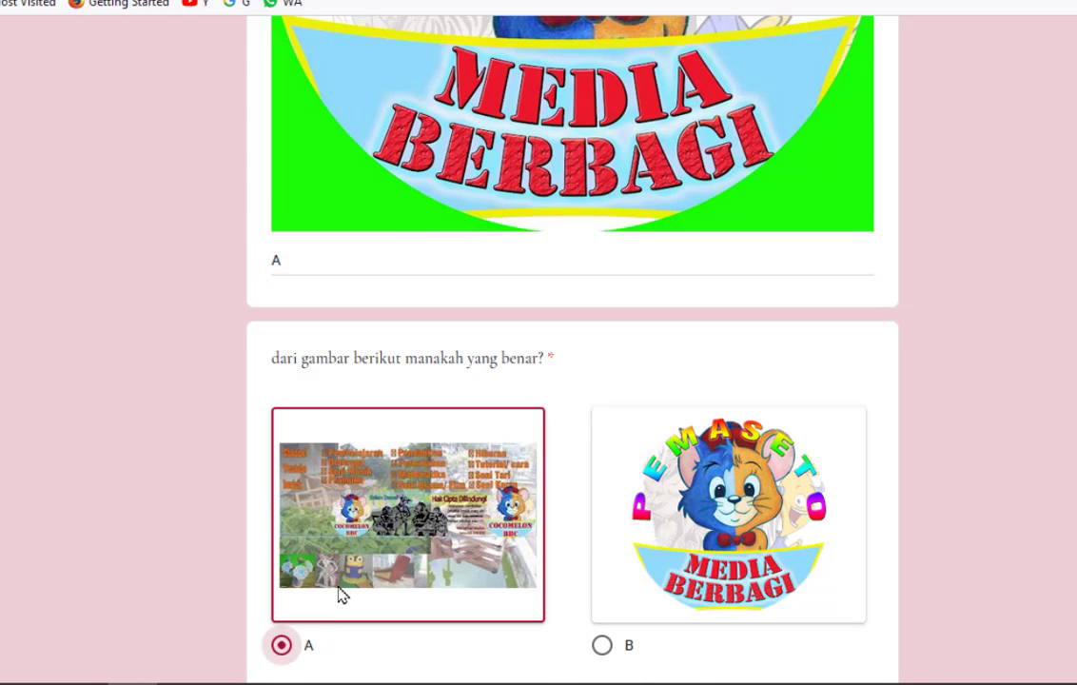
- Upload guru penggerak.txt from the Documents folder as the answer to the photo upload question
scroll(414, 512, down, 4)
click(361, 371)
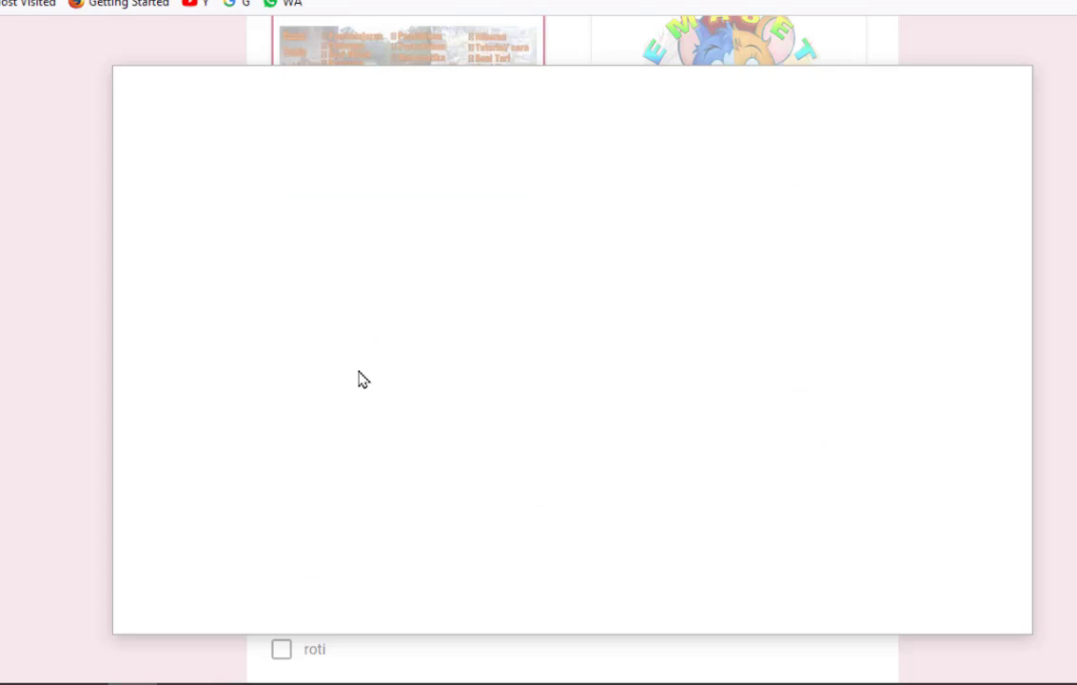
click(555, 373)
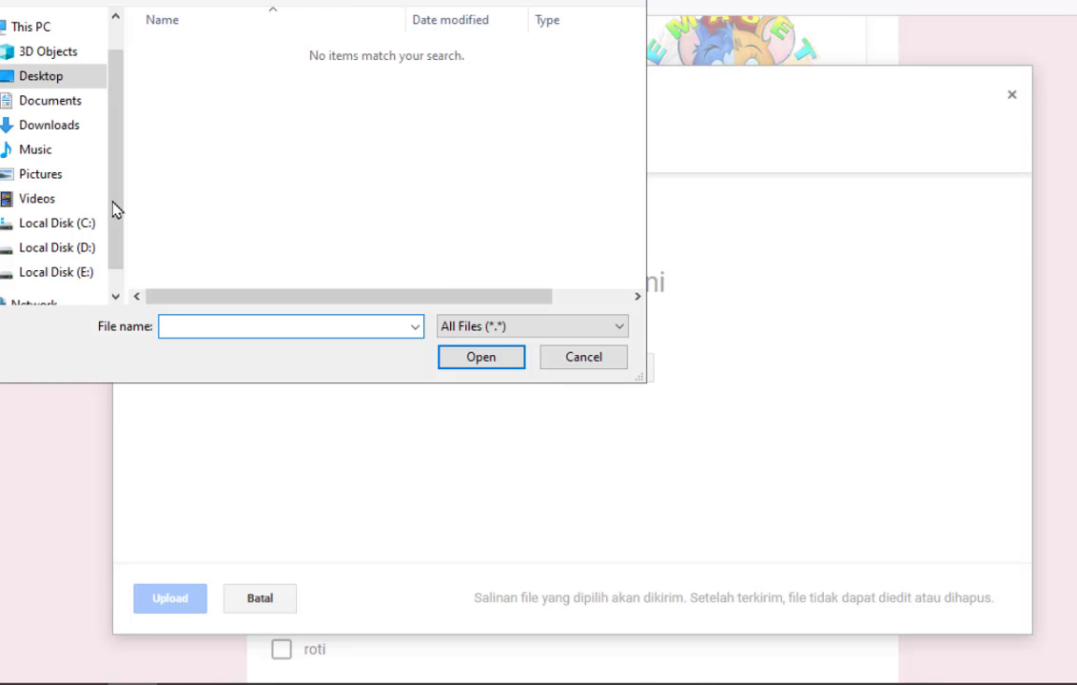
click(59, 105)
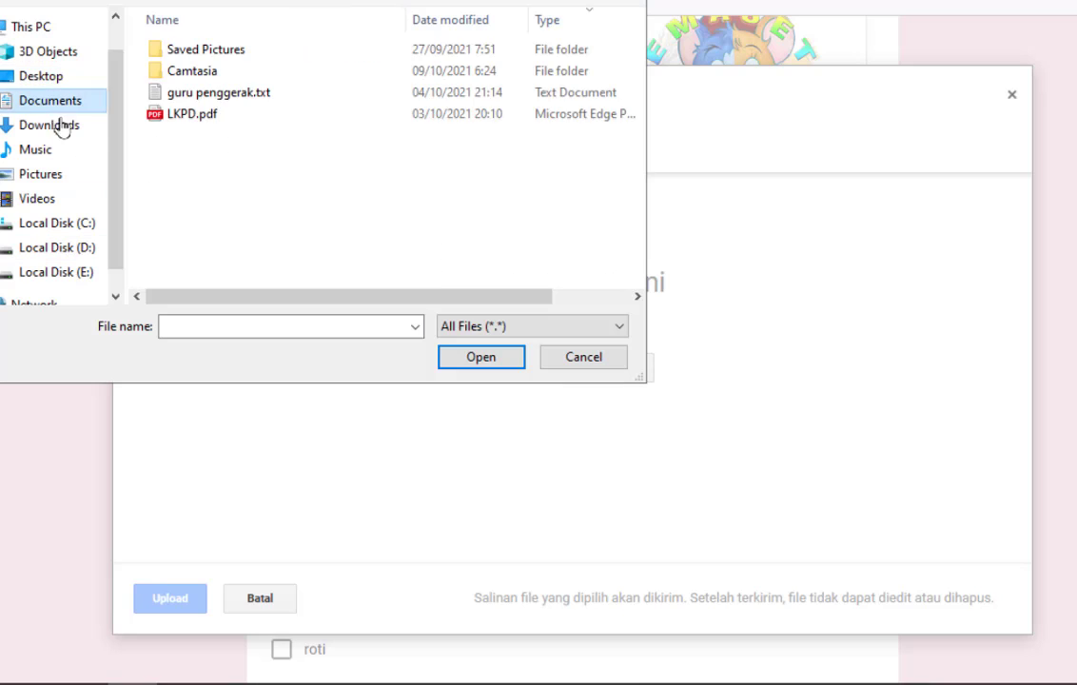
click(249, 96)
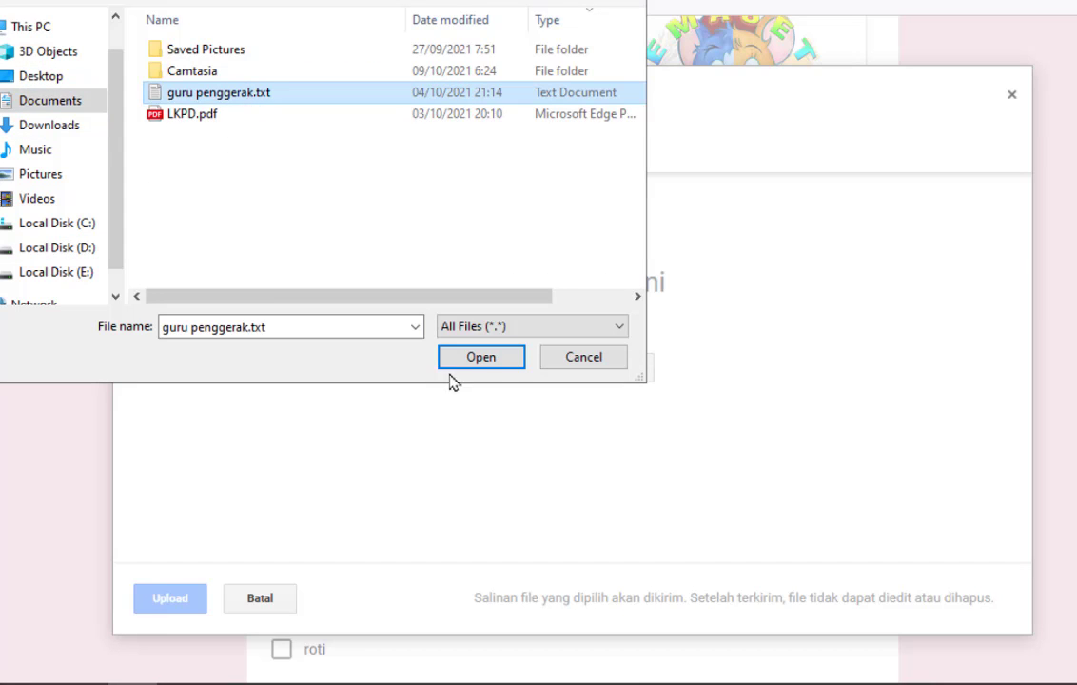
click(488, 363)
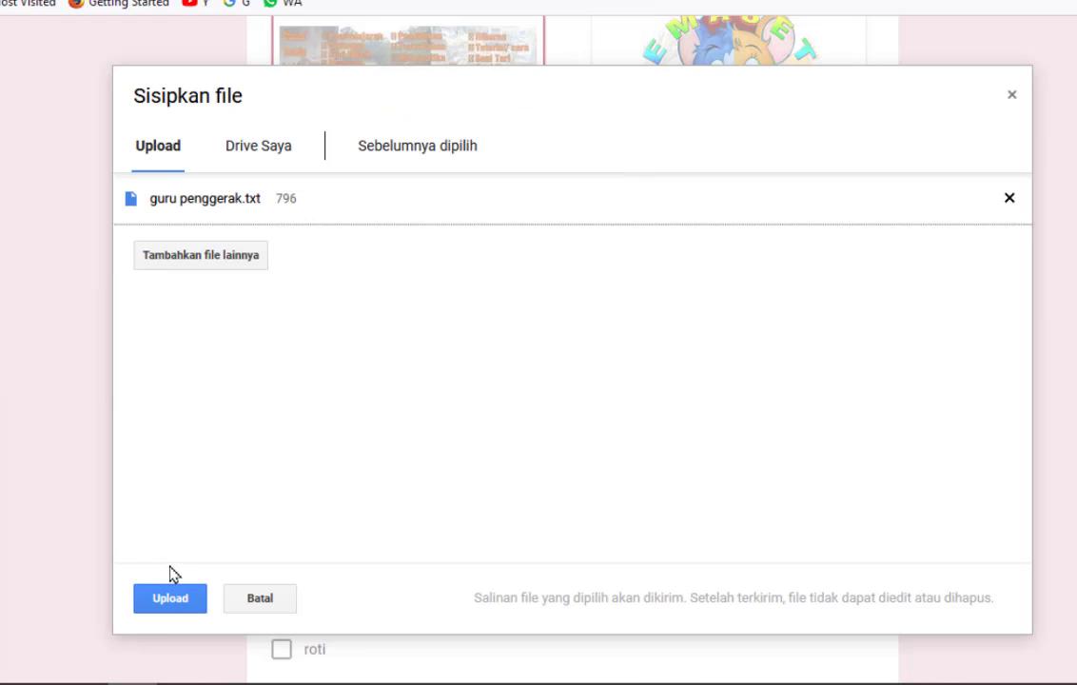
click(169, 596)
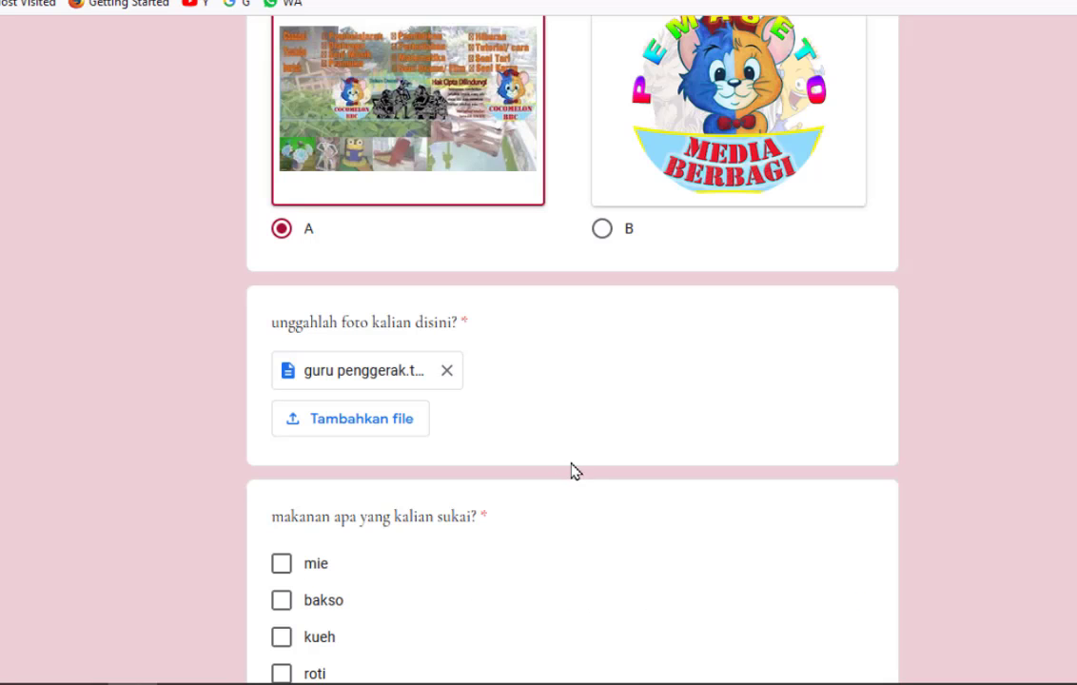
- Tick mie and kueh in the favourite food checkboxes and choose bakso in the food dropdown question
scroll(574, 471, down, 3)
click(283, 250)
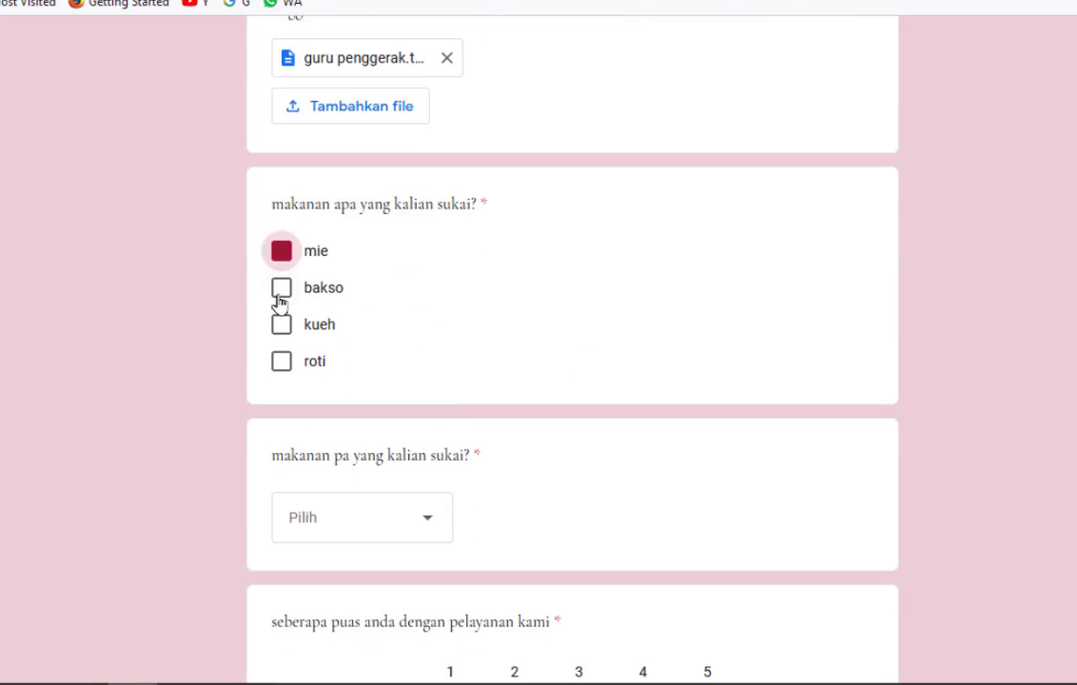
click(281, 324)
scroll(323, 361, down, 2)
click(353, 317)
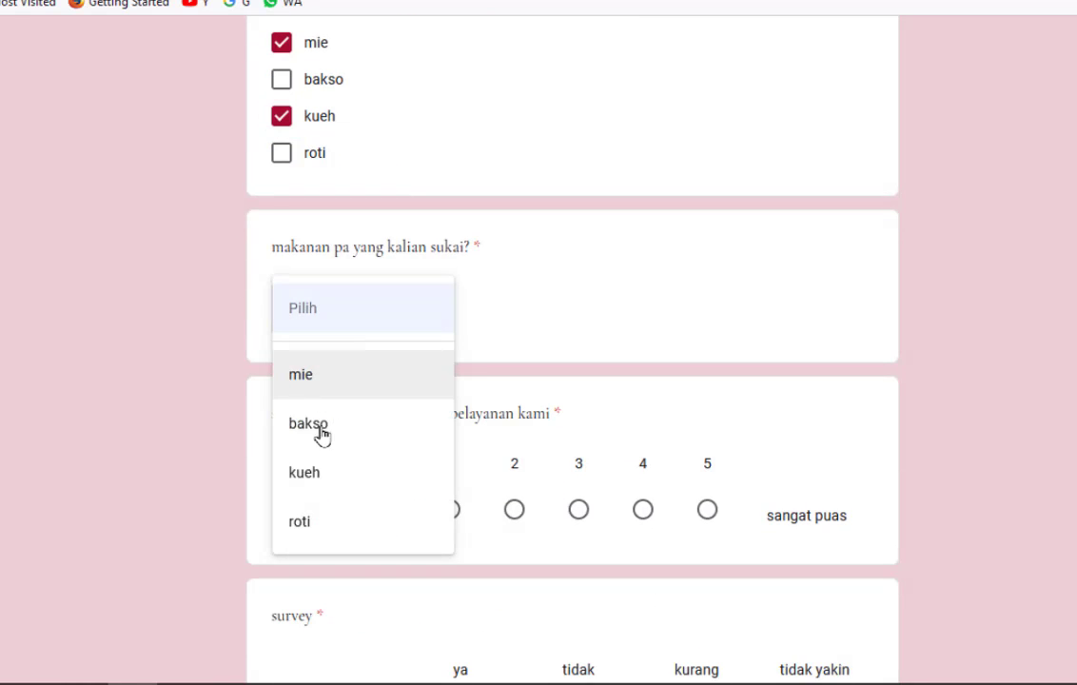
click(321, 425)
- Rate service satisfaction 4 and answer the single-choice survey grid rows with tidak, kurang and tidak
scroll(368, 462, down, 2)
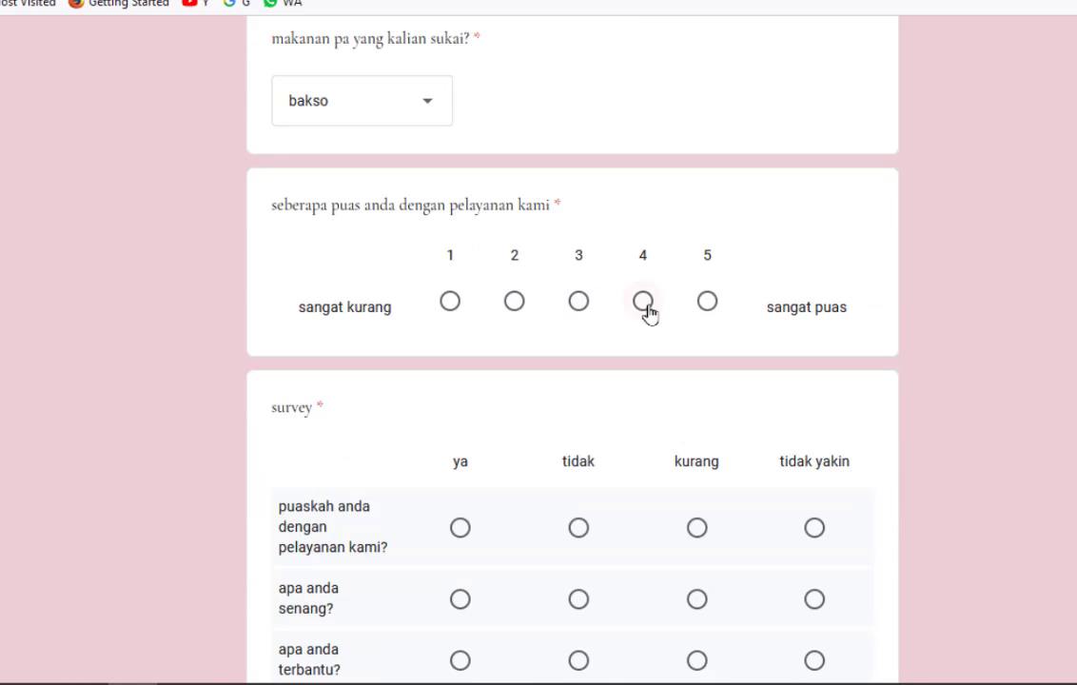
click(643, 303)
scroll(594, 358, down, 2)
click(578, 320)
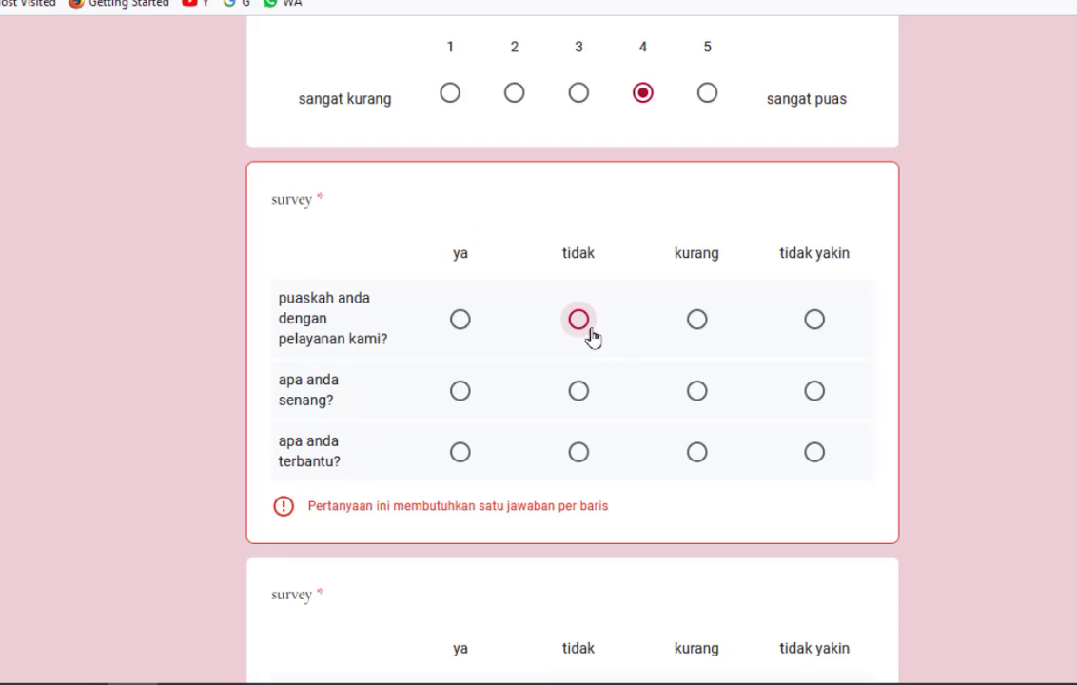
click(697, 391)
click(579, 452)
- In the checkbox survey grid, tick tidak and tidak yakin for satisfaction, ya and kurang for senang, and ya, kurang and tidak yakin for terbantu
scroll(599, 463, down, 2)
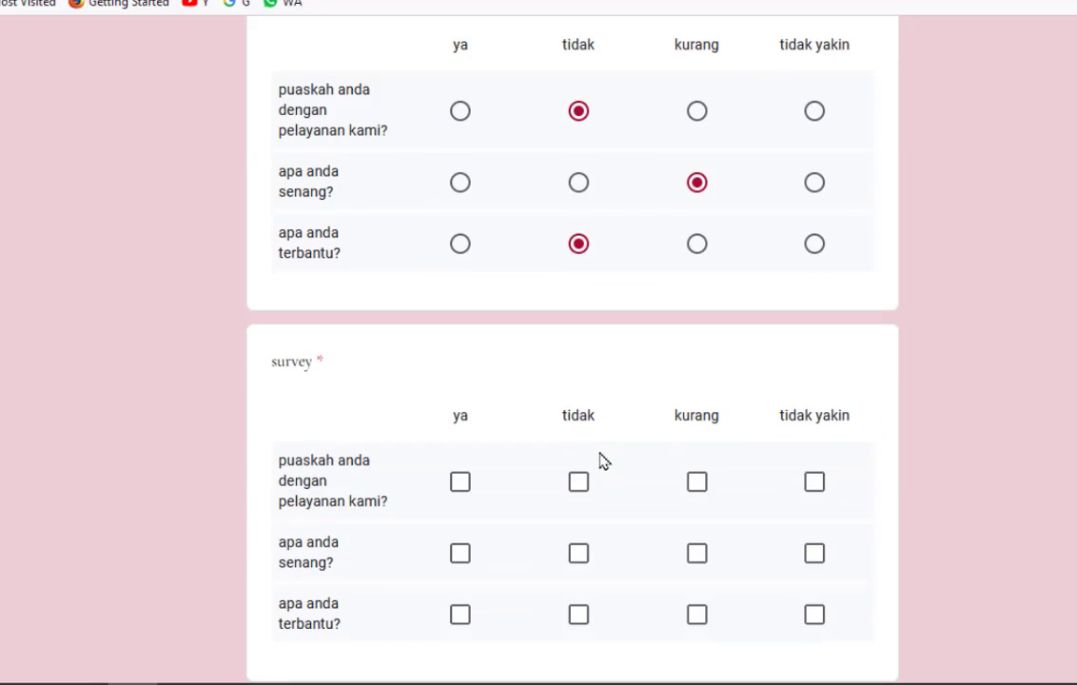
scroll(601, 462, down, 2)
click(579, 273)
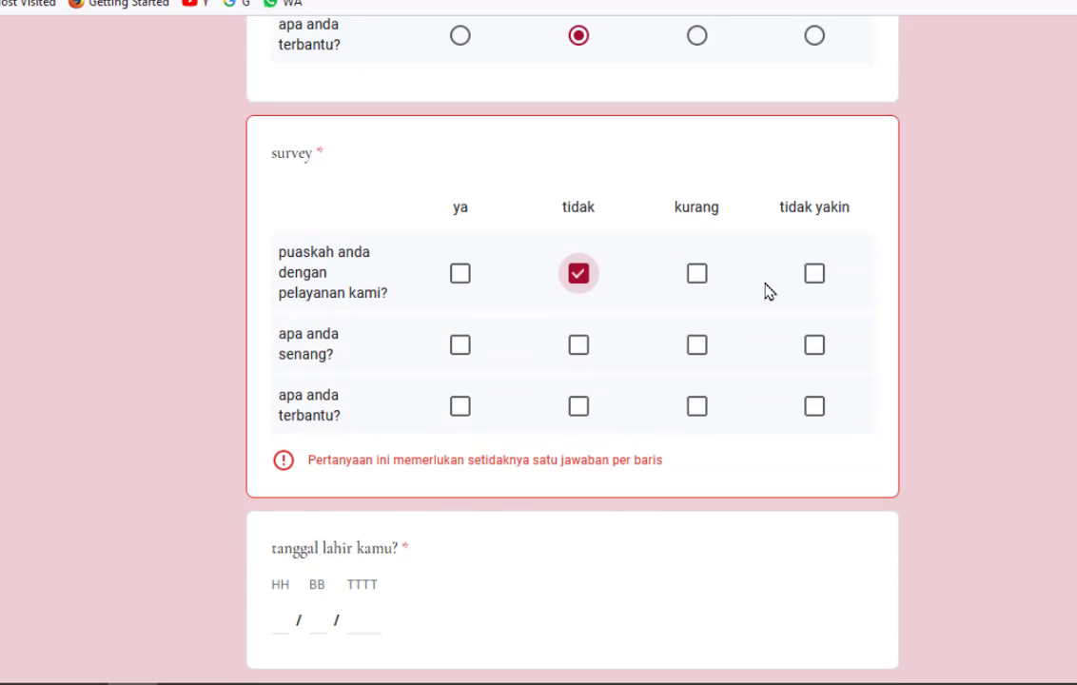
click(814, 274)
click(462, 345)
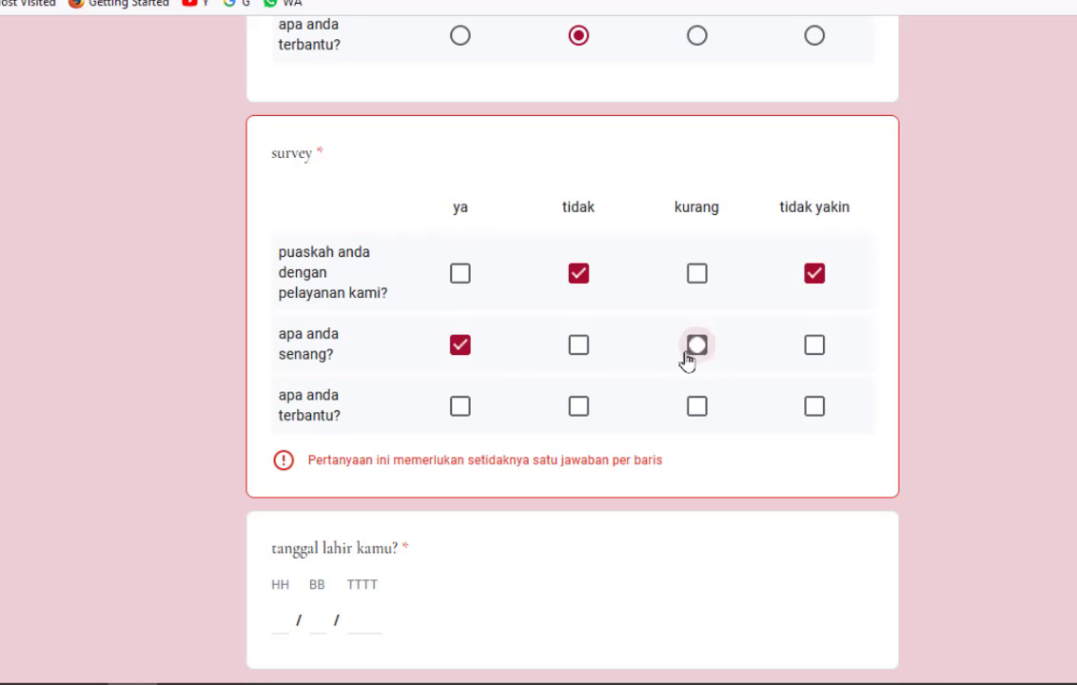
click(687, 350)
click(459, 407)
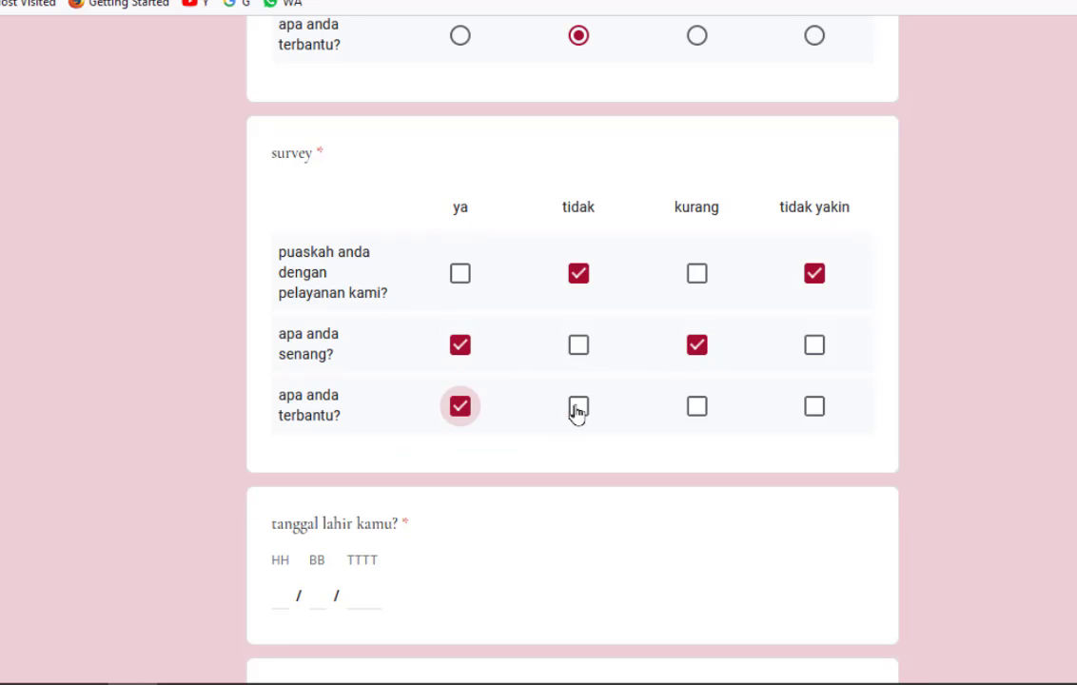
click(813, 406)
click(696, 406)
- Fill in the day, month and year of the date of birth question
scroll(388, 354, down, 2)
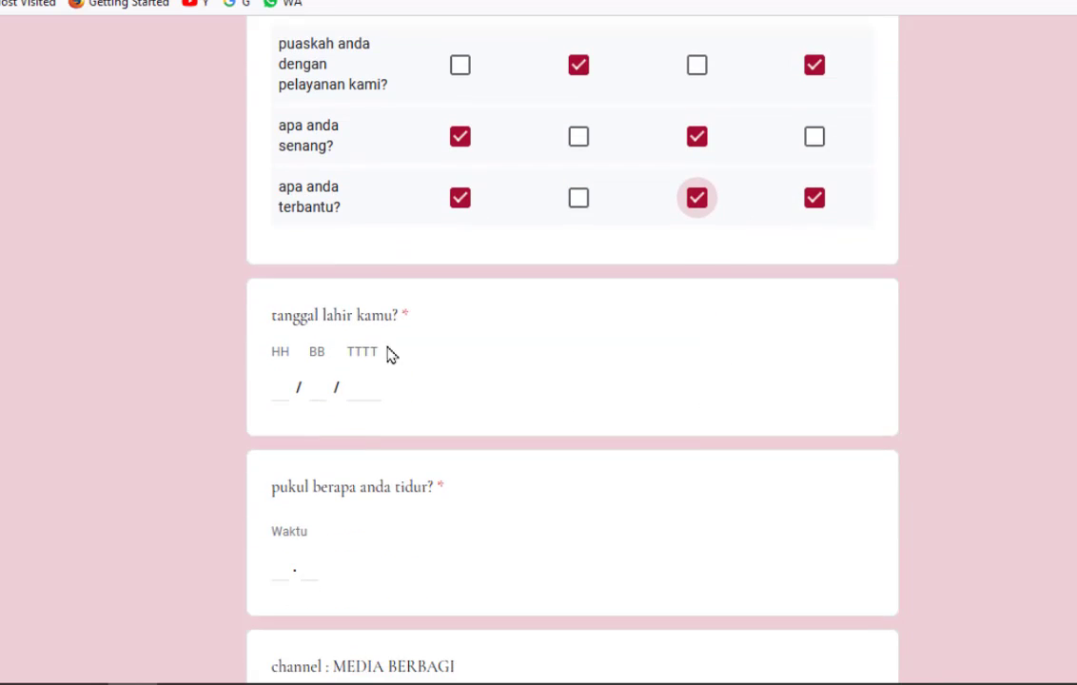
click(279, 388)
text(21)
click(320, 389)
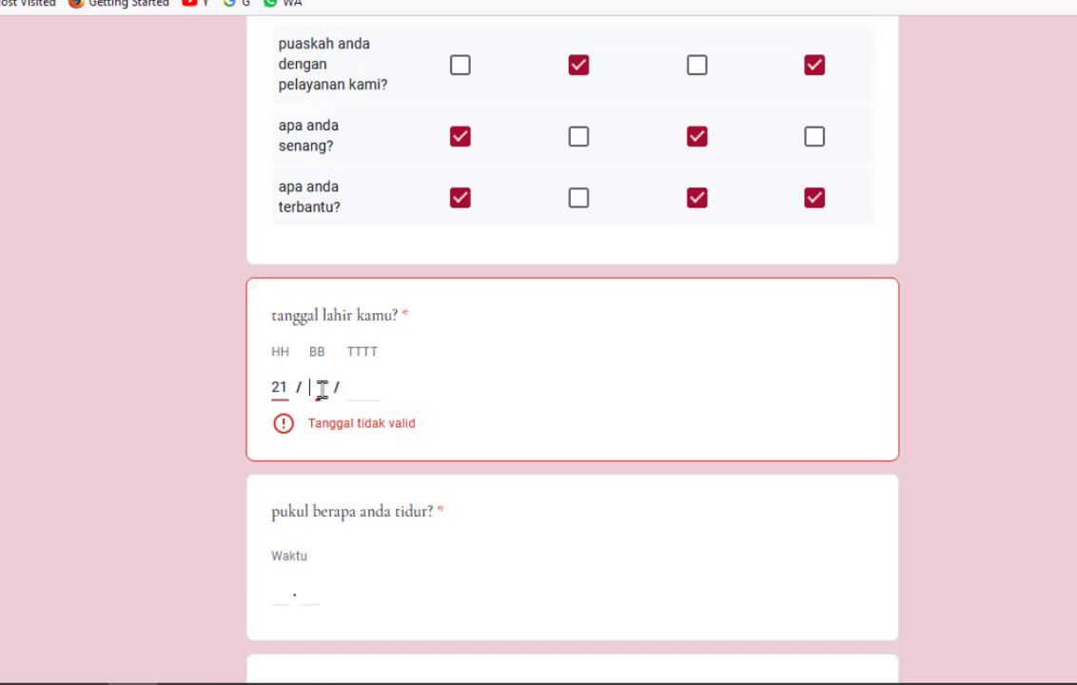
text(5)
click(353, 385)
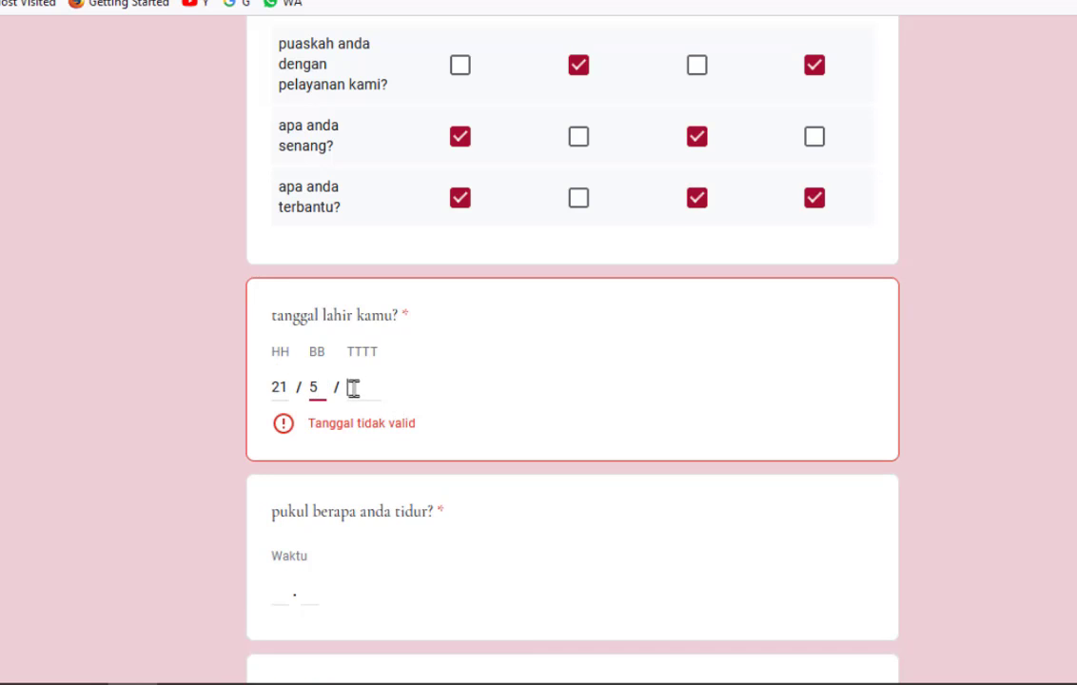
text(20)
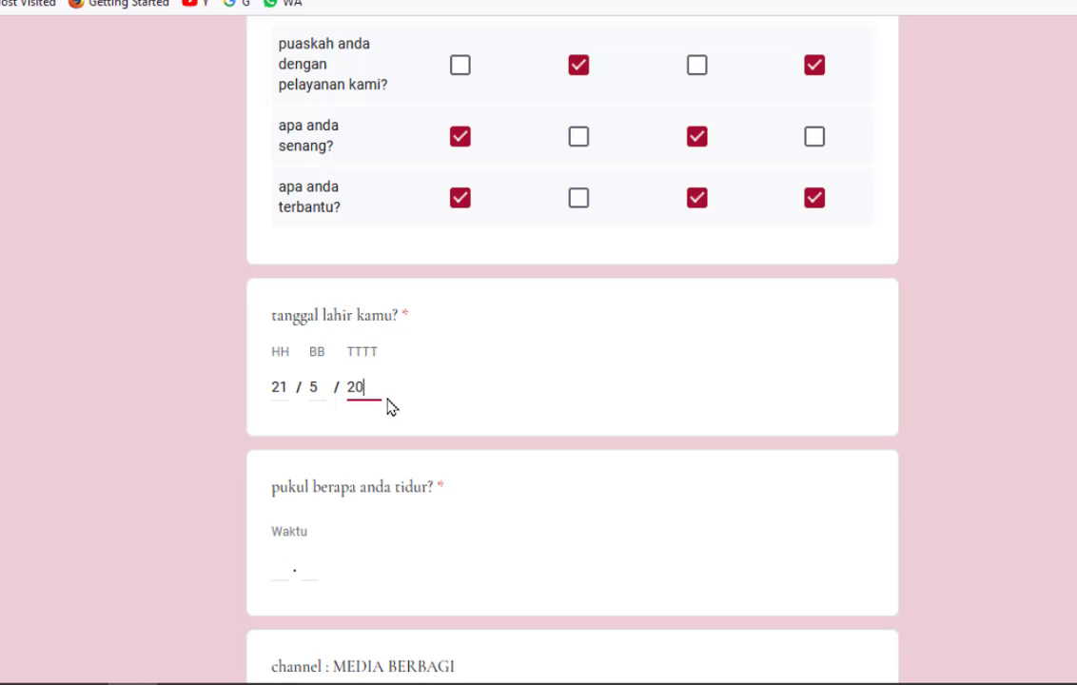
text(21)
- Set the answer to the bedtime question to 12.35
click(307, 548)
scroll(342, 532, down, 2)
click(279, 363)
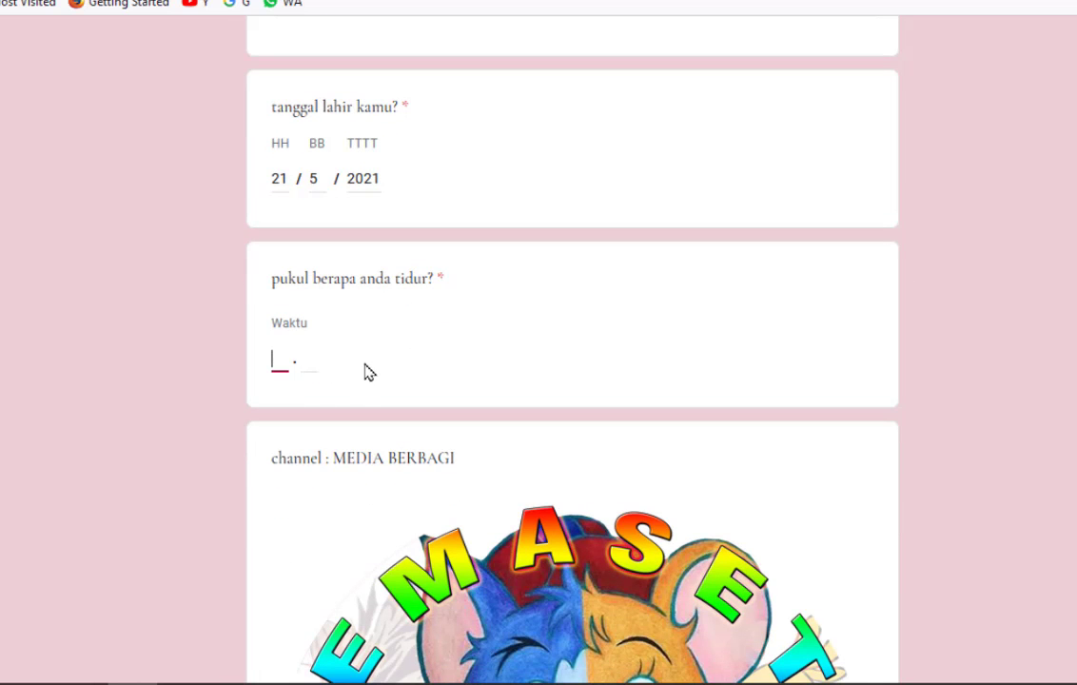
text(12)
click(303, 362)
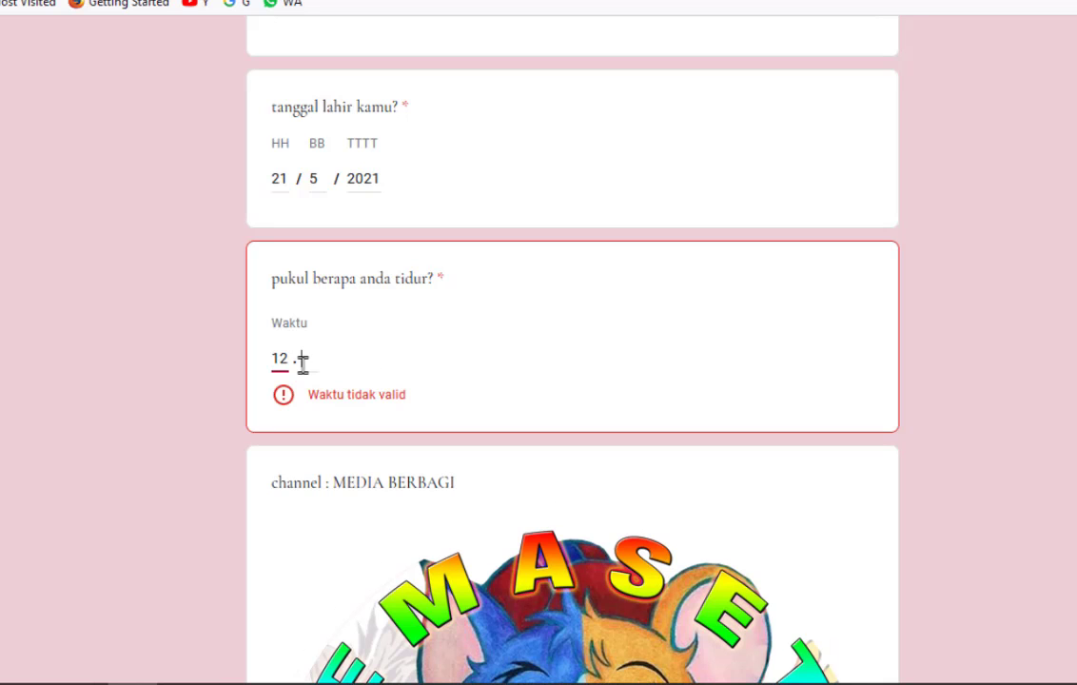
text(35)
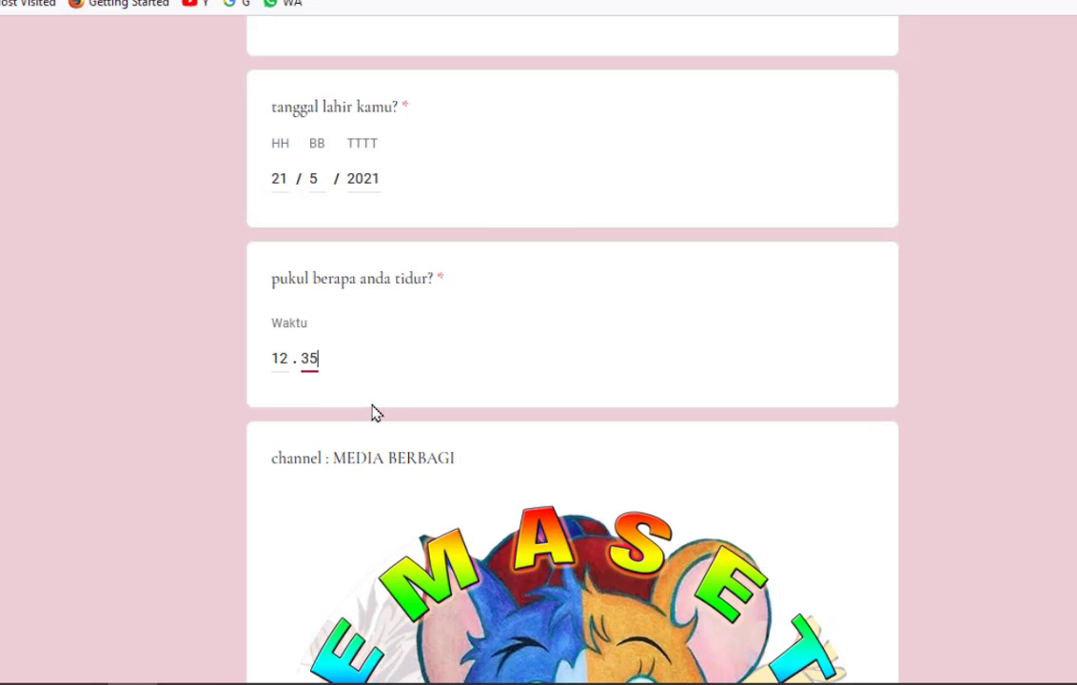
- Select Opsi 1 in the untitled last question and submit the completed form
scroll(394, 419, down, 1)
scroll(397, 418, down, 9)
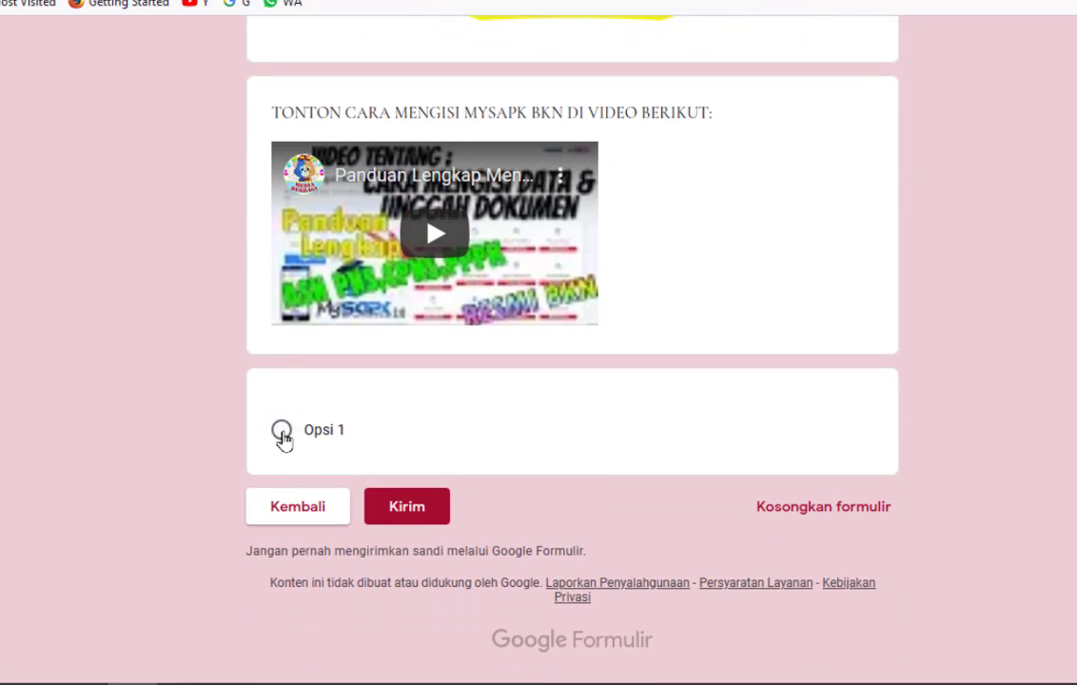
click(281, 432)
scroll(418, 445, down, 1)
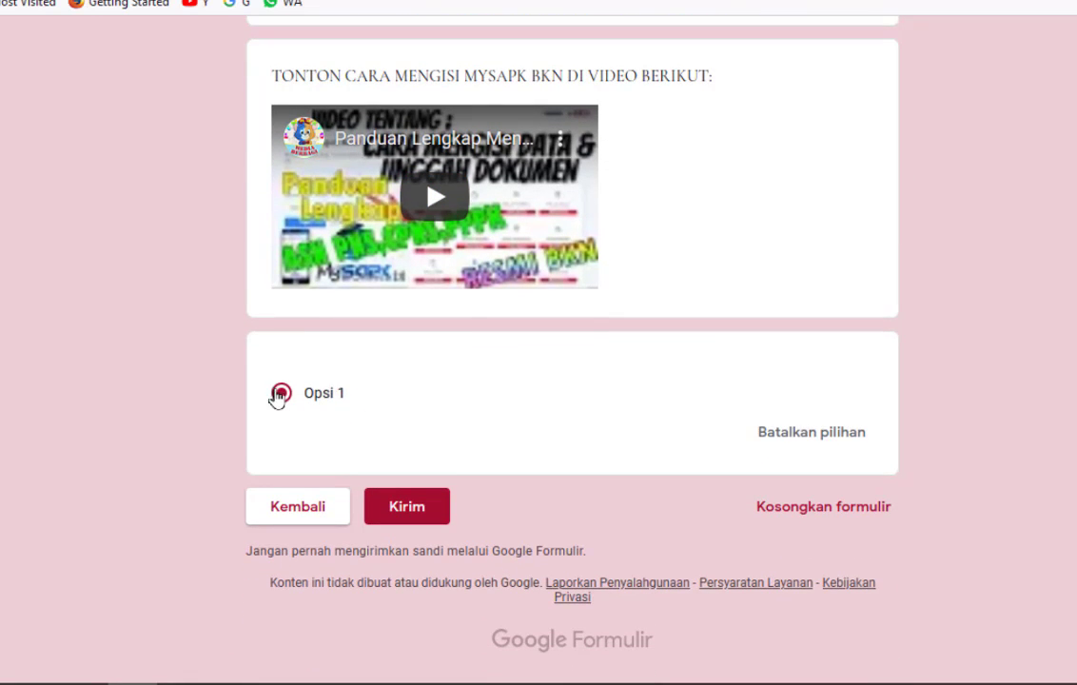
click(278, 394)
click(416, 513)
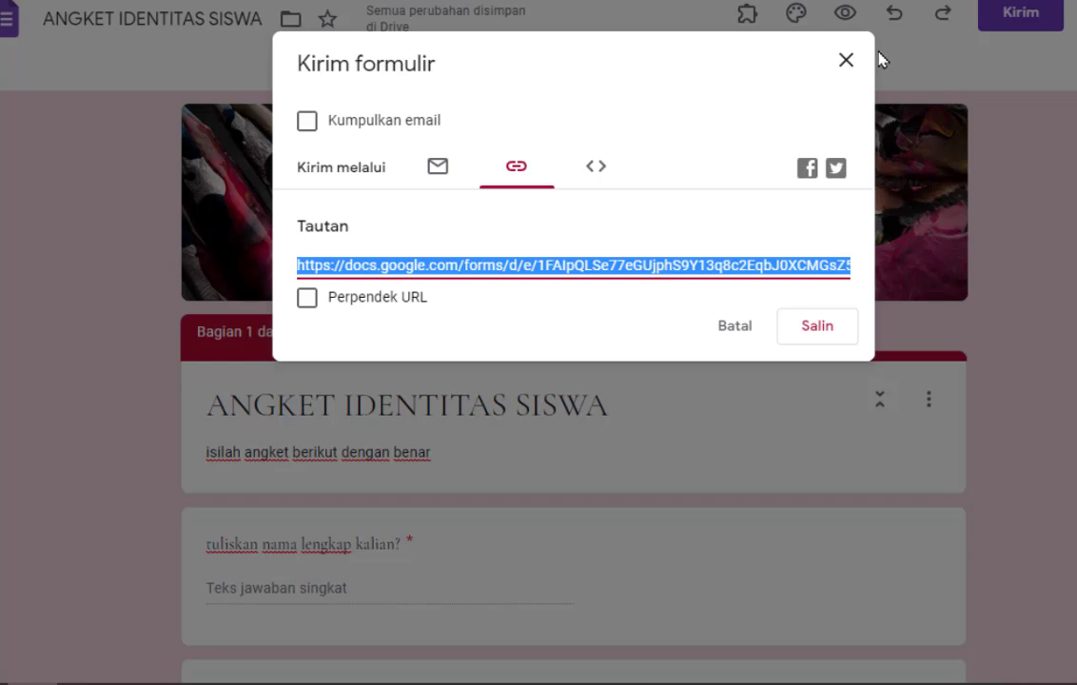
- Close the form-sending dialog in the editor and examine the summary of collected responses question by question
click(845, 60)
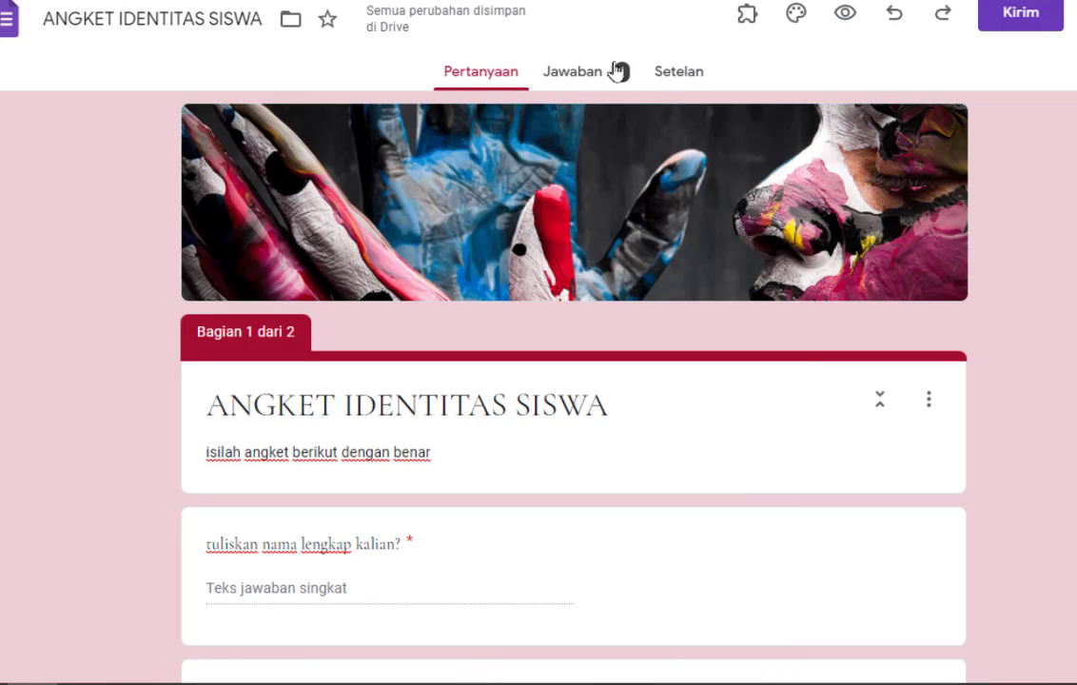
click(585, 72)
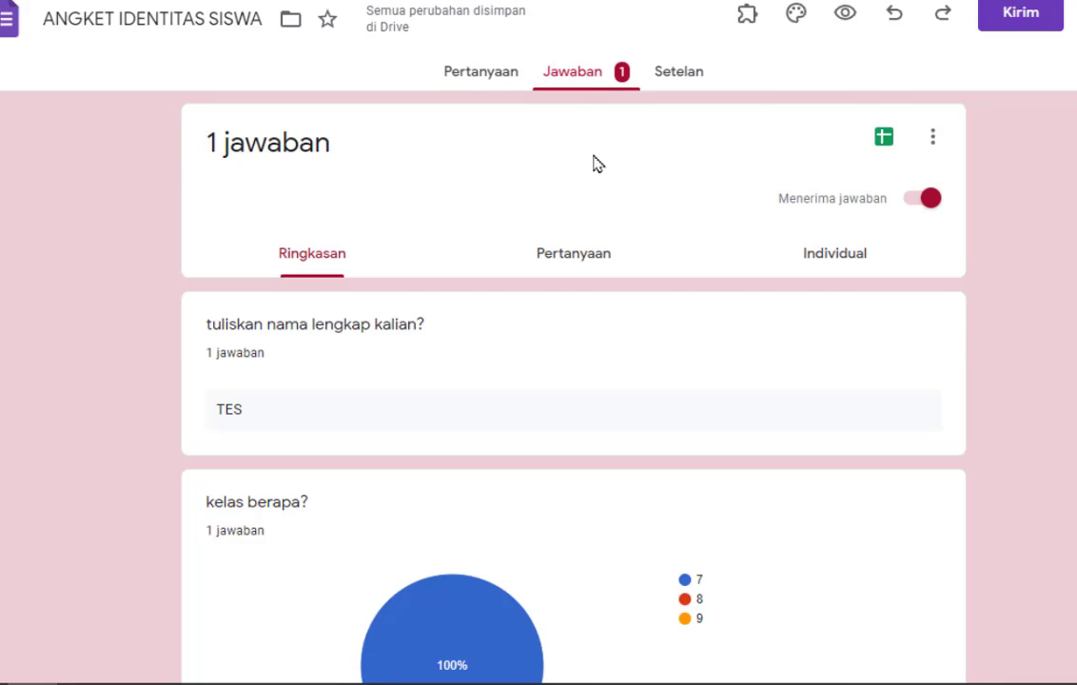
scroll(315, 260, down, 2)
scroll(305, 170, up, 2)
scroll(265, 352, down, 9)
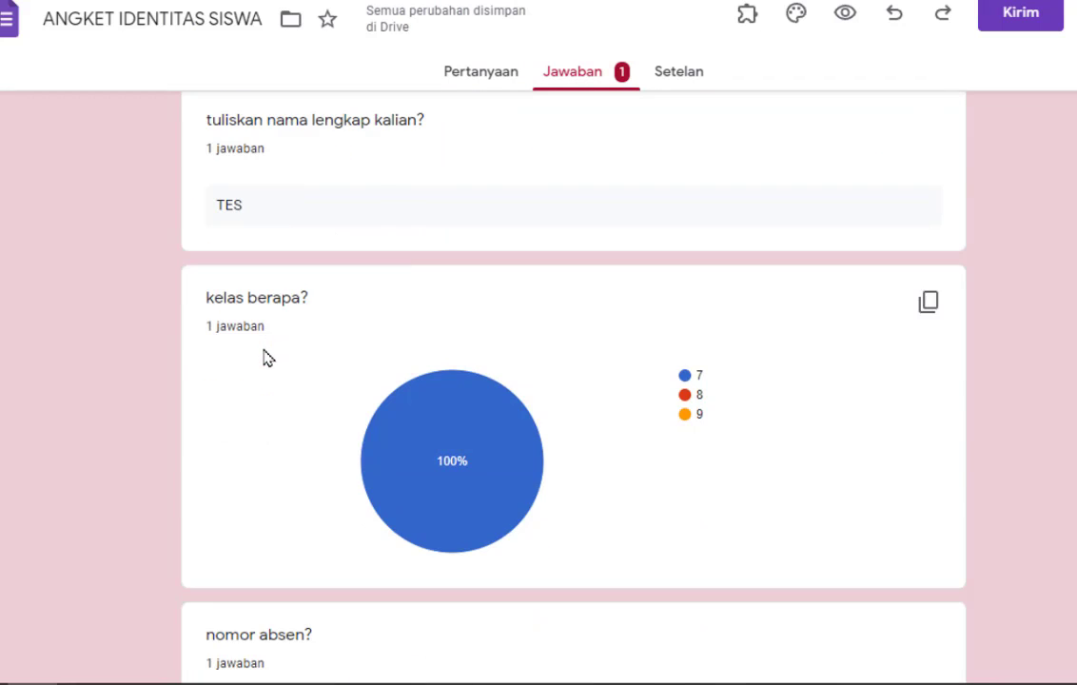
scroll(264, 352, down, 13)
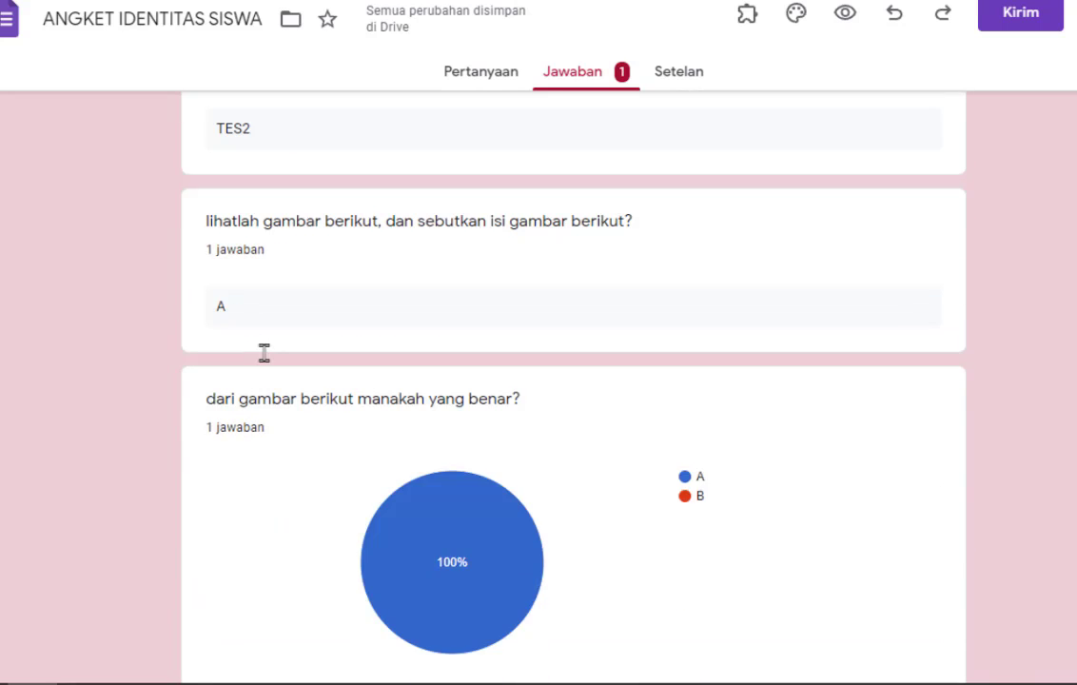
scroll(265, 353, down, 12)
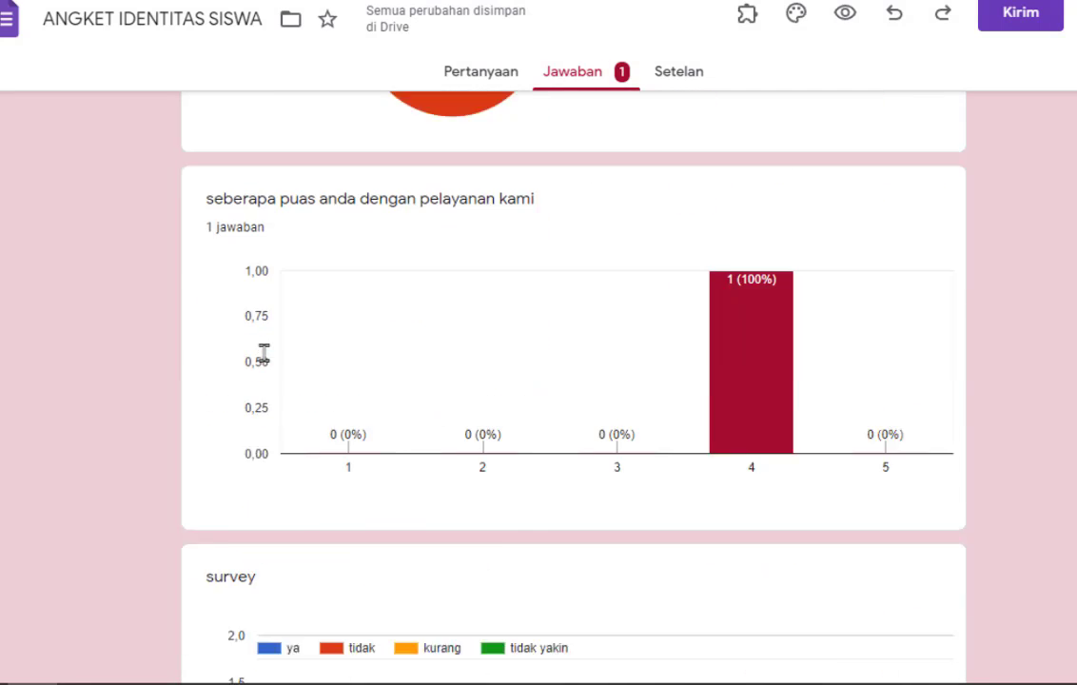
- Examine the rest of the response summary, from the satisfaction chart to the date of birth and bedtime answers
scroll(265, 353, down, 8)
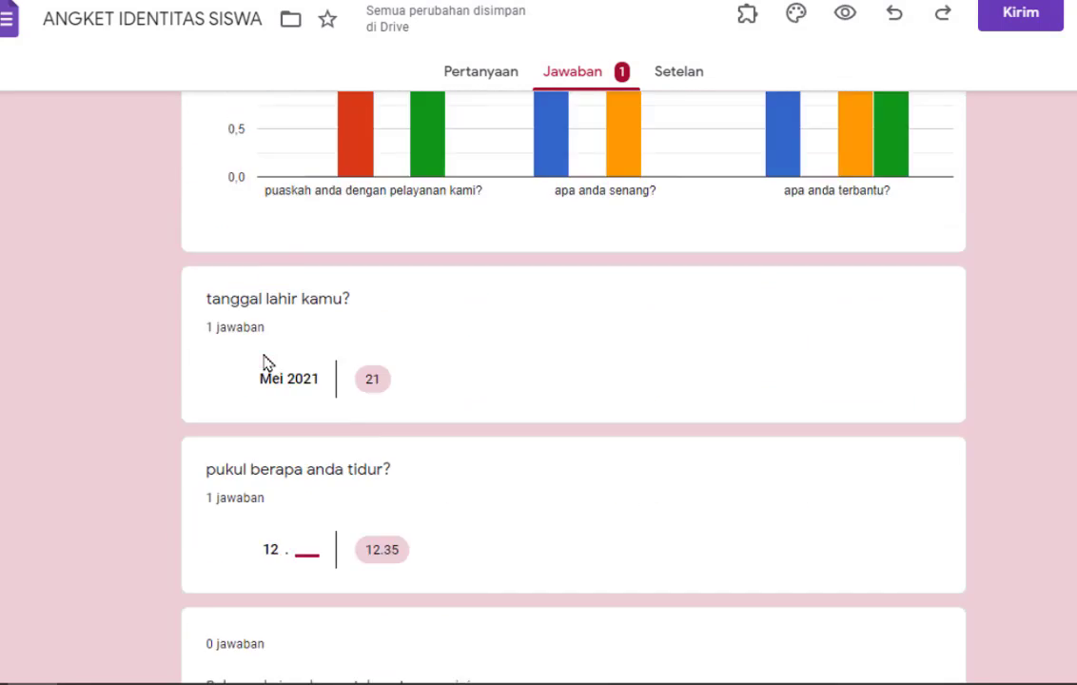
scroll(703, 442, up, 15)
scroll(700, 437, up, 12)
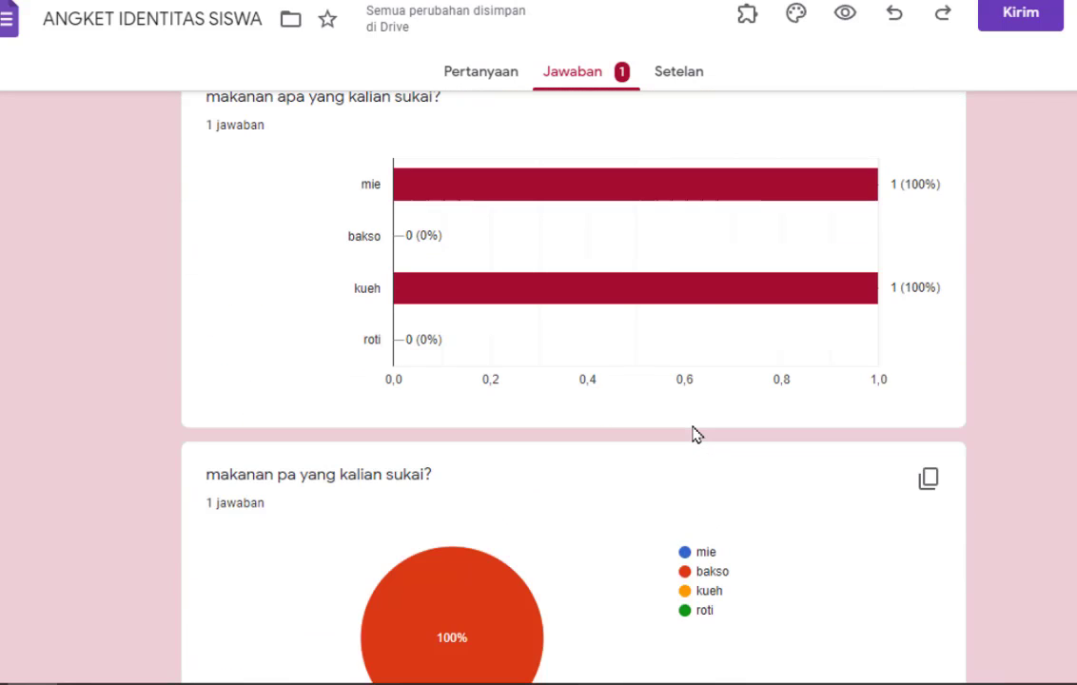
scroll(695, 435, up, 10)
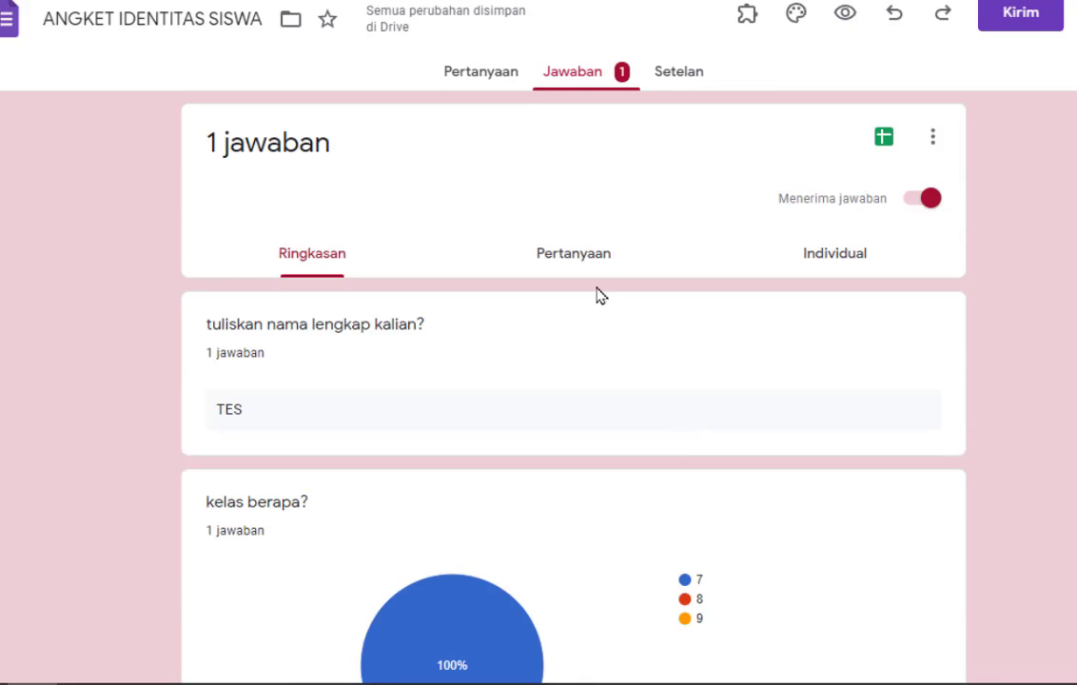
- Switch the responses to the per-question view and examine the answer to the full name question
click(567, 255)
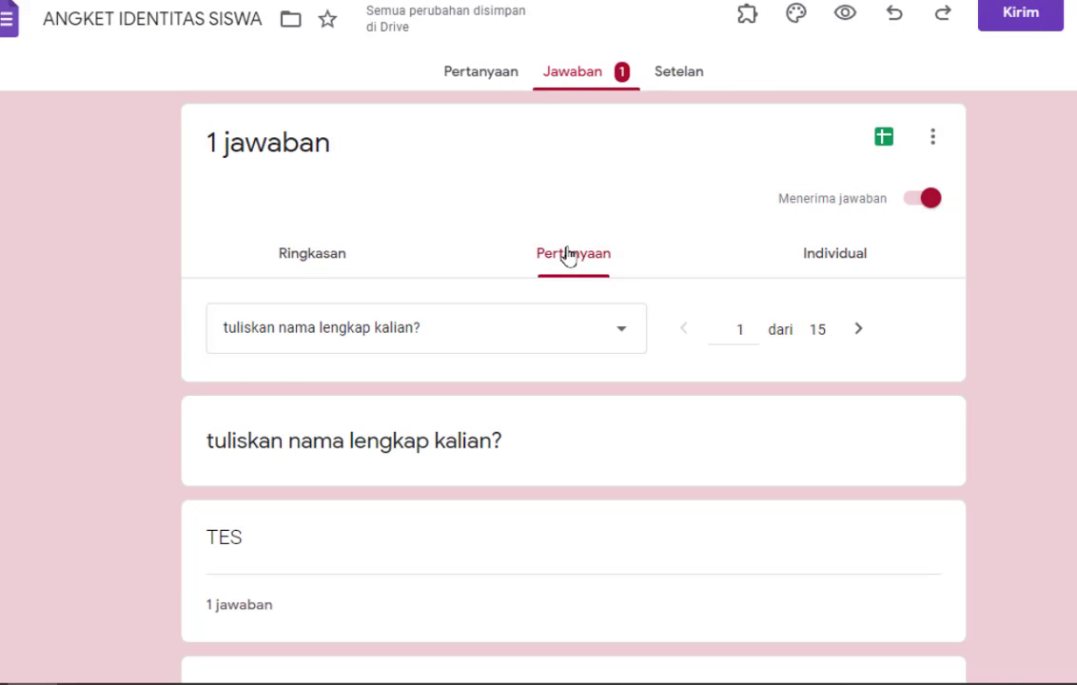
click(618, 326)
click(804, 335)
scroll(952, 345, down, 1)
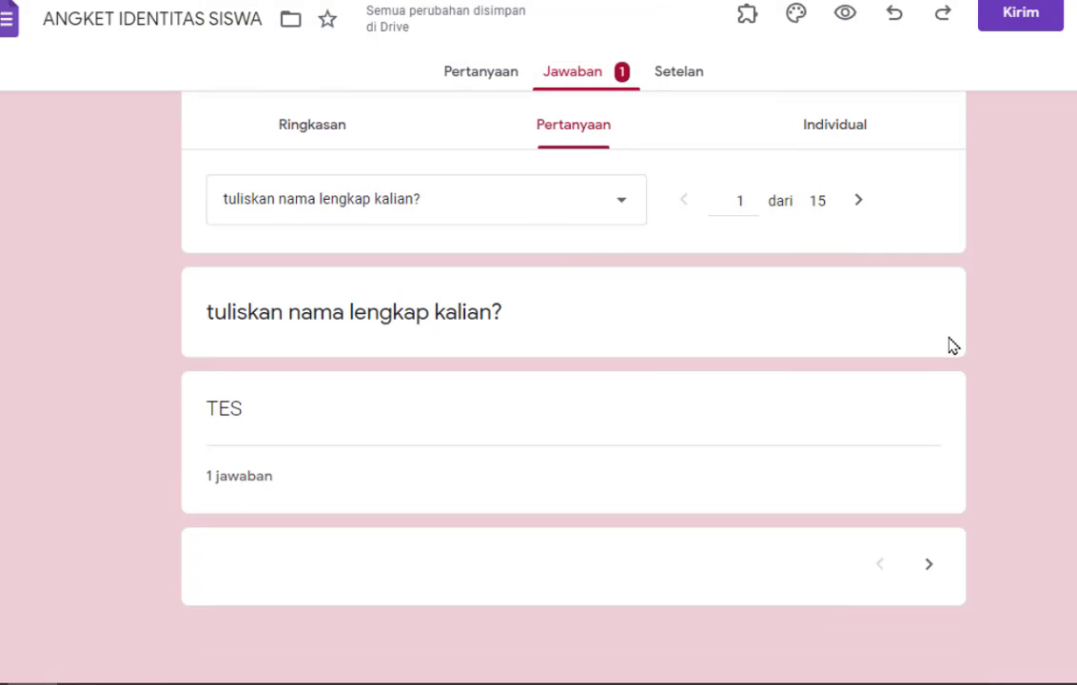
scroll(951, 346, up, 1)
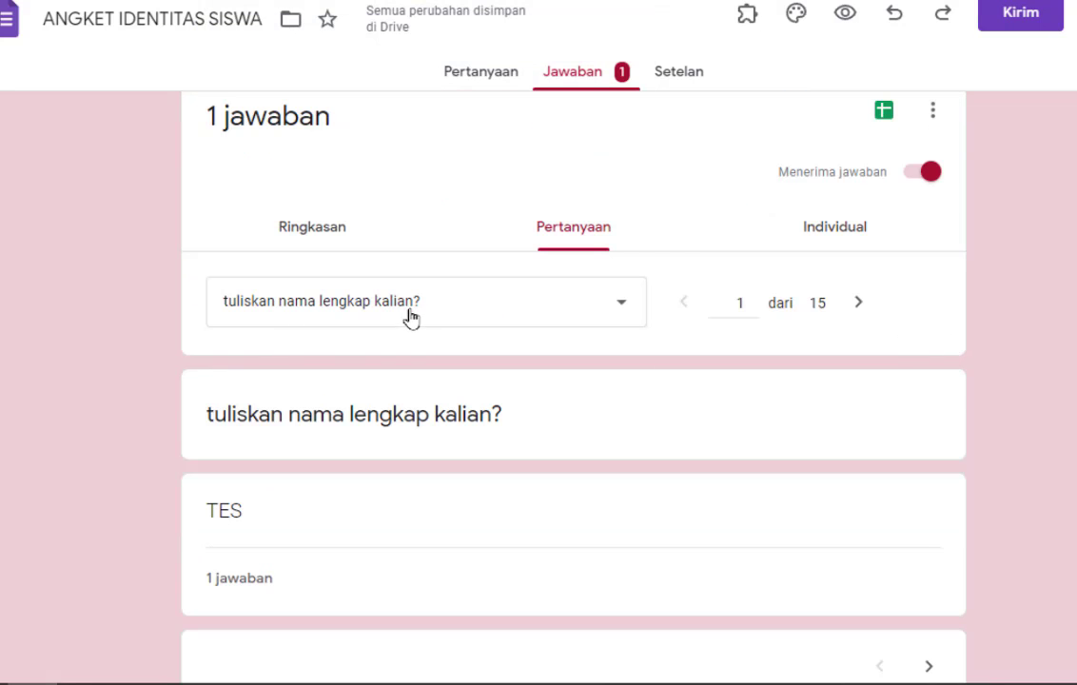
scroll(376, 319, down, 1)
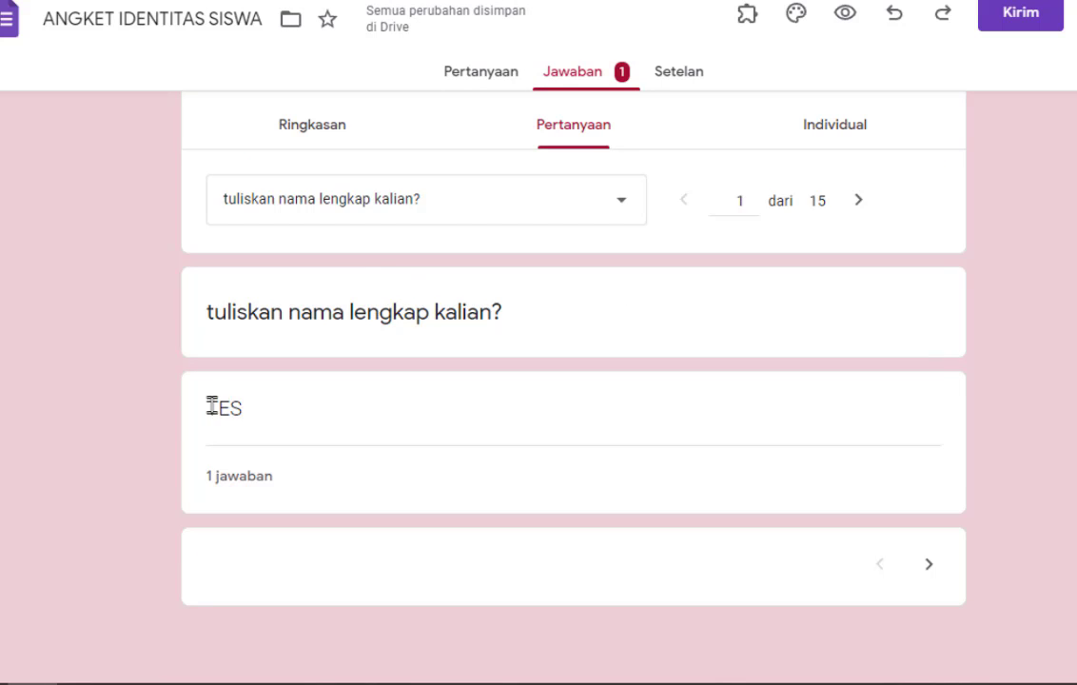
- Page through the per-question responses from "kelas berapa?" to the "survey" grid at question 12
click(859, 202)
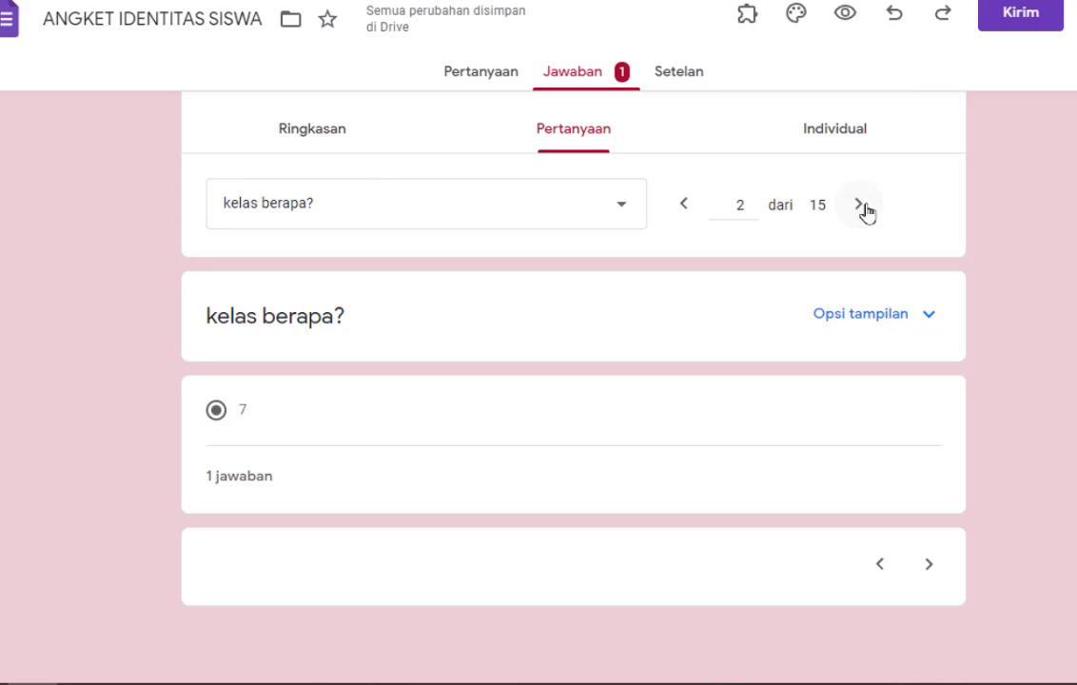
click(863, 209)
click(863, 208)
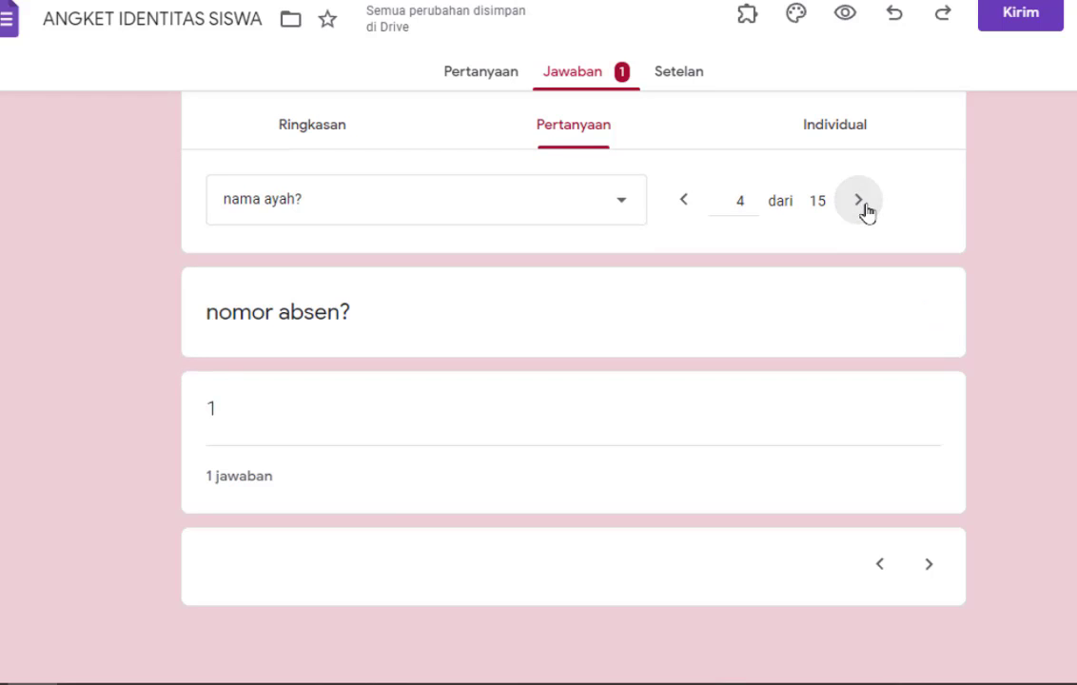
click(864, 208)
click(863, 209)
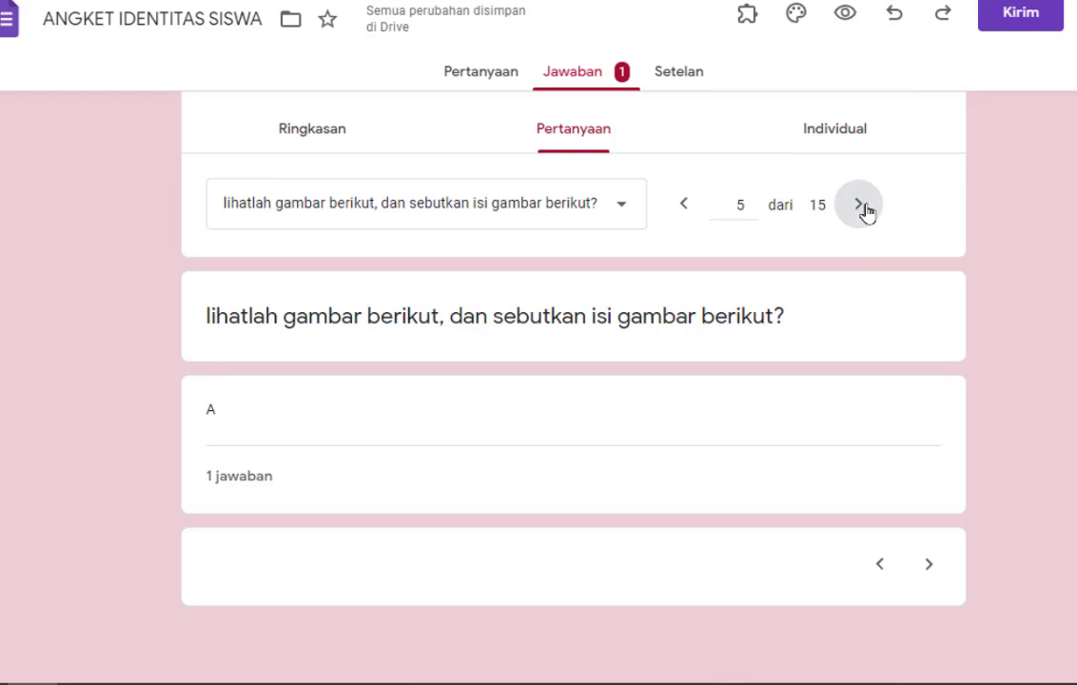
click(863, 208)
click(863, 208)
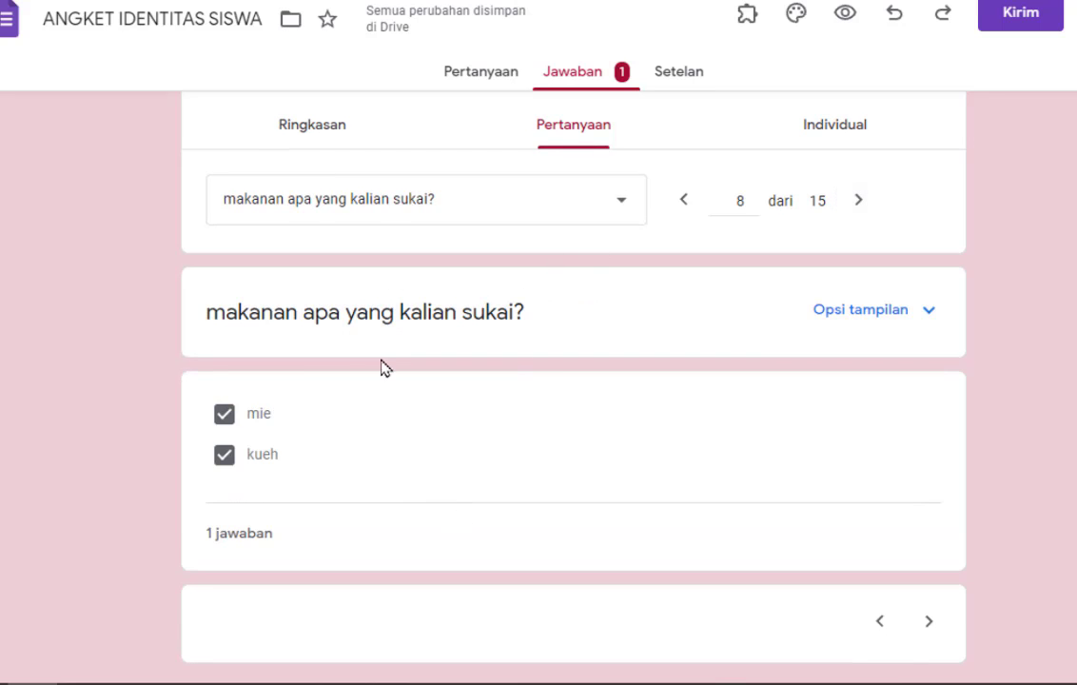
click(858, 209)
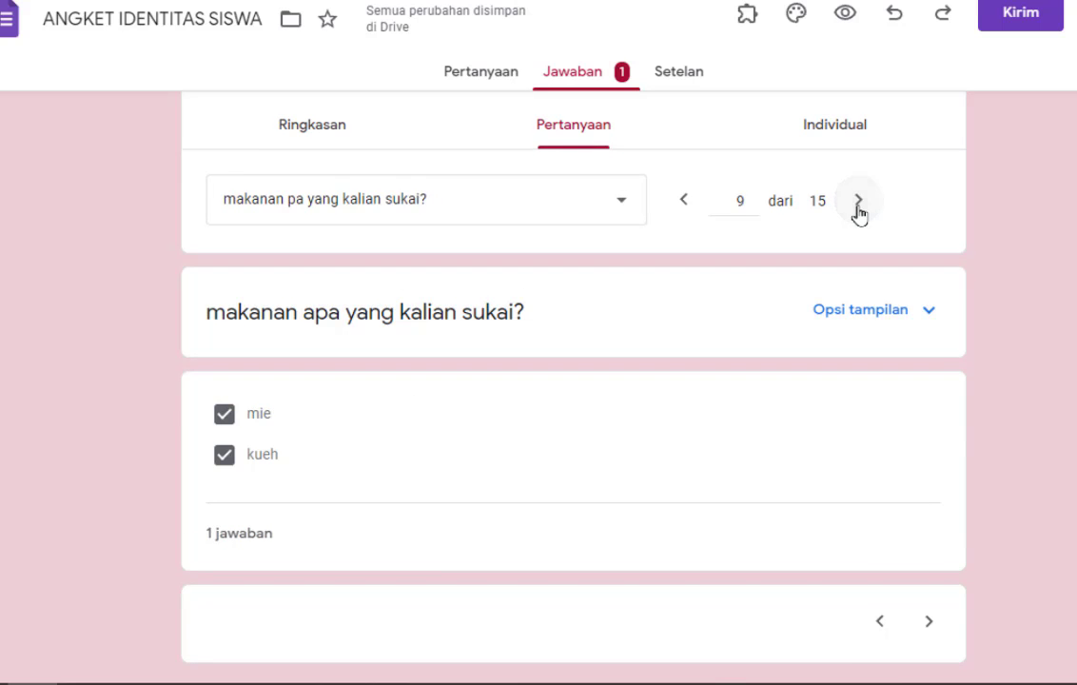
click(858, 209)
click(858, 209)
click(858, 210)
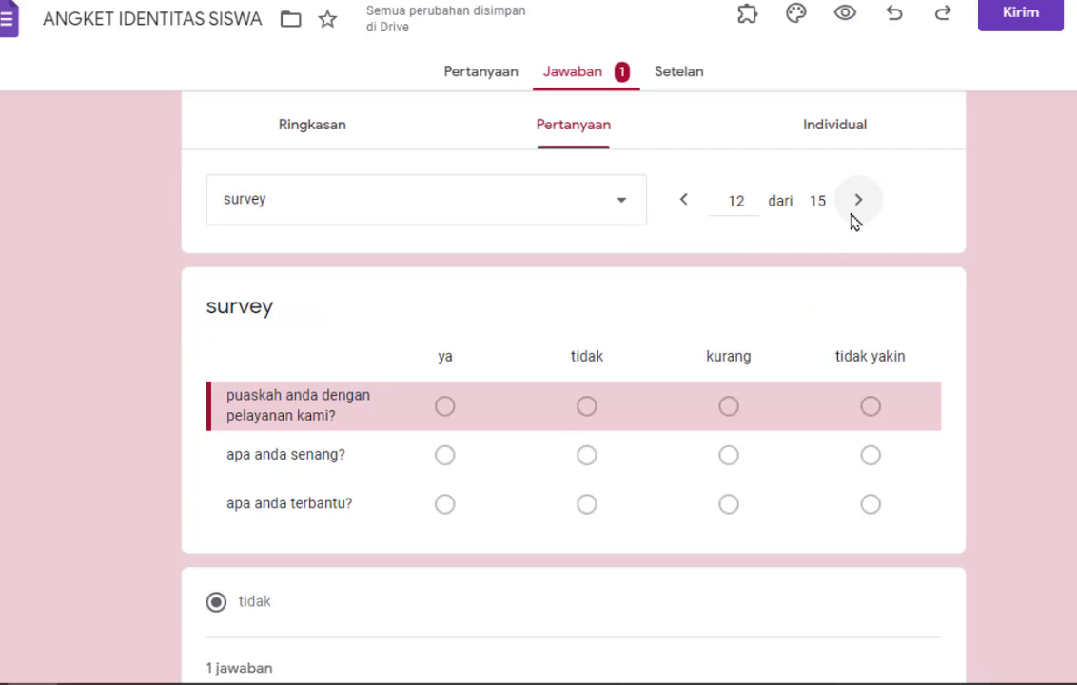
- Show the responses individually and examine the submitted test response from its title to the survey grids
click(830, 130)
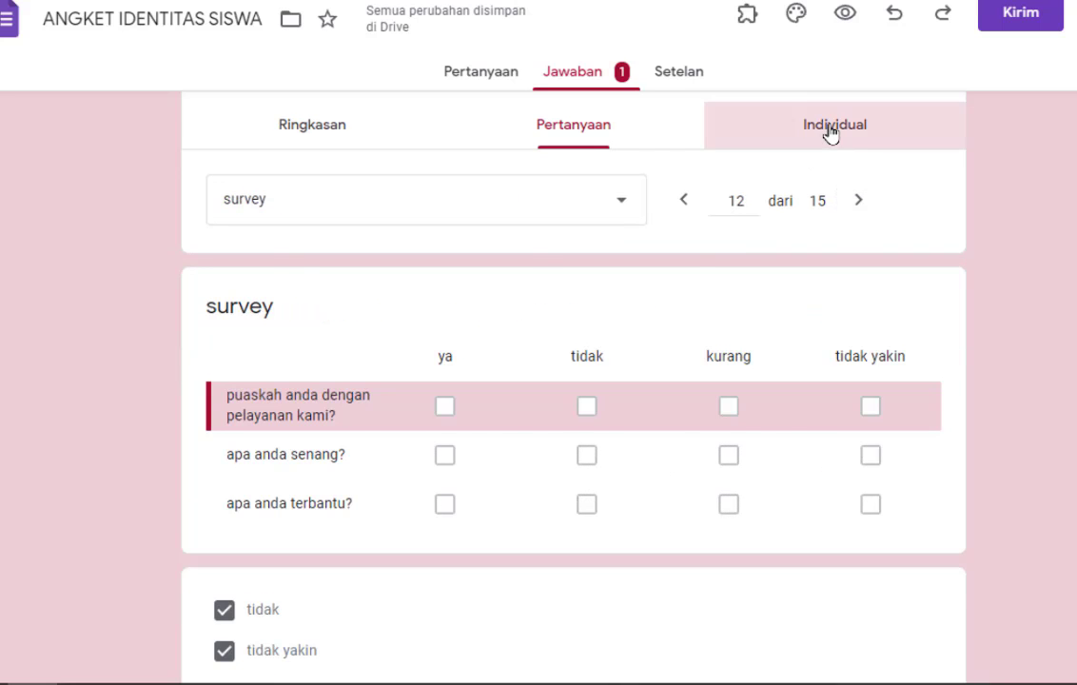
scroll(568, 376, down, 2)
scroll(559, 375, up, 1)
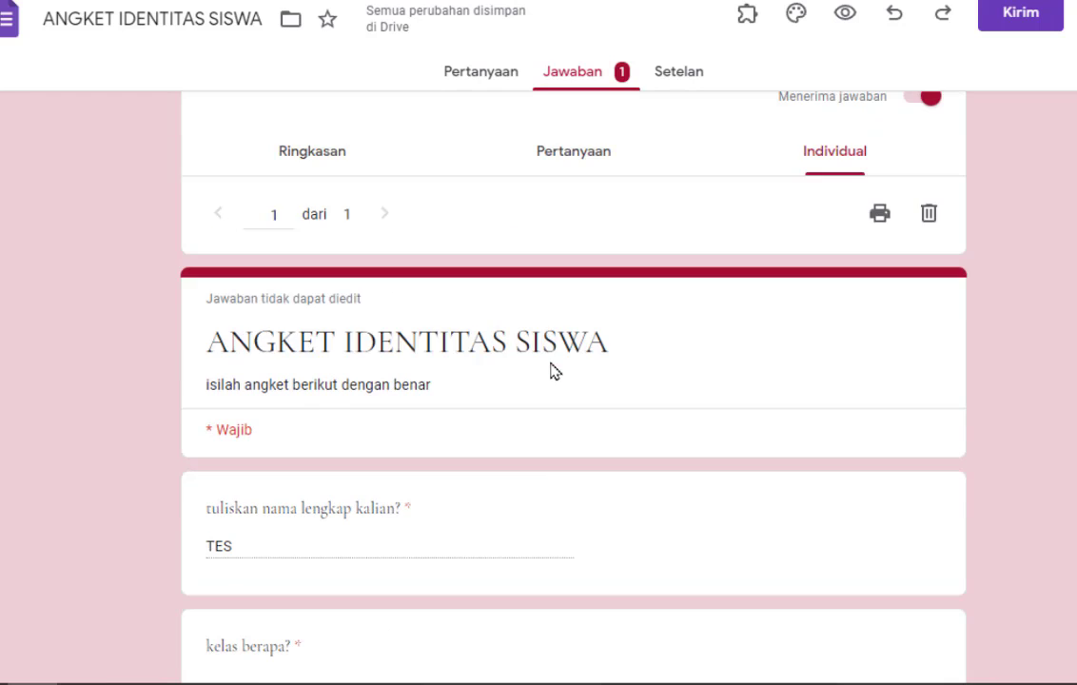
scroll(282, 211, up, 1)
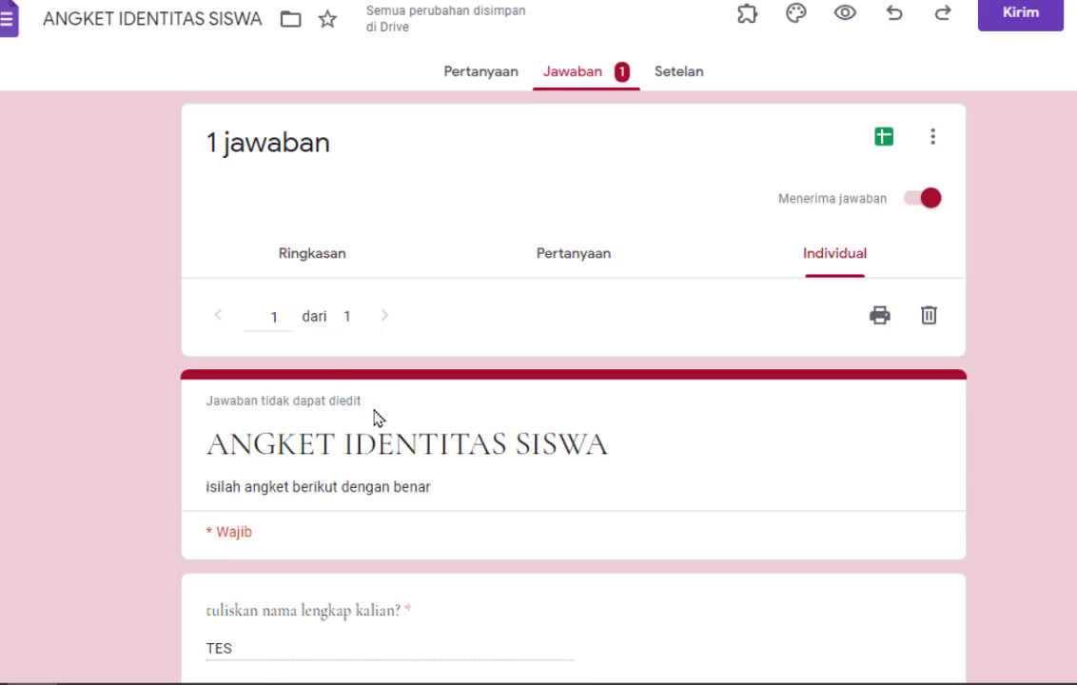
scroll(375, 416, down, 1)
scroll(228, 552, down, 11)
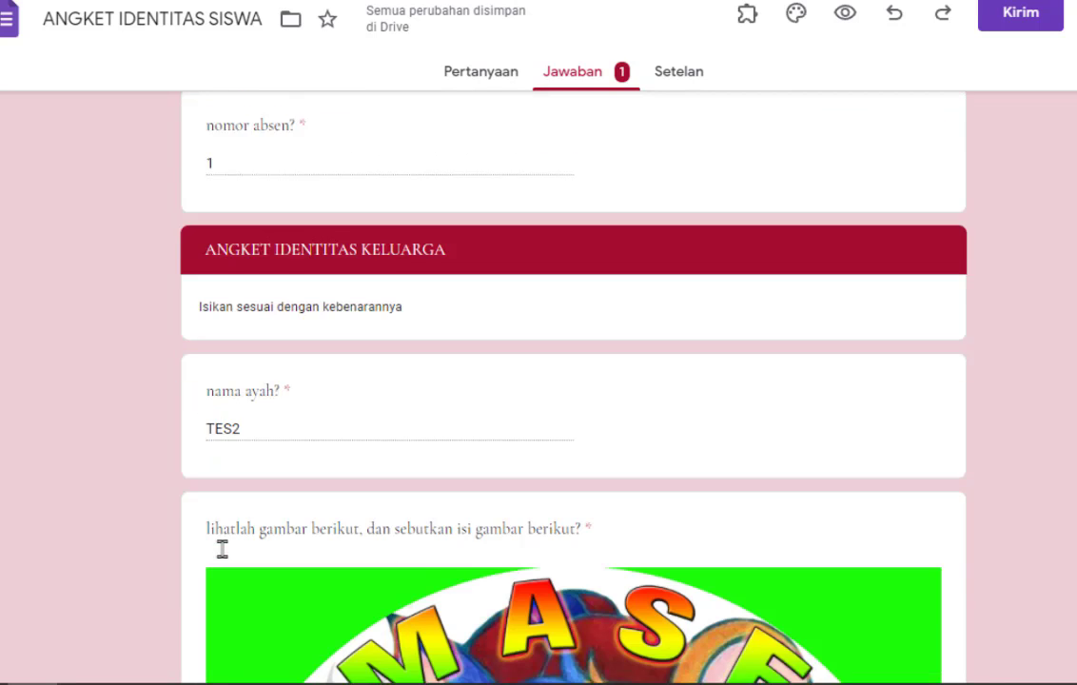
scroll(221, 555, down, 20)
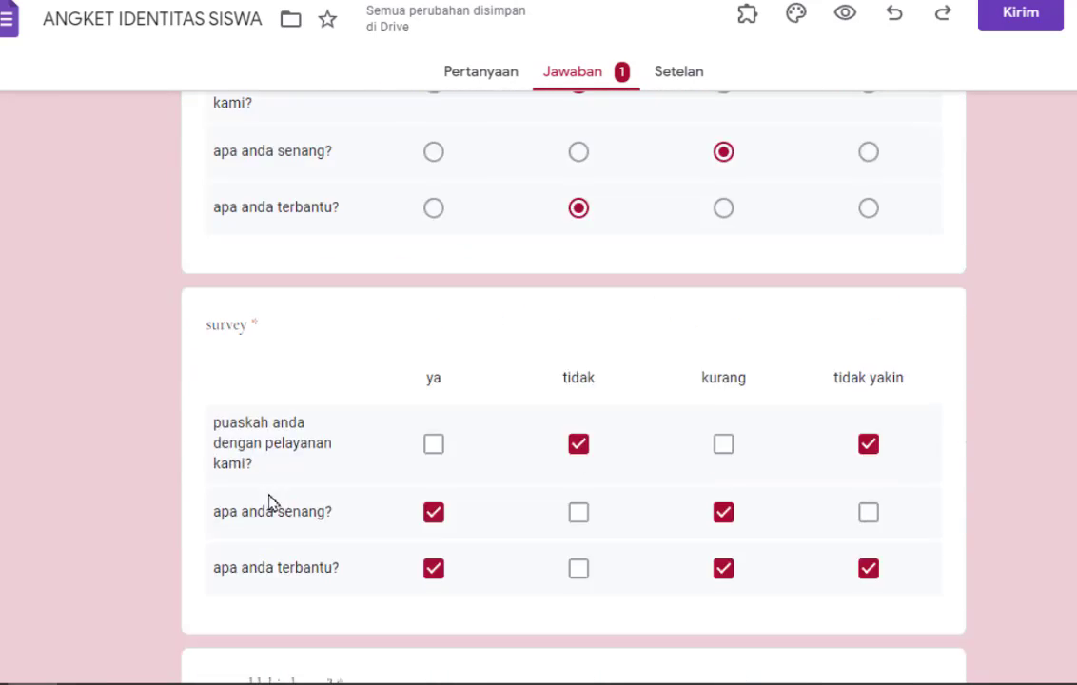
scroll(375, 377, up, 20)
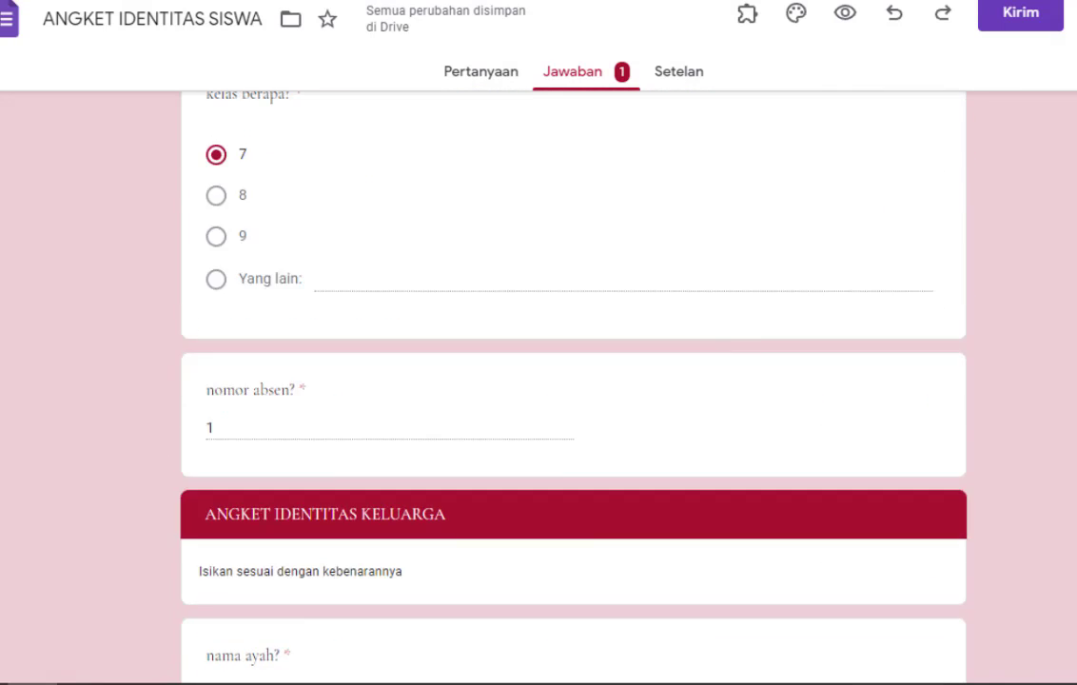
scroll(424, 328, up, 1)
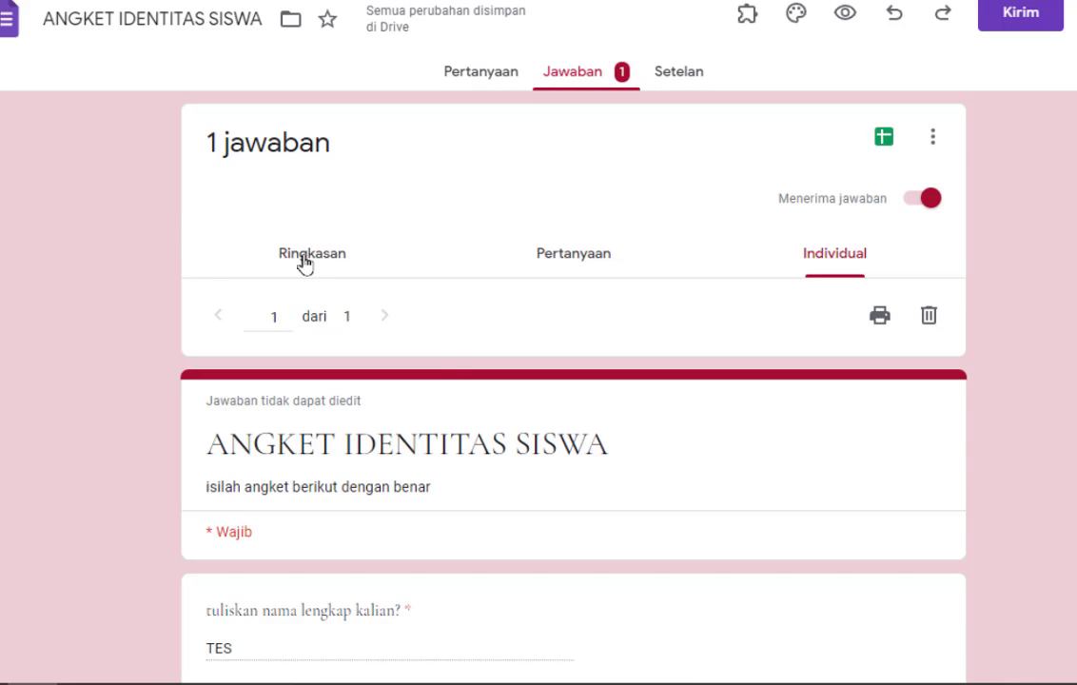
- Return to the response summary and review the class, photo upload, favourite food, satisfaction and survey results
click(304, 264)
scroll(310, 288, down, 3)
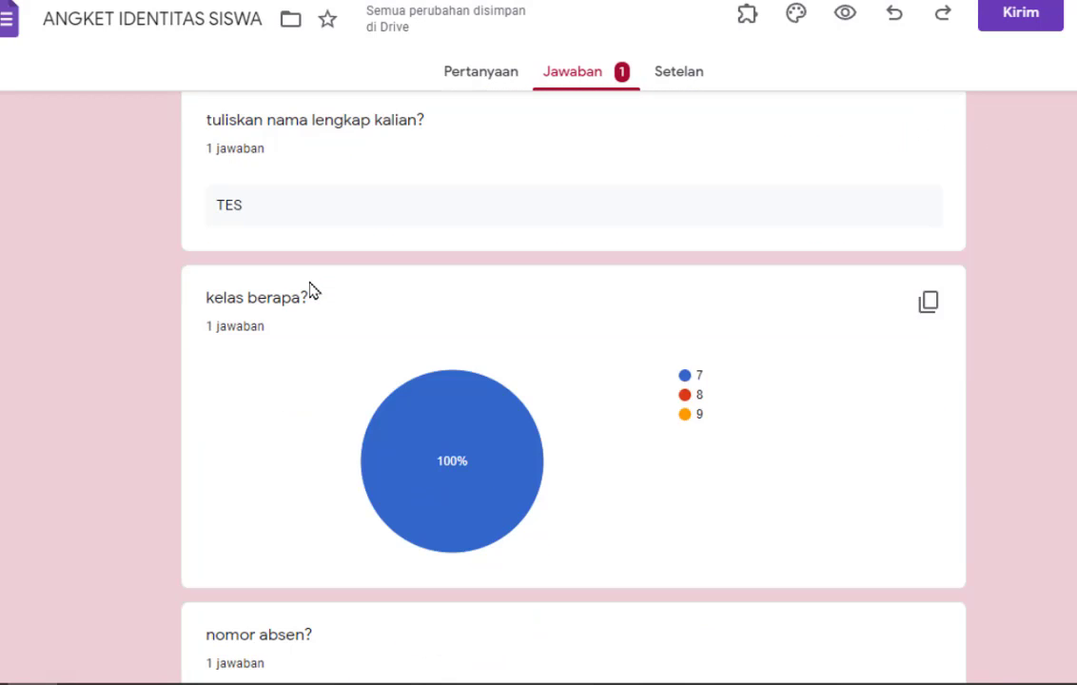
scroll(435, 396, up, 2)
scroll(438, 411, down, 1)
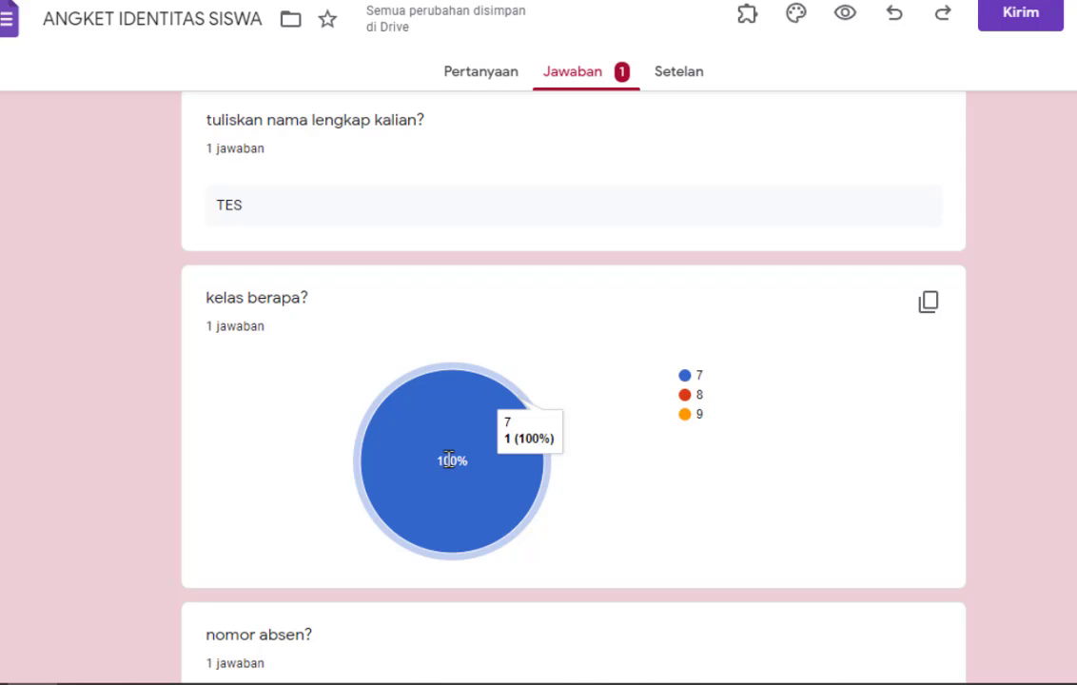
scroll(469, 466, down, 10)
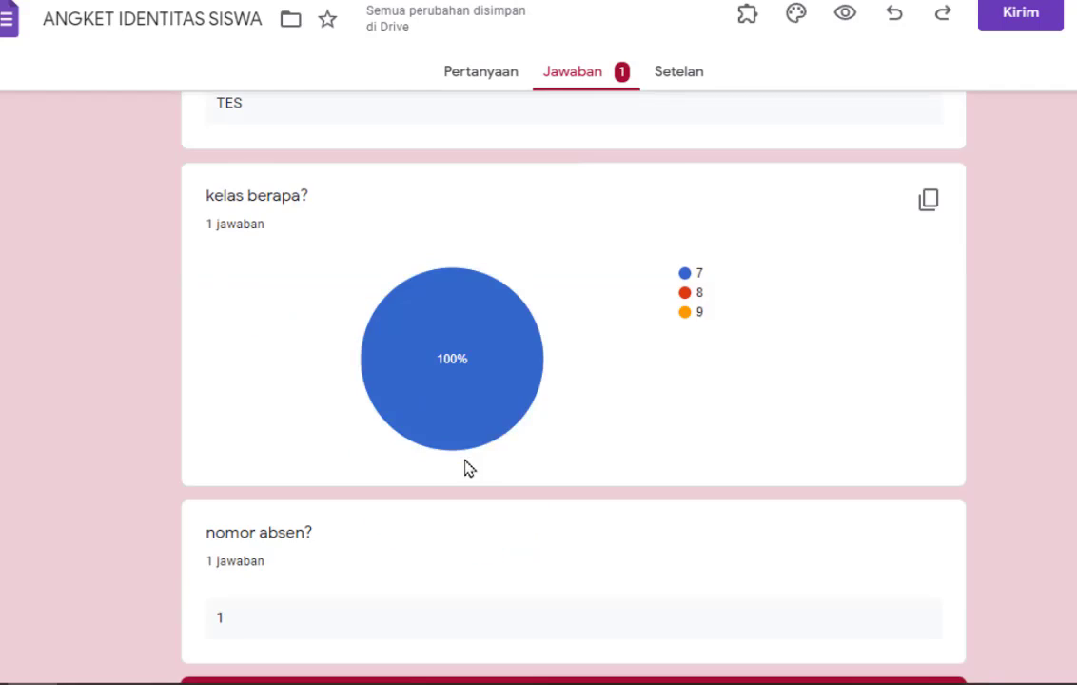
scroll(464, 468, down, 8)
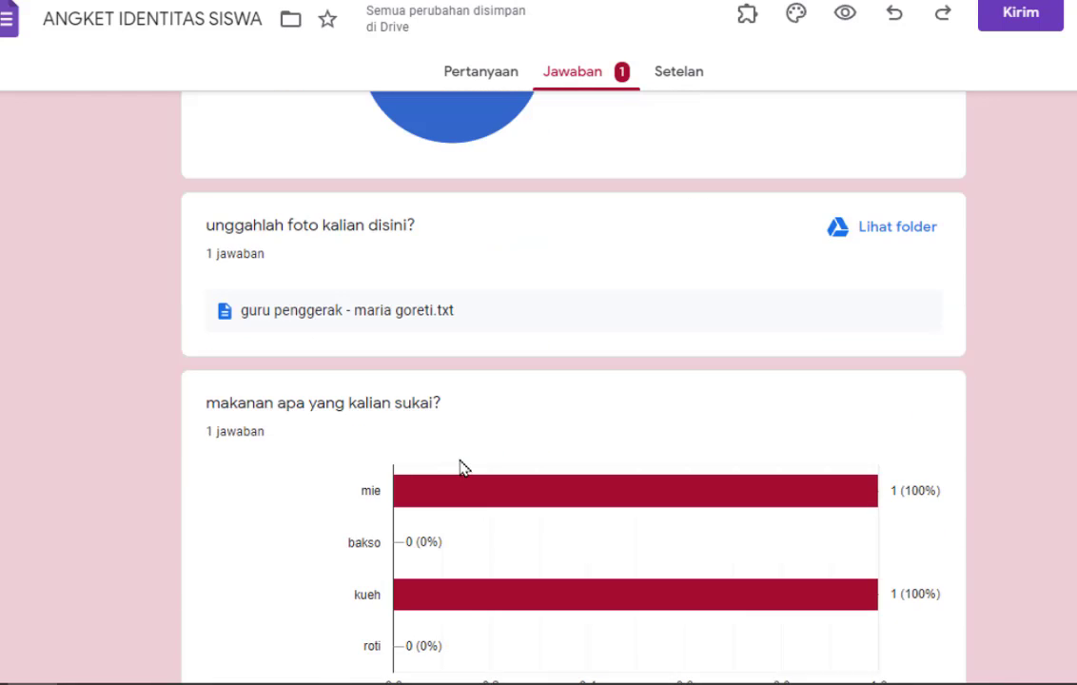
scroll(457, 466, up, 2)
scroll(439, 453, up, 1)
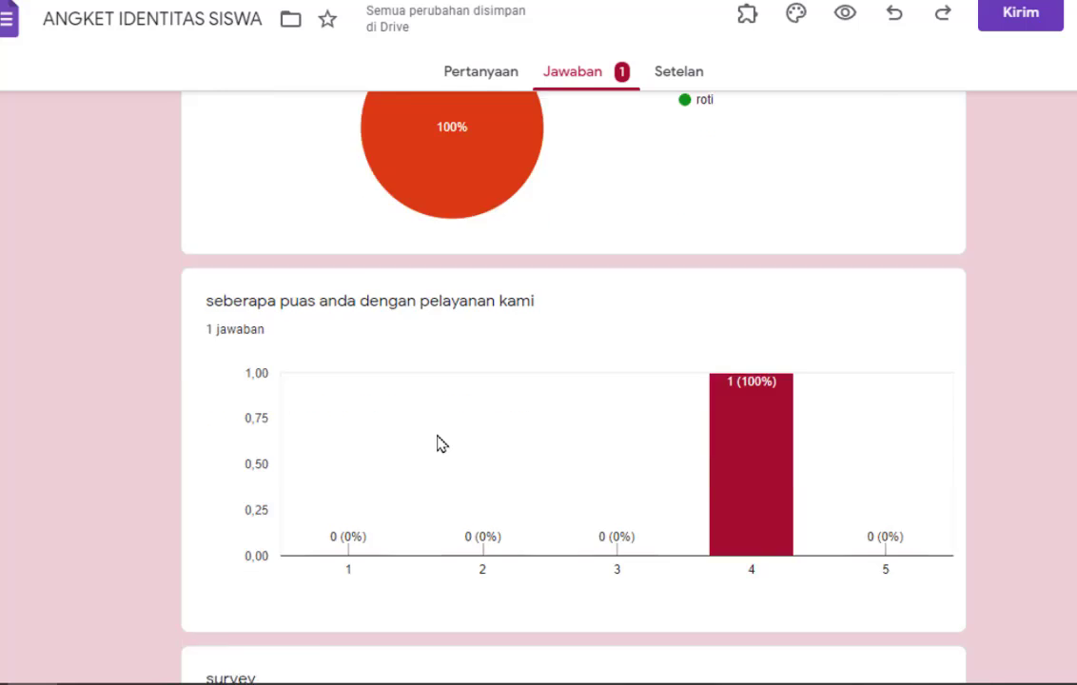
scroll(439, 442, down, 9)
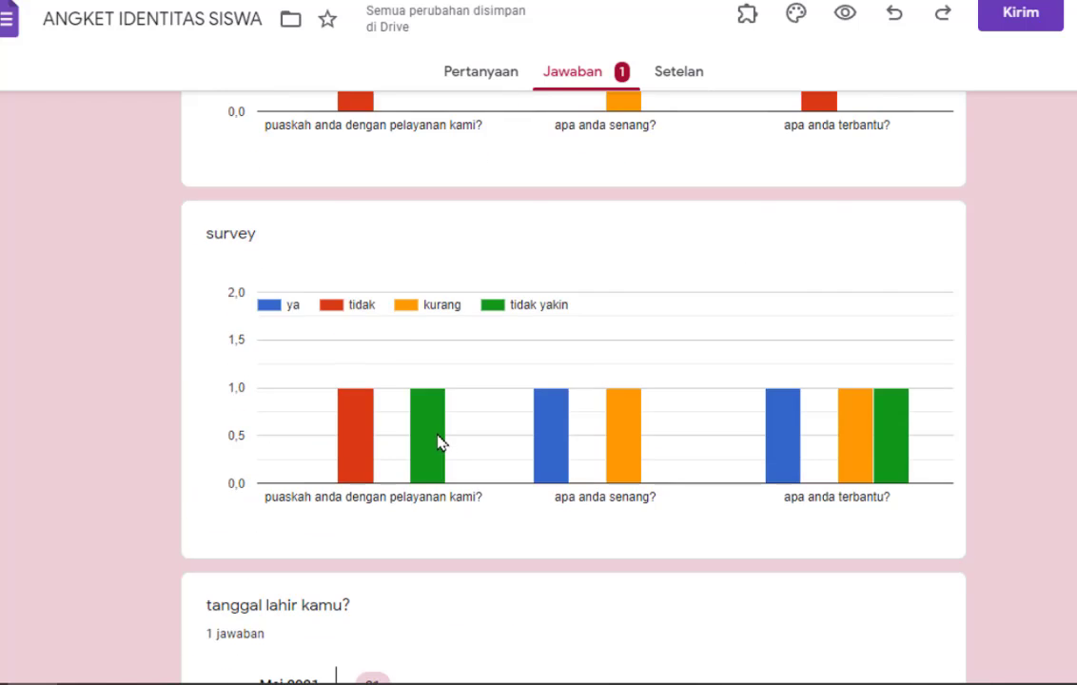
scroll(897, 346, up, 5)
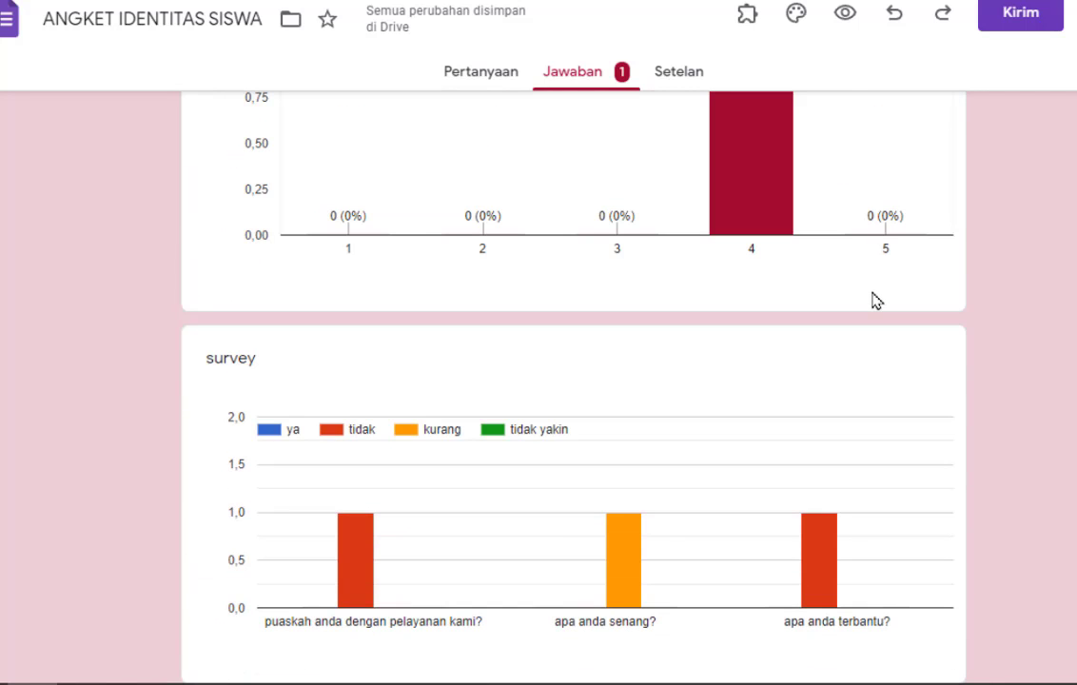